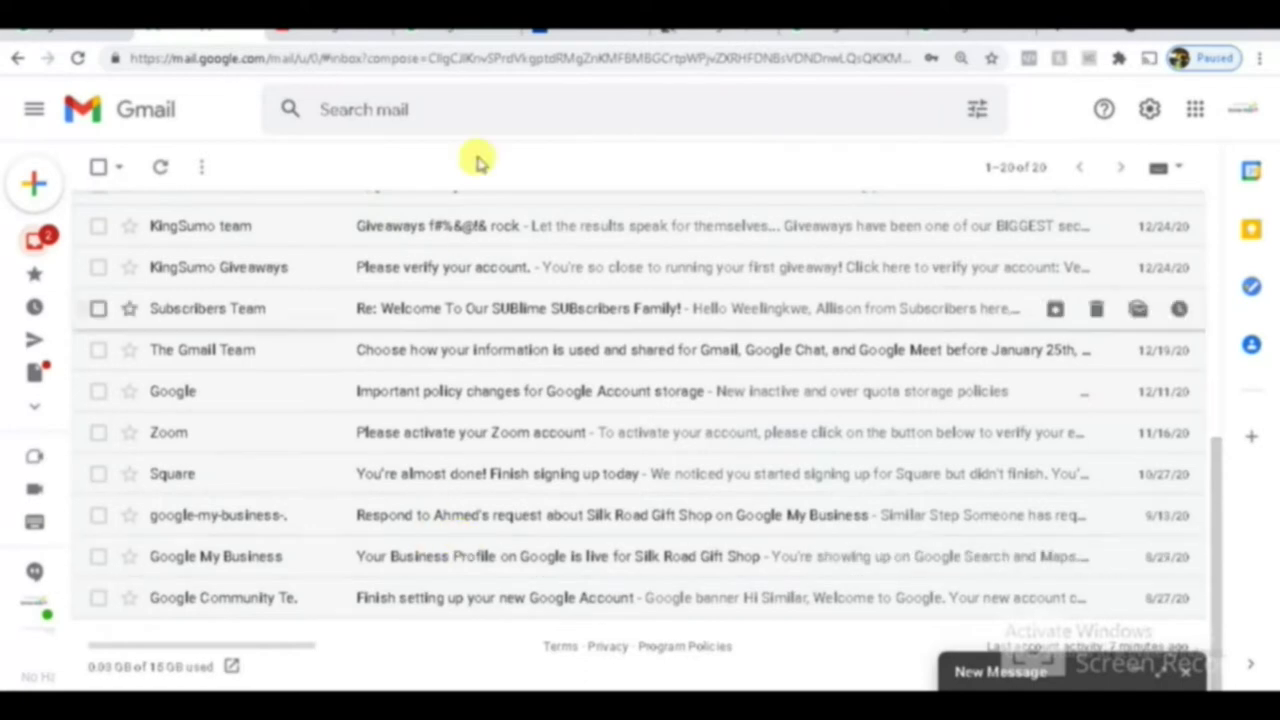
Step: Search Google for "google alerts" and open the Google Alerts page on google.co.uk
{"action": "left_click", "coordinate": [455, 25]}
{"action": "left_click", "coordinate": [458, 310]}
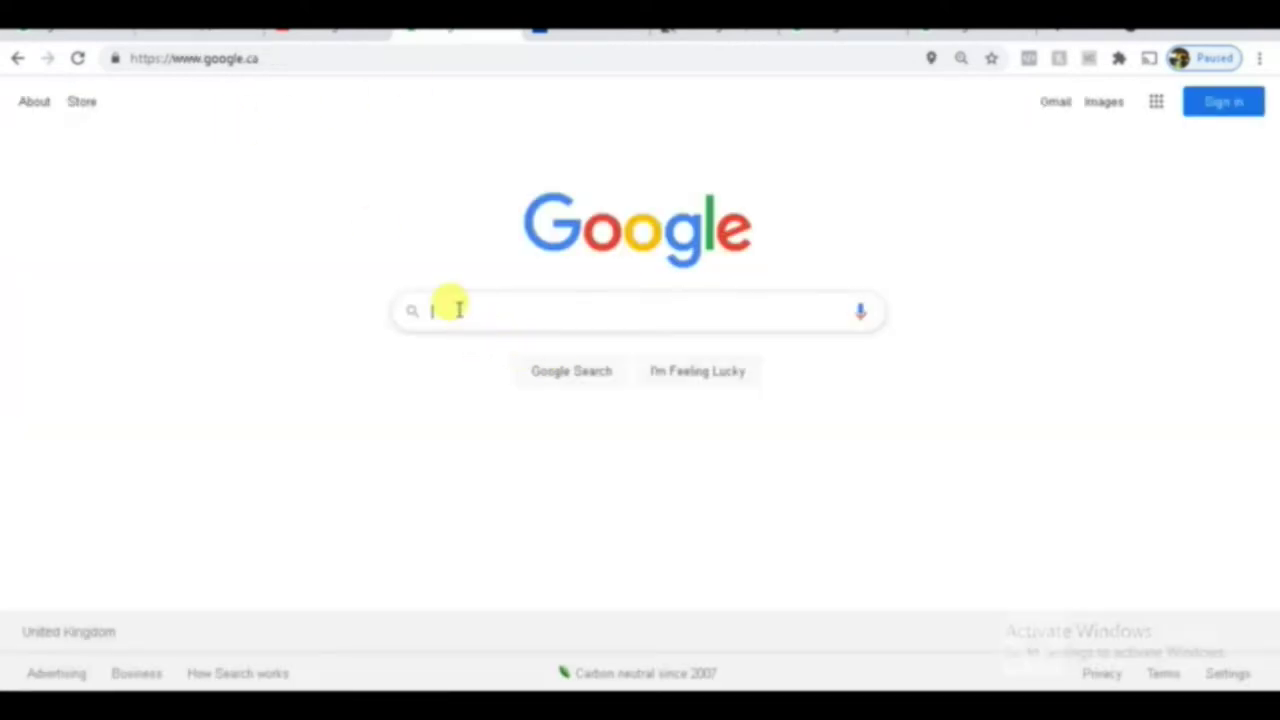
{"action": "type", "text": "go"}
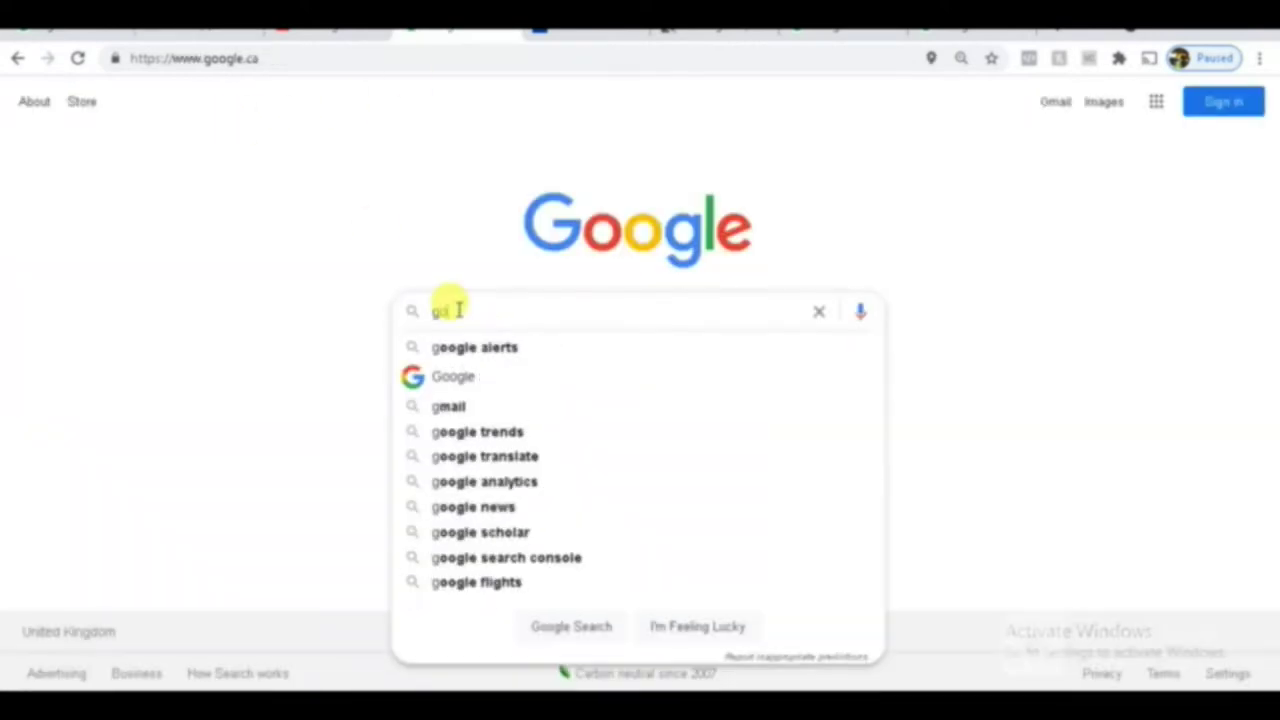
{"action": "type", "text": "oglee"}
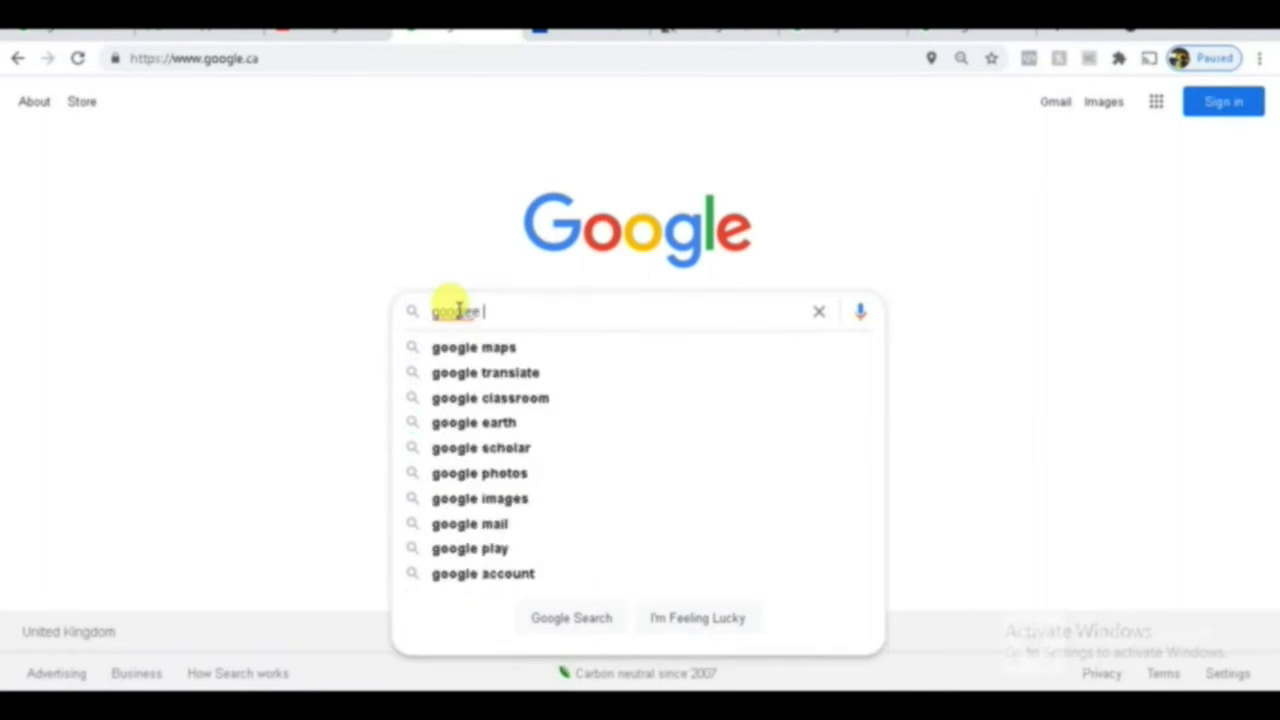
{"action": "key", "text": "BackSpace"}
{"action": "type", "text": "alerts"}
{"action": "key", "text": "Return"}
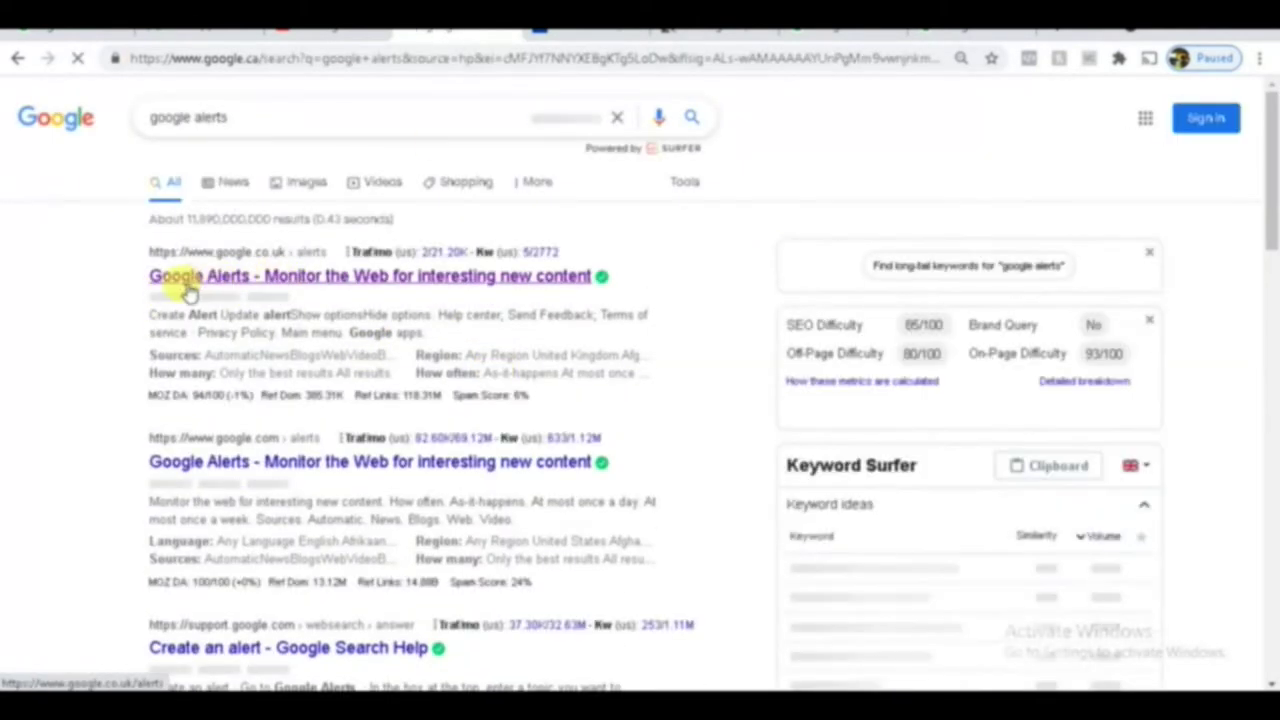
{"action": "left_click", "coordinate": [247, 283]}
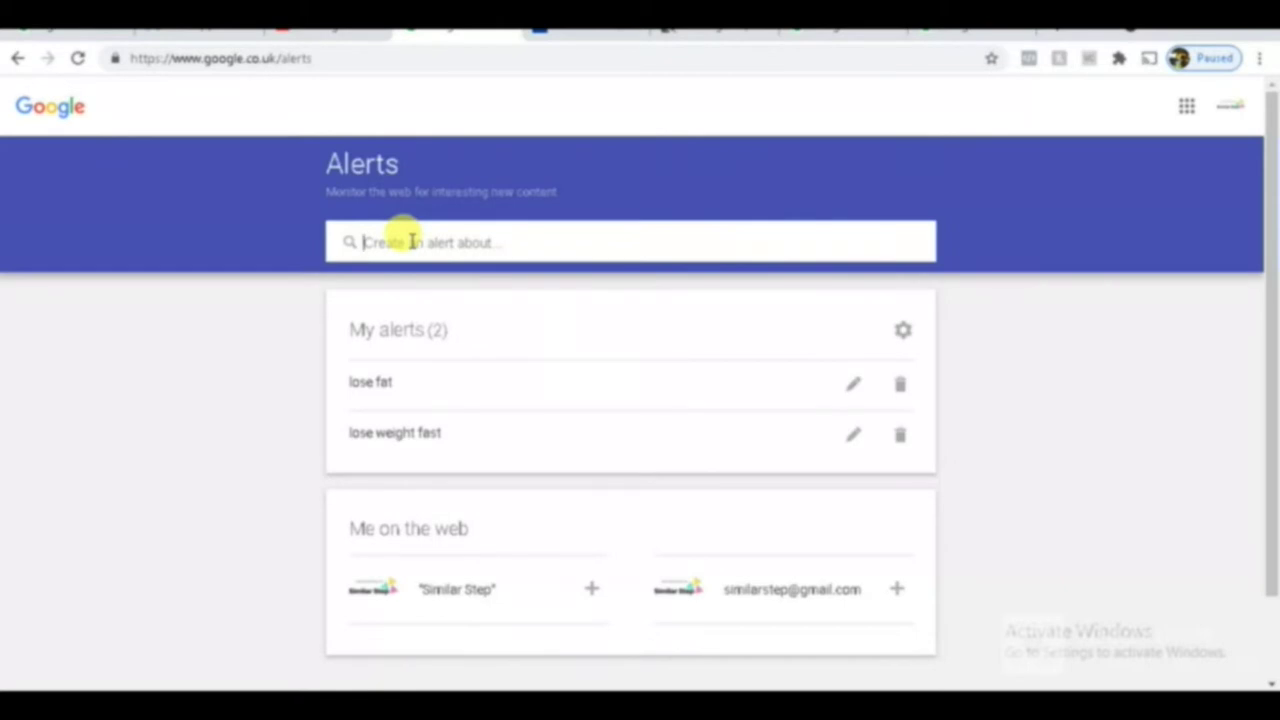
Step: Enter "football" as the alert topic, show the alert options and set how often to At most once a day
{"action": "type", "text": "football"}
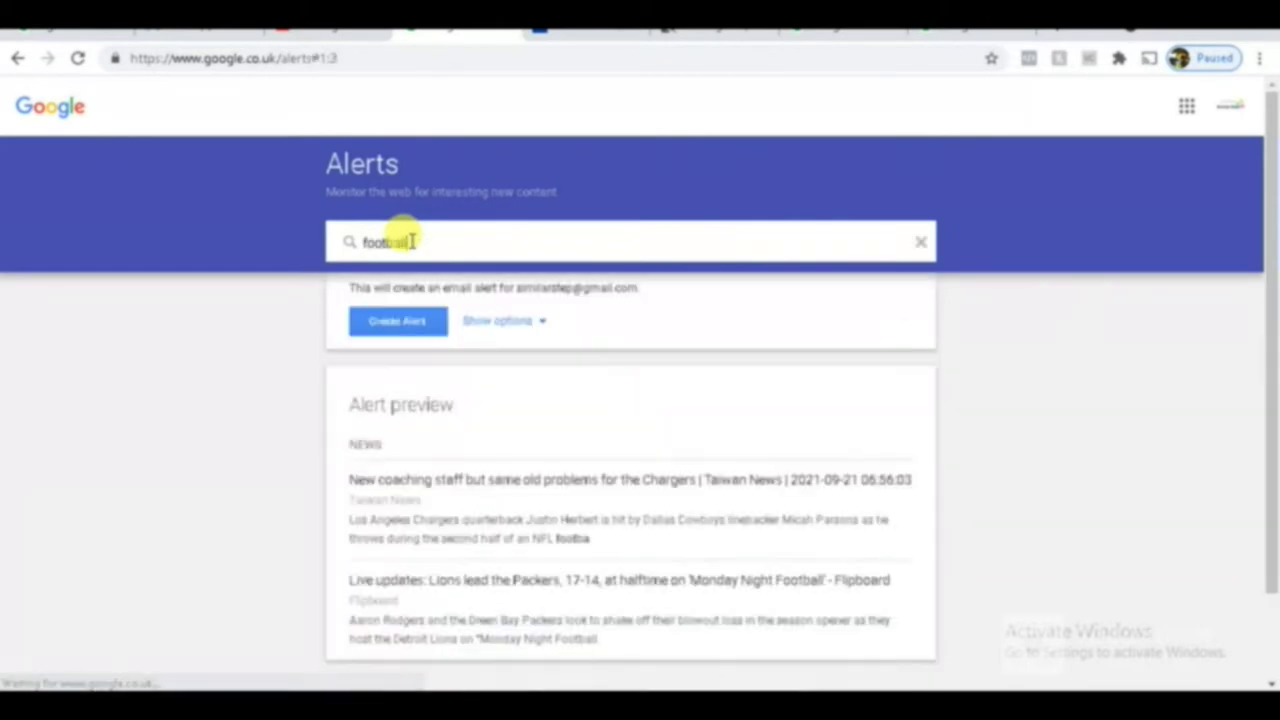
{"action": "left_click", "coordinate": [544, 322]}
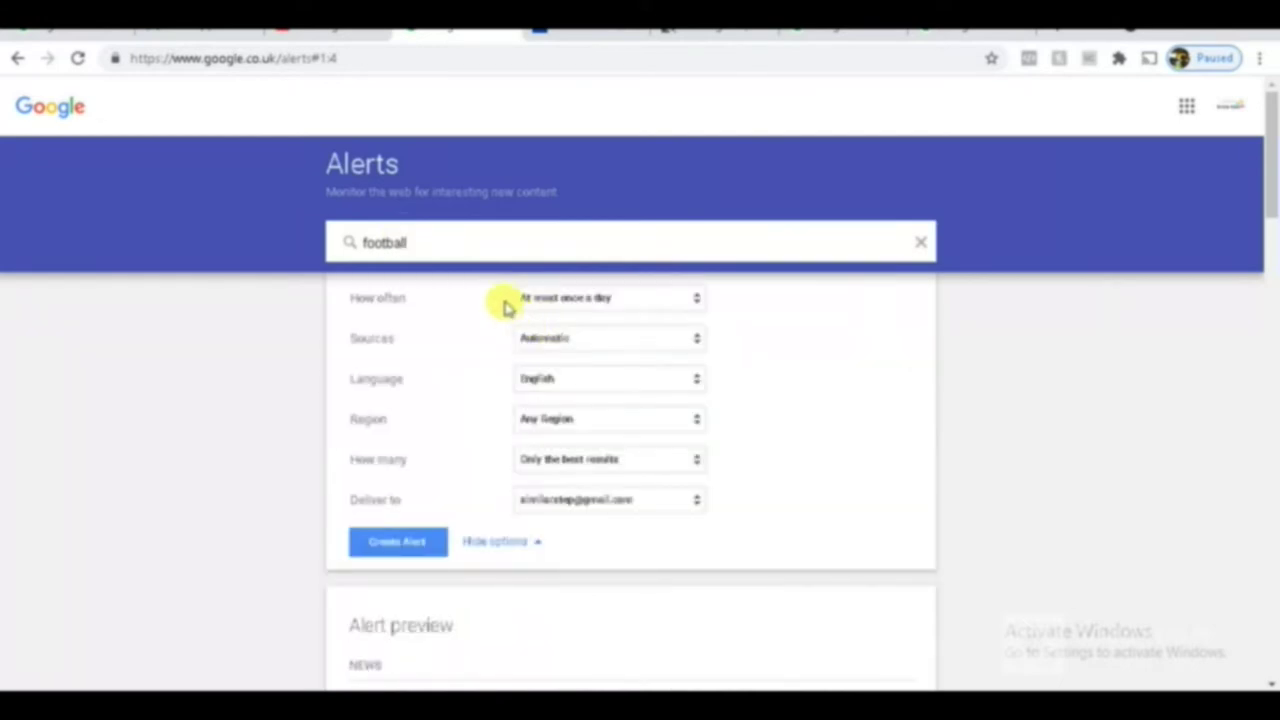
{"action": "left_click", "coordinate": [583, 303]}
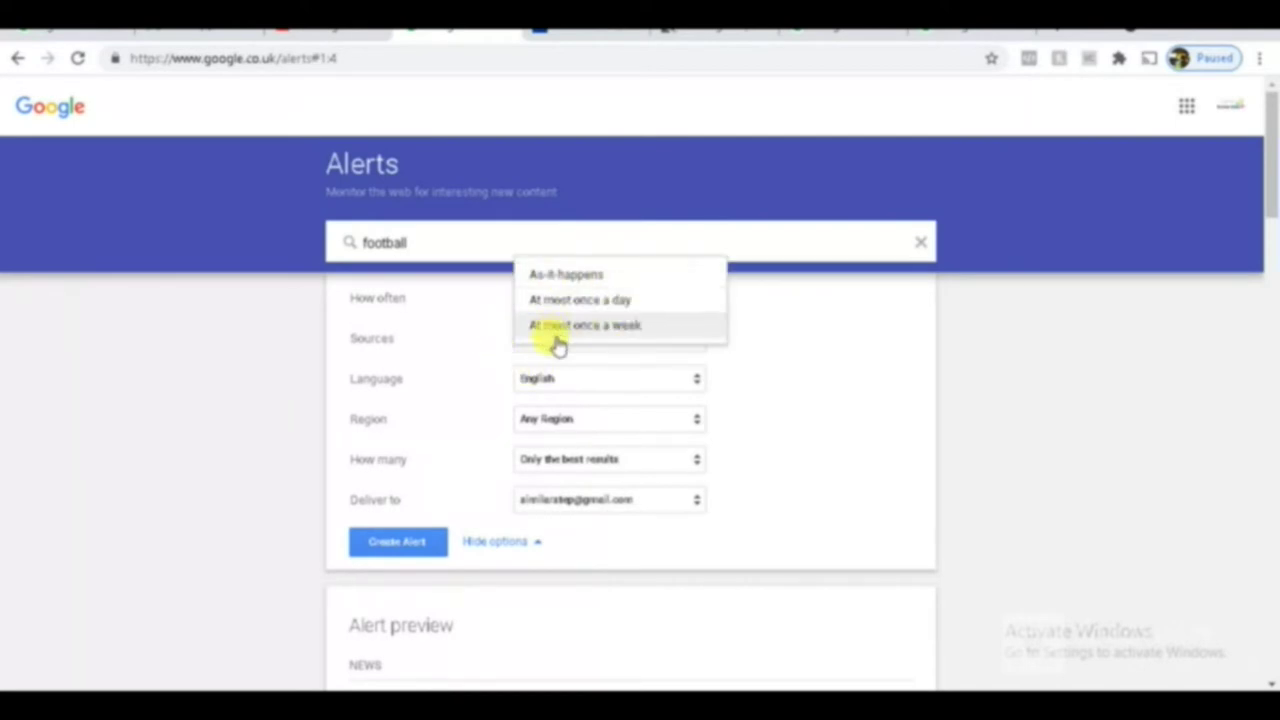
{"action": "left_click", "coordinate": [586, 300]}
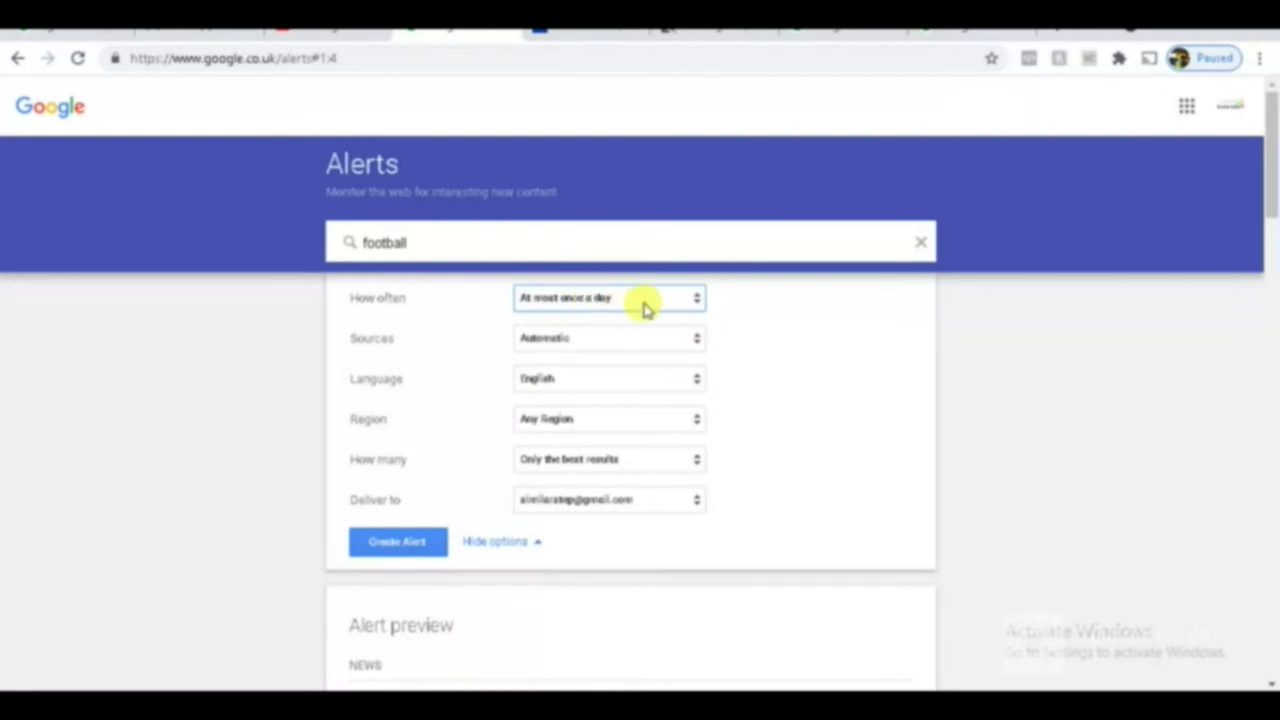
Step: Choose Automatic as the alert's sources and English as its language
{"action": "left_click", "coordinate": [592, 340]}
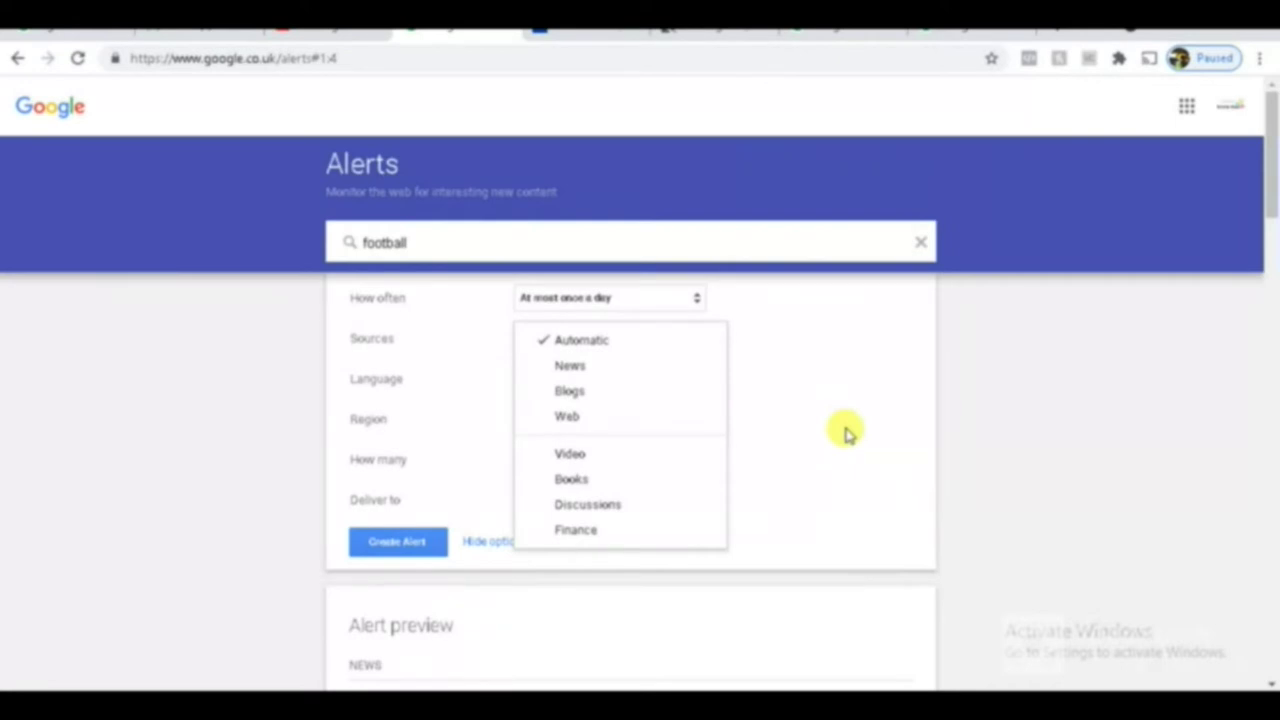
{"action": "left_click", "coordinate": [583, 342]}
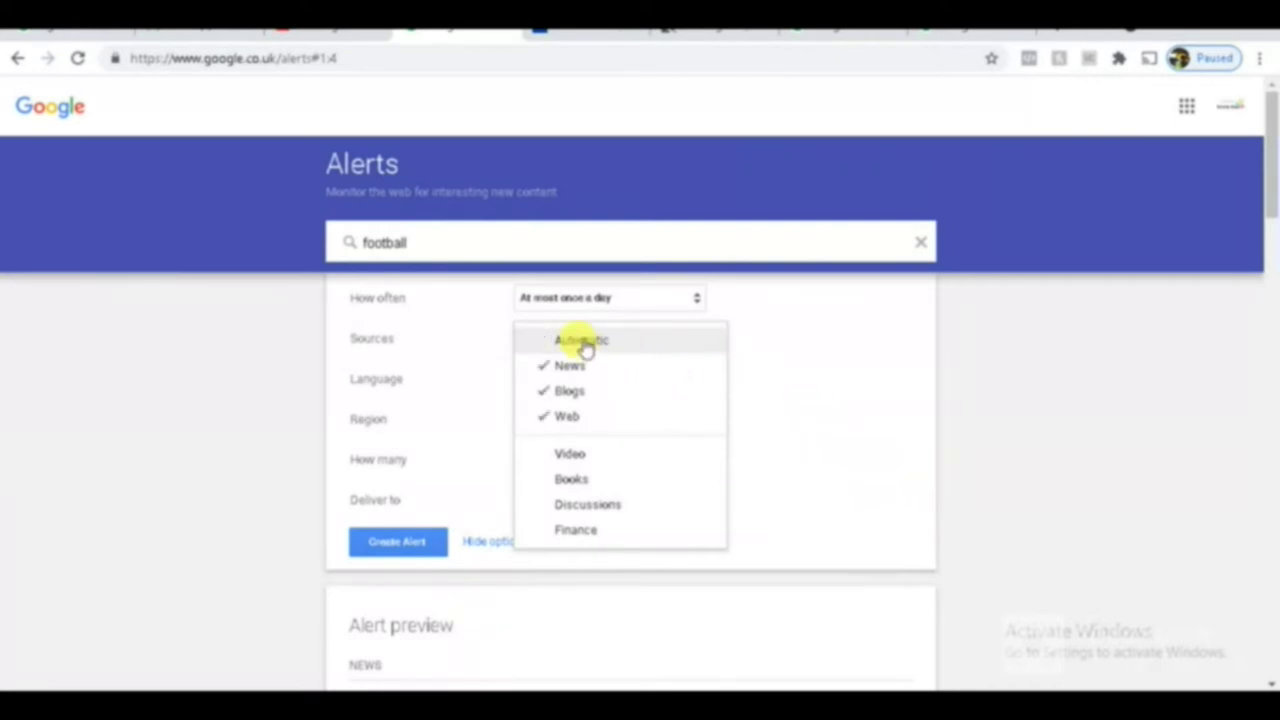
{"action": "left_click", "coordinate": [584, 344]}
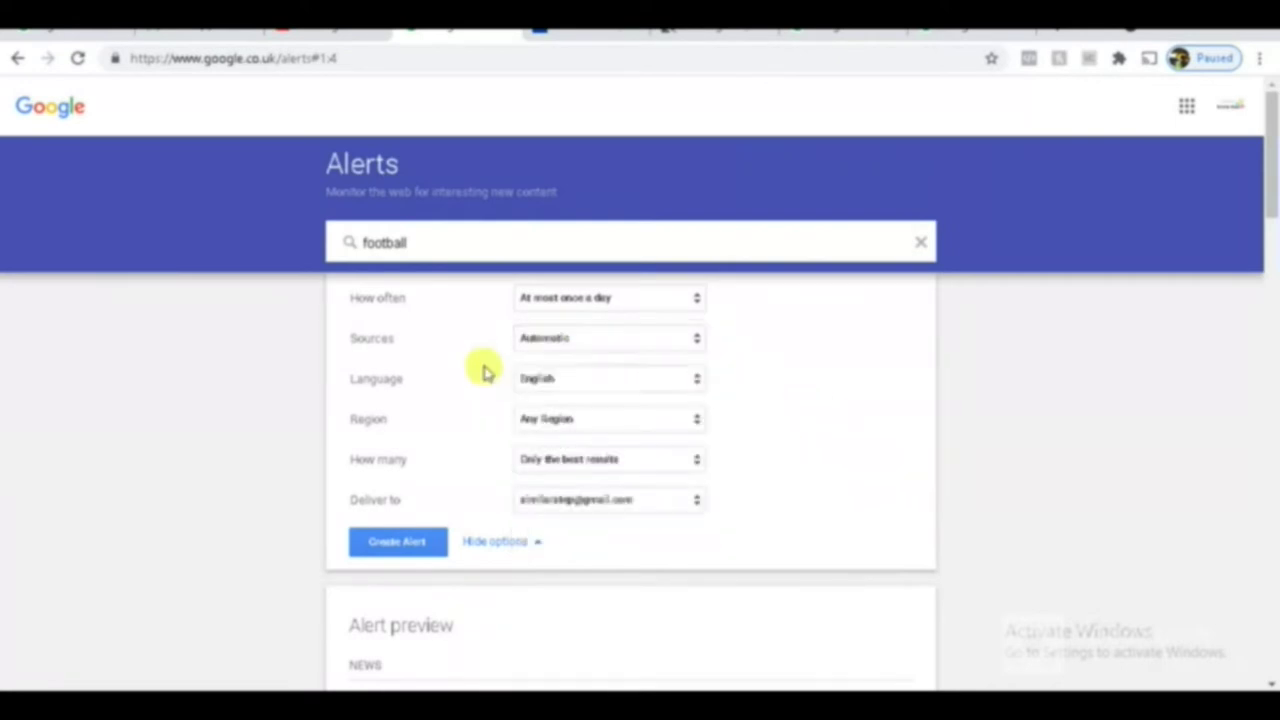
{"action": "double_click", "coordinate": [410, 385]}
{"action": "left_click", "coordinate": [577, 380]}
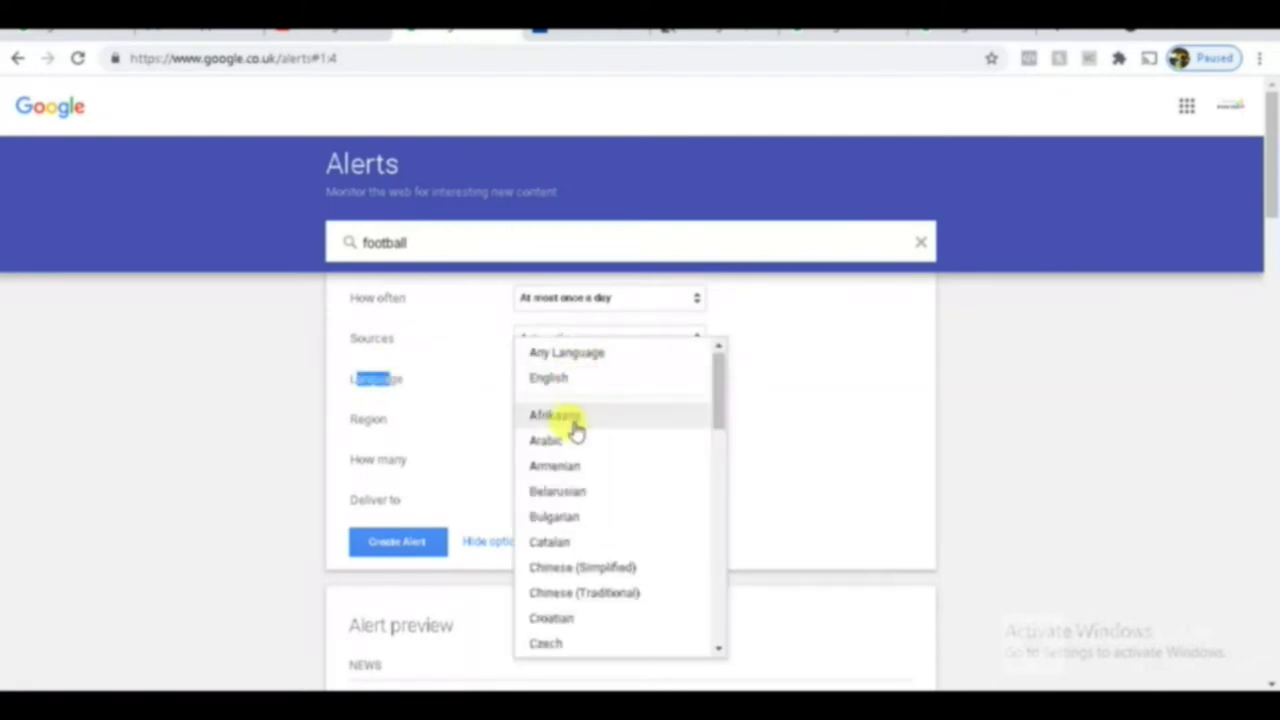
{"action": "scroll", "coordinate": [575, 430], "scroll_direction": "down", "scroll_amount": 10}
{"action": "scroll", "coordinate": [580, 428], "scroll_direction": "up", "scroll_amount": 10}
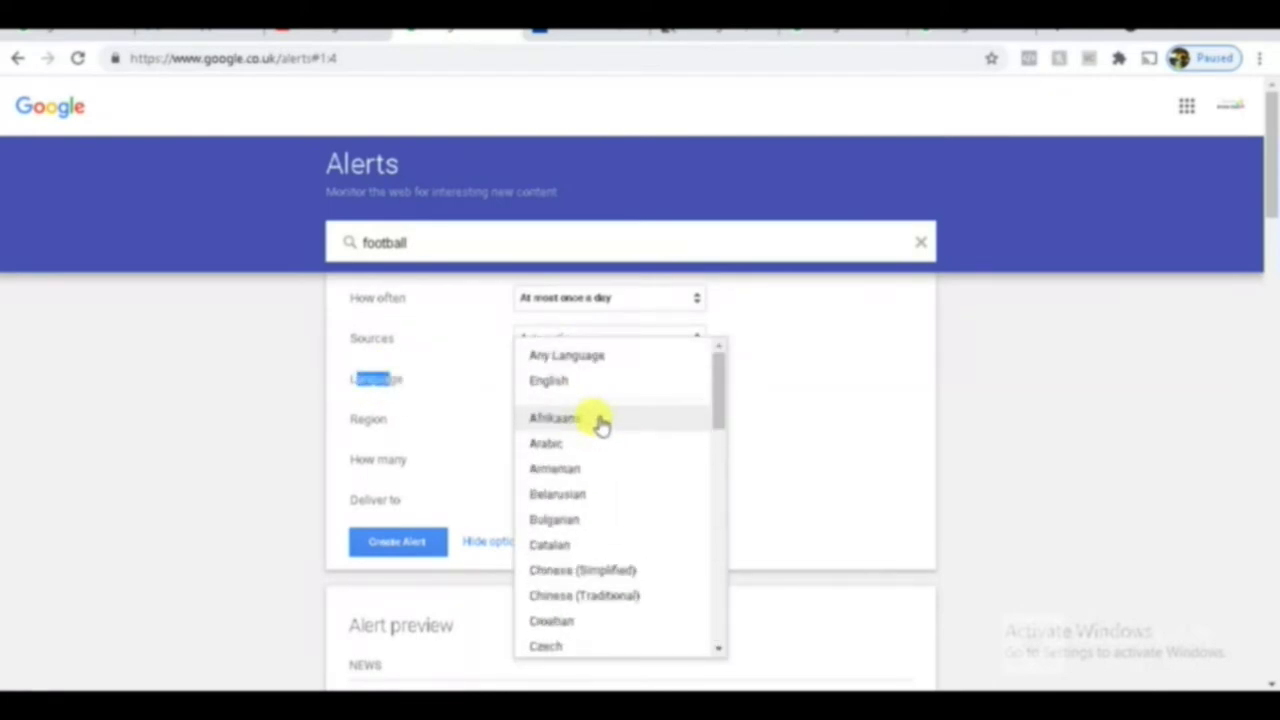
{"action": "left_click", "coordinate": [564, 383]}
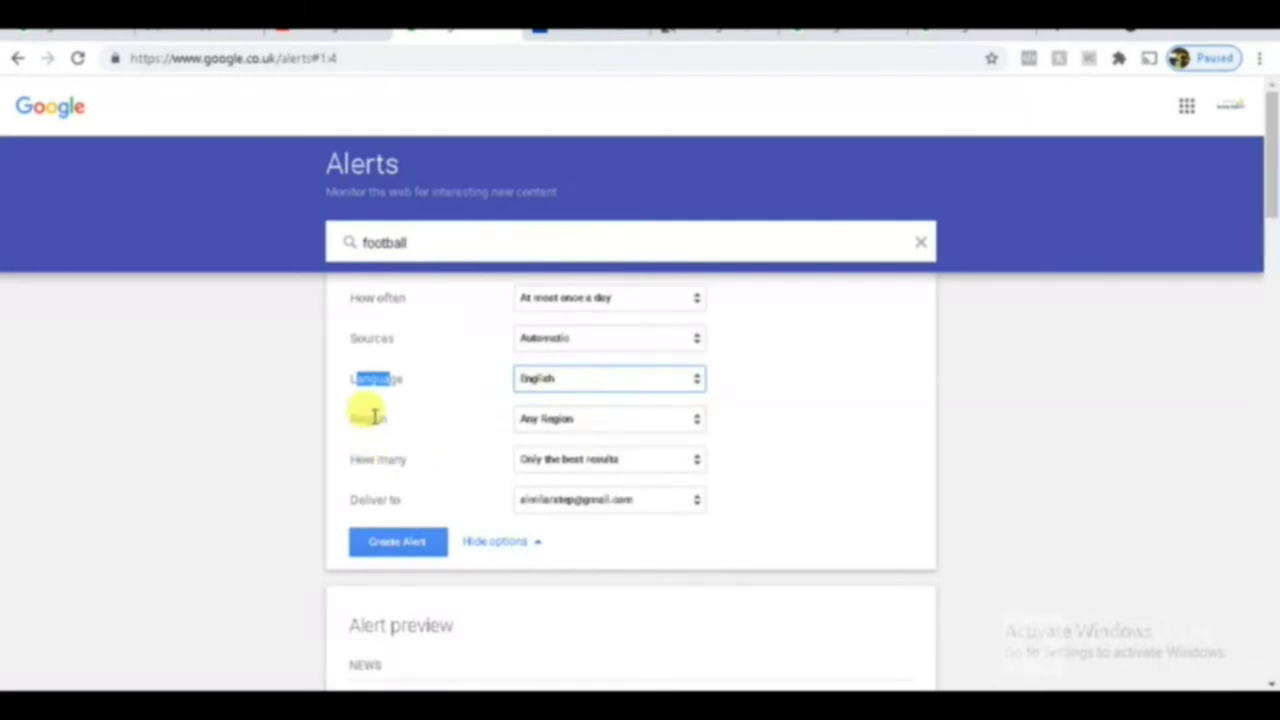
Step: Set the alert's region to Any Region and how many to All results
{"action": "left_click", "coordinate": [566, 421]}
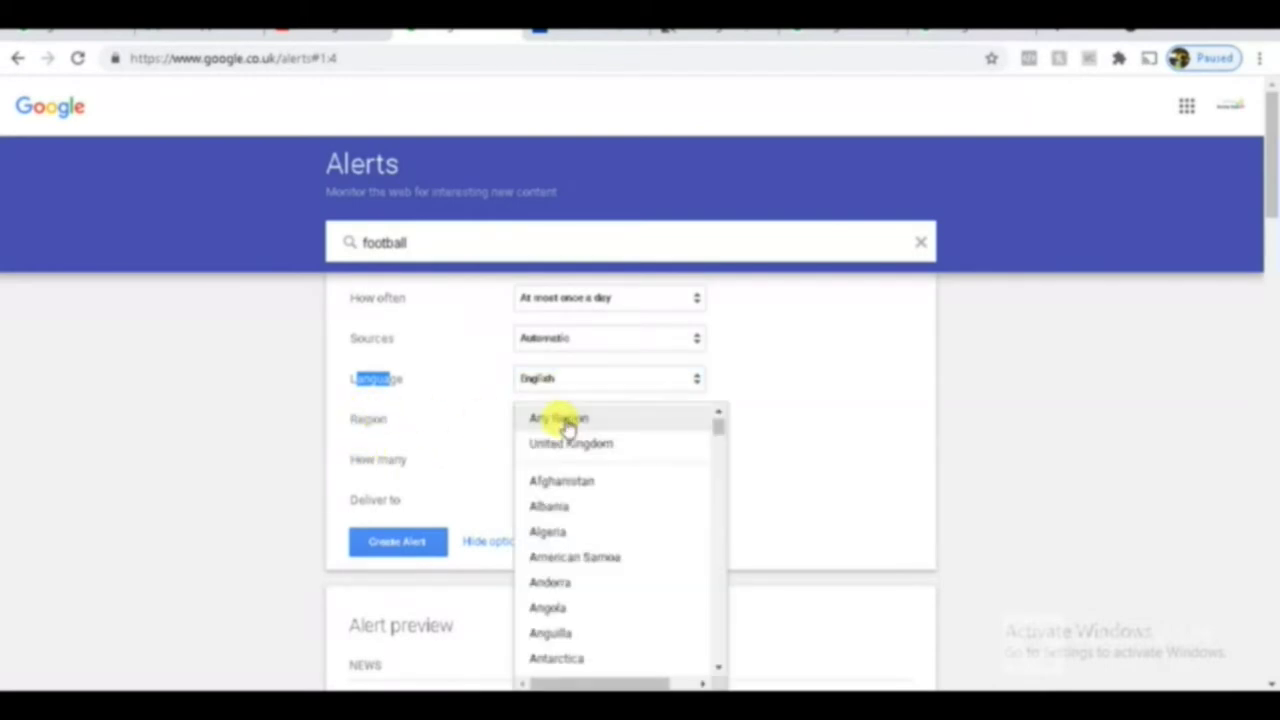
{"action": "scroll", "coordinate": [575, 510], "scroll_direction": "down", "scroll_amount": 5}
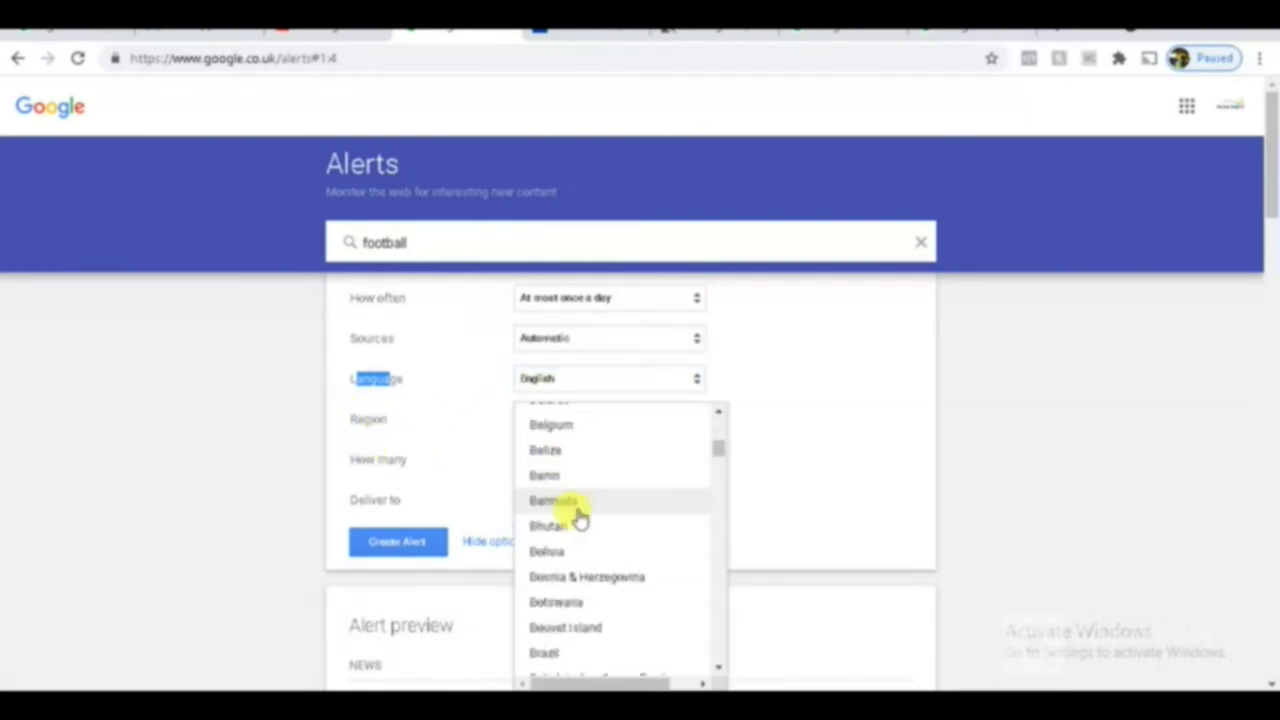
{"action": "scroll", "coordinate": [578, 515], "scroll_direction": "down", "scroll_amount": 3}
{"action": "scroll", "coordinate": [578, 515], "scroll_direction": "down", "scroll_amount": 6}
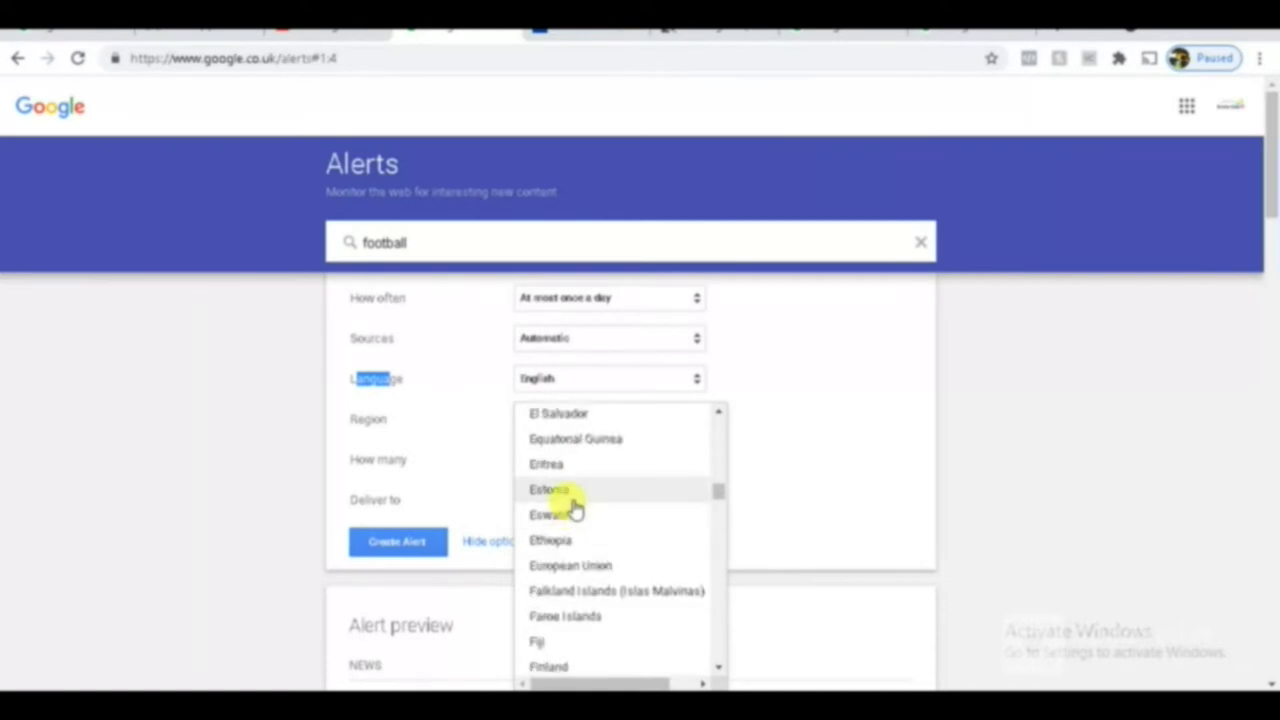
{"action": "scroll", "coordinate": [573, 508], "scroll_direction": "down", "scroll_amount": 7}
{"action": "scroll", "coordinate": [570, 500], "scroll_direction": "up", "scroll_amount": 16}
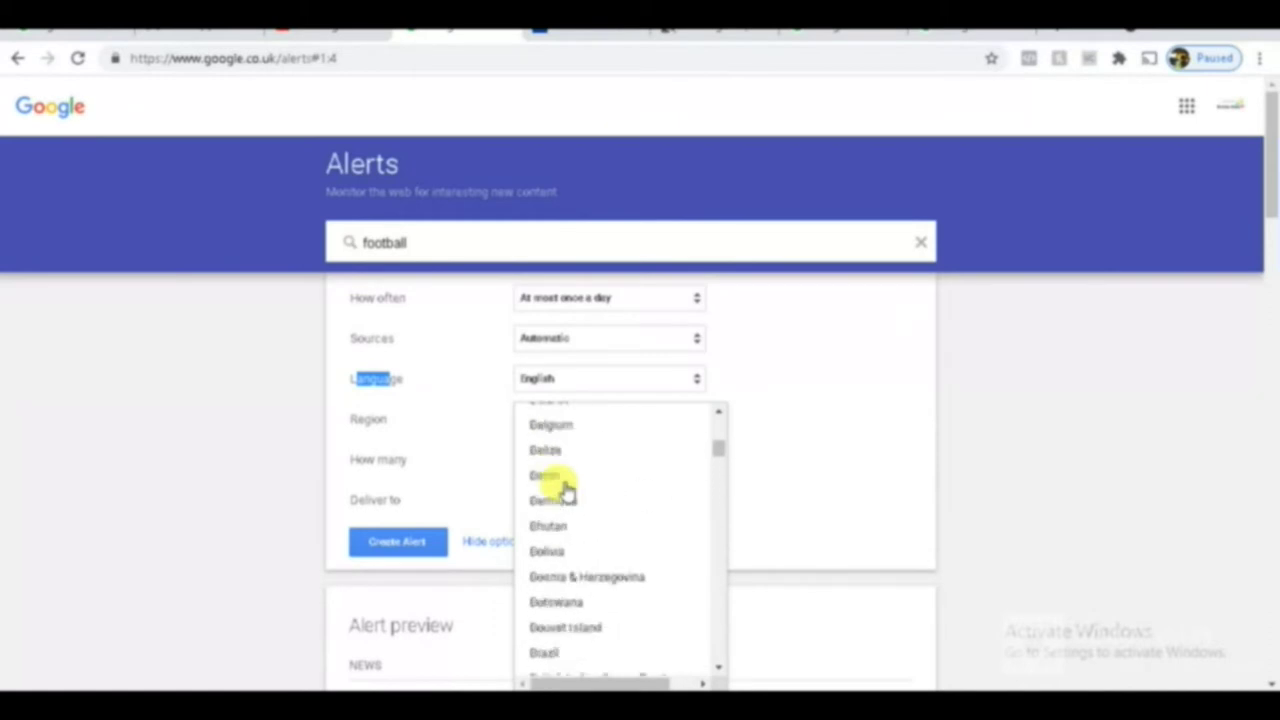
{"action": "scroll", "coordinate": [566, 492], "scroll_direction": "up", "scroll_amount": 5}
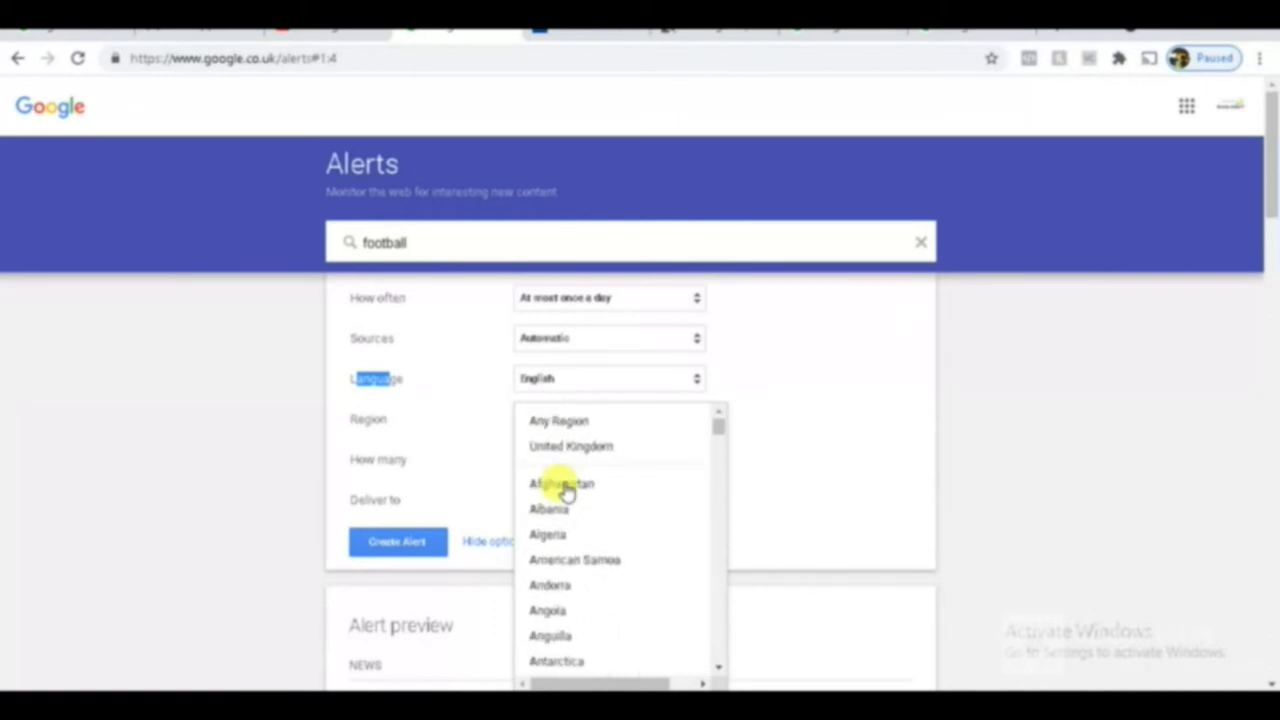
{"action": "left_click", "coordinate": [566, 428]}
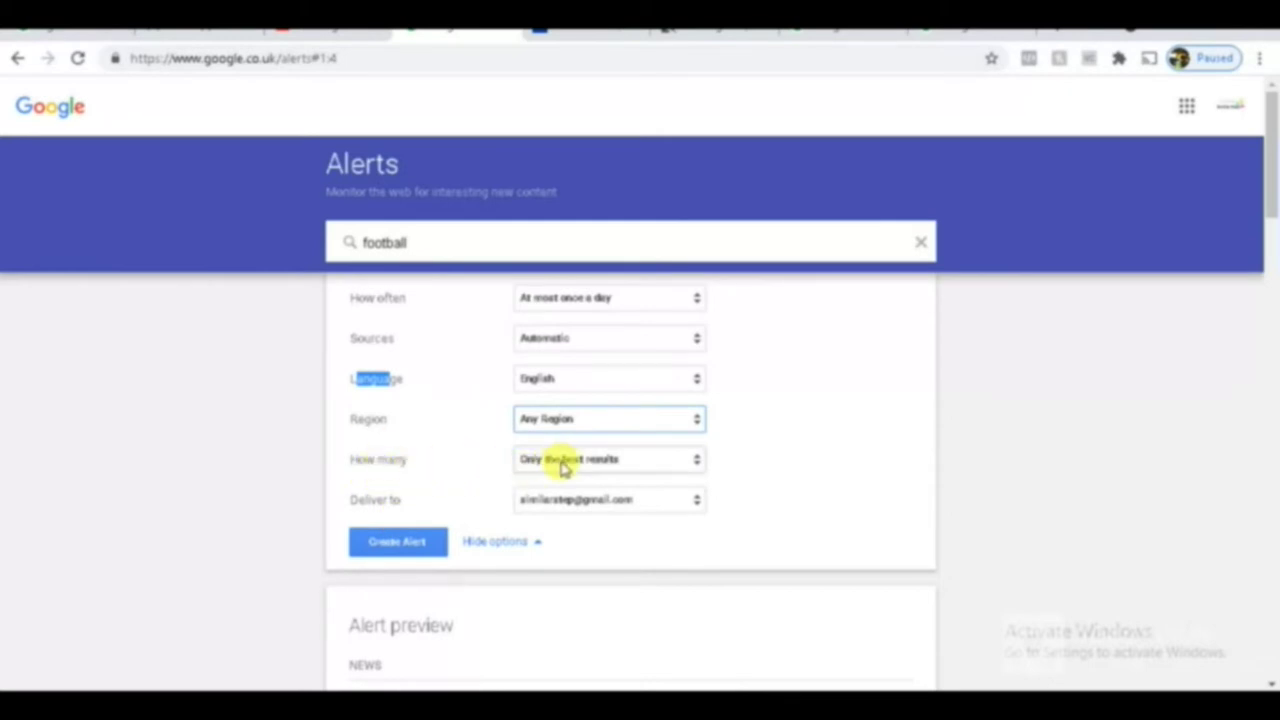
{"action": "left_click", "coordinate": [562, 467]}
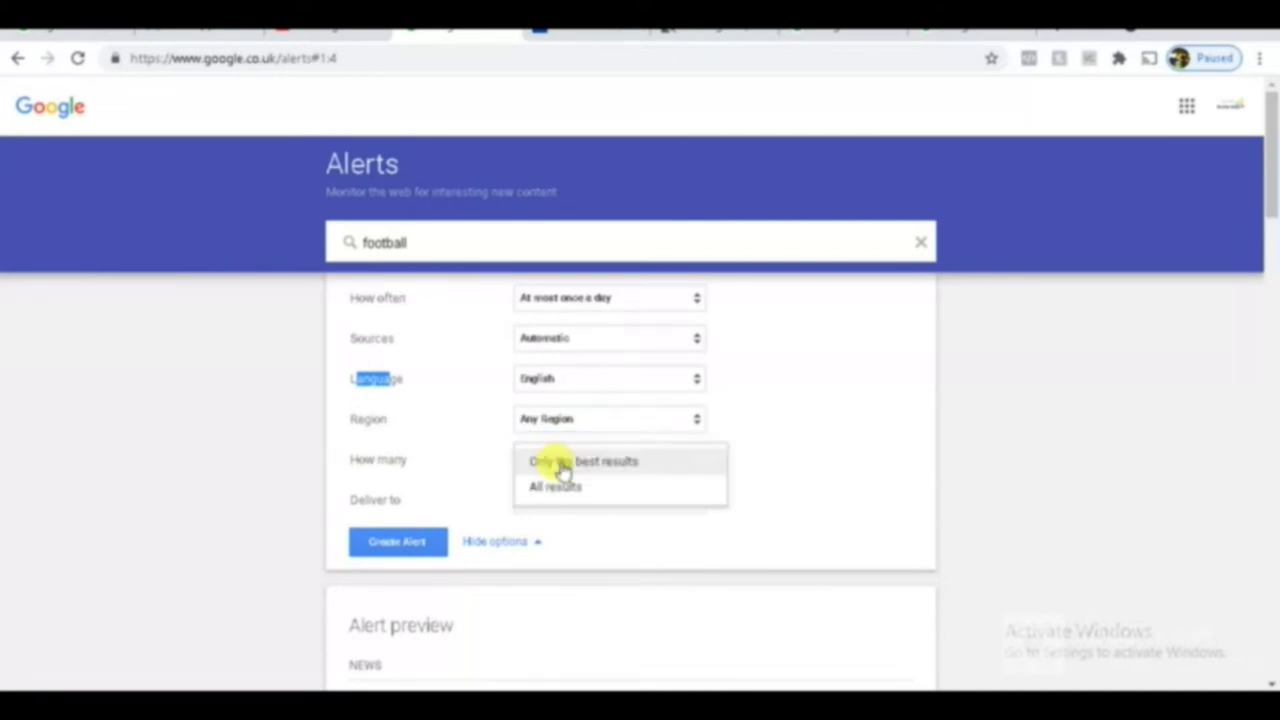
{"action": "left_click", "coordinate": [552, 489]}
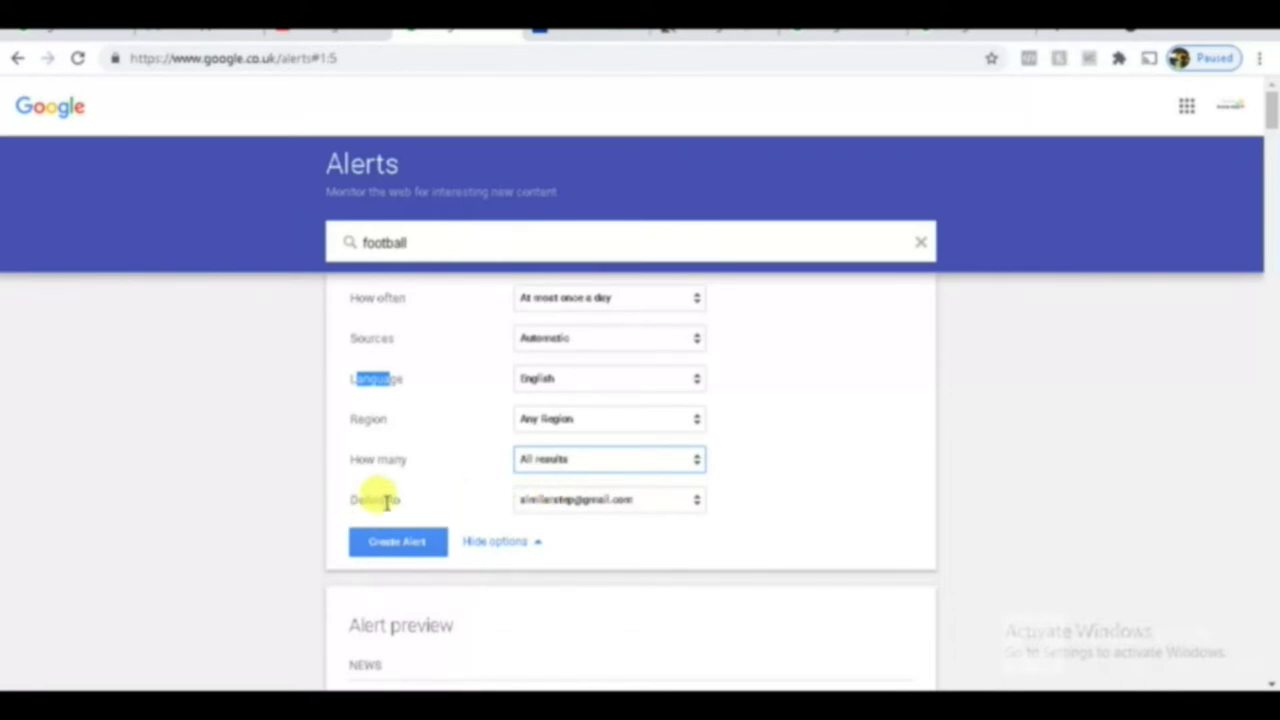
{"action": "left_click_drag", "start_coordinate": [404, 502], "coordinate": [353, 503]}
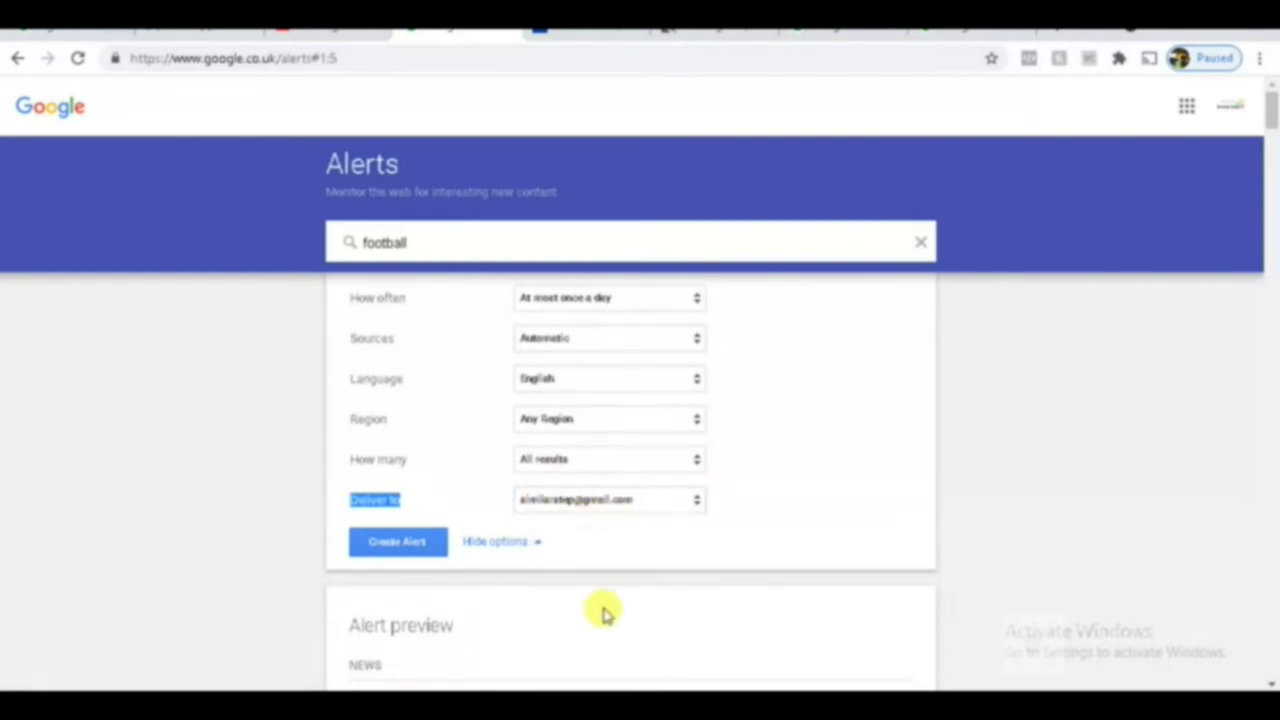
{"action": "scroll", "coordinate": [523, 591], "scroll_direction": "down", "scroll_amount": 1}
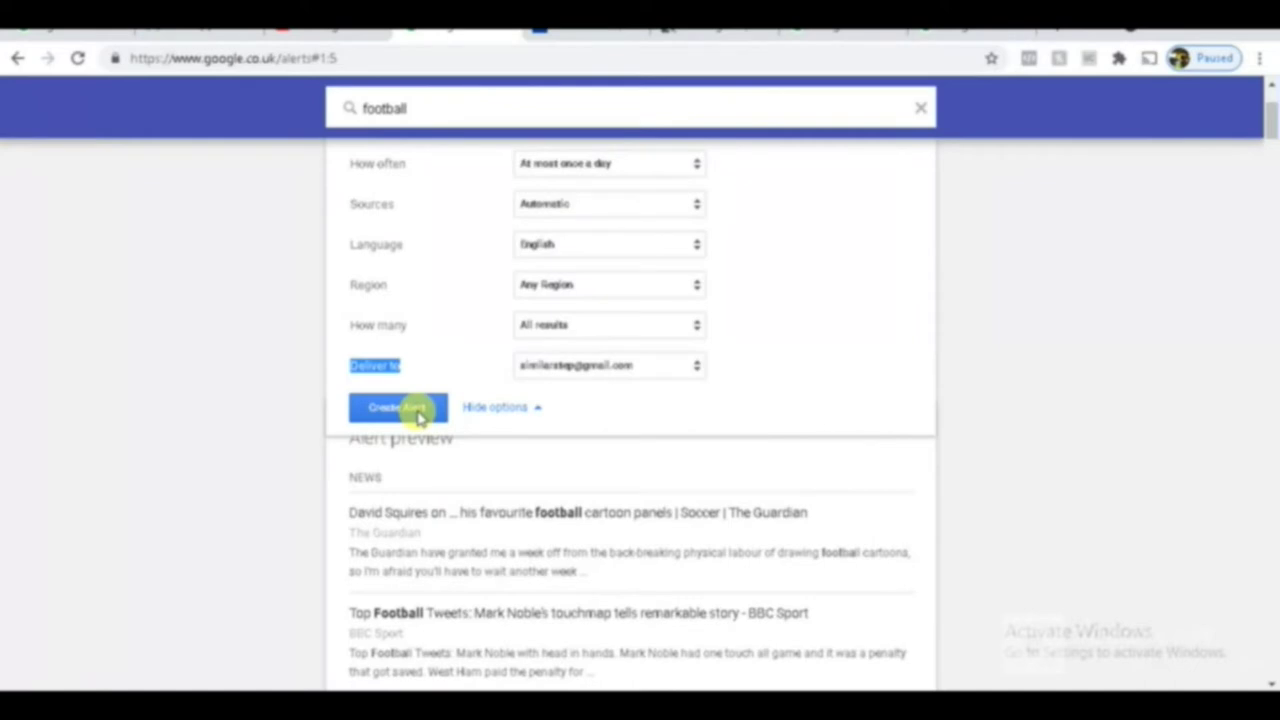
{"action": "left_click_drag", "start_coordinate": [437, 107], "coordinate": [360, 108]}
{"action": "left_click", "coordinate": [429, 103]}
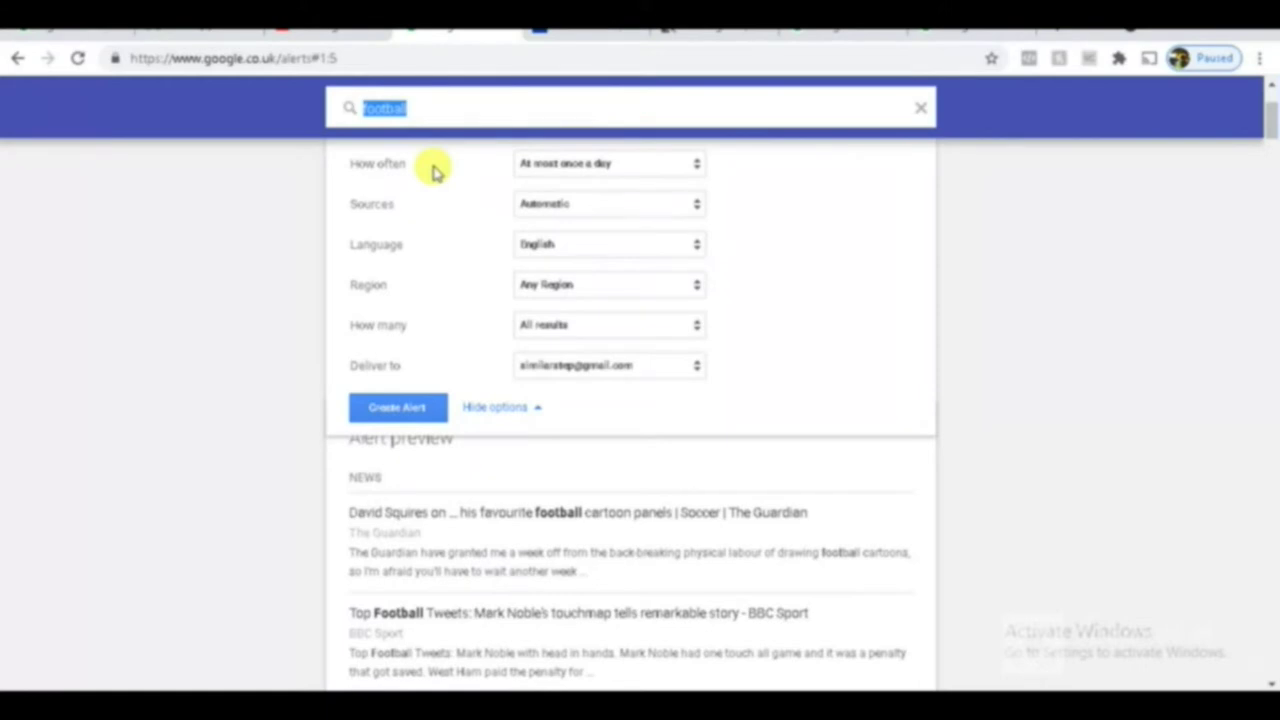
{"action": "left_click", "coordinate": [335, 135]}
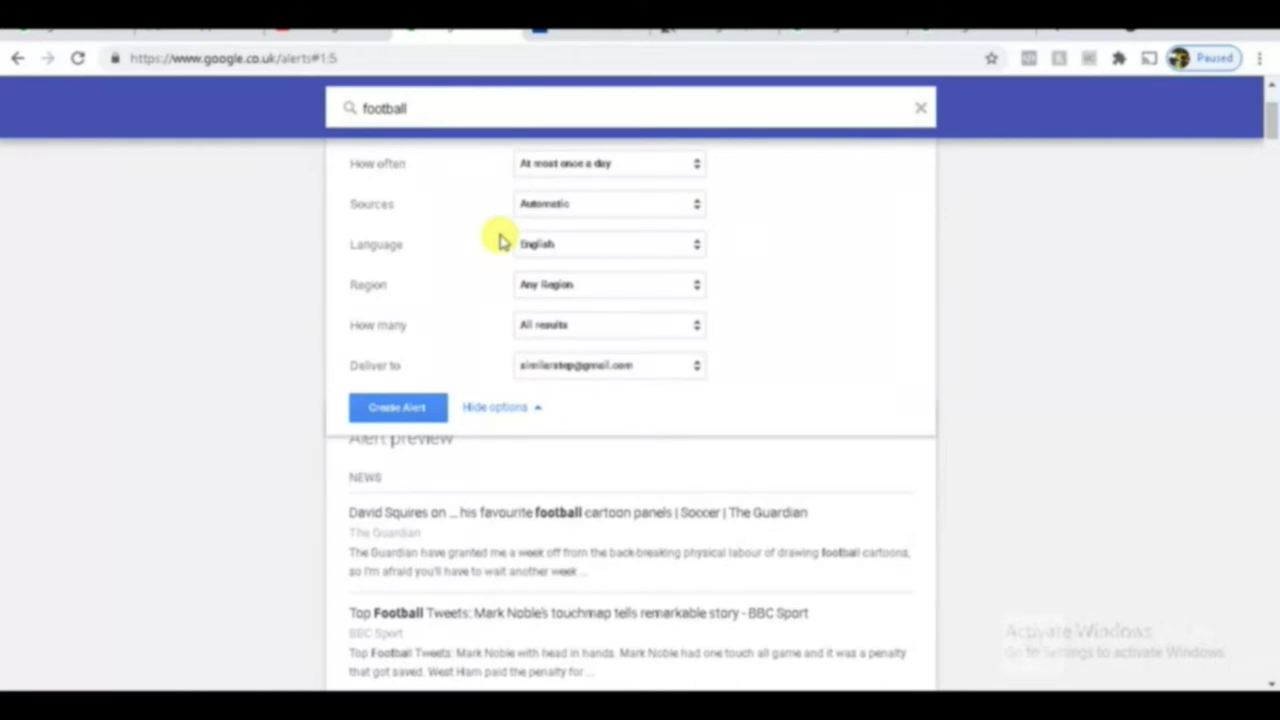
Step: Switch to CBEngine, load the CB Top Gravity list and compare the gravity scores of the top ClickBank products
{"action": "left_click", "coordinate": [597, 37]}
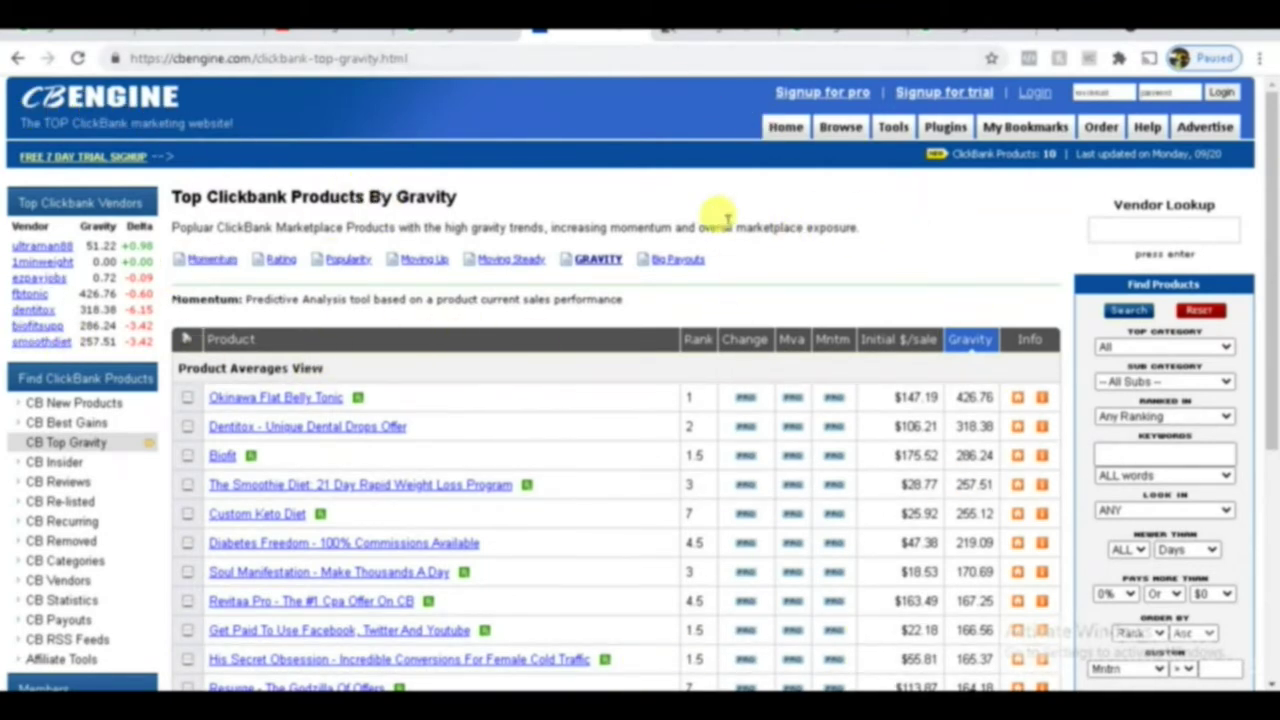
{"action": "left_click", "coordinate": [82, 449]}
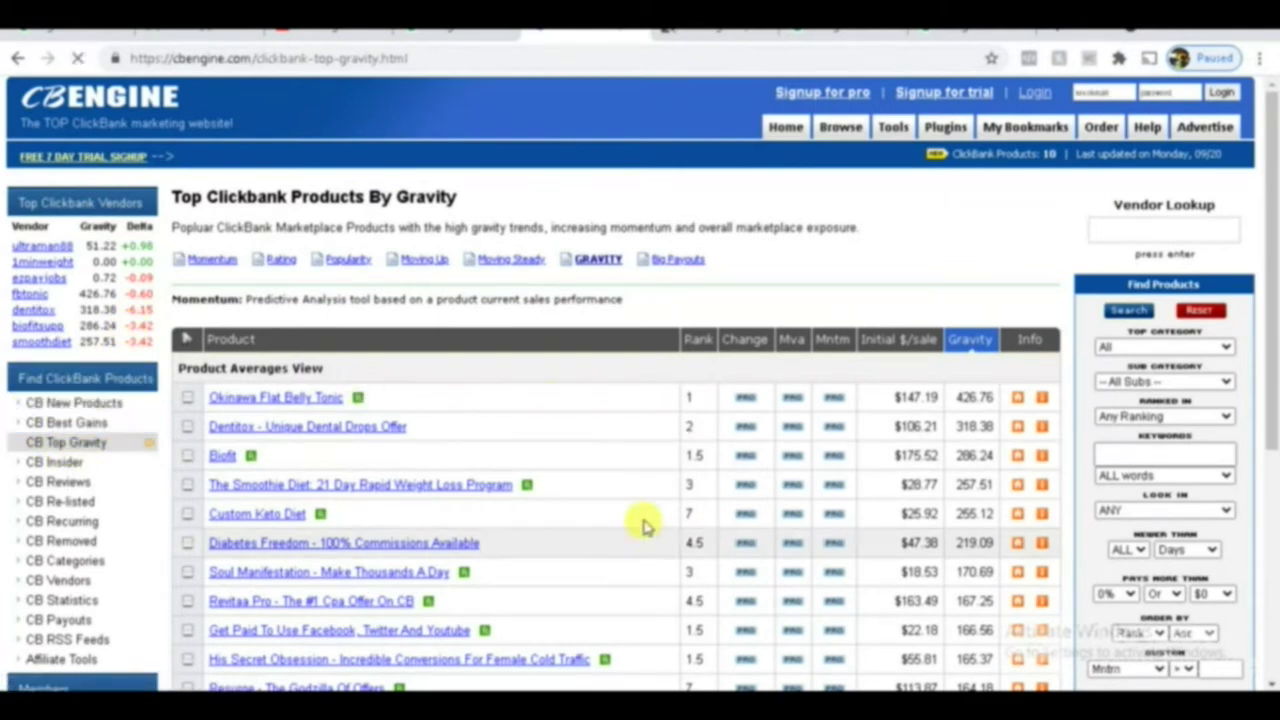
{"action": "scroll", "coordinate": [414, 429], "scroll_direction": "down", "scroll_amount": 2}
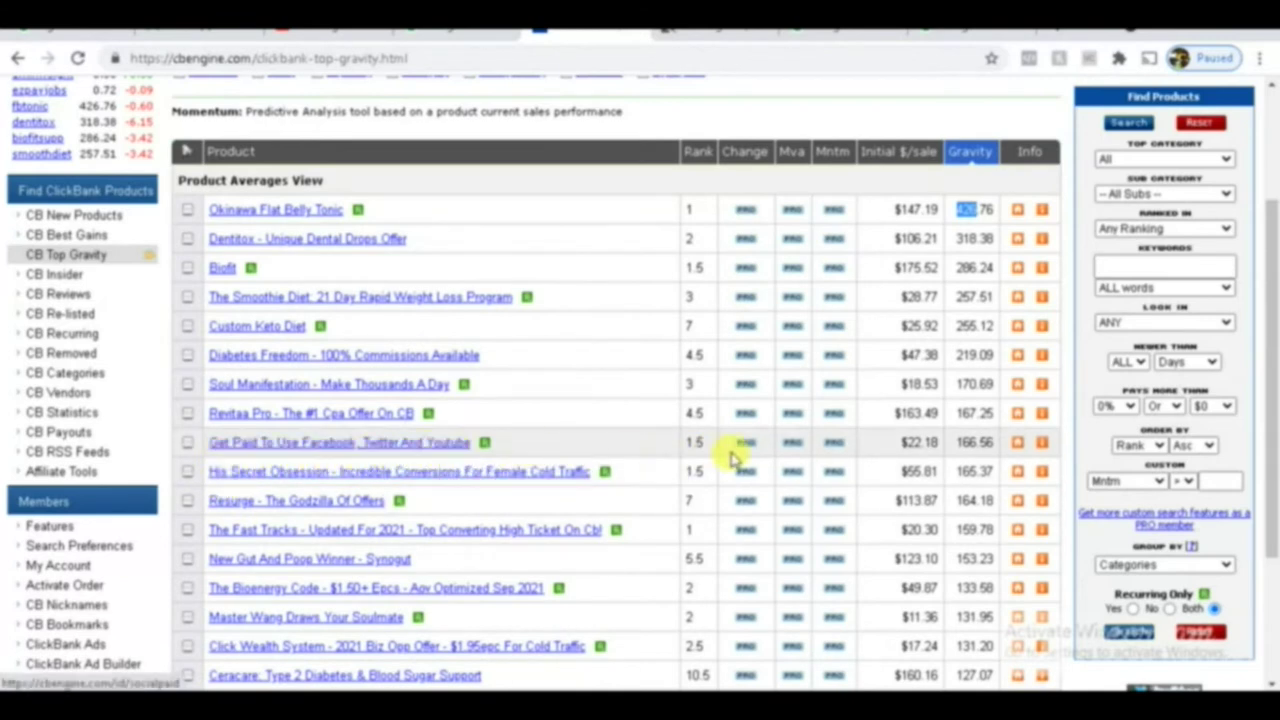
{"action": "double_click", "coordinate": [965, 443]}
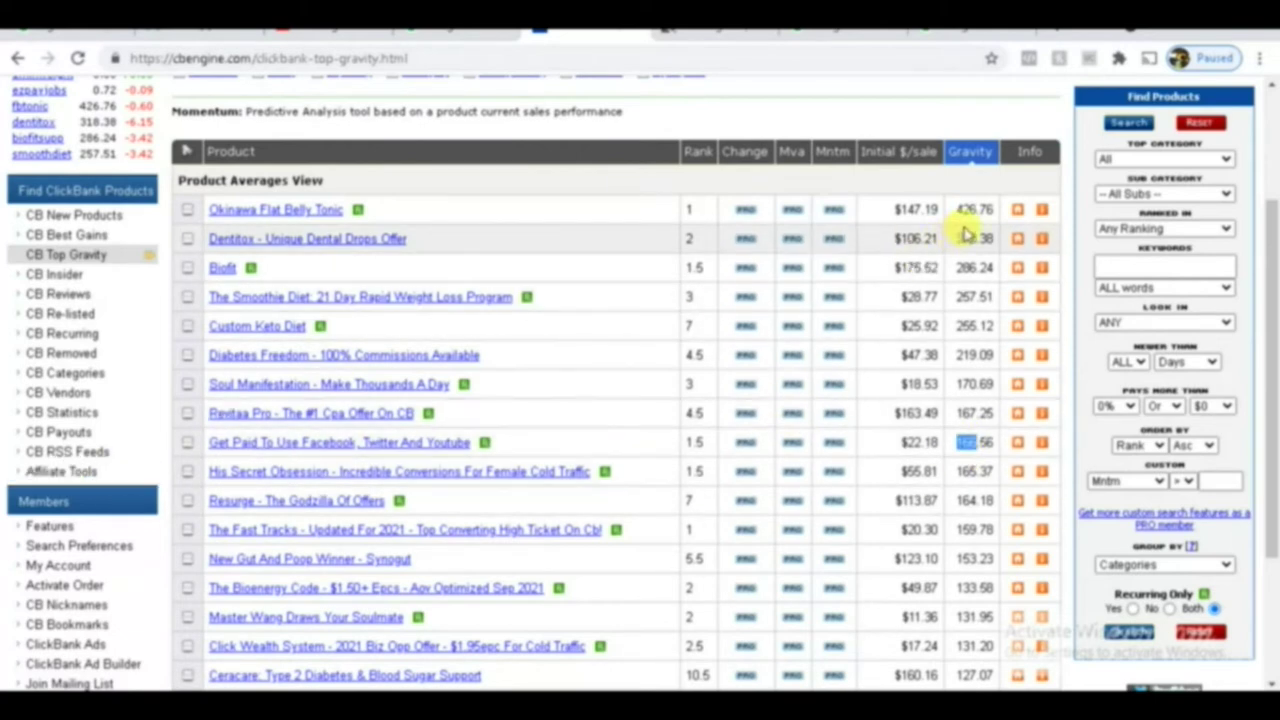
{"action": "left_click_drag", "start_coordinate": [975, 210], "coordinate": [255, 240]}
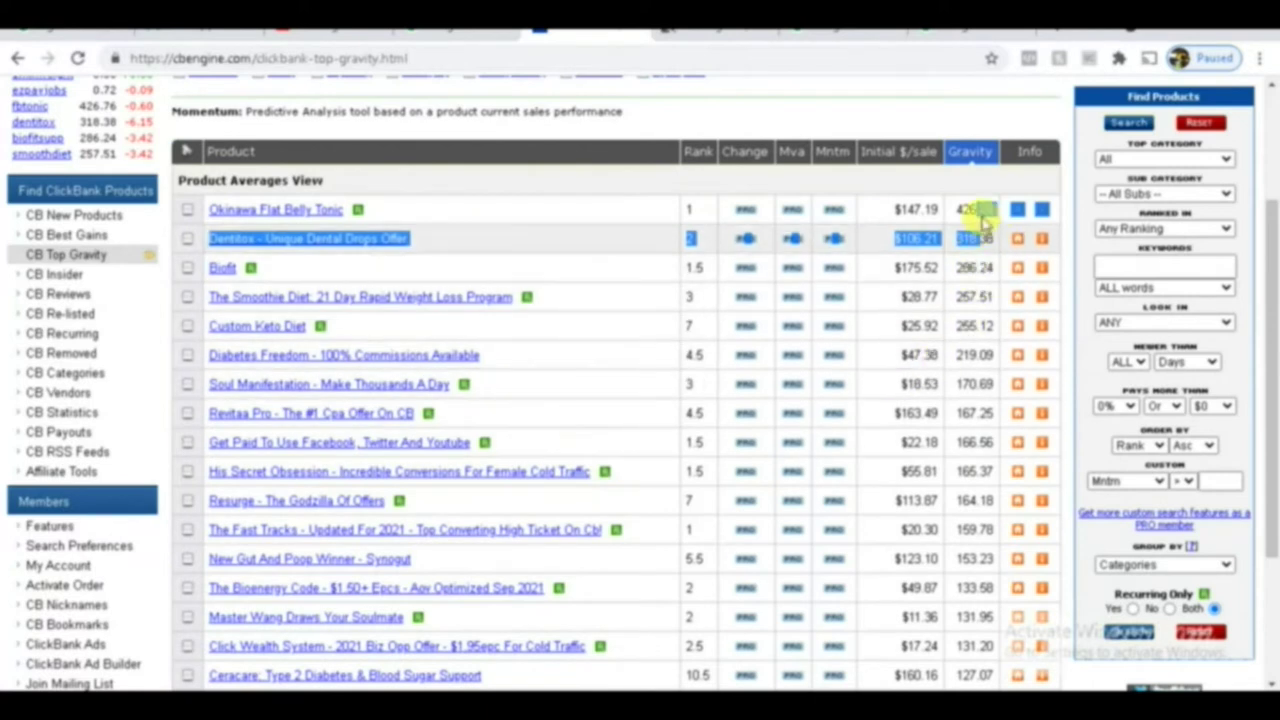
{"action": "left_click", "coordinate": [983, 222]}
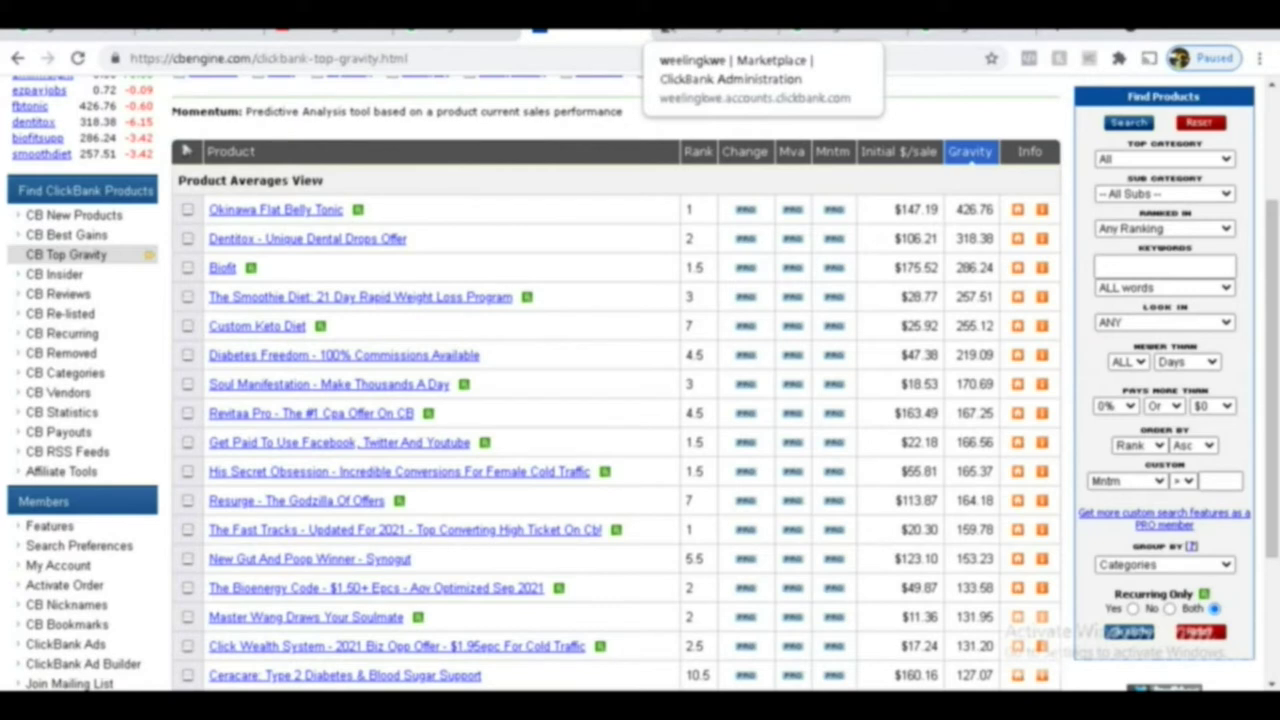
Step: Switch to the ClickBank account and open the main Marketplace page
{"action": "left_click", "coordinate": [700, 30]}
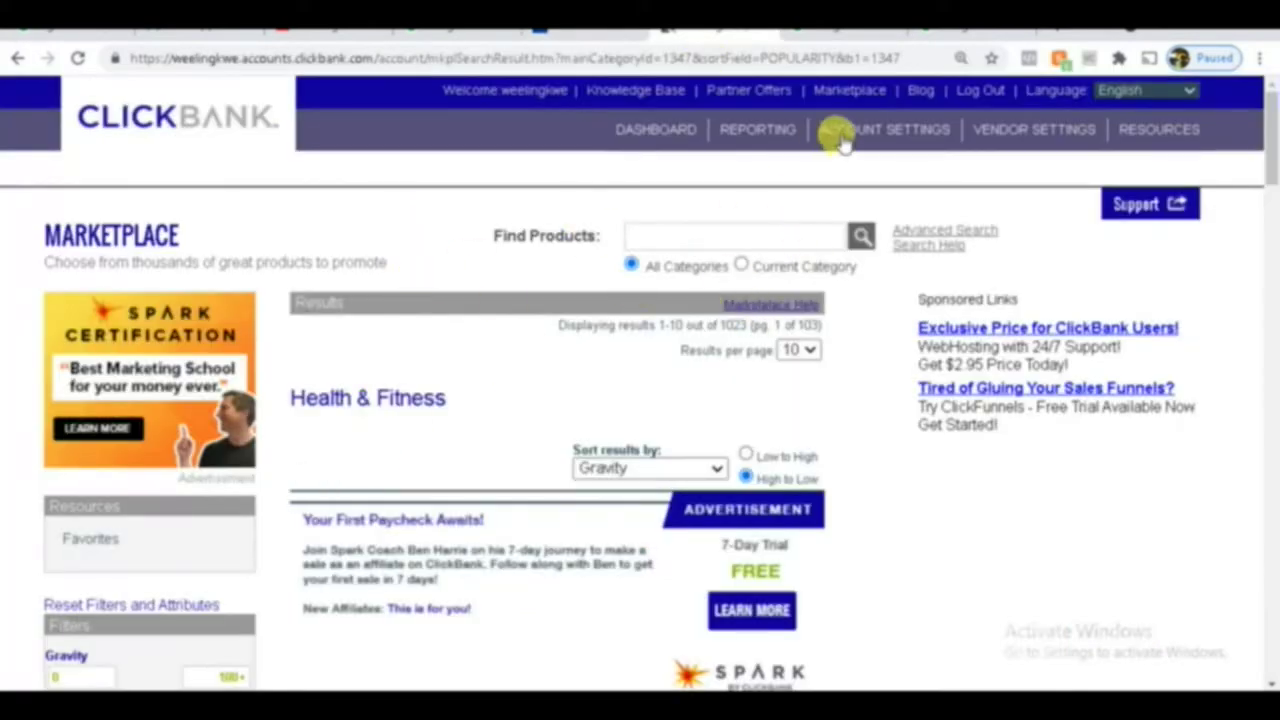
{"action": "left_click", "coordinate": [847, 98]}
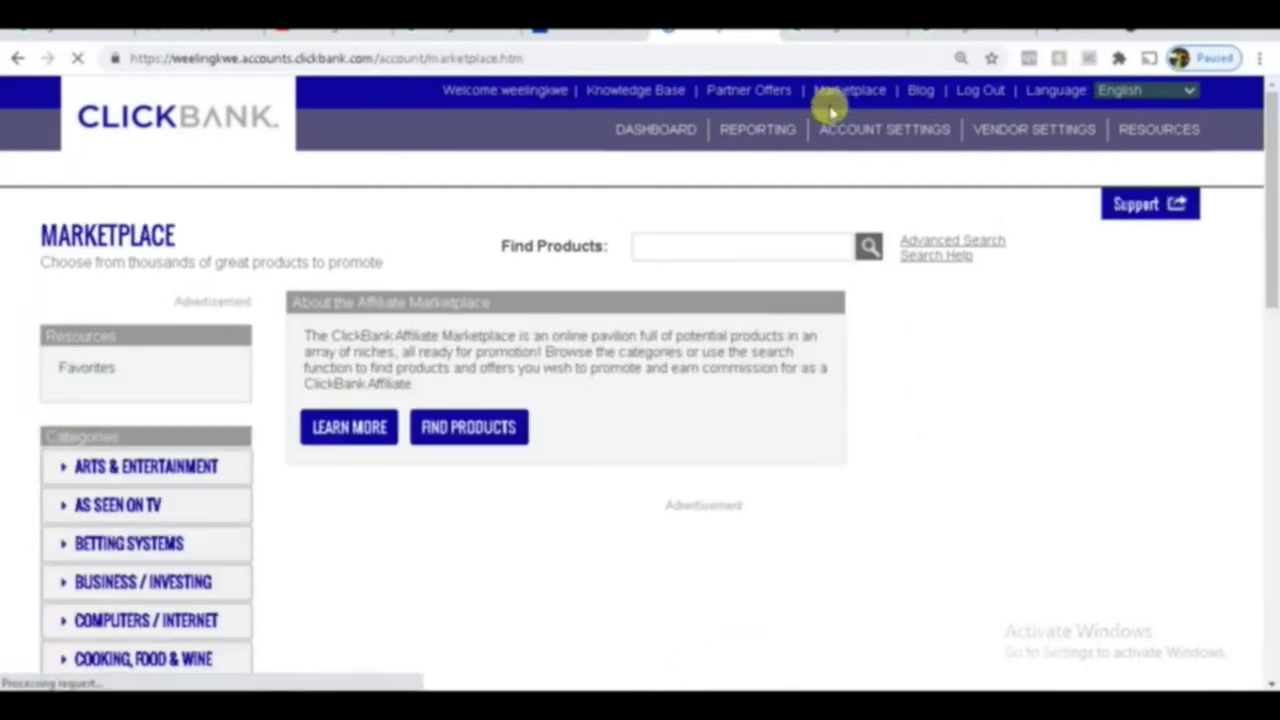
Step: Open the Health & Fitness category from the ClickBank Marketplace's category list
{"action": "scroll", "coordinate": [340, 318], "scroll_direction": "down", "scroll_amount": 5}
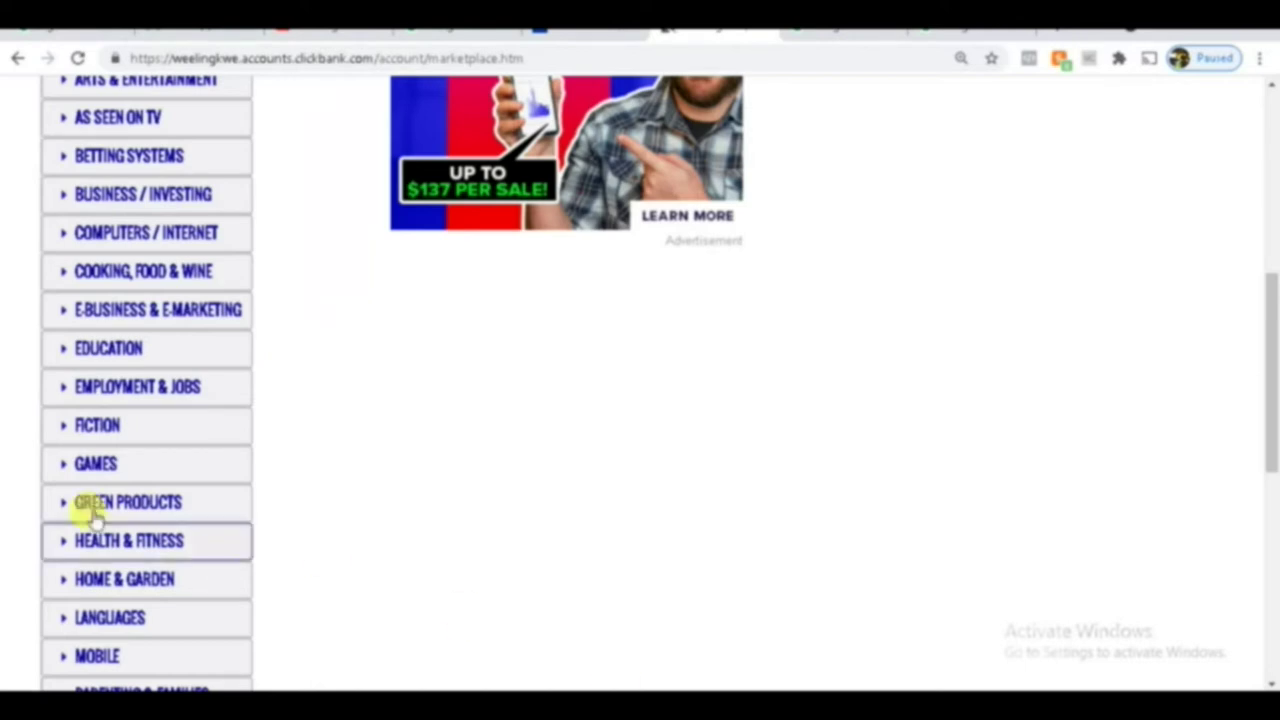
{"action": "scroll", "coordinate": [500, 223], "scroll_direction": "up", "scroll_amount": 5}
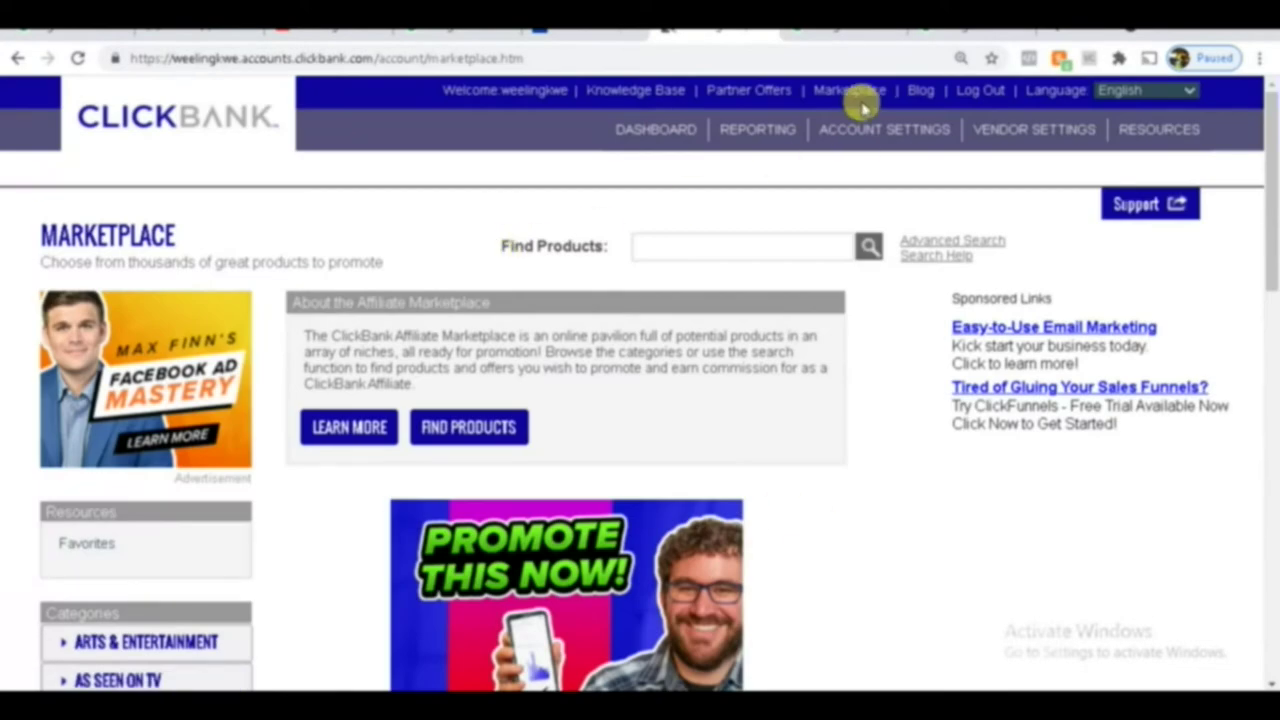
{"action": "scroll", "coordinate": [857, 103], "scroll_direction": "down", "scroll_amount": 4}
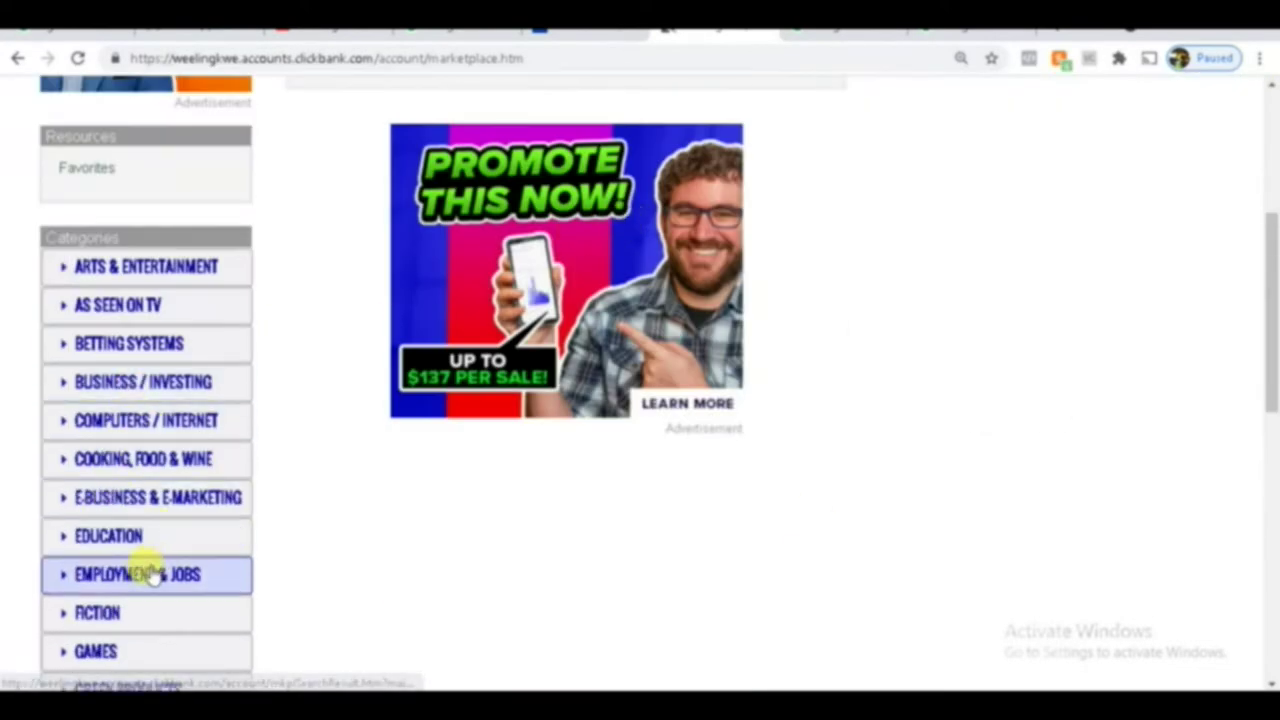
{"action": "scroll", "coordinate": [143, 571], "scroll_direction": "down", "scroll_amount": 2}
{"action": "left_click", "coordinate": [113, 545]}
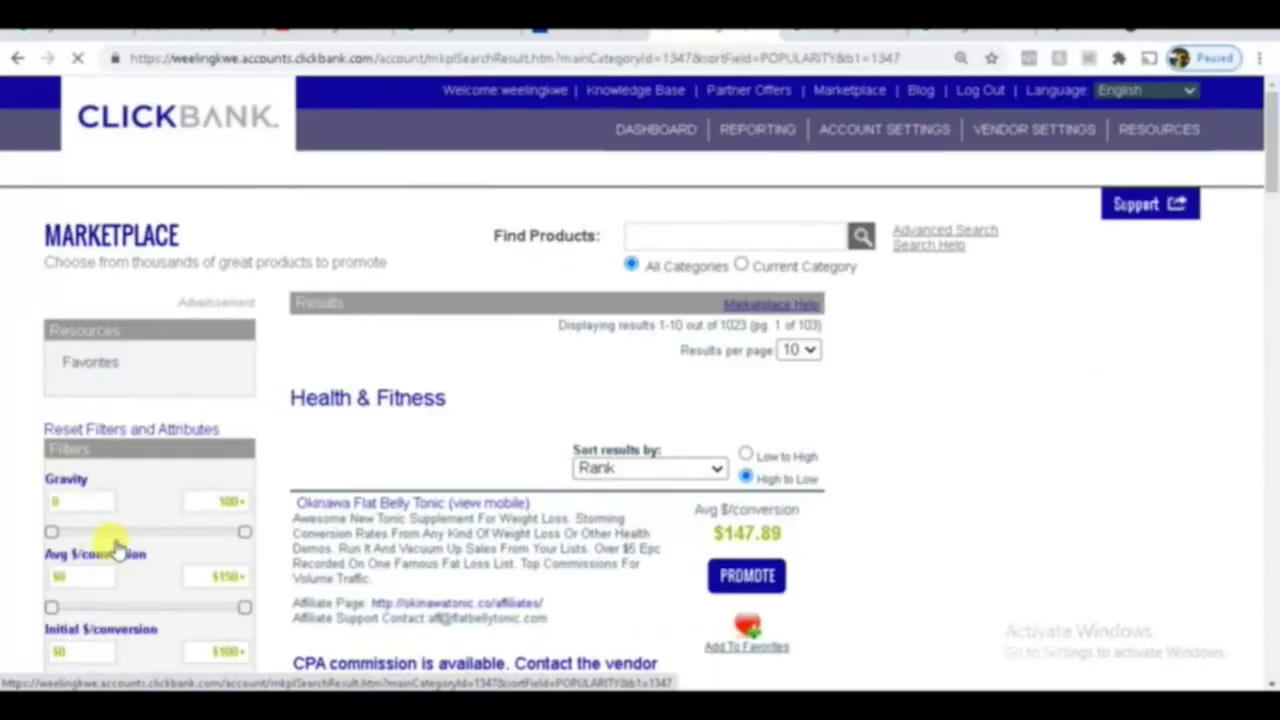
Step: Sort the Health & Fitness results by Gravity
{"action": "scroll", "coordinate": [366, 366], "scroll_direction": "down", "scroll_amount": 2}
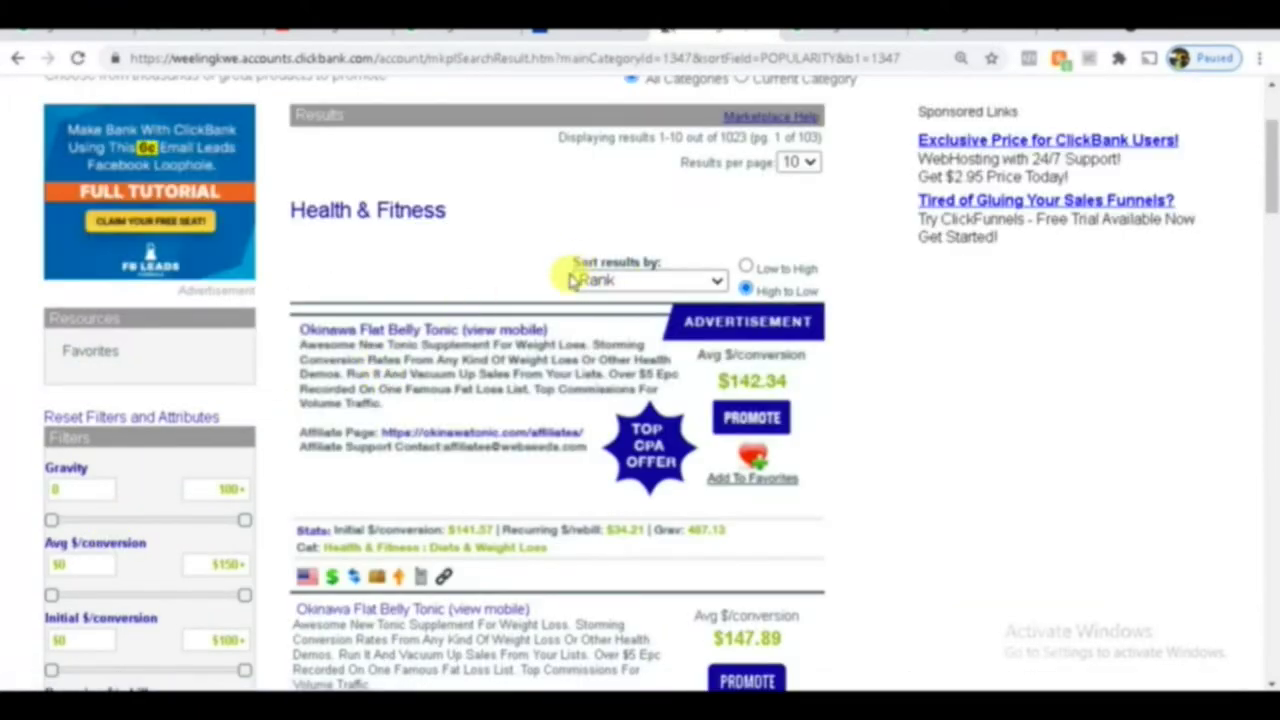
{"action": "left_click", "coordinate": [617, 282]}
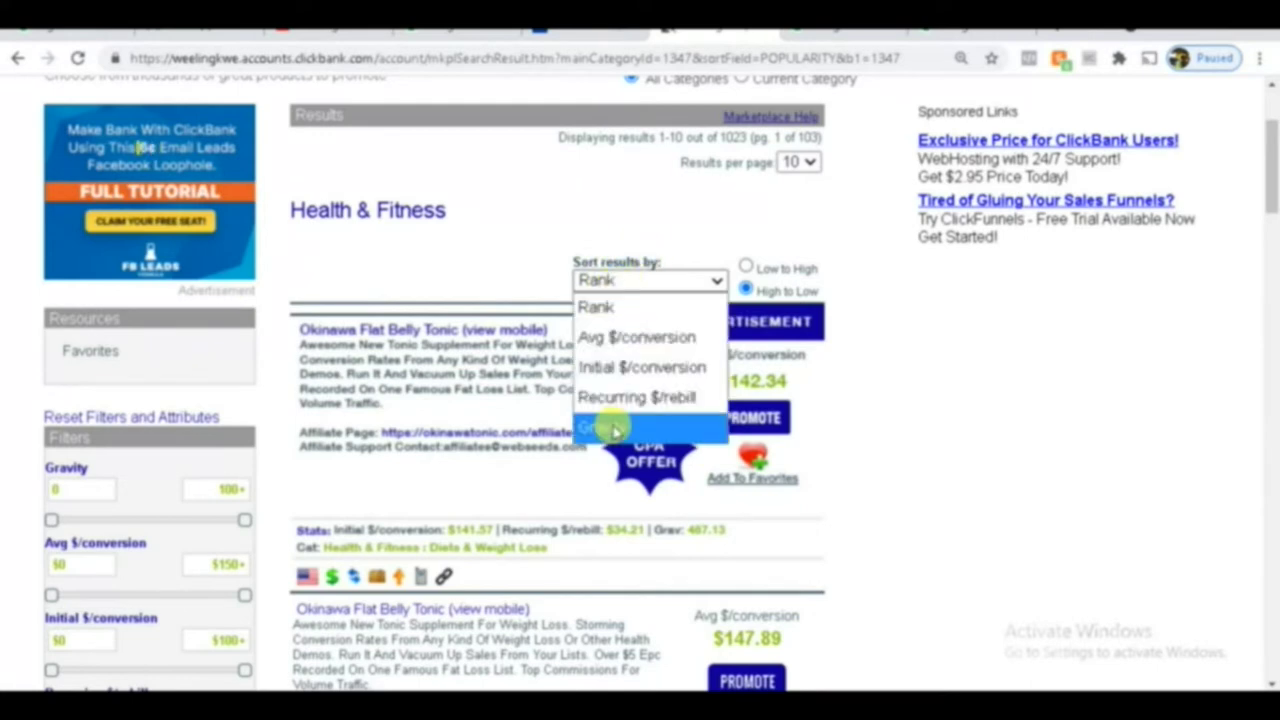
{"action": "left_click", "coordinate": [608, 428]}
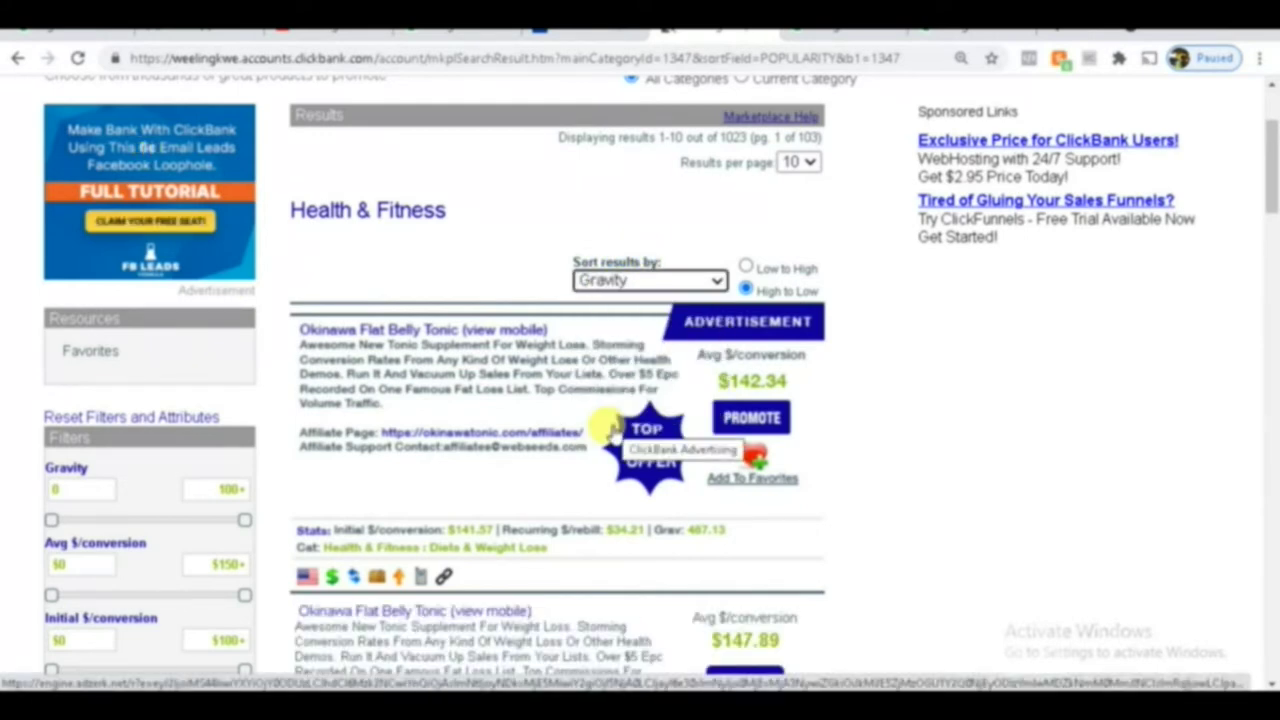
Step: Compare the gravity and average earnings per conversion of the listed Health & Fitness products
{"action": "scroll", "coordinate": [600, 432], "scroll_direction": "down", "scroll_amount": 2}
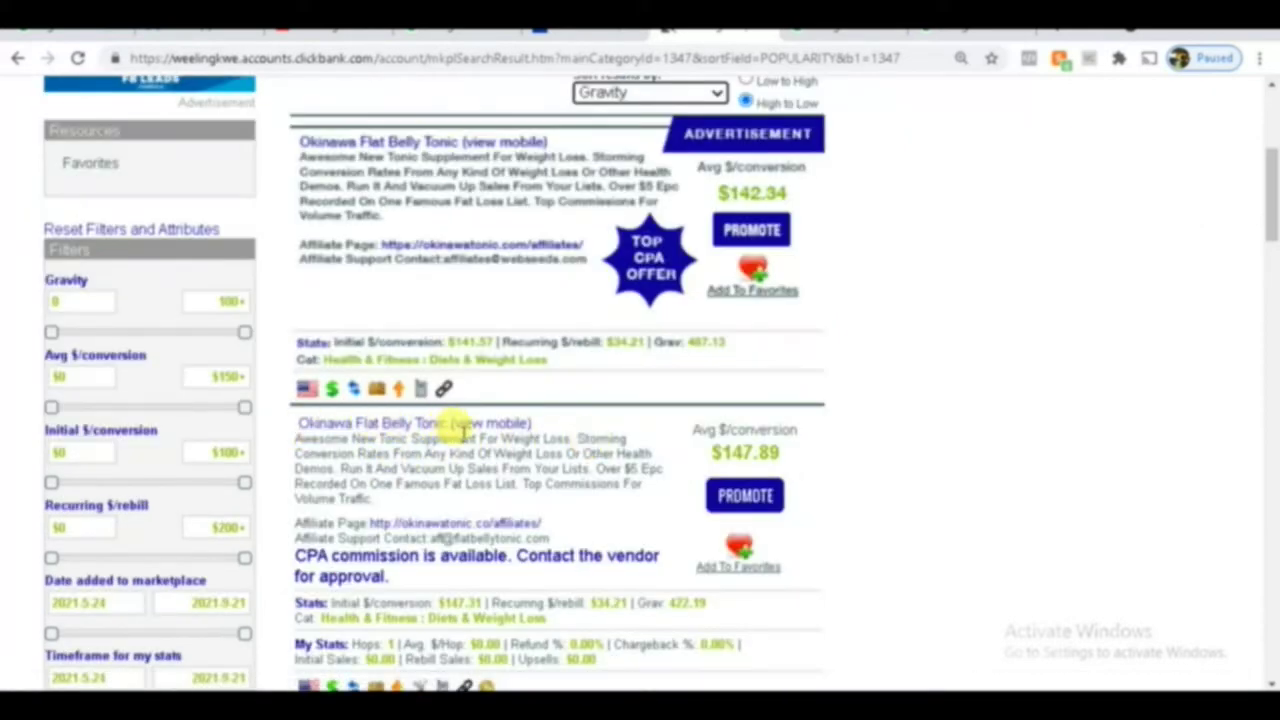
{"action": "scroll", "coordinate": [495, 450], "scroll_direction": "down", "scroll_amount": 2}
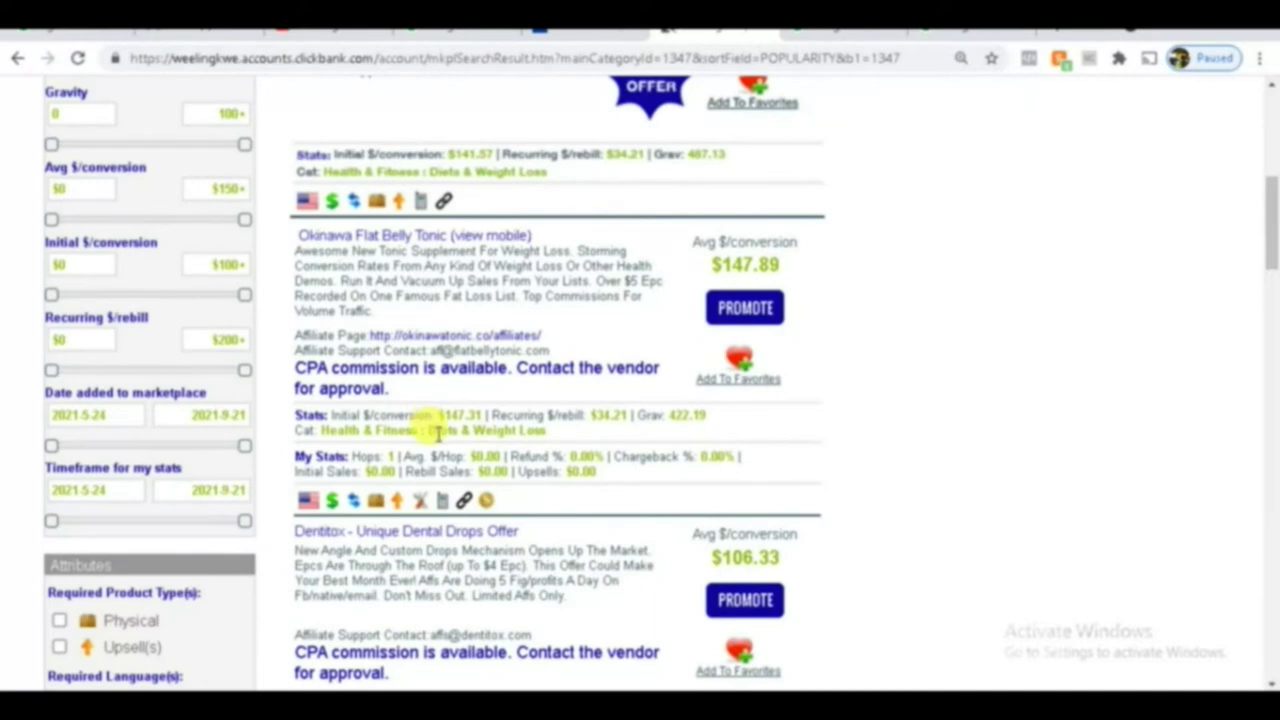
{"action": "scroll", "coordinate": [325, 531], "scroll_direction": "down", "scroll_amount": 4}
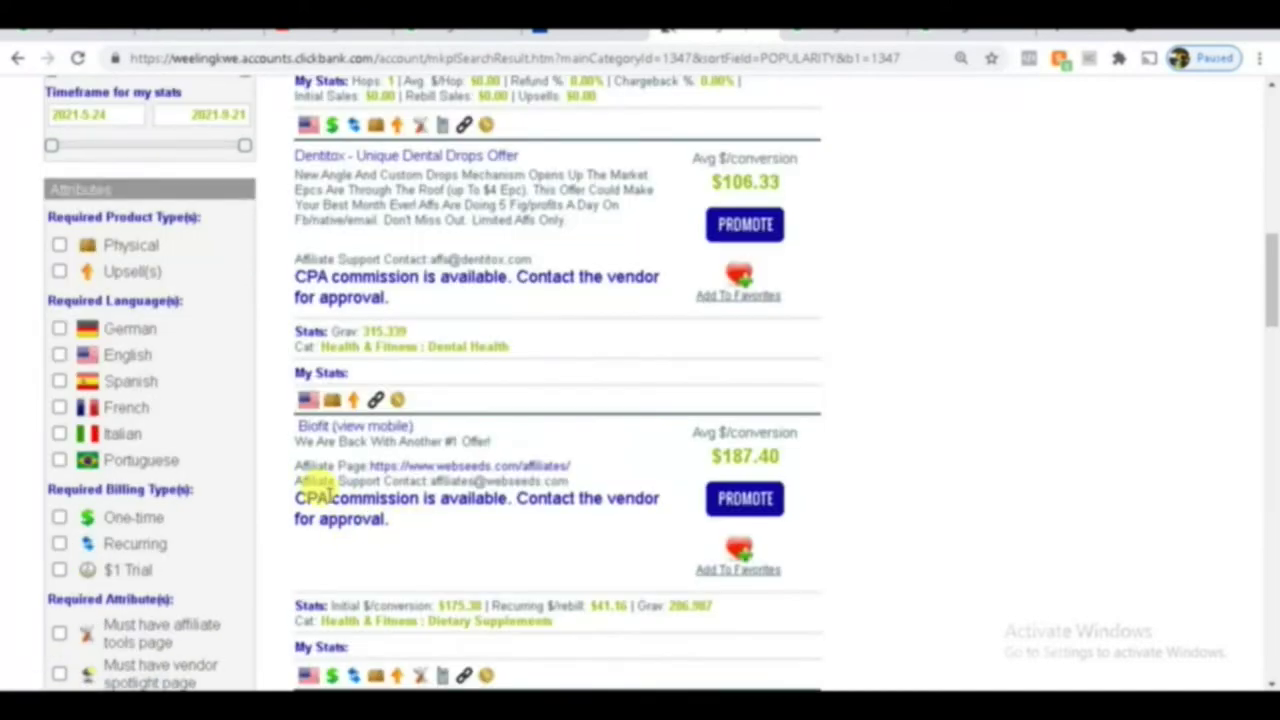
{"action": "scroll", "coordinate": [328, 495], "scroll_direction": "down", "scroll_amount": 6}
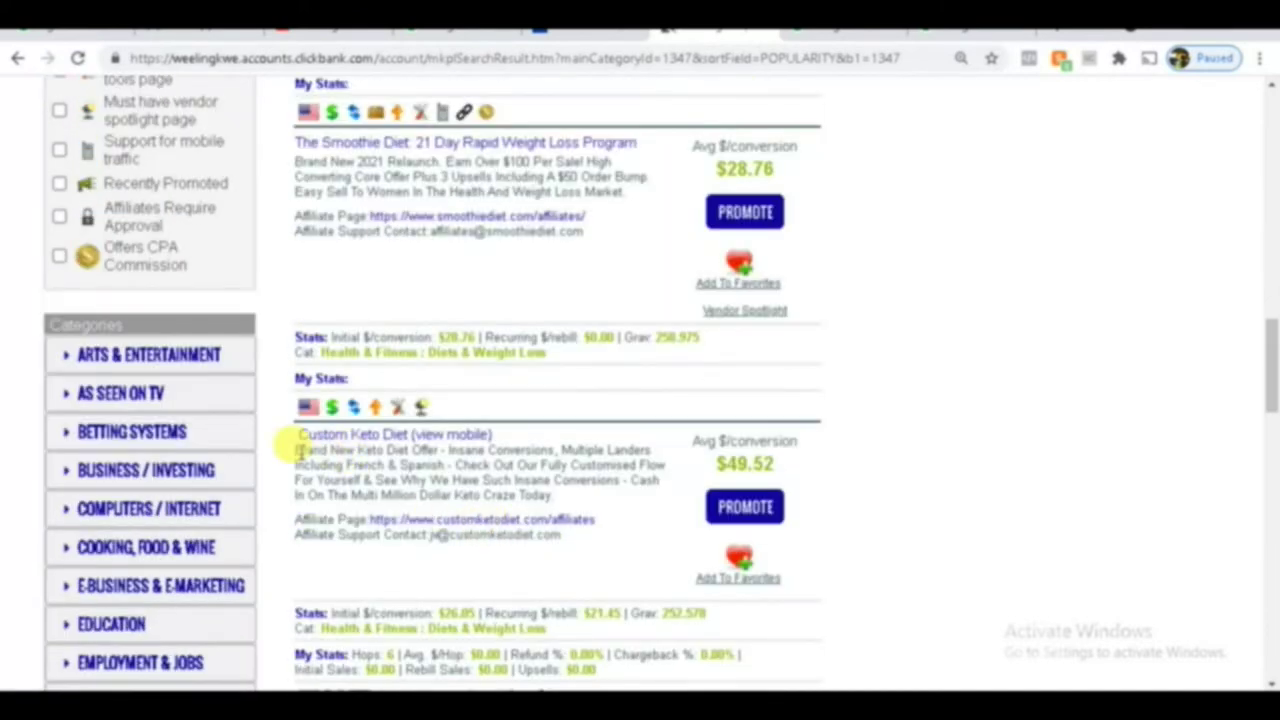
{"action": "scroll", "coordinate": [400, 455], "scroll_direction": "down", "scroll_amount": 6}
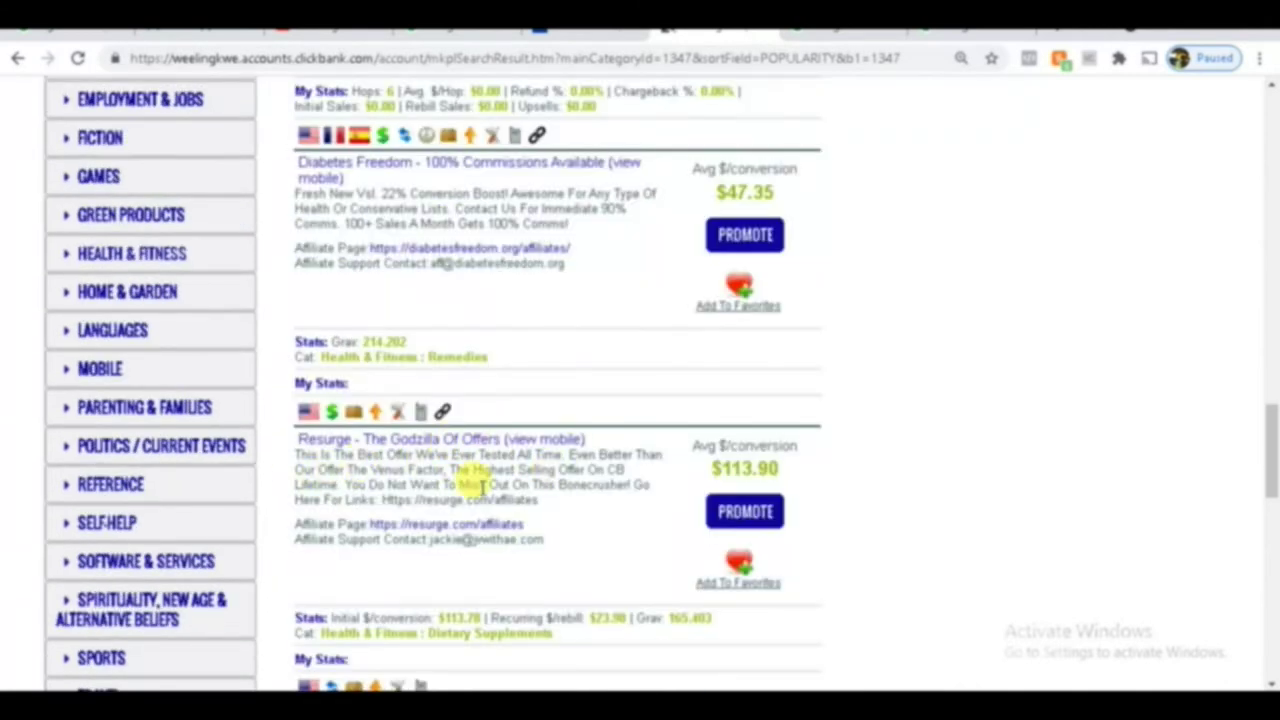
{"action": "scroll", "coordinate": [500, 480], "scroll_direction": "up", "scroll_amount": 10}
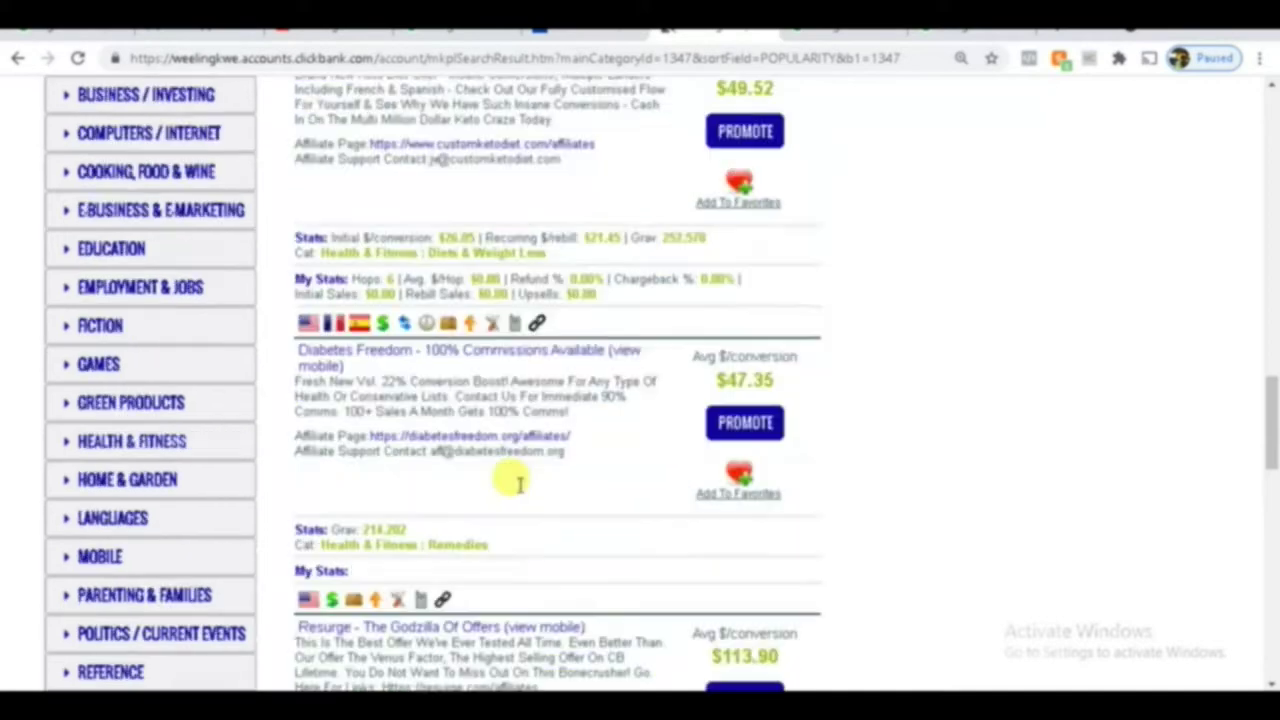
{"action": "scroll", "coordinate": [420, 470], "scroll_direction": "up", "scroll_amount": 10}
{"action": "scroll", "coordinate": [450, 512], "scroll_direction": "down", "scroll_amount": 4}
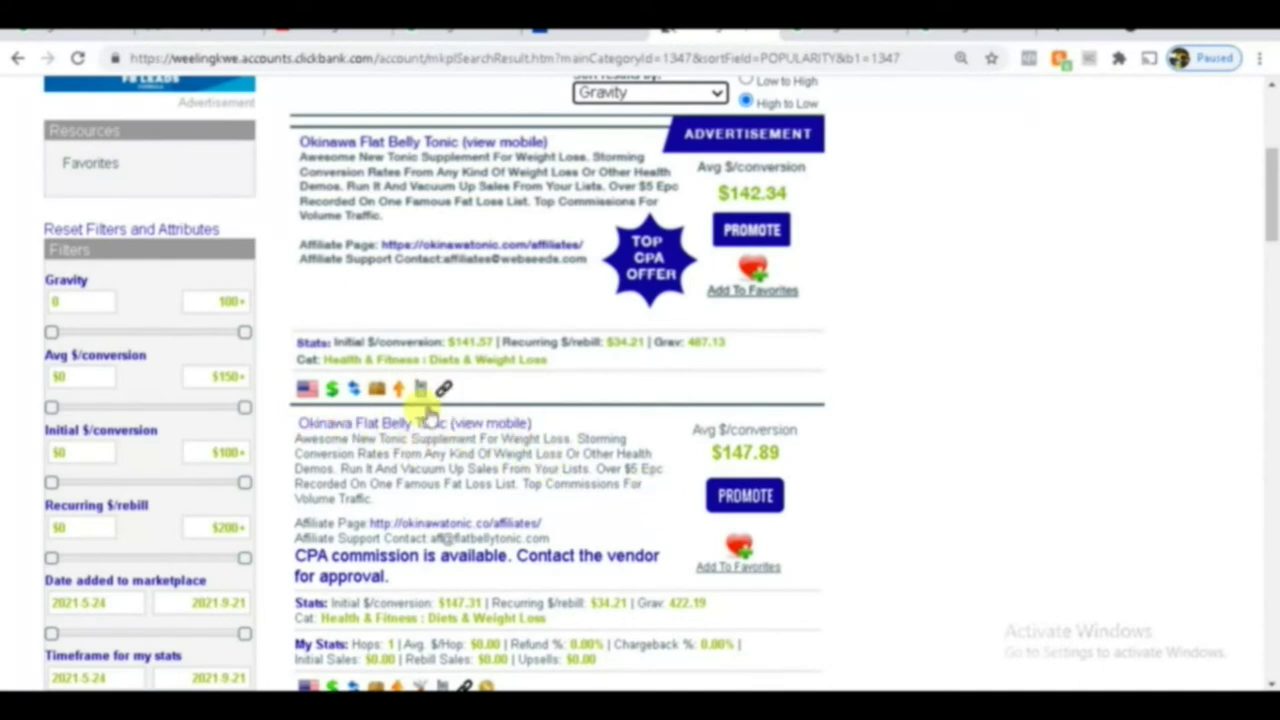
Step: Highlight the average earnings per conversion and the gravity score of the non-advertised Okinawa Flat Belly Tonic listing
{"action": "mouse_move", "coordinate": [752, 452]}
{"action": "left_mouse_down"}
{"action": "mouse_move", "coordinate": [729, 452]}
{"action": "mouse_move", "coordinate": [731, 441]}
{"action": "left_mouse_up"}
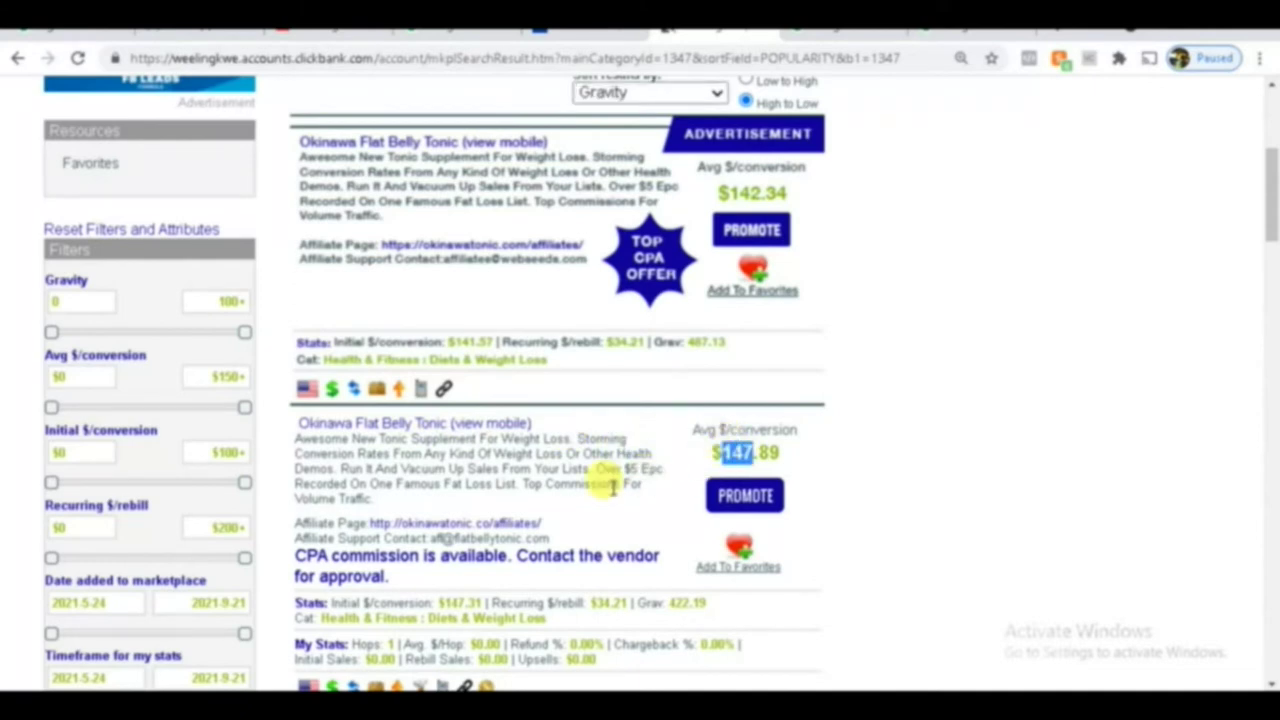
{"action": "scroll", "coordinate": [615, 480], "scroll_direction": "down", "scroll_amount": 2}
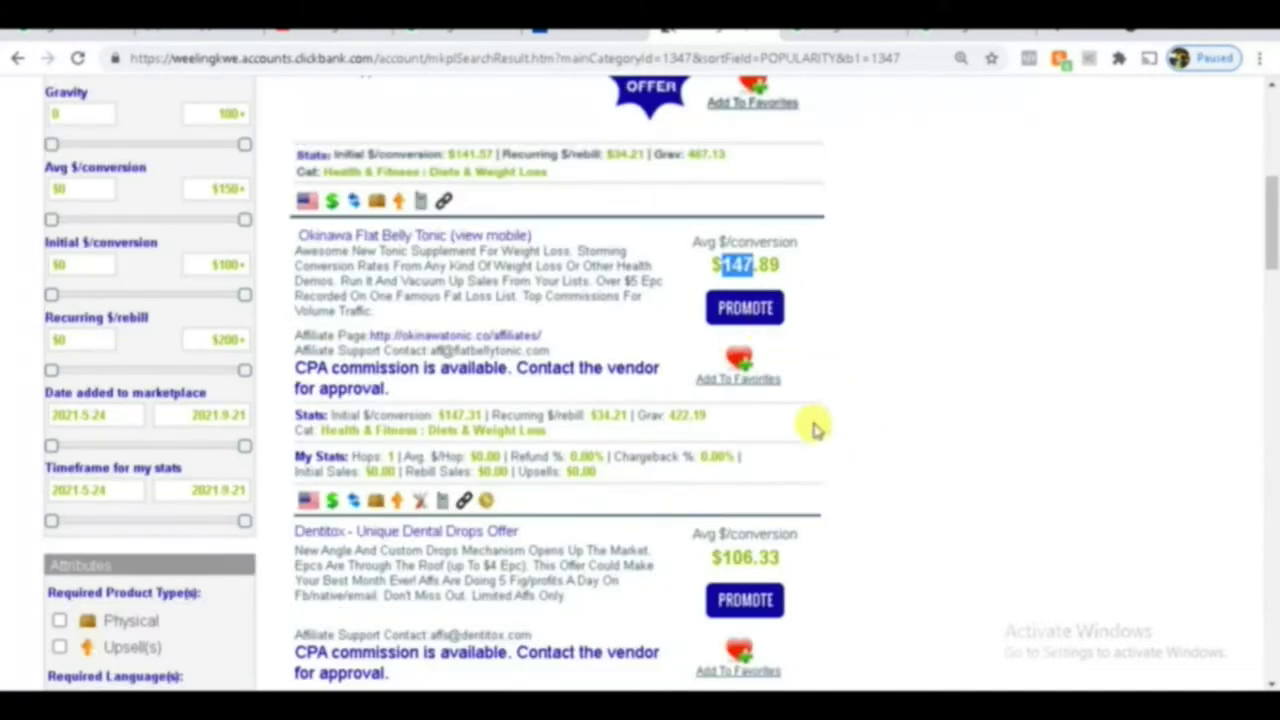
{"action": "left_click", "coordinate": [670, 418]}
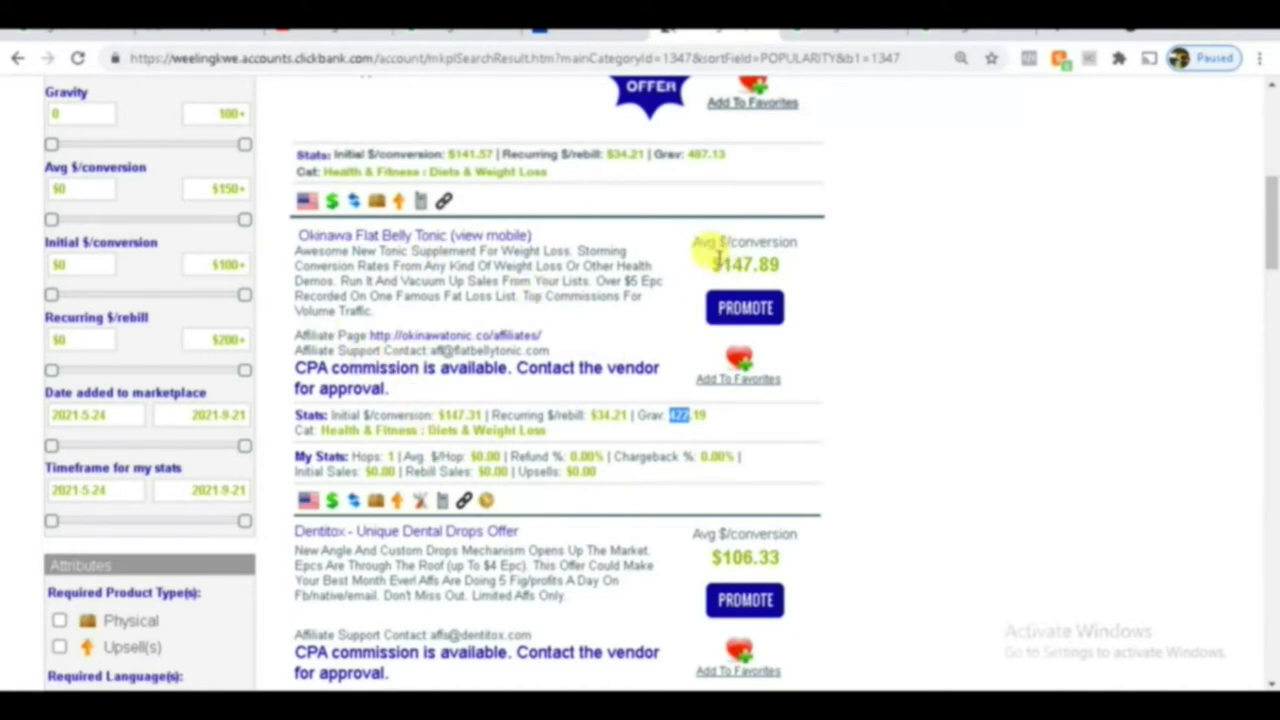
Step: Open the Okinawa Flat Belly Tonic sales page from its listing and return to the Marketplace results
{"action": "left_click", "coordinate": [365, 238]}
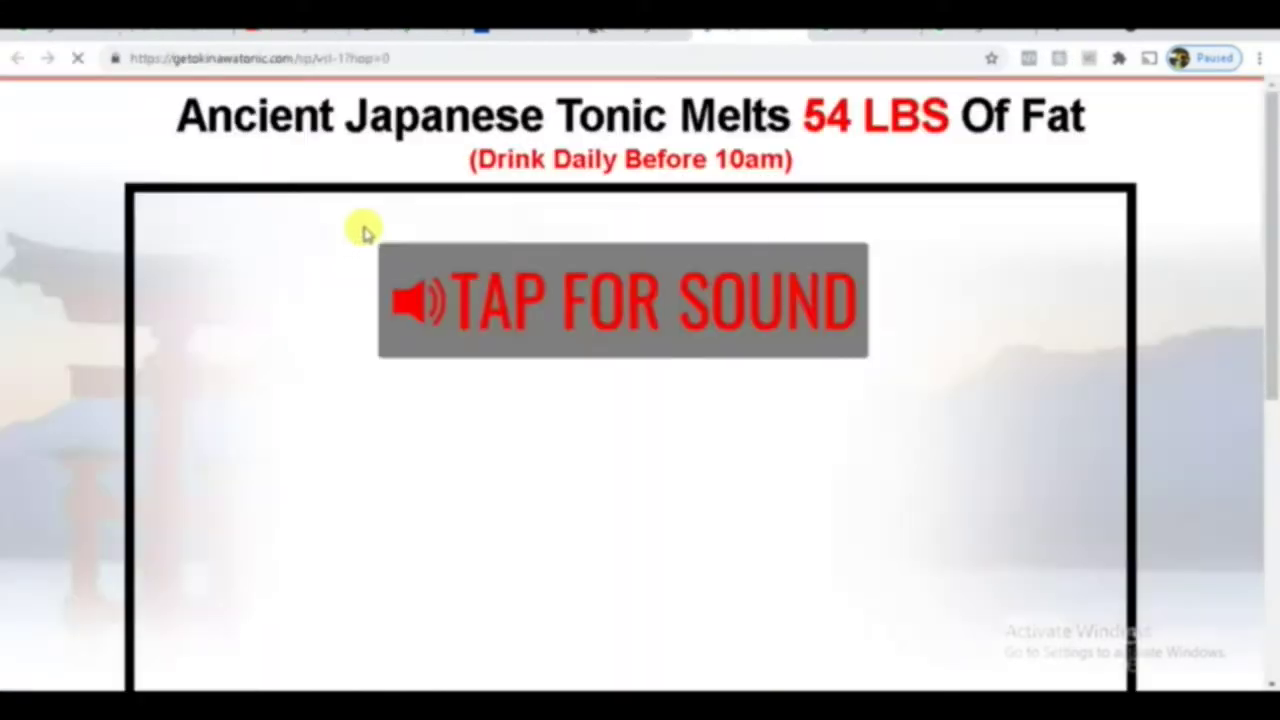
{"action": "scroll", "coordinate": [360, 229], "scroll_direction": "down", "scroll_amount": 5}
{"action": "left_click", "coordinate": [509, 36]}
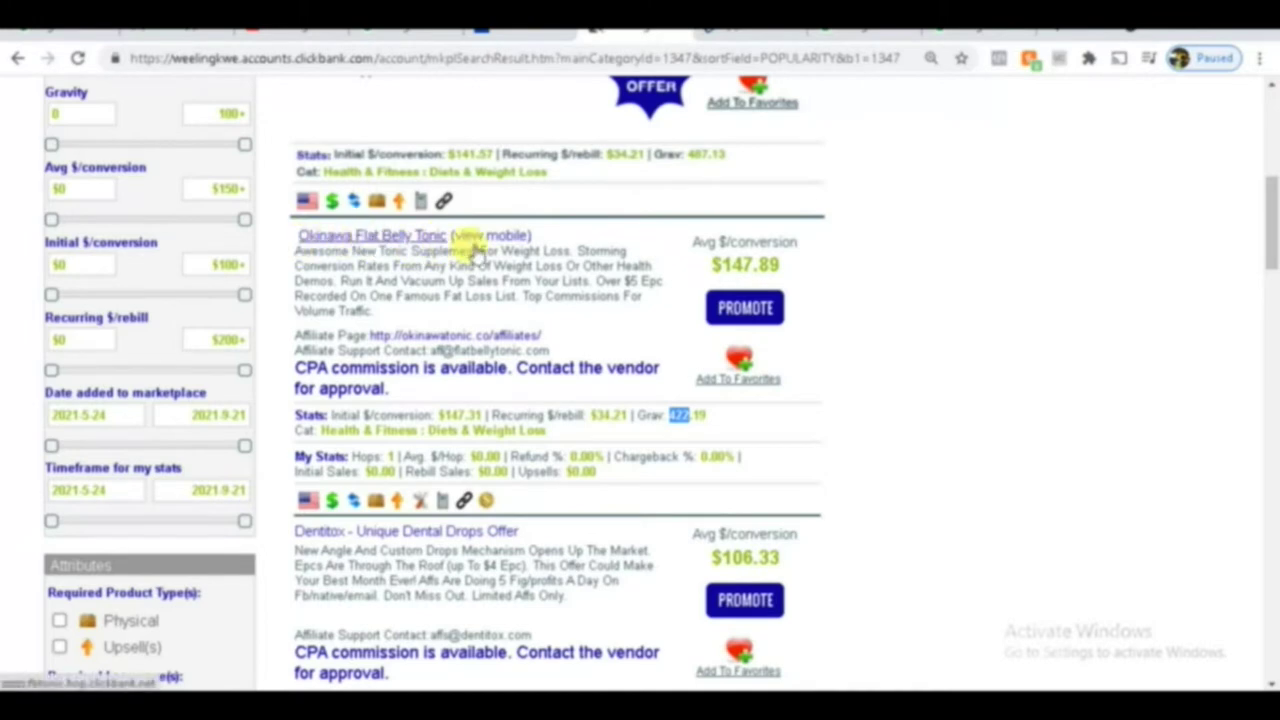
Step: Open the Okinawa Flat Belly Tonic affiliate page and check the bottle packages and prices on its sales page
{"action": "left_click", "coordinate": [433, 337]}
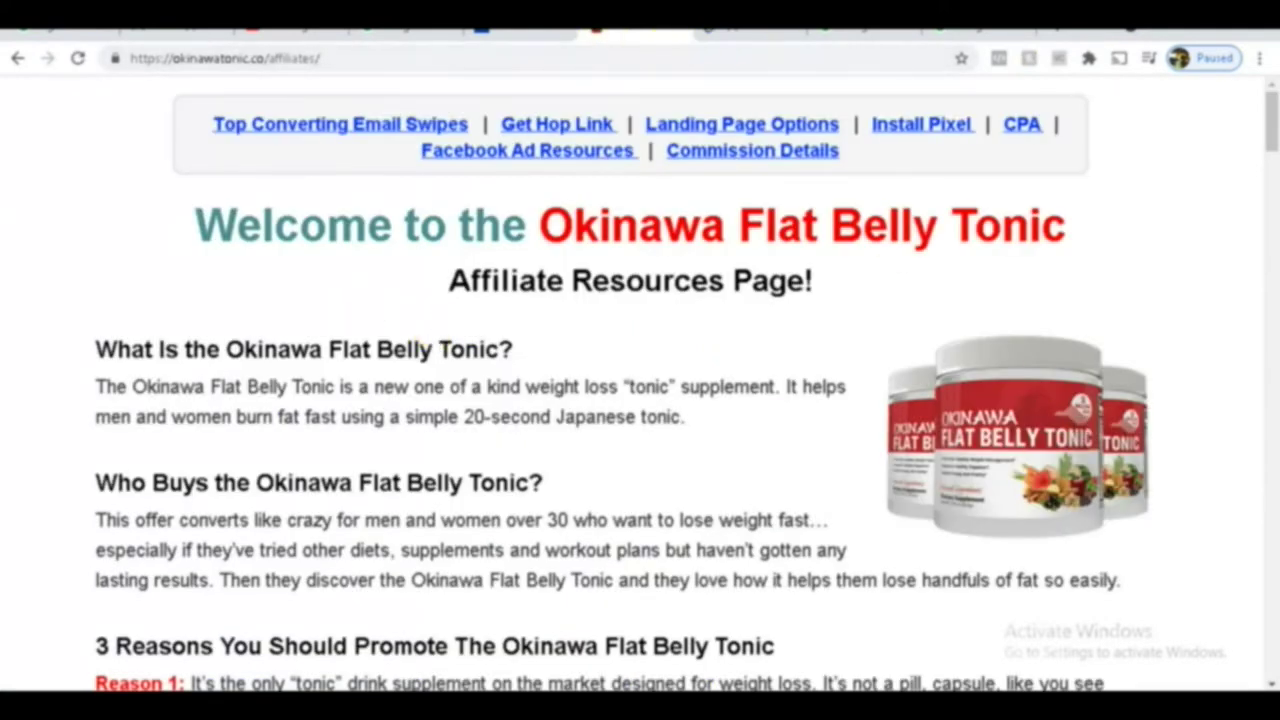
{"action": "left_click", "coordinate": [750, 30]}
{"action": "scroll", "coordinate": [391, 251], "scroll_direction": "down", "scroll_amount": 5}
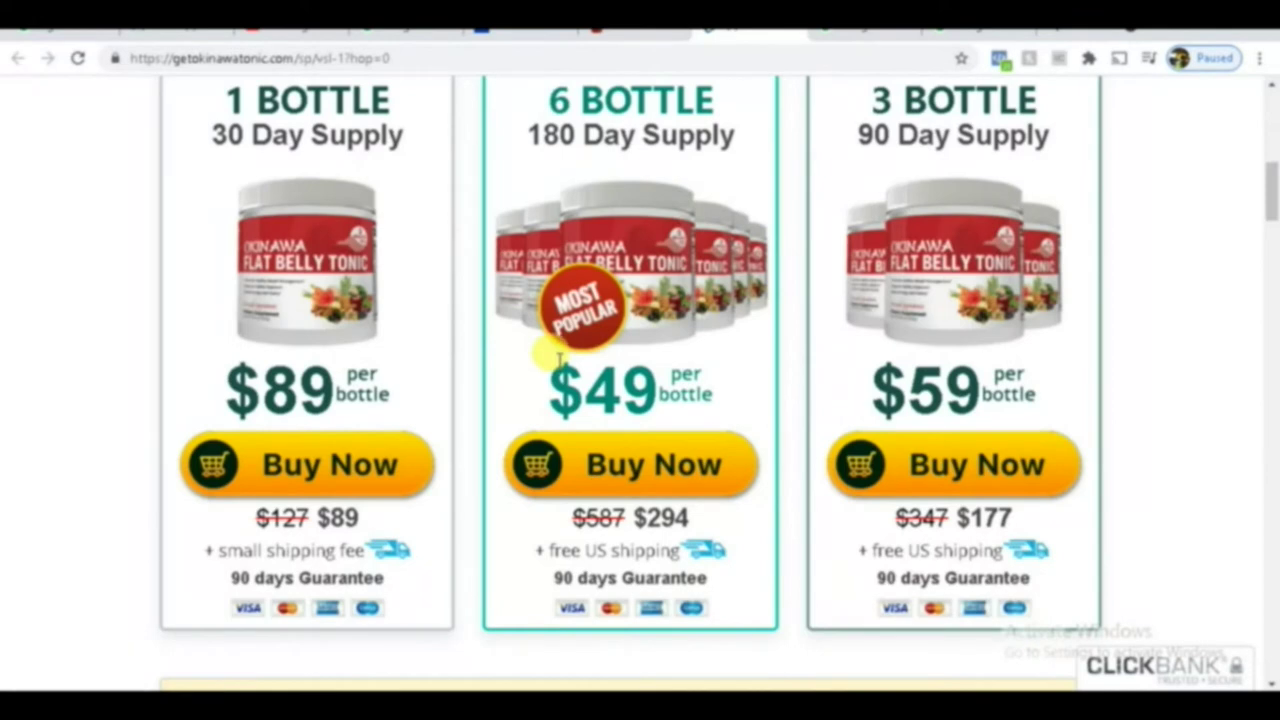
{"action": "scroll", "coordinate": [550, 358], "scroll_direction": "up", "scroll_amount": 5}
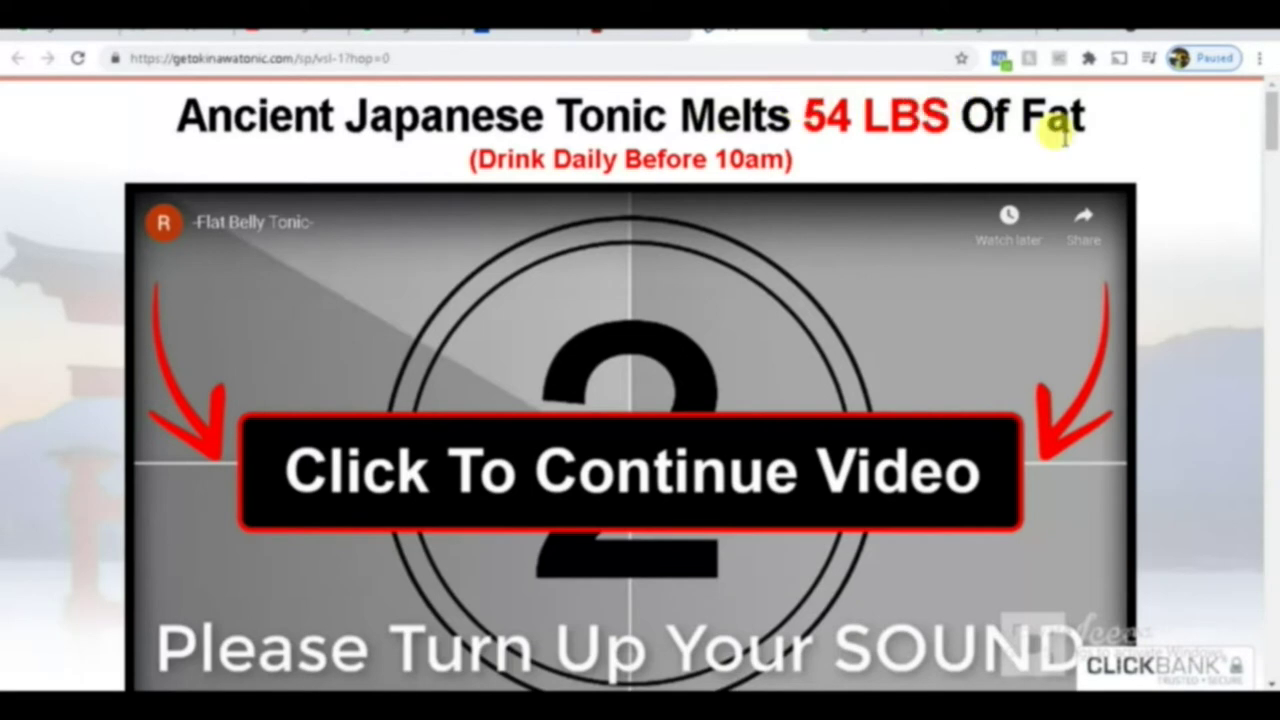
Step: Return to the affiliate resources page and read the product description, target buyers and reasons to promote it
{"action": "key", "text": "ctrl+shift+Tab"}
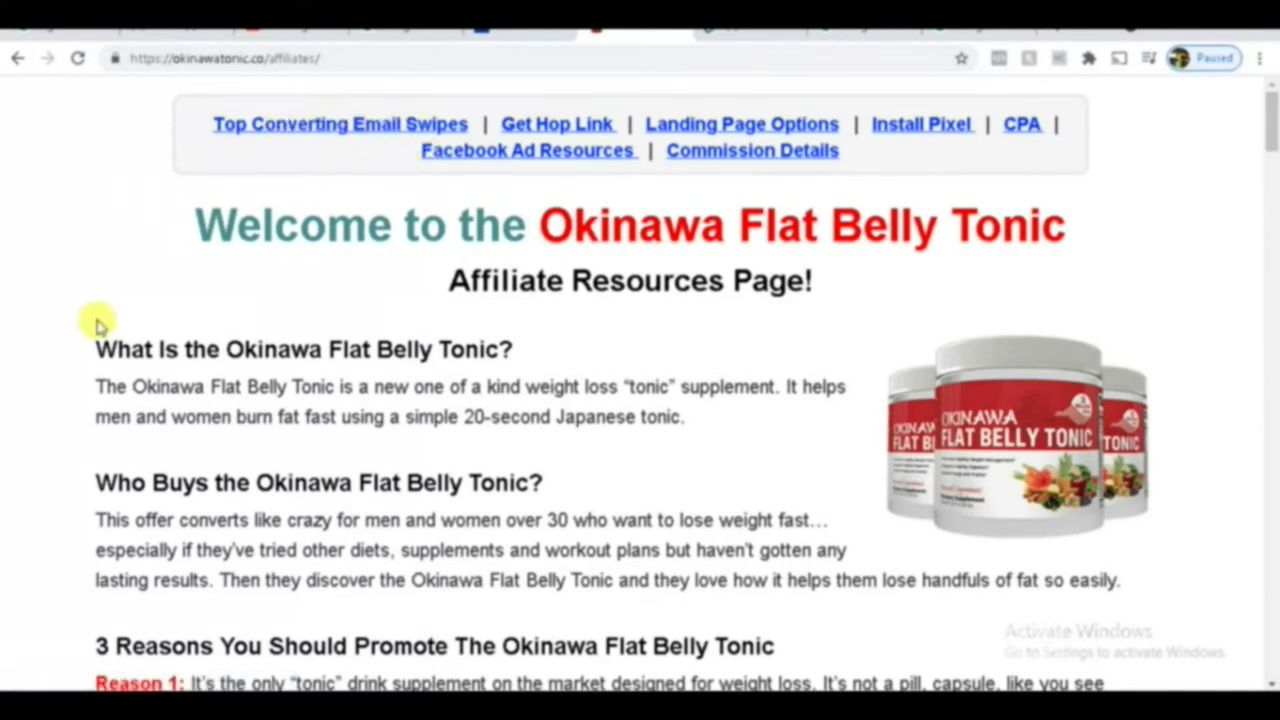
{"action": "left_click_drag", "start_coordinate": [94, 330], "coordinate": [405, 482]}
{"action": "scroll", "coordinate": [480, 475], "scroll_direction": "down", "scroll_amount": 2}
{"action": "scroll", "coordinate": [480, 475], "scroll_direction": "down", "scroll_amount": 2}
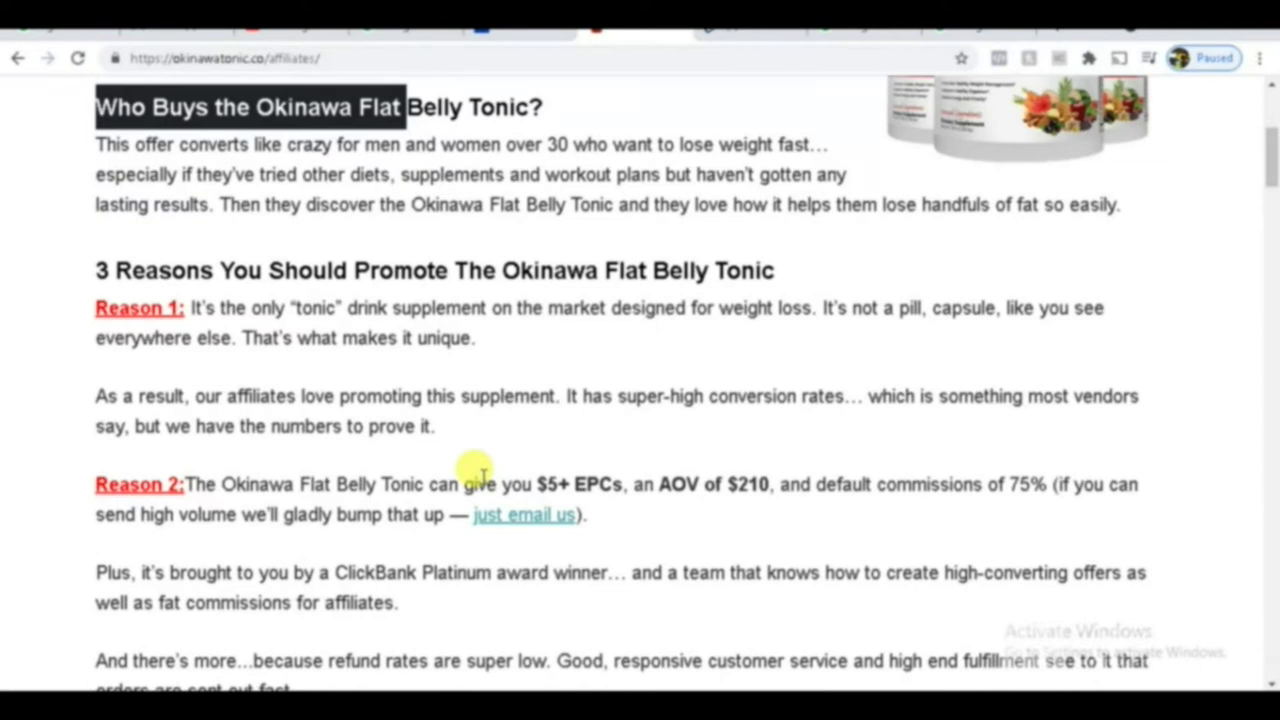
{"action": "left_click", "coordinate": [478, 470]}
{"action": "scroll", "coordinate": [478, 470], "scroll_direction": "up", "scroll_amount": 4}
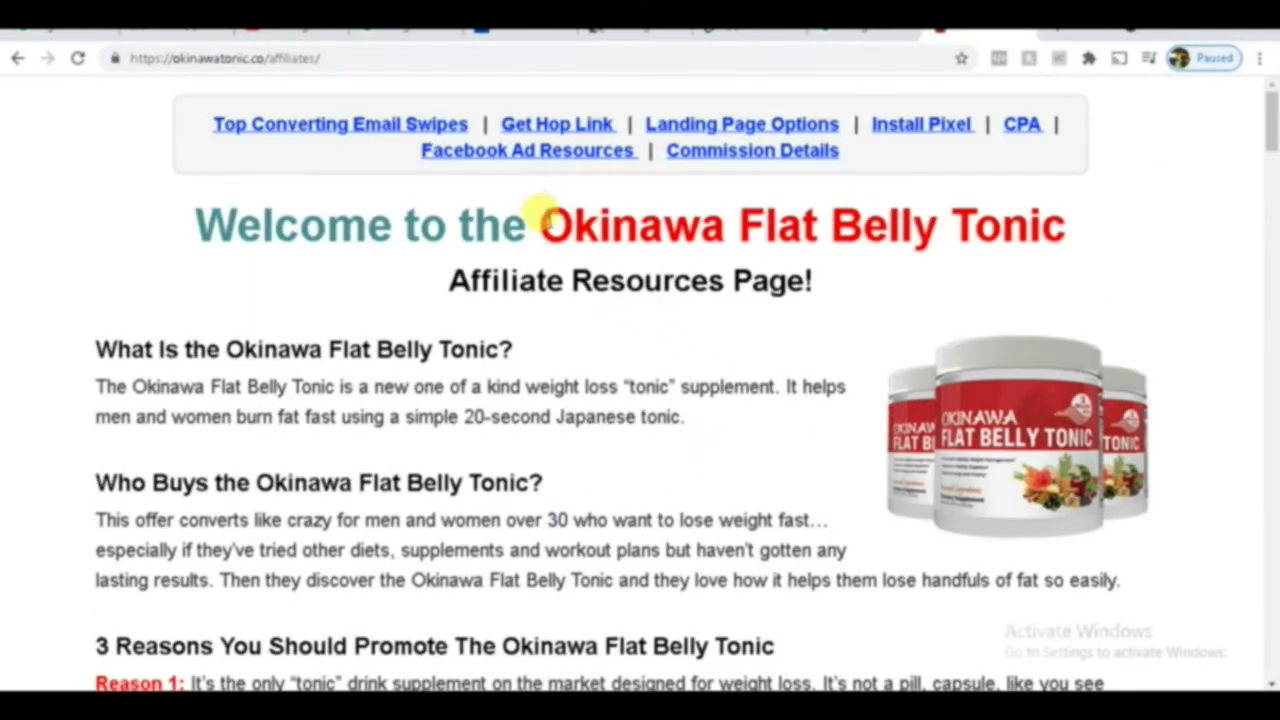
Step: Copy the product name from the affiliate page heading and search Google for "Okinawa Flat Belly Tonic review"
{"action": "left_click_drag", "start_coordinate": [541, 212], "coordinate": [1058, 212]}
{"action": "key", "text": "ctrl+c"}
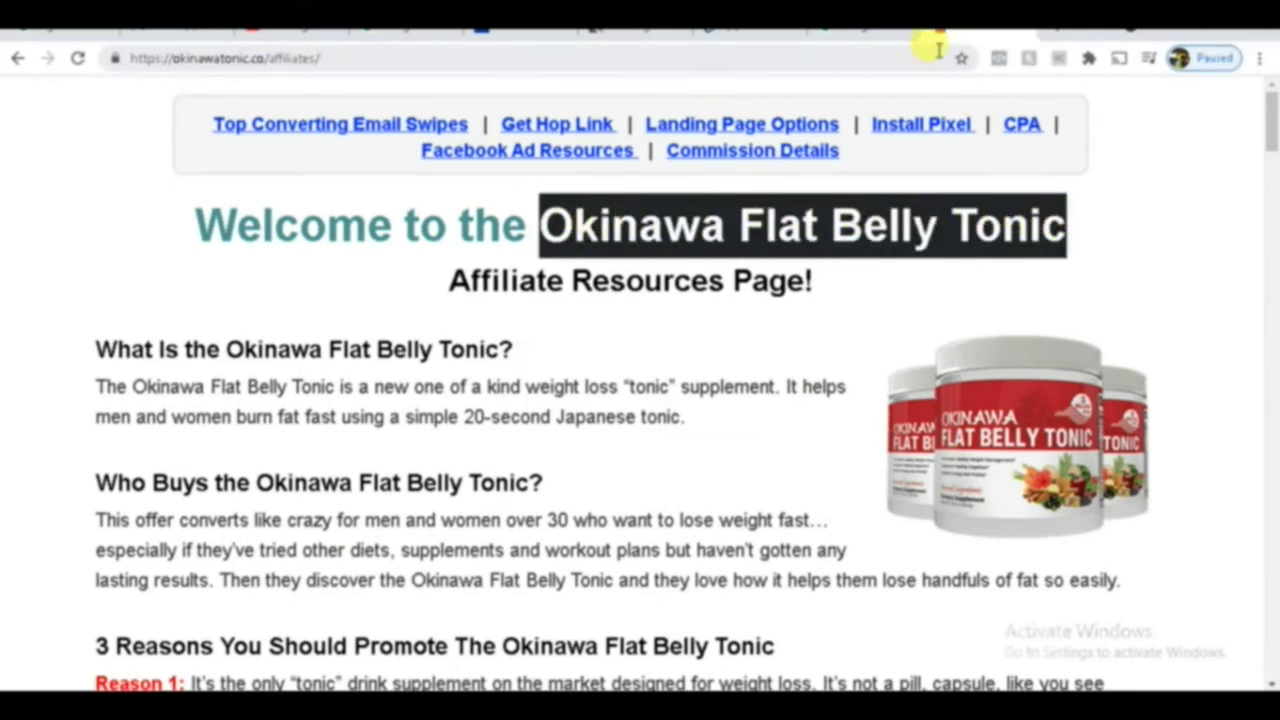
{"action": "left_click", "coordinate": [880, 30]}
{"action": "left_click", "coordinate": [475, 312]}
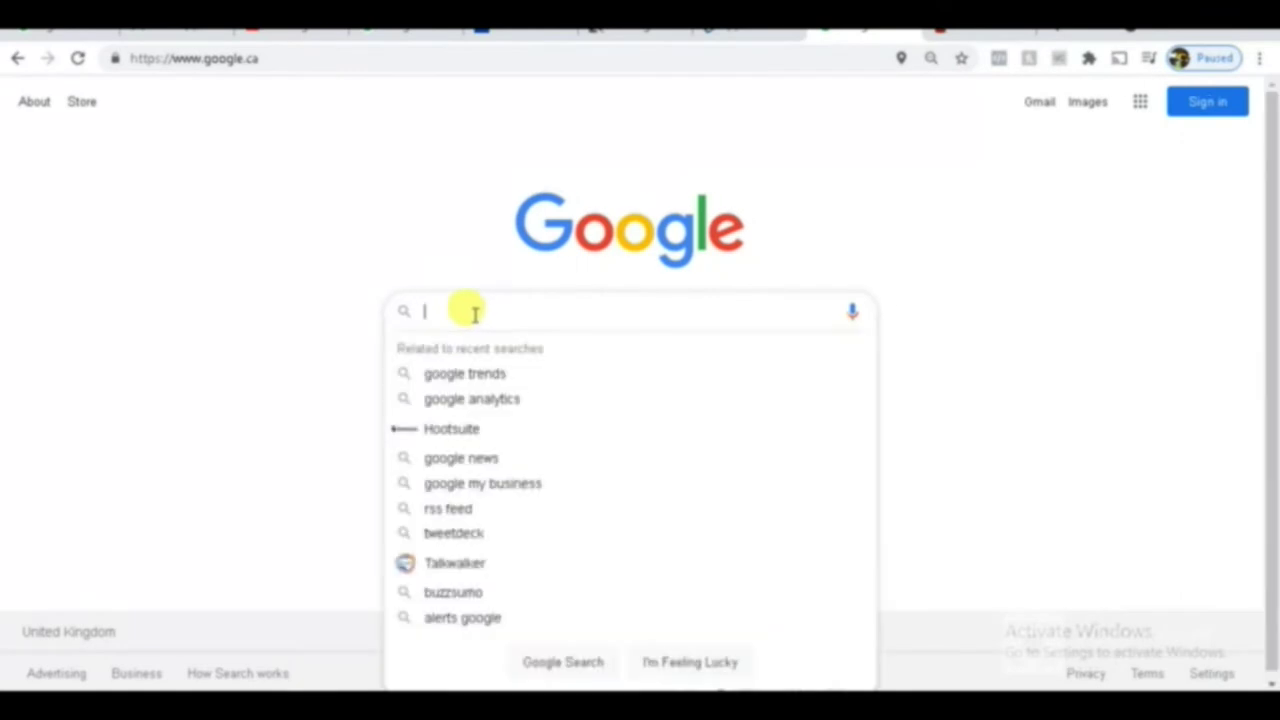
{"action": "key", "text": "ctrl+v"}
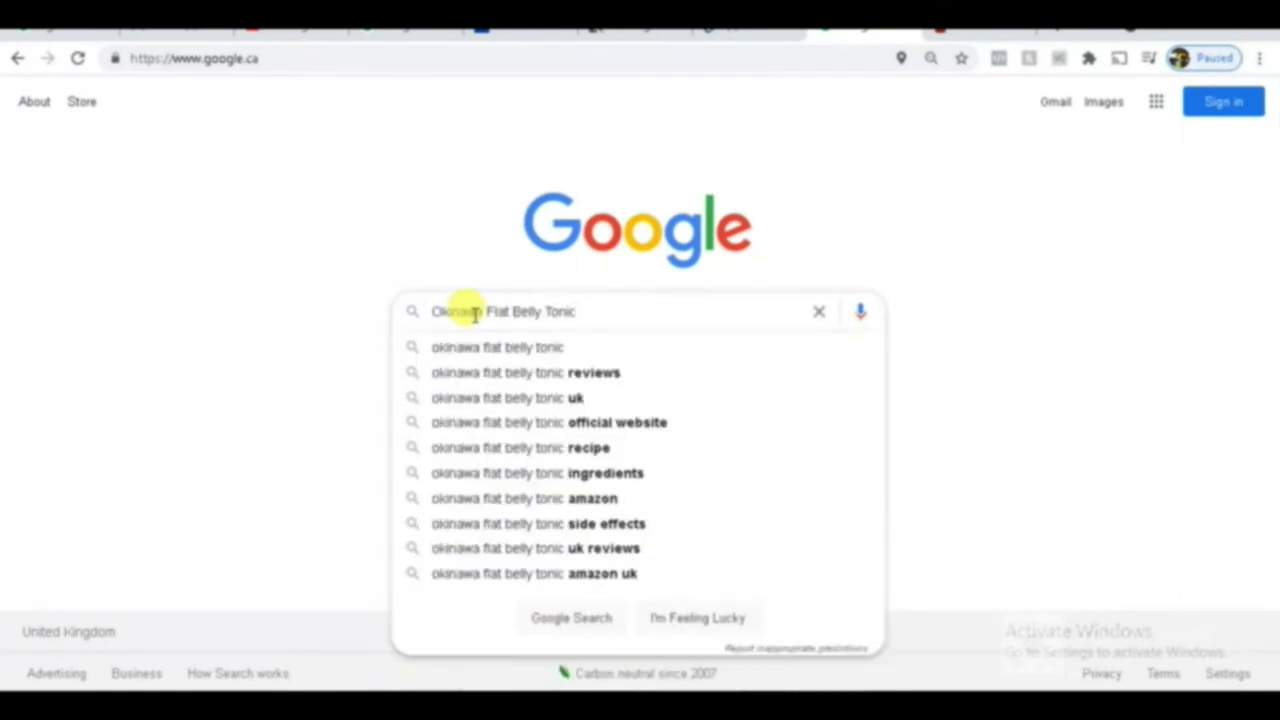
{"action": "type", "text": "review"}
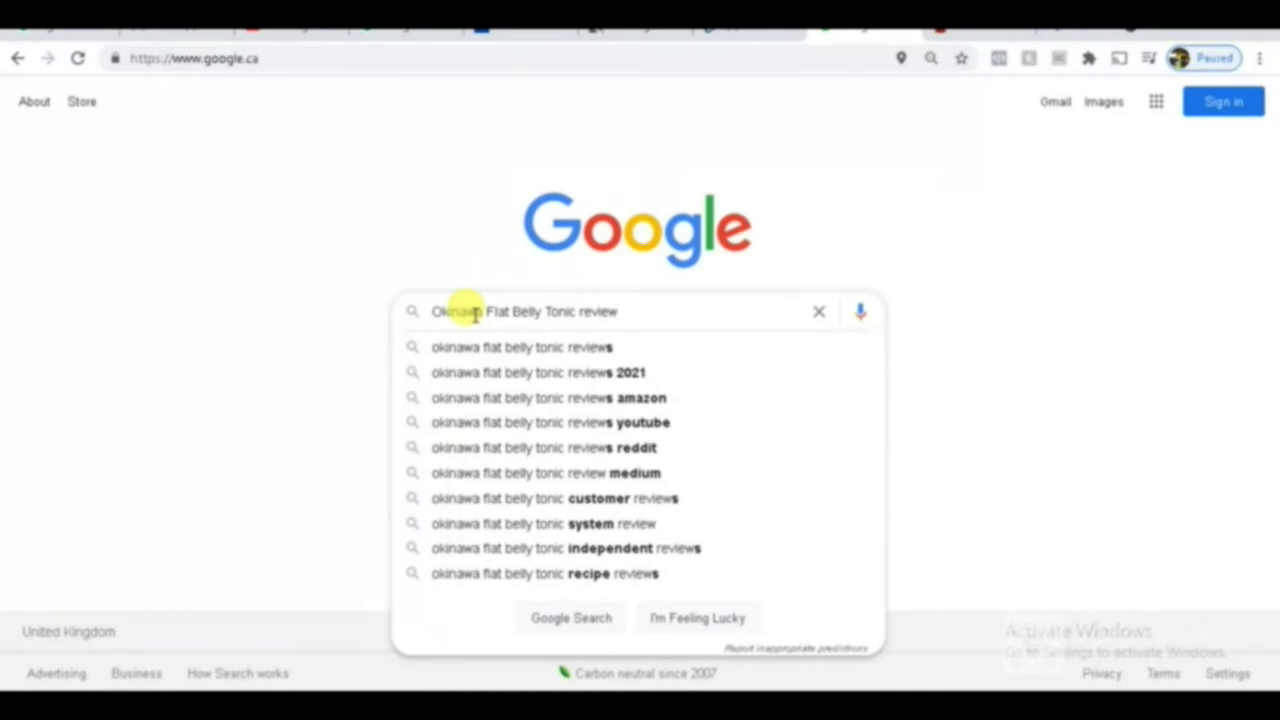
{"action": "key", "text": "Return"}
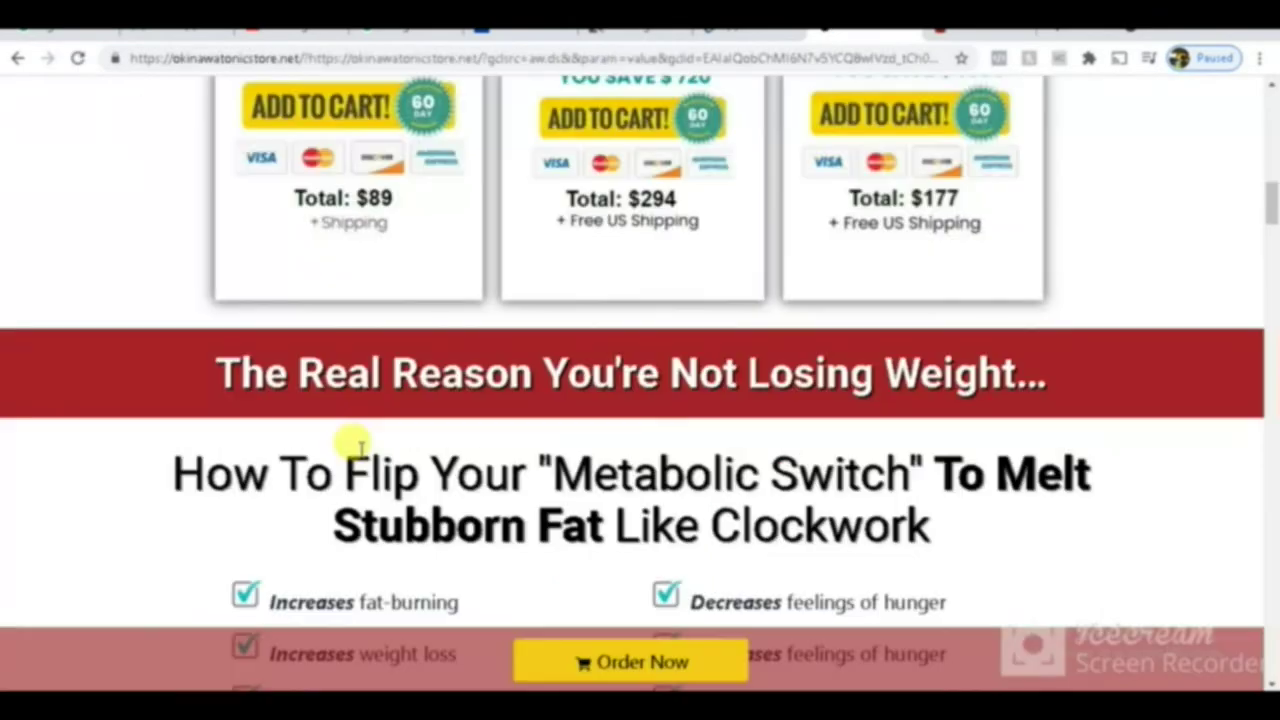
Step: Examine the okinawatonicstore.net page for the tonic's ingredients, benefits, safety information and package pricing
{"action": "scroll", "coordinate": [353, 442], "scroll_direction": "down", "scroll_amount": 4}
{"action": "scroll", "coordinate": [353, 440], "scroll_direction": "down", "scroll_amount": 5}
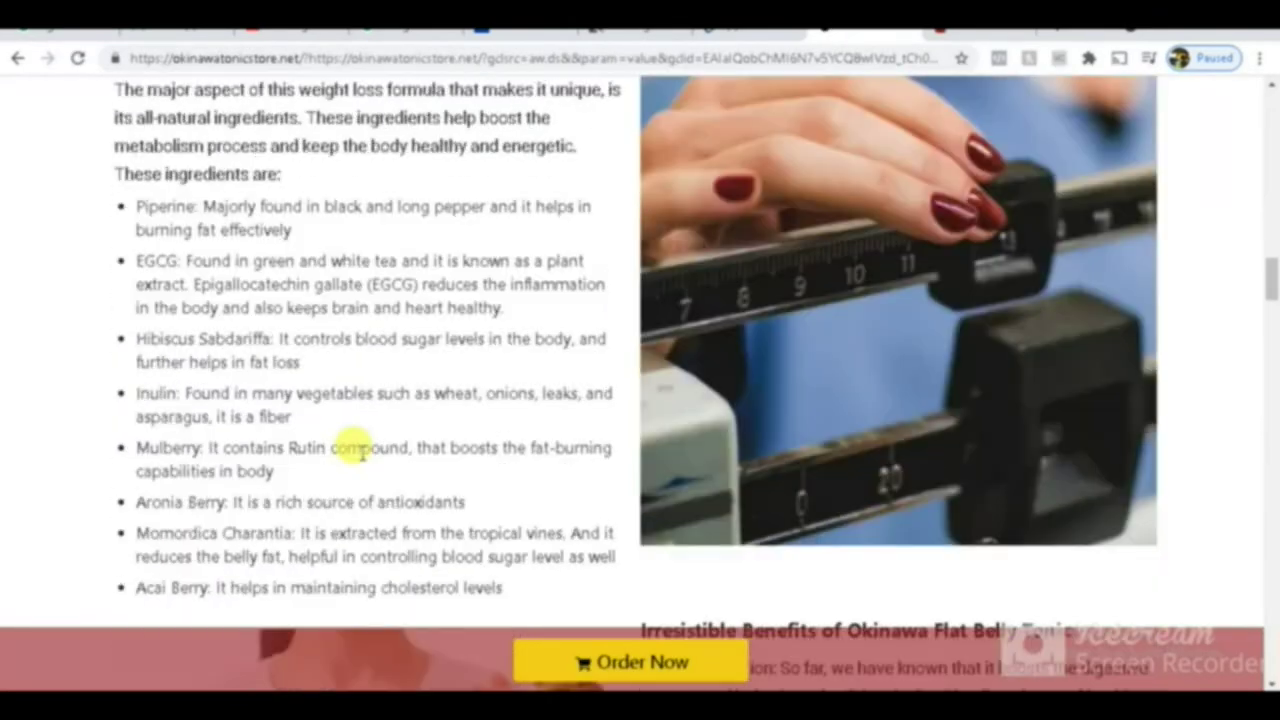
{"action": "scroll", "coordinate": [363, 452], "scroll_direction": "down", "scroll_amount": 5}
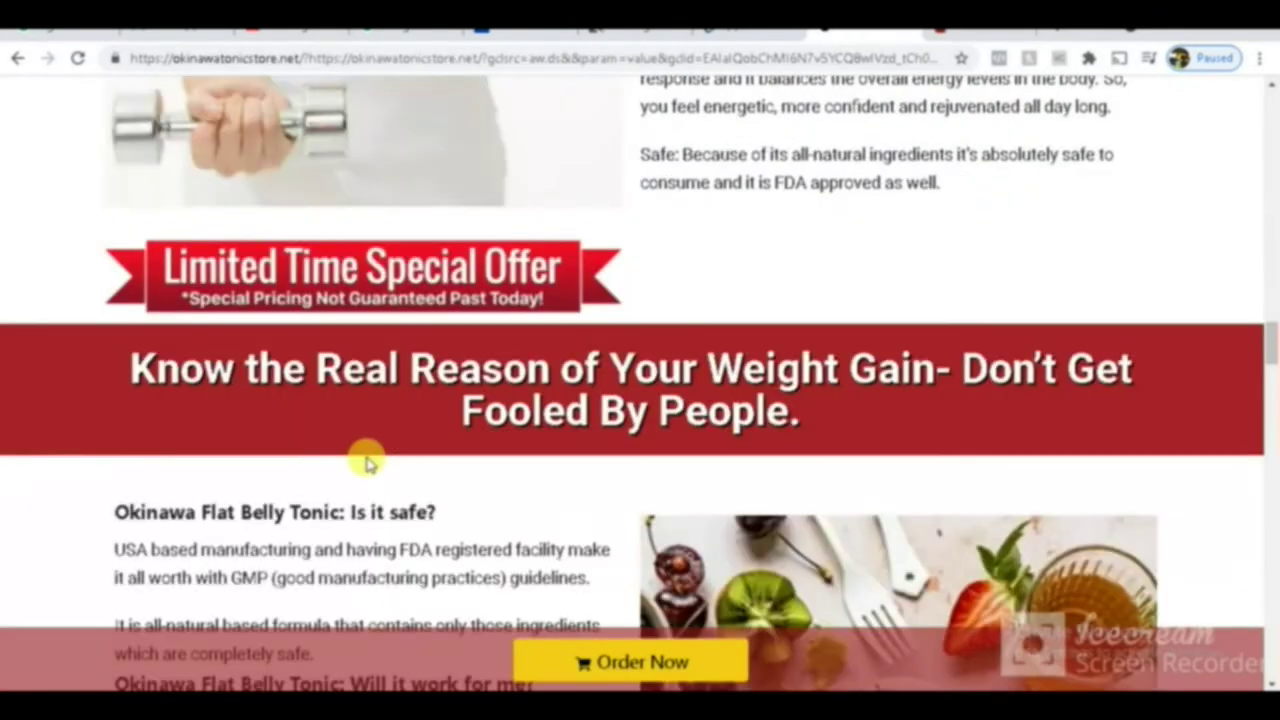
{"action": "scroll", "coordinate": [365, 455], "scroll_direction": "down", "scroll_amount": 5}
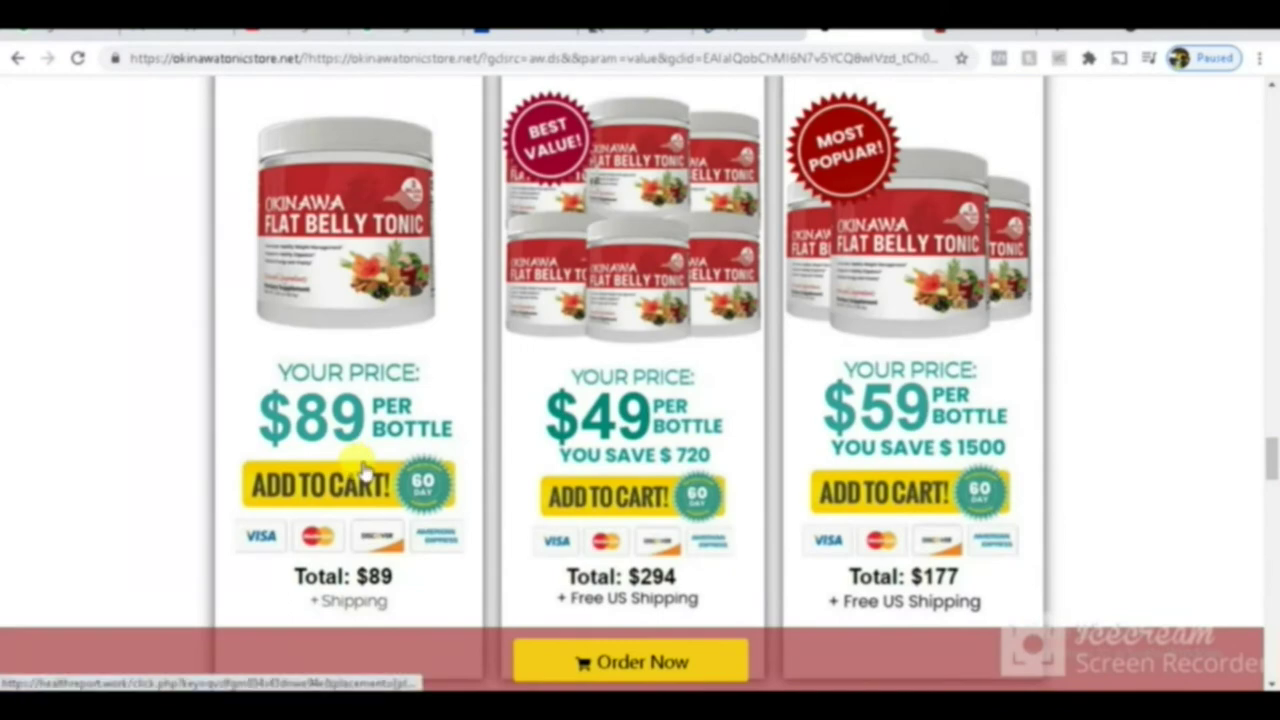
{"action": "scroll", "coordinate": [5, 165], "scroll_direction": "up", "scroll_amount": 10}
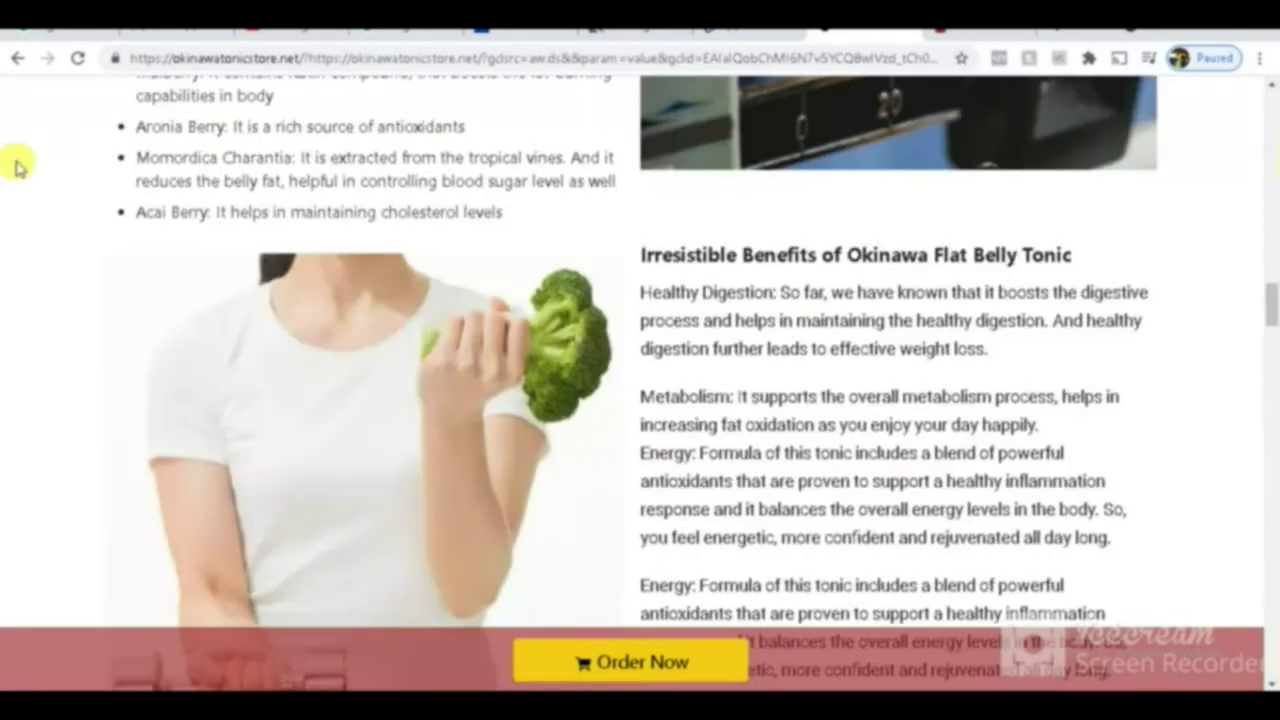
{"action": "scroll", "coordinate": [56, 170], "scroll_direction": "up", "scroll_amount": 8}
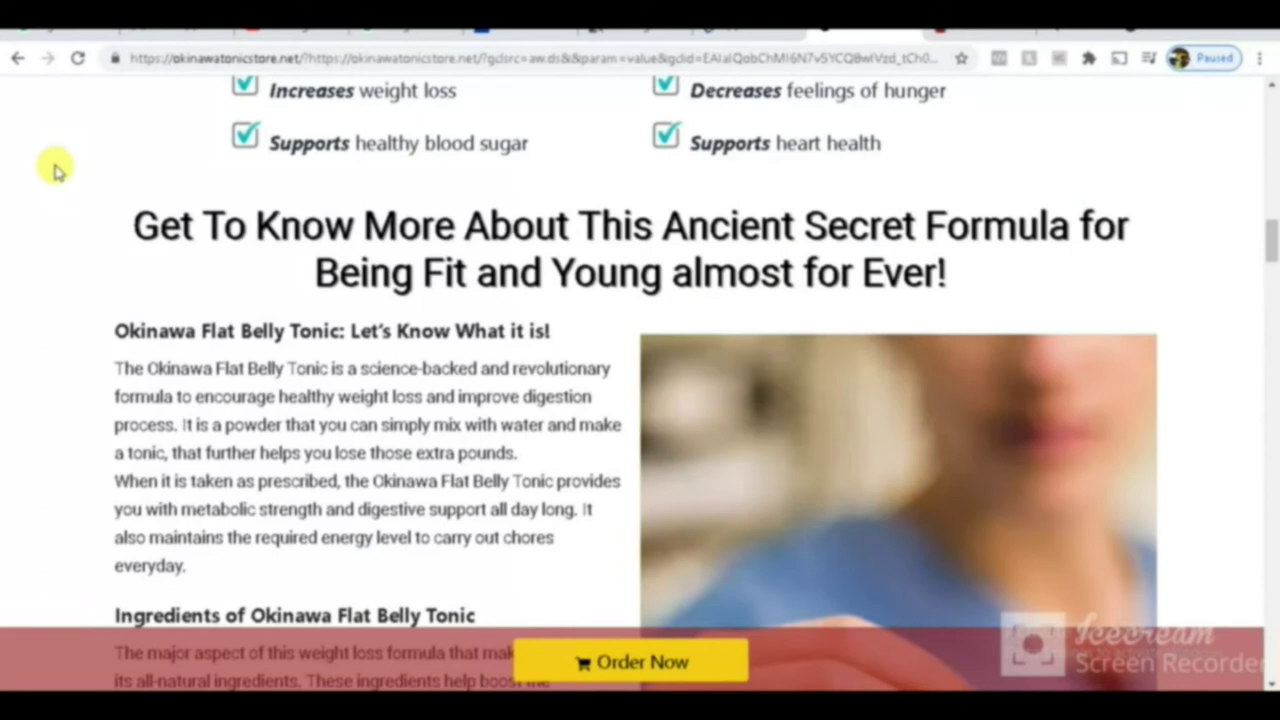
Step: Generate a HopLink for Okinawa Flat Belly Tonic in the ClickBank marketplace and copy the encrypted link
{"action": "scroll", "coordinate": [55, 170], "scroll_direction": "down", "scroll_amount": 10}
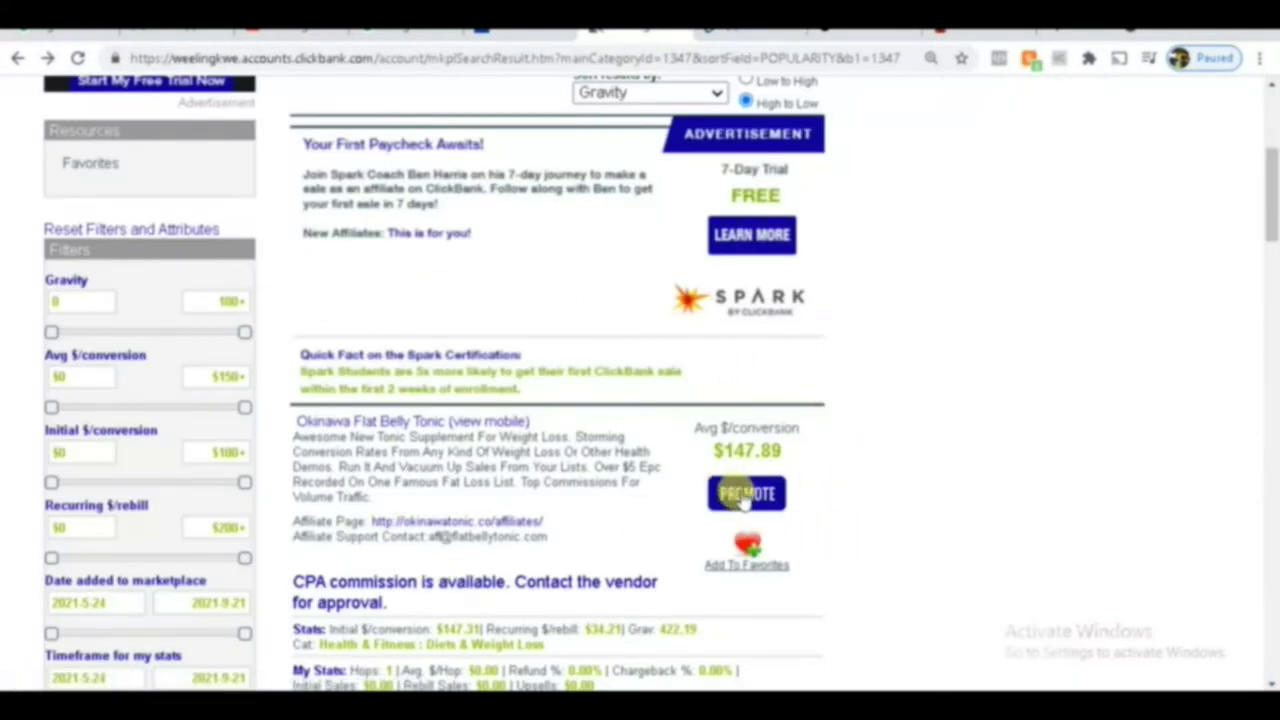
{"action": "left_click", "coordinate": [744, 497]}
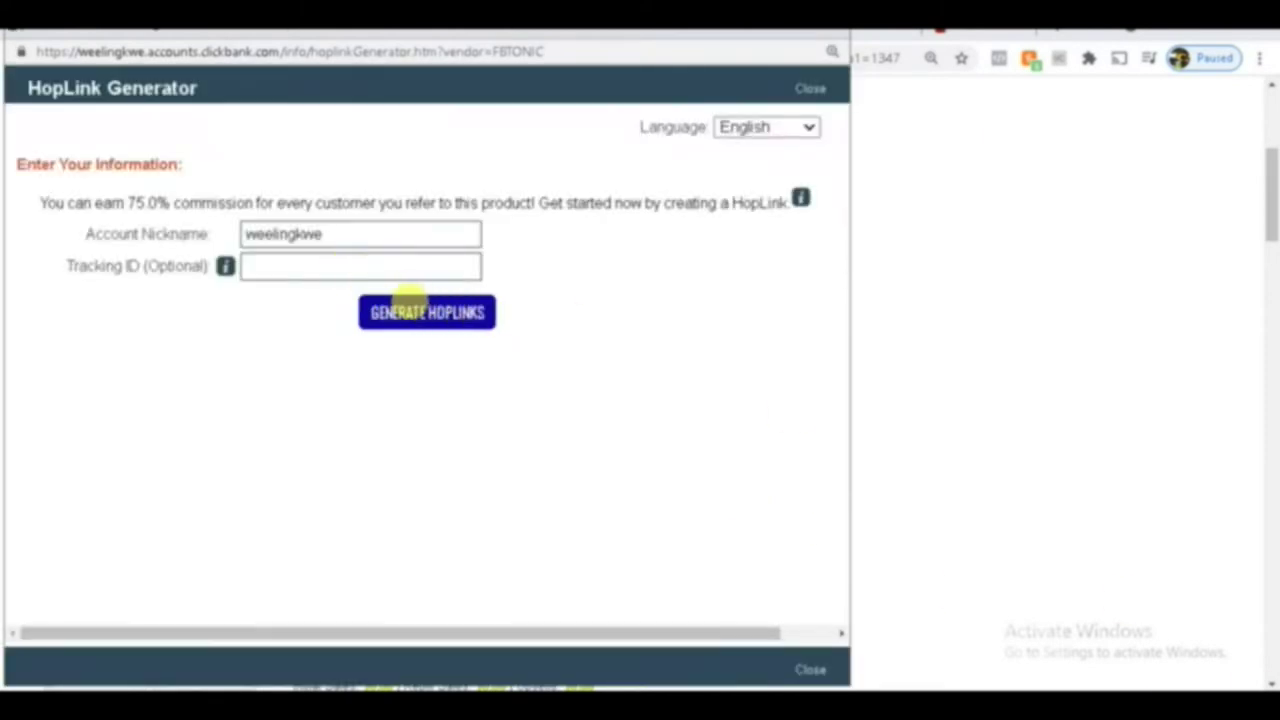
{"action": "left_click", "coordinate": [408, 322]}
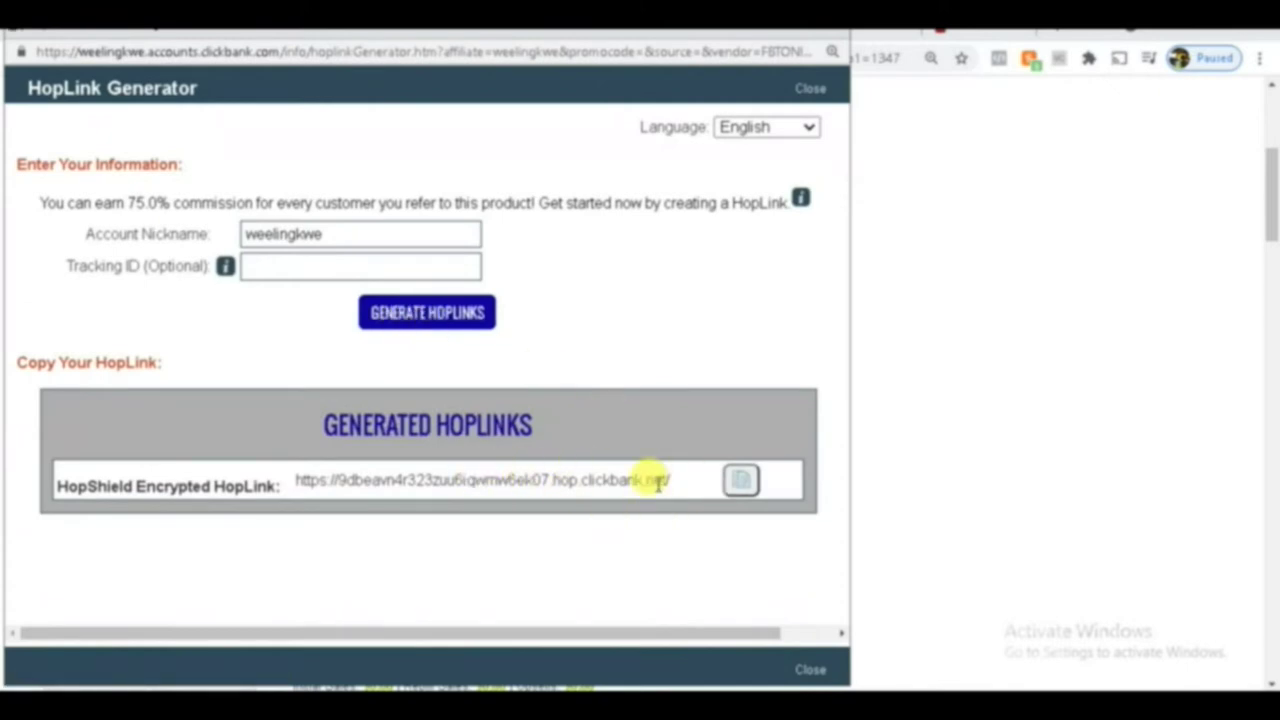
{"action": "left_click_drag", "start_coordinate": [686, 484], "coordinate": [300, 486]}
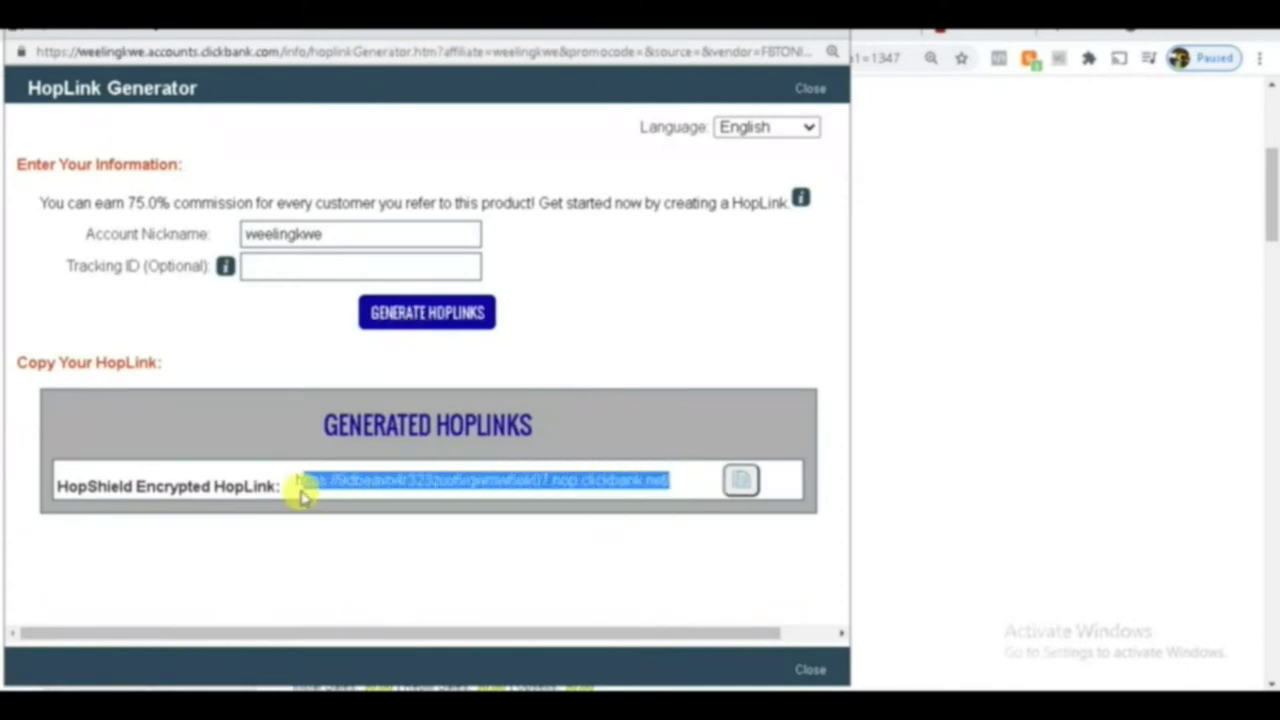
{"action": "left_click", "coordinate": [505, 565]}
{"action": "left_click", "coordinate": [741, 483]}
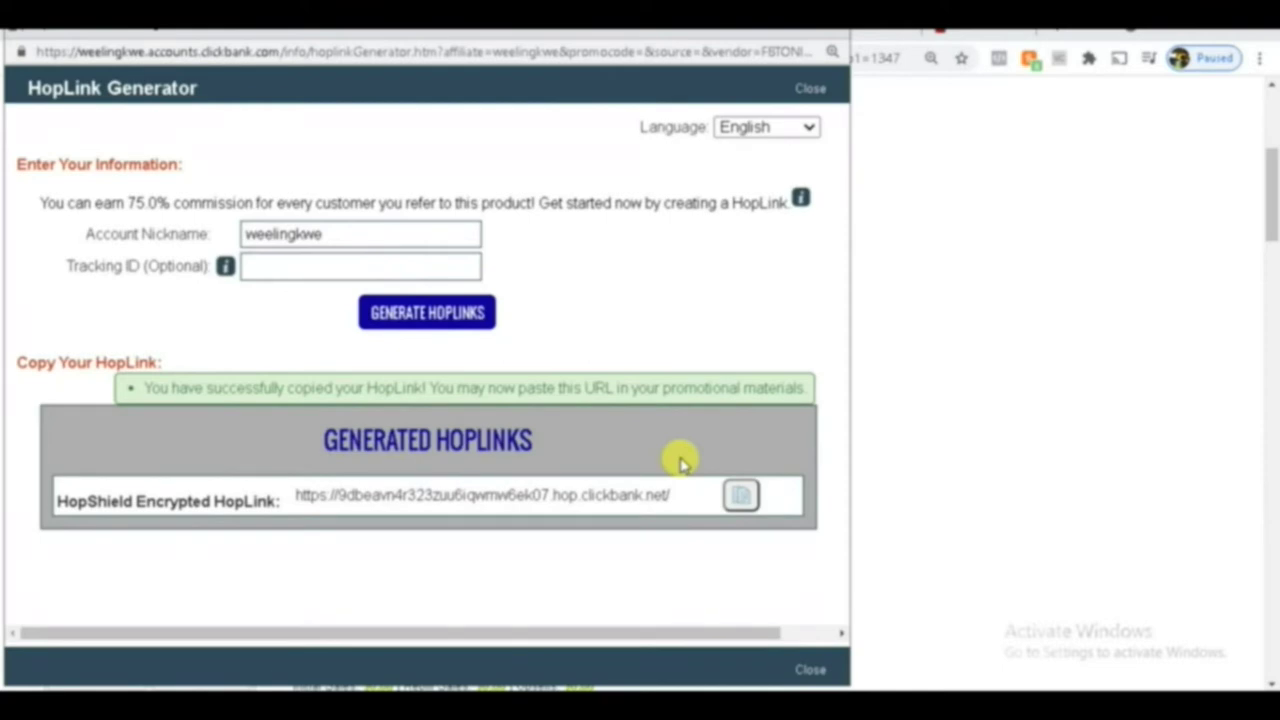
{"action": "left_click", "coordinate": [730, 32]}
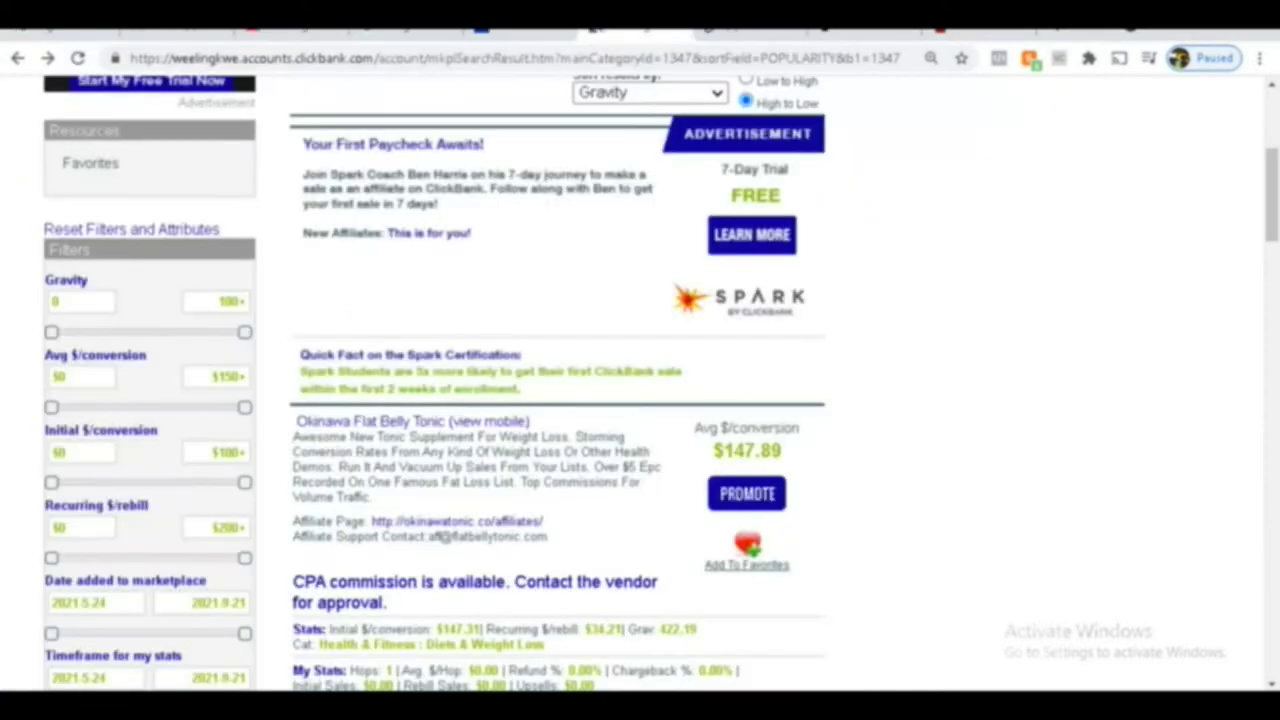
Step: Search Google for "google sites", open Google Sites from the results and start a new blank site
{"action": "left_click", "coordinate": [963, 38]}
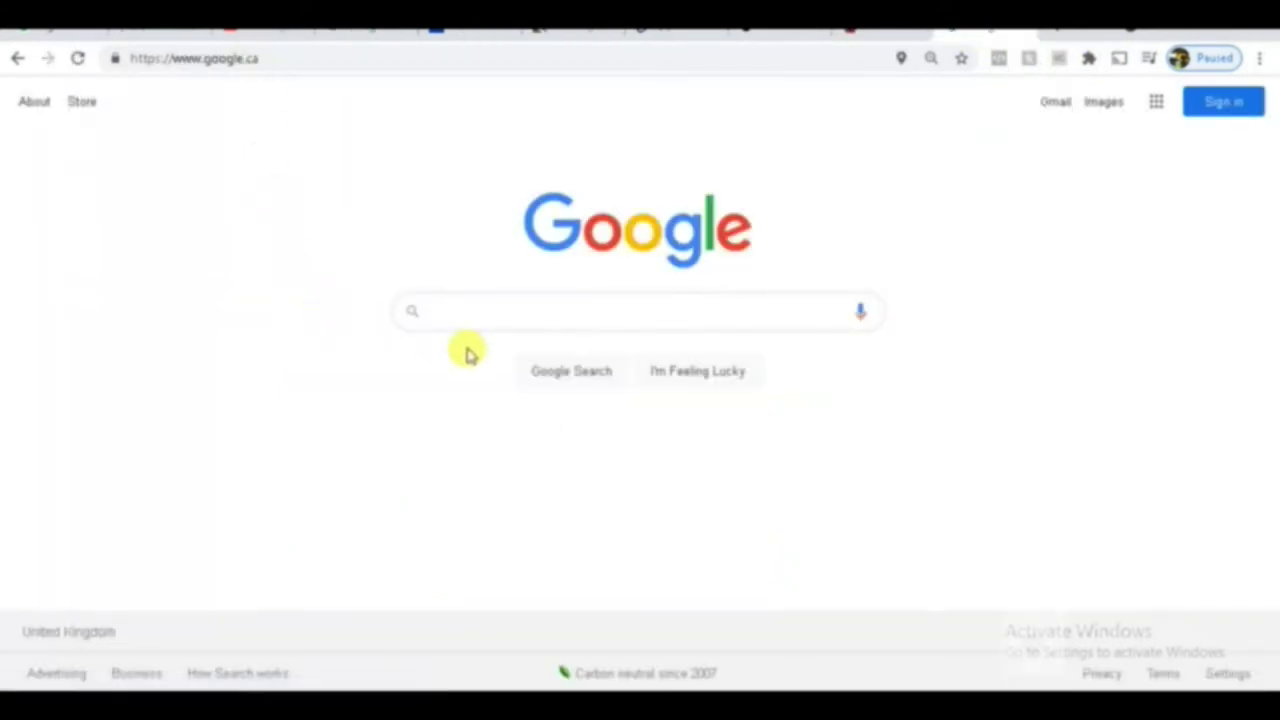
{"action": "type", "text": "google"}
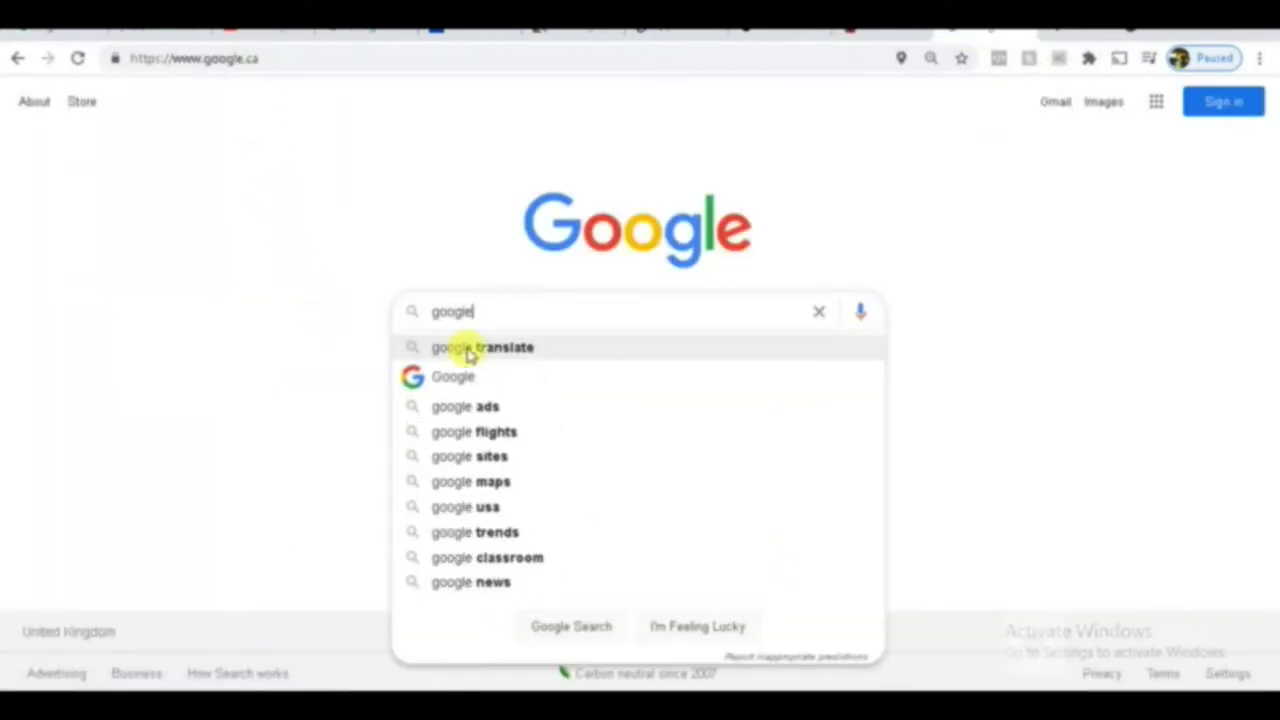
{"action": "type", "text": " sites"}
{"action": "key", "text": "Return"}
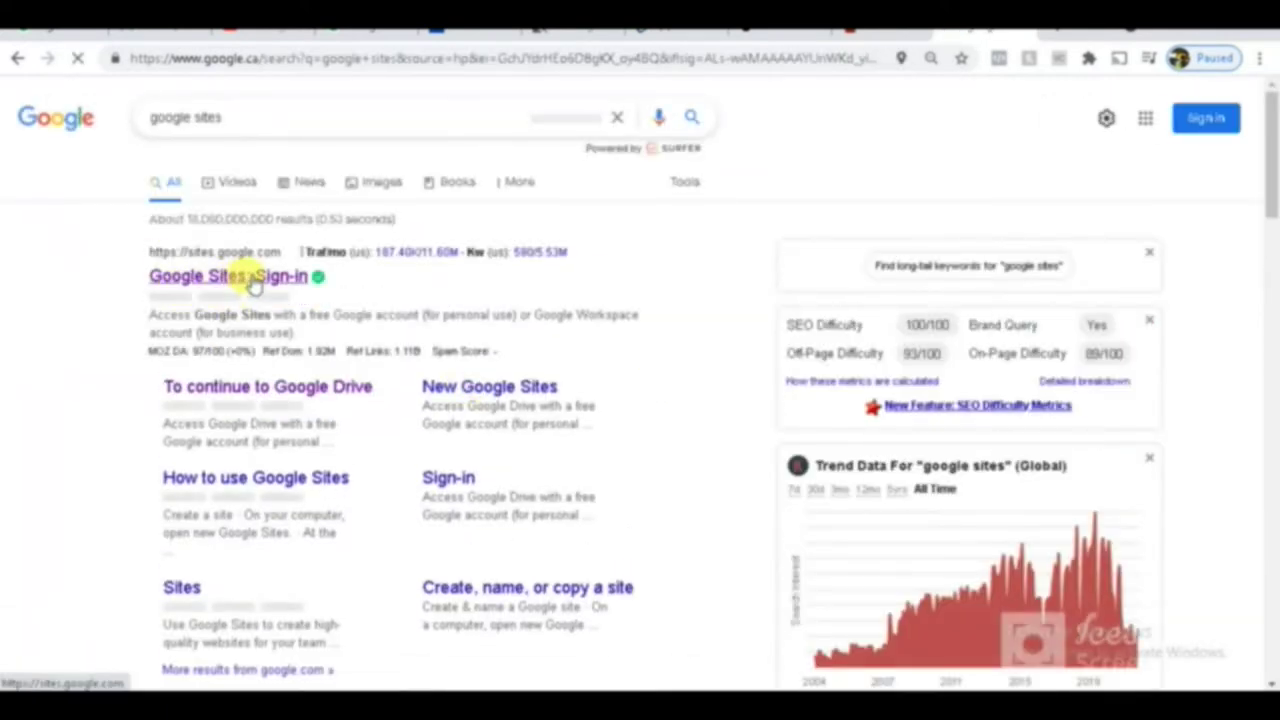
{"action": "left_click", "coordinate": [250, 277]}
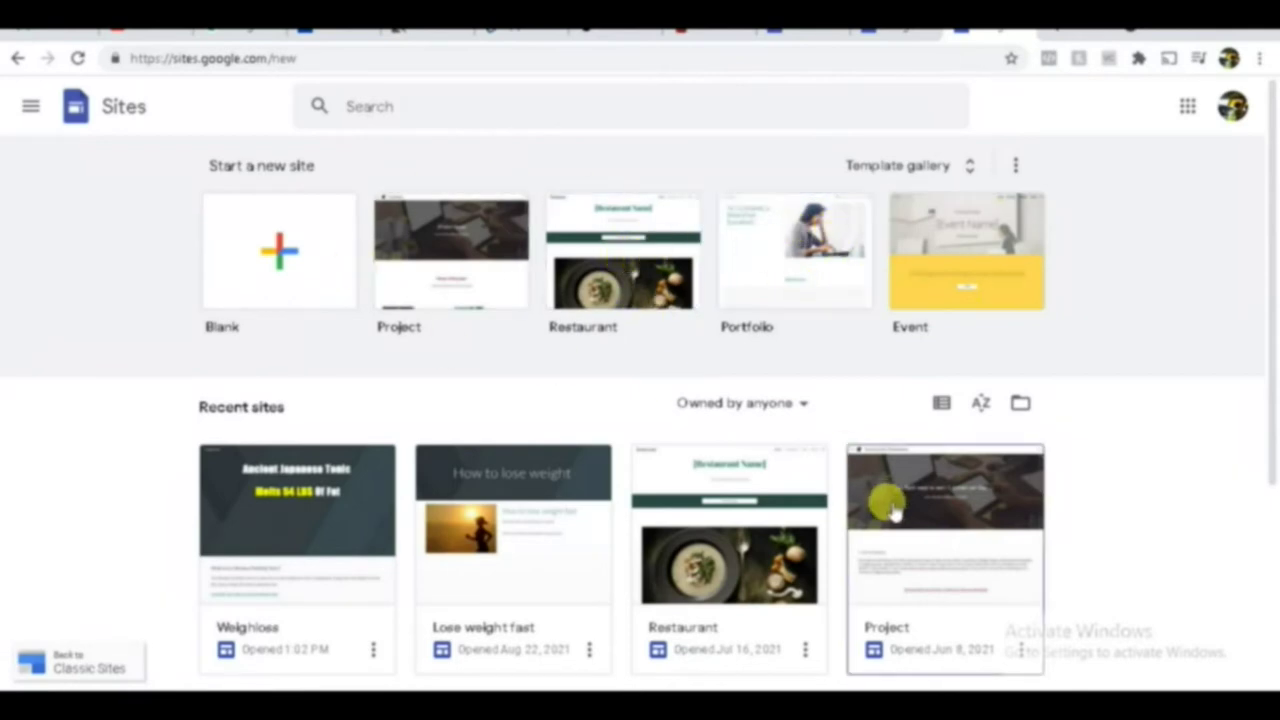
{"action": "left_click", "coordinate": [306, 255]}
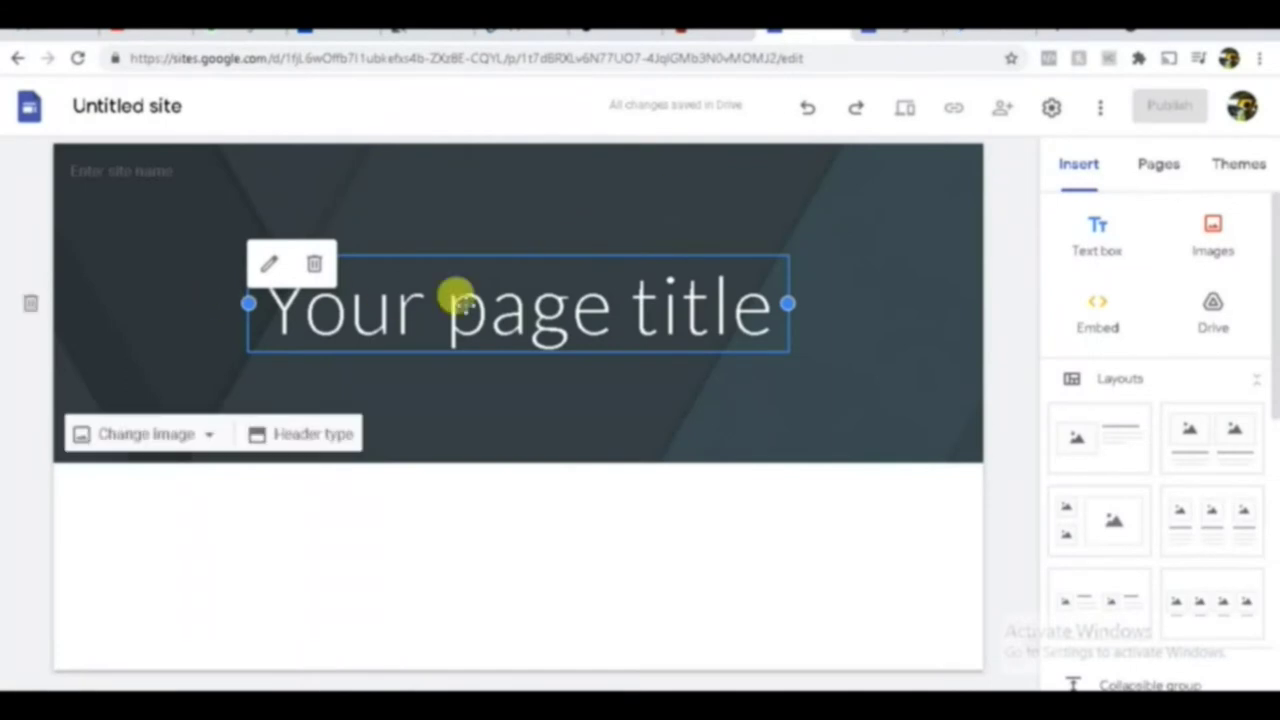
{"action": "left_click", "coordinate": [383, 292]}
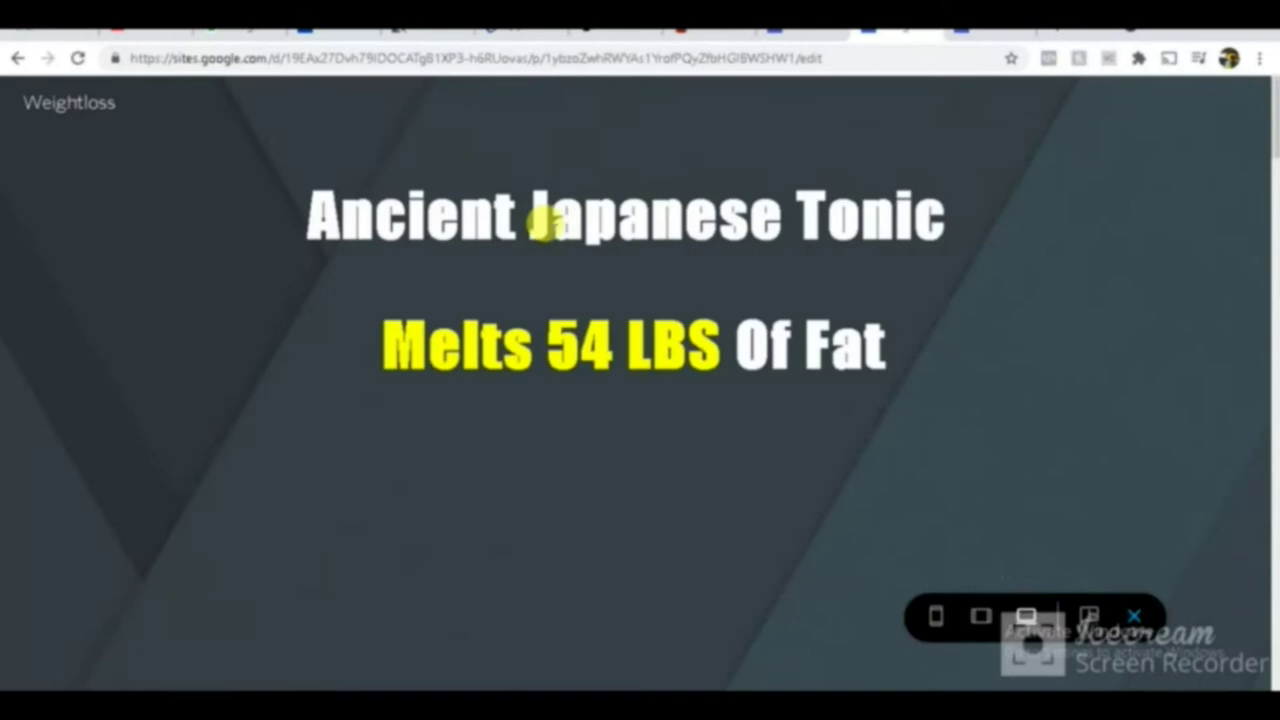
Step: Examine the finished Weightloss example site in preview, reading its content in both the desktop and phone layouts
{"action": "scroll", "coordinate": [651, 266], "scroll_direction": "down", "scroll_amount": 15}
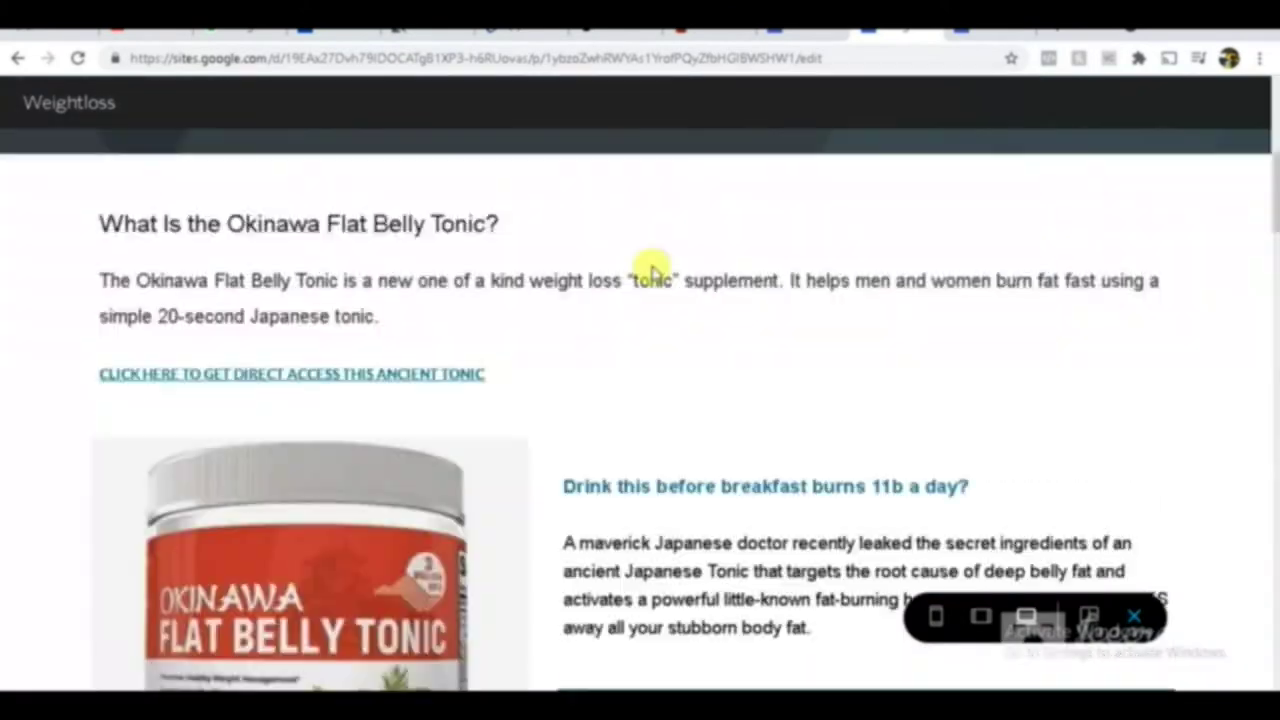
{"action": "scroll", "coordinate": [686, 286], "scroll_direction": "up", "scroll_amount": 2}
{"action": "scroll", "coordinate": [714, 294], "scroll_direction": "down", "scroll_amount": 20}
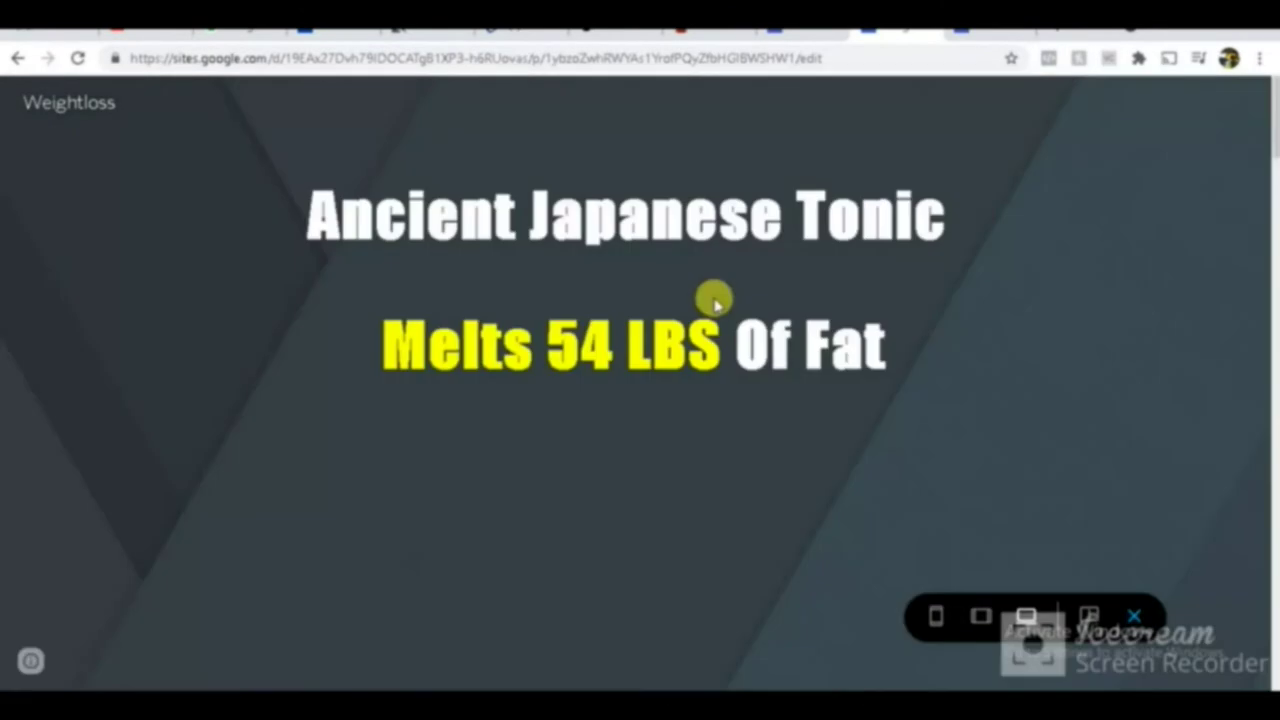
{"action": "left_click", "coordinate": [936, 616]}
{"action": "scroll", "coordinate": [743, 397], "scroll_direction": "up", "scroll_amount": 20}
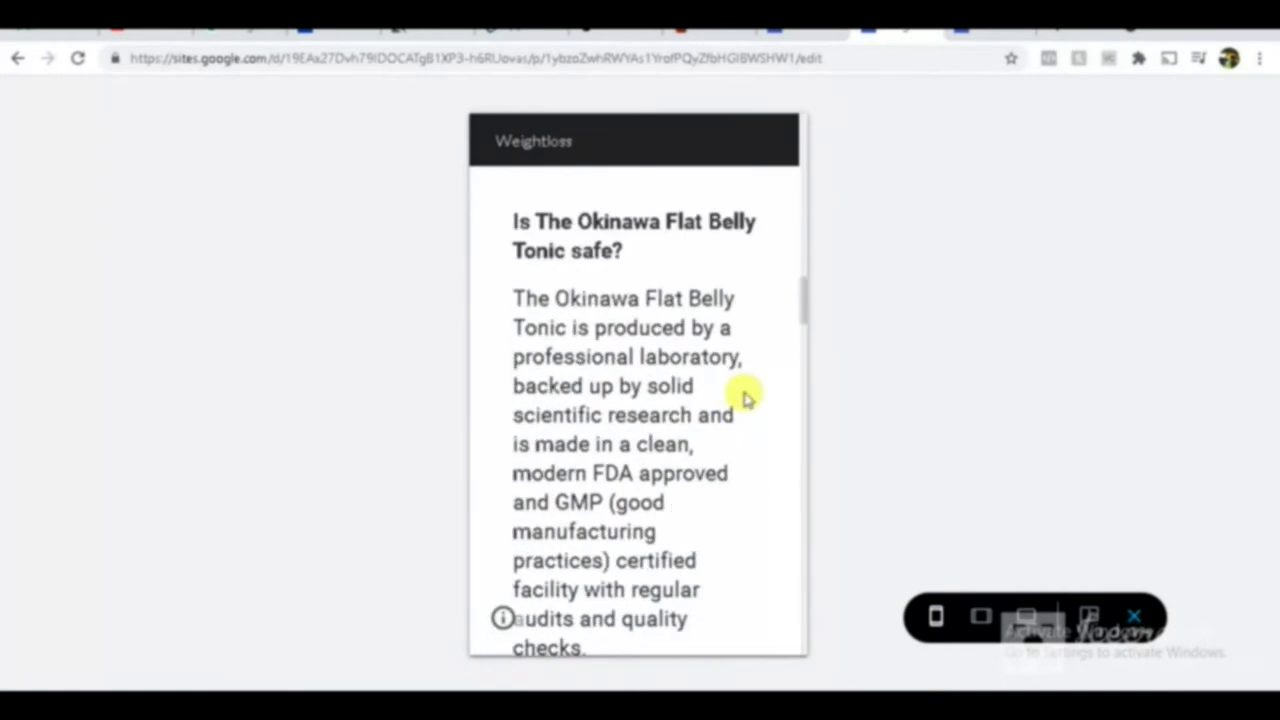
{"action": "scroll", "coordinate": [743, 385], "scroll_direction": "down", "scroll_amount": 15}
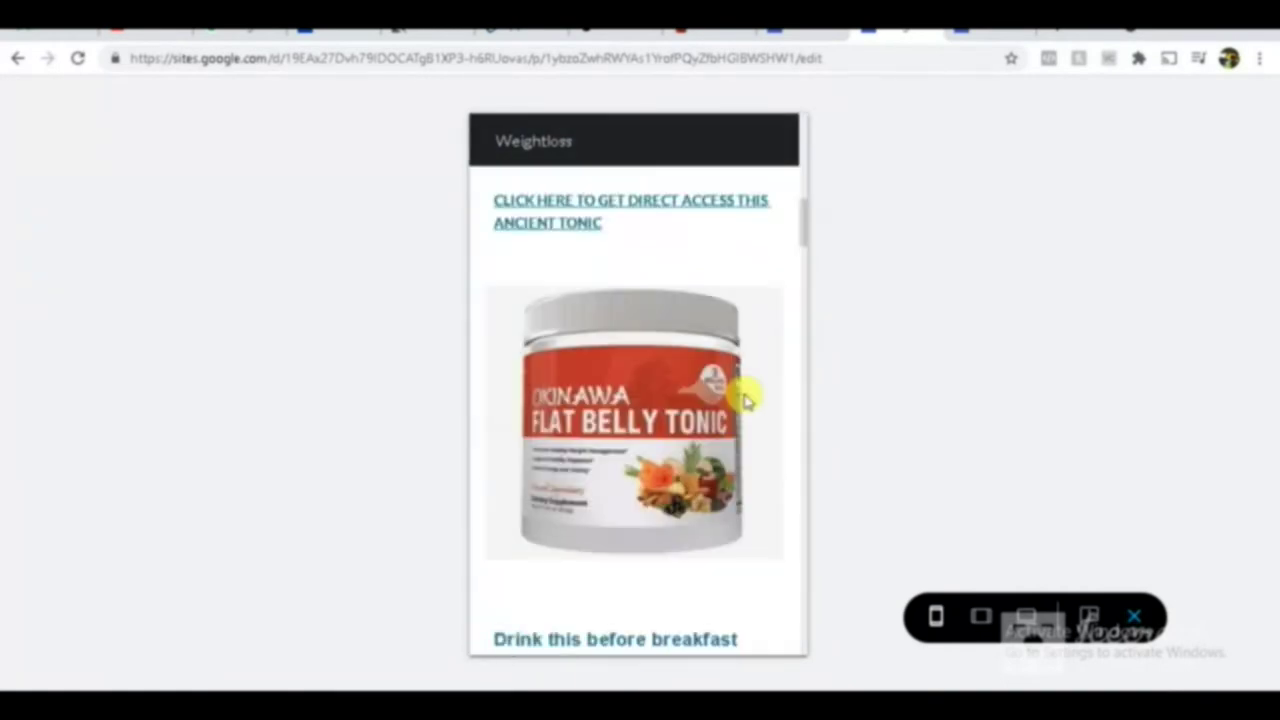
{"action": "scroll", "coordinate": [745, 398], "scroll_direction": "down", "scroll_amount": 10}
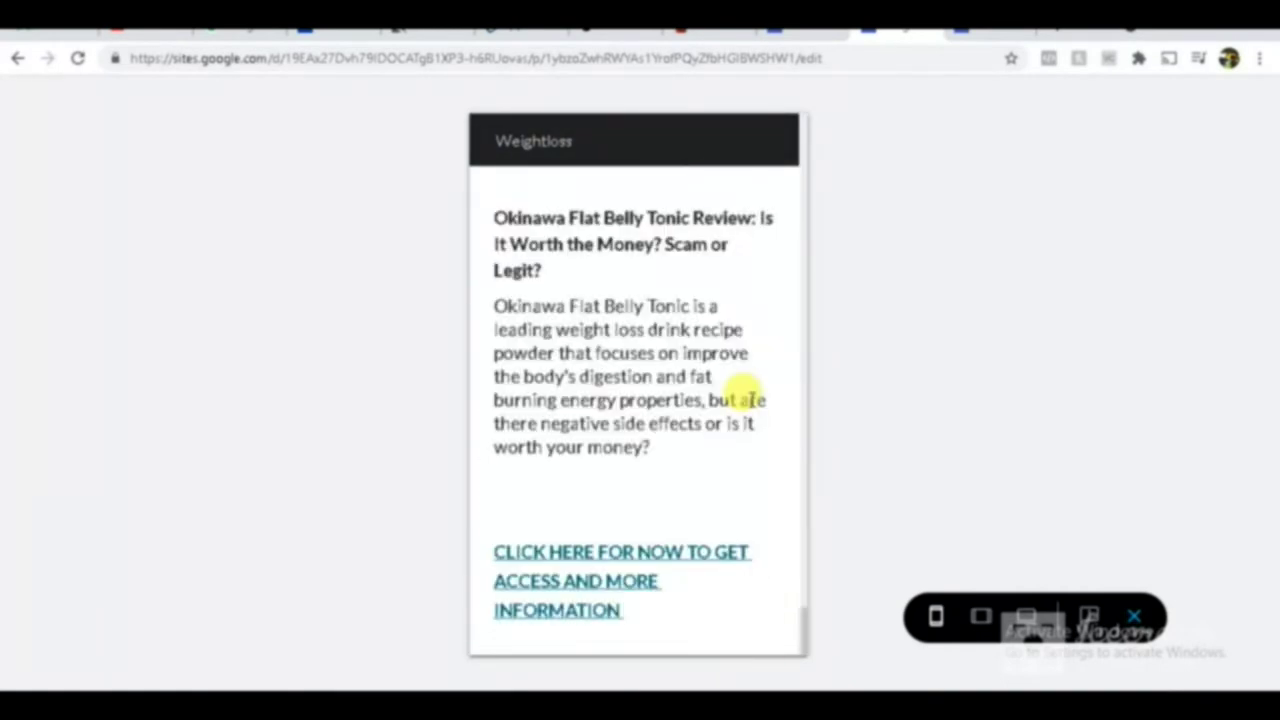
Step: Look over the tonic store page for headline ideas and copy "Ancient Japanese Tonic Melts 54 LBS Of Fat" from the getokinawatonic.com sales page
{"action": "left_click", "coordinate": [835, 38]}
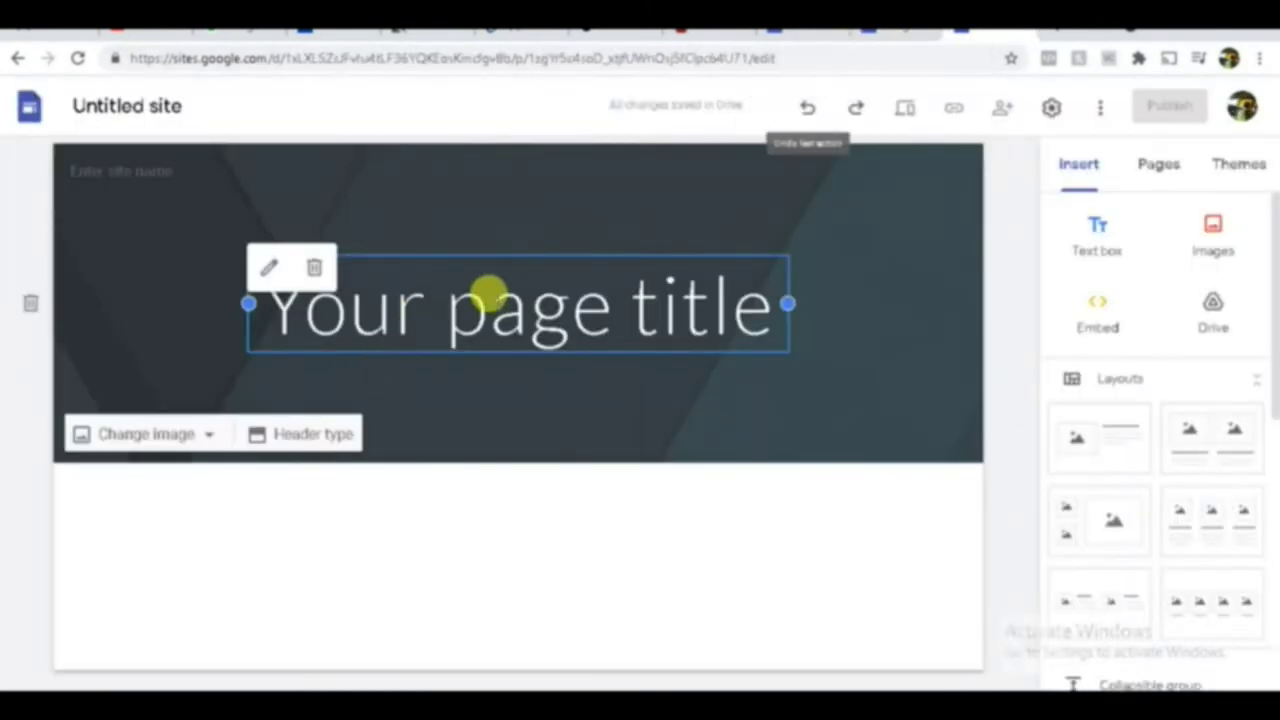
{"action": "left_click", "coordinate": [503, 296]}
{"action": "left_click_drag", "start_coordinate": [772, 304], "coordinate": [510, 300]}
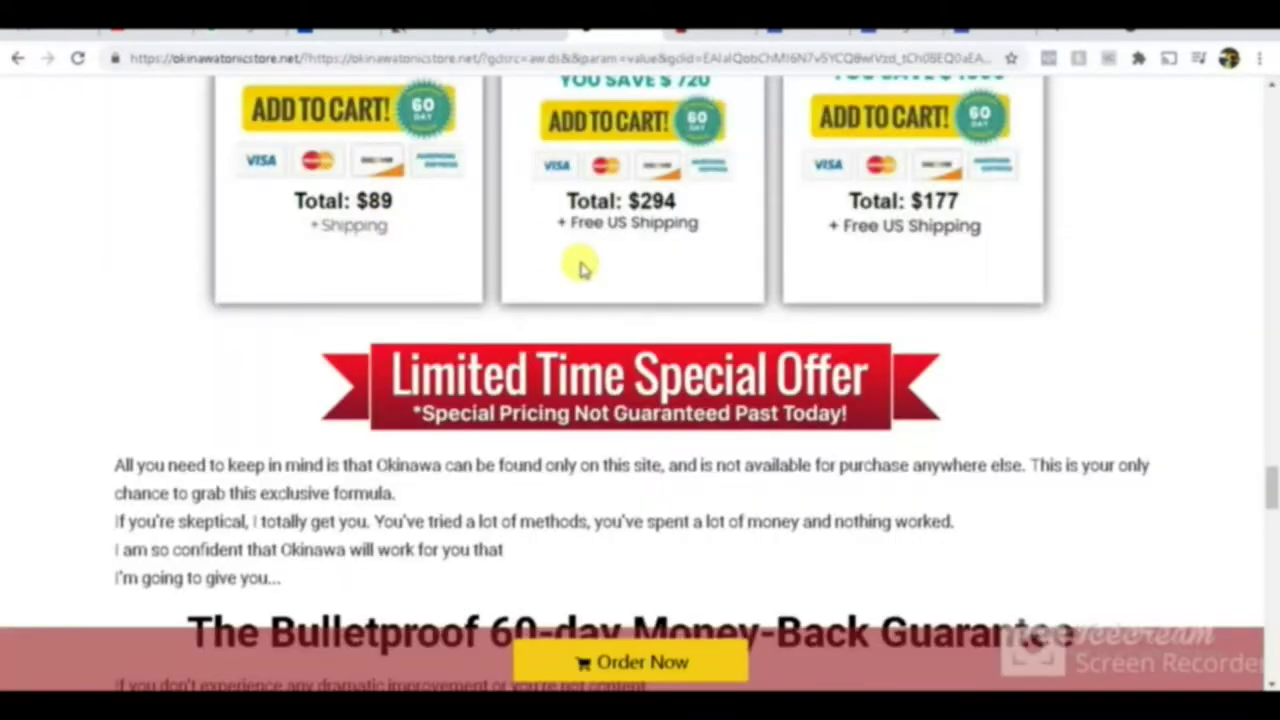
{"action": "scroll", "coordinate": [580, 265], "scroll_direction": "down", "scroll_amount": 10}
{"action": "scroll", "coordinate": [585, 260], "scroll_direction": "up", "scroll_amount": 15}
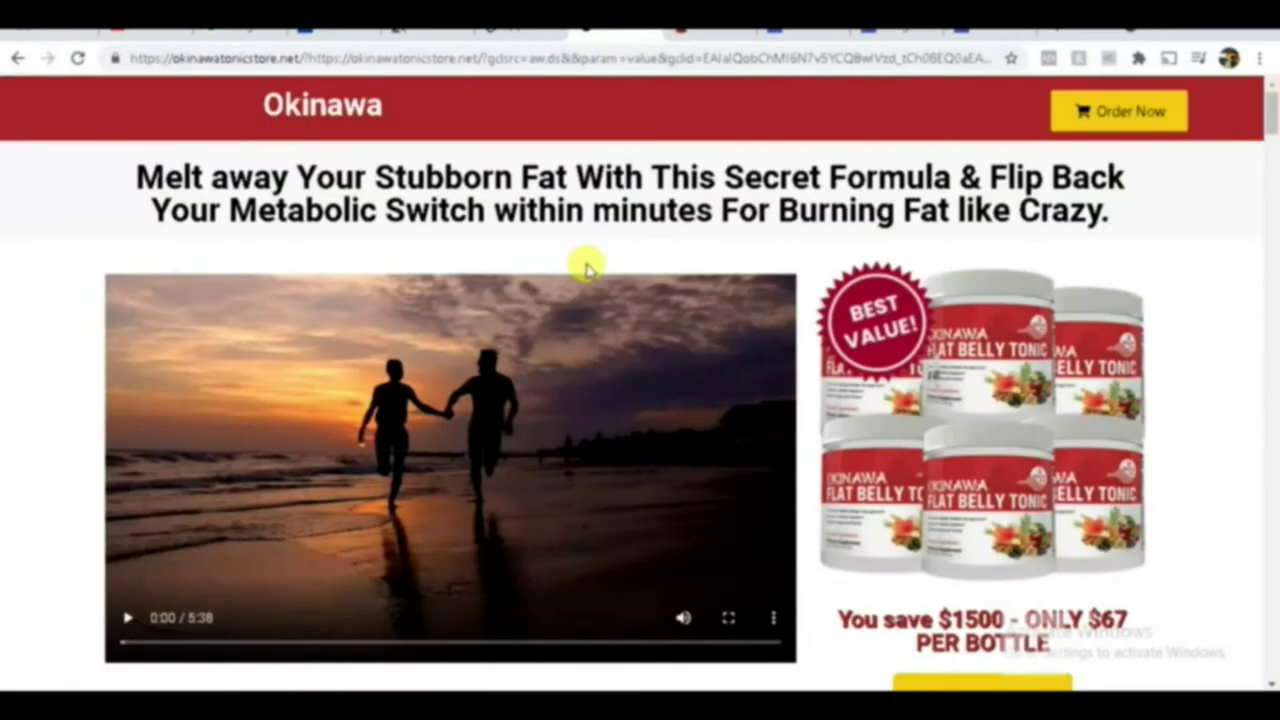
{"action": "scroll", "coordinate": [500, 187], "scroll_direction": "down", "scroll_amount": 8}
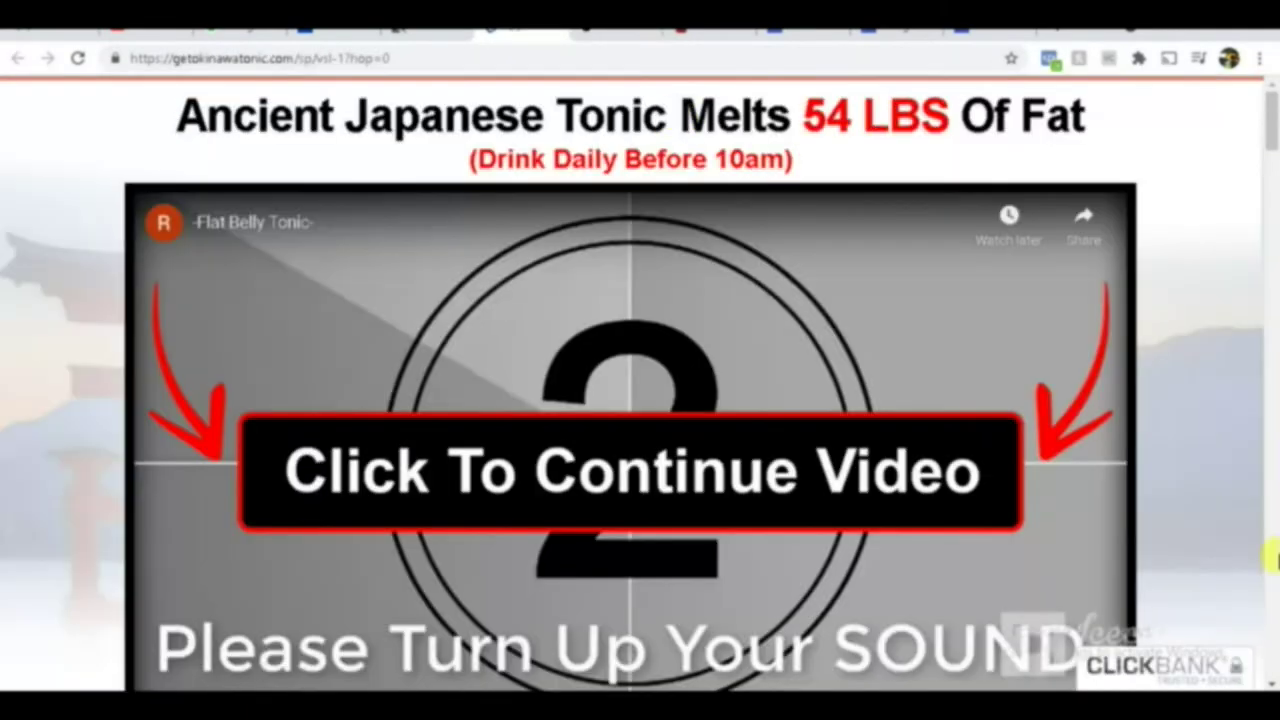
{"action": "left_click_drag", "start_coordinate": [178, 110], "coordinate": [1108, 131]}
{"action": "key", "text": "ctrl+c"}
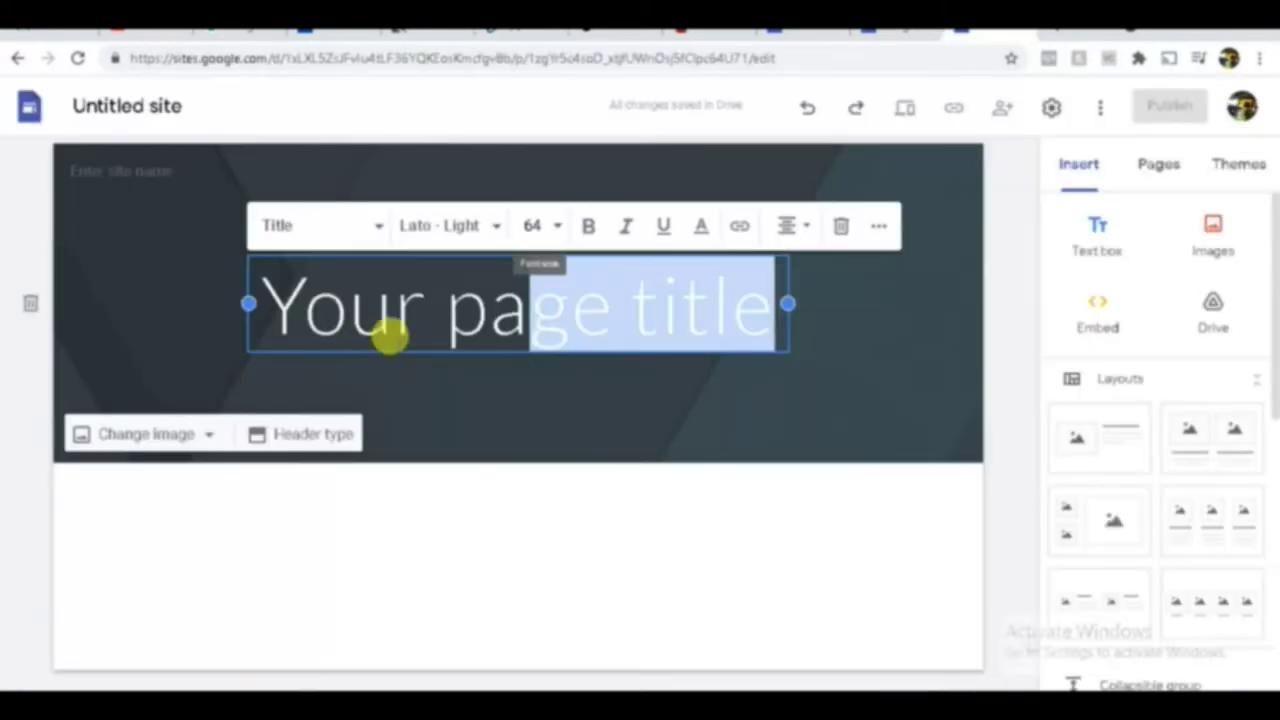
Step: Replace the blank site's placeholder page title with the copied headline "Ancient Japanese Tonic Melts 54 LBS Of Fat" and remove the extra line below it
{"action": "left_click", "coordinate": [614, 310]}
{"action": "left_click", "coordinate": [757, 302]}
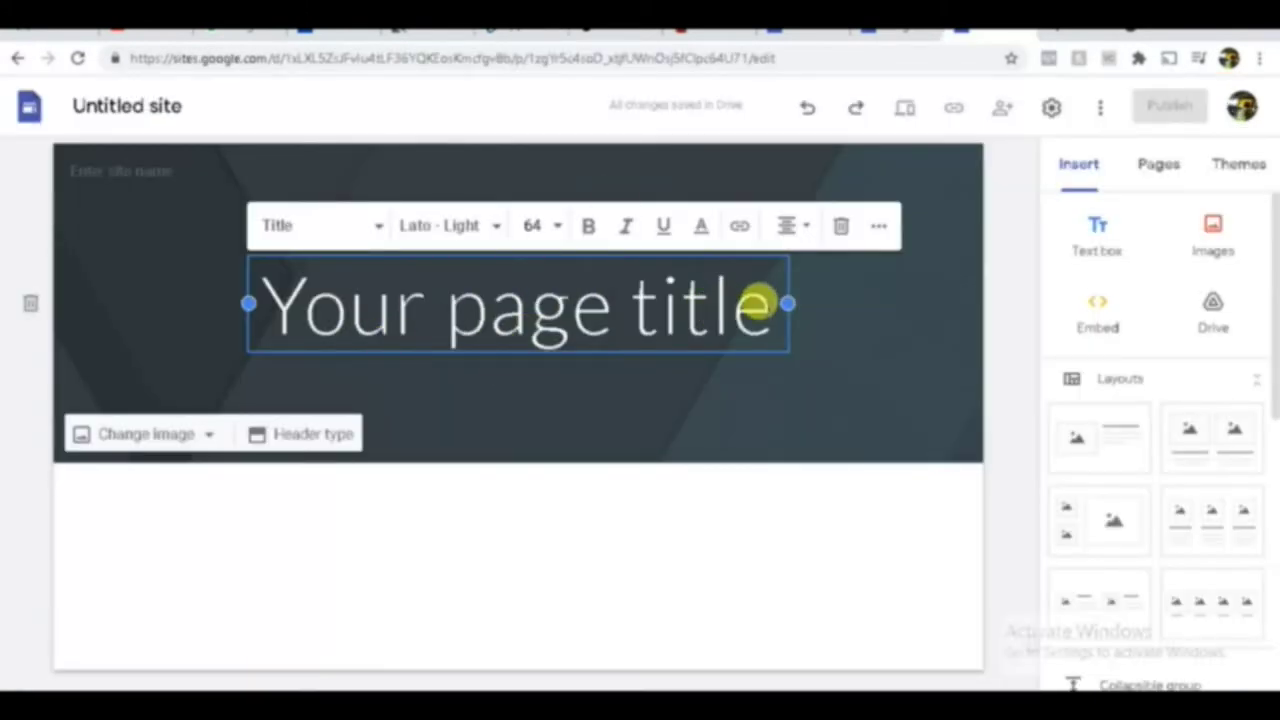
{"action": "key", "text": "BackSpace"}
{"action": "key", "text": "BackSpace"}
{"action": "key", "text": "BackSpace"}
{"action": "key", "text": "BackSpace"}
{"action": "key", "text": "BackSpace"}
{"action": "key", "text": "BackSpace"}
{"action": "key", "text": "BackSpace"}
{"action": "key", "text": "BackSpace"}
{"action": "key", "text": "BackSpace"}
{"action": "key", "text": "BackSpace"}
{"action": "key", "text": "BackSpace"}
{"action": "key", "text": "BackSpace"}
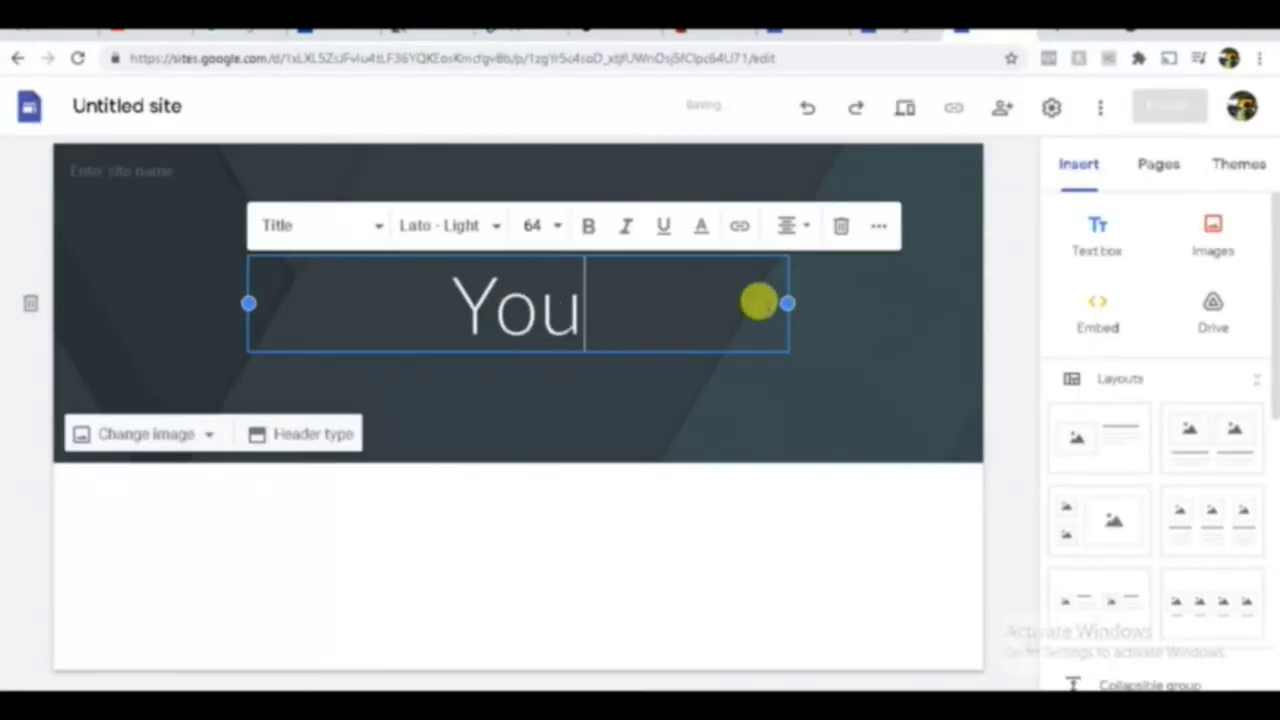
{"action": "key", "text": "BackSpace"}
{"action": "key", "text": "BackSpace"}
{"action": "key", "text": "BackSpace"}
{"action": "key", "text": "ctrl+v"}
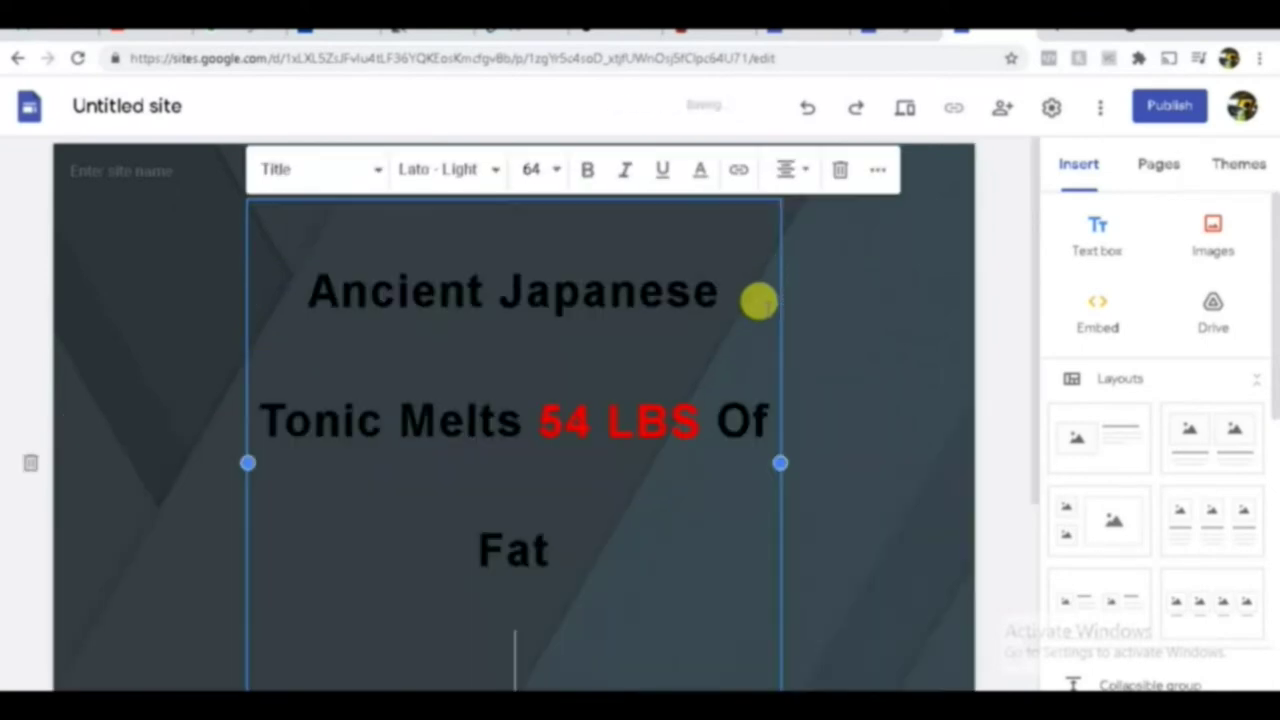
{"action": "key", "text": "BackSpace"}
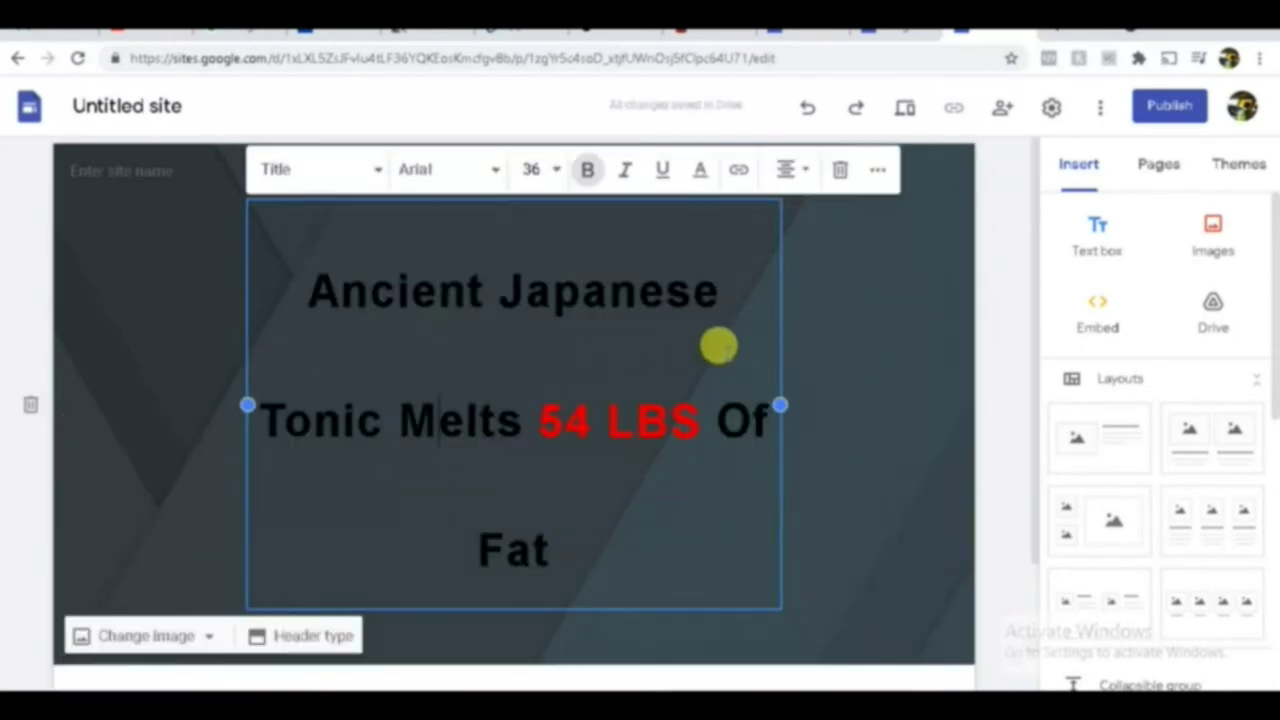
Step: Select the header section behind the page title and open its background image options
{"action": "left_click", "coordinate": [830, 420]}
{"action": "scroll", "coordinate": [800, 360], "scroll_direction": "down", "scroll_amount": 2}
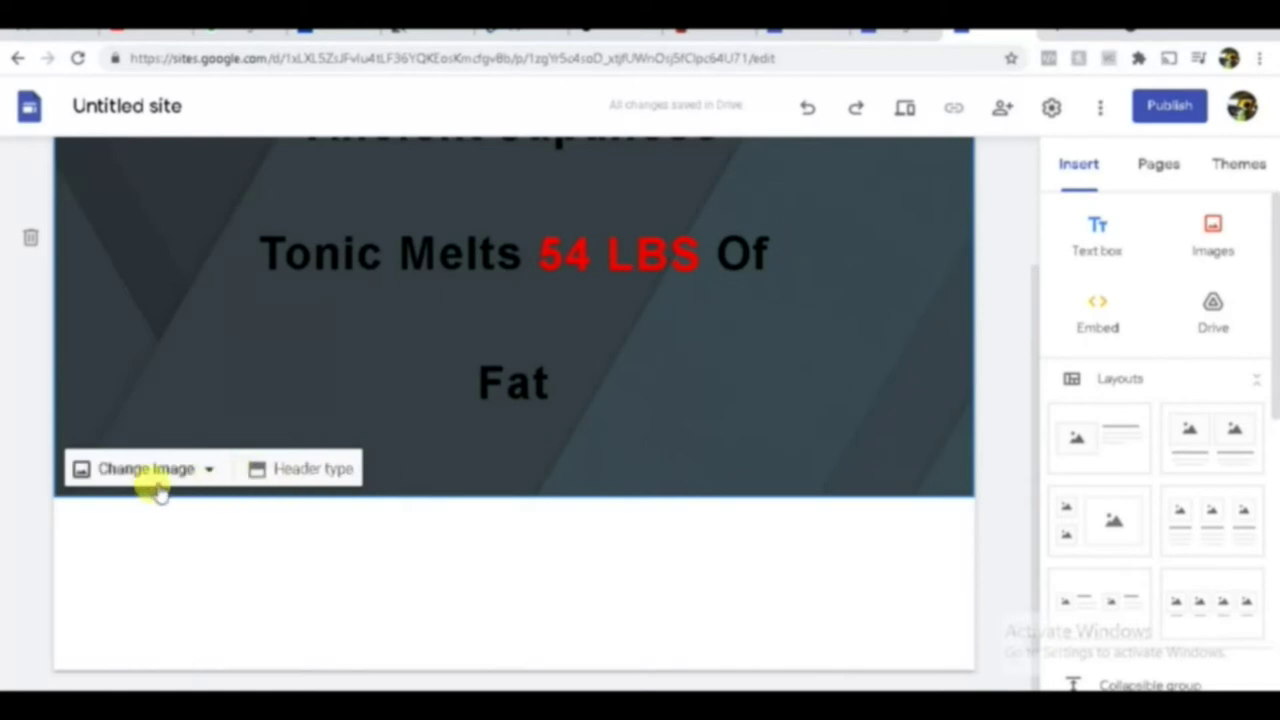
{"action": "left_click", "coordinate": [211, 475]}
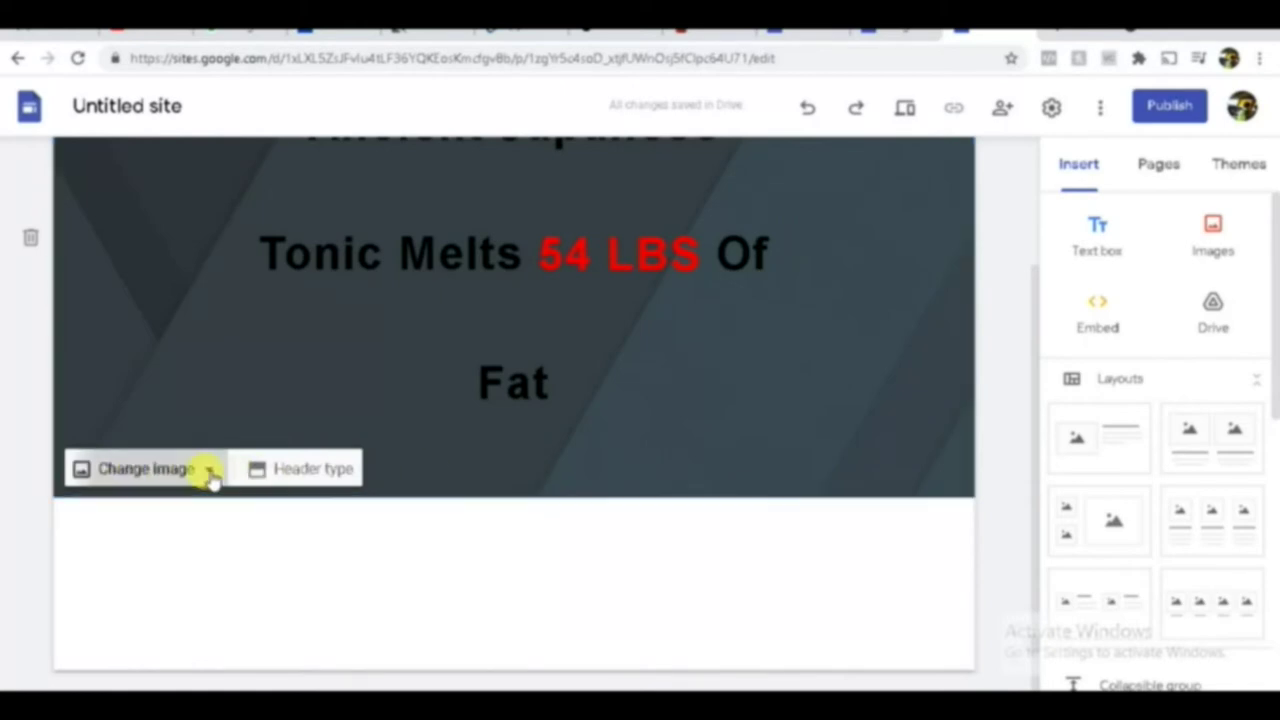
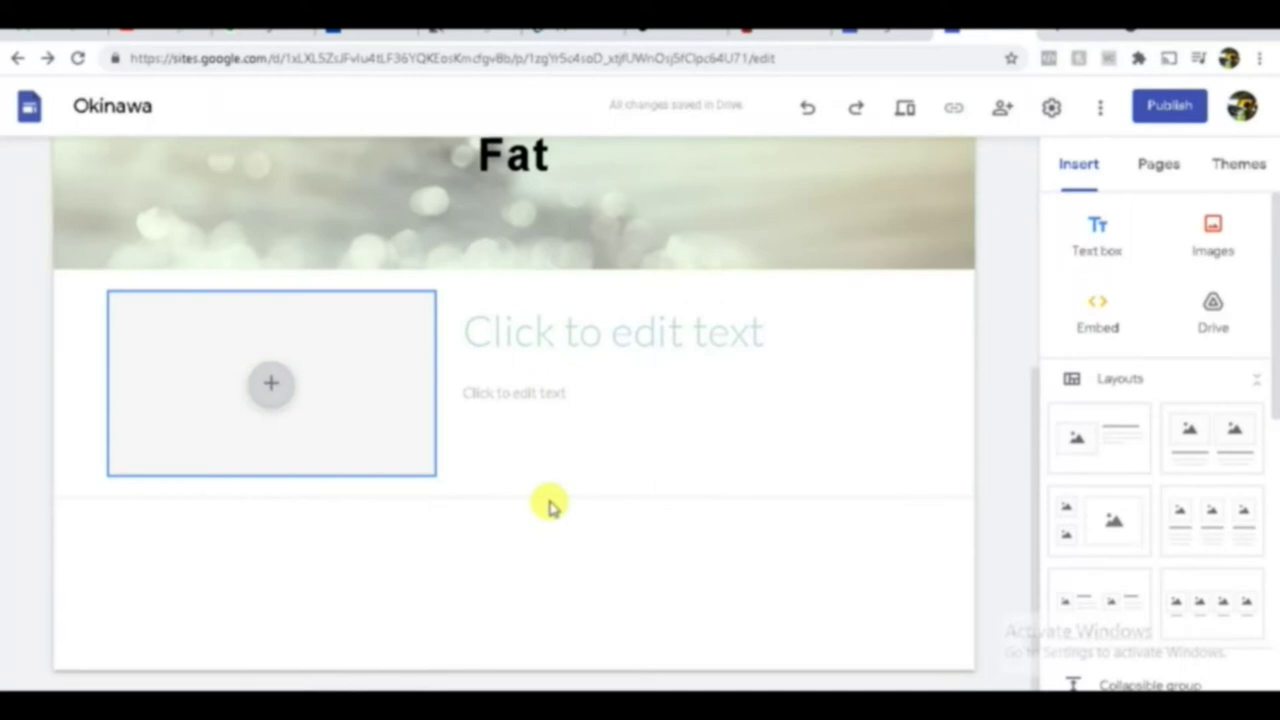
Step: Select the whole page title in the header and review its text formatting and available fonts
{"action": "scroll", "coordinate": [549, 506], "scroll_direction": "up", "scroll_amount": 4}
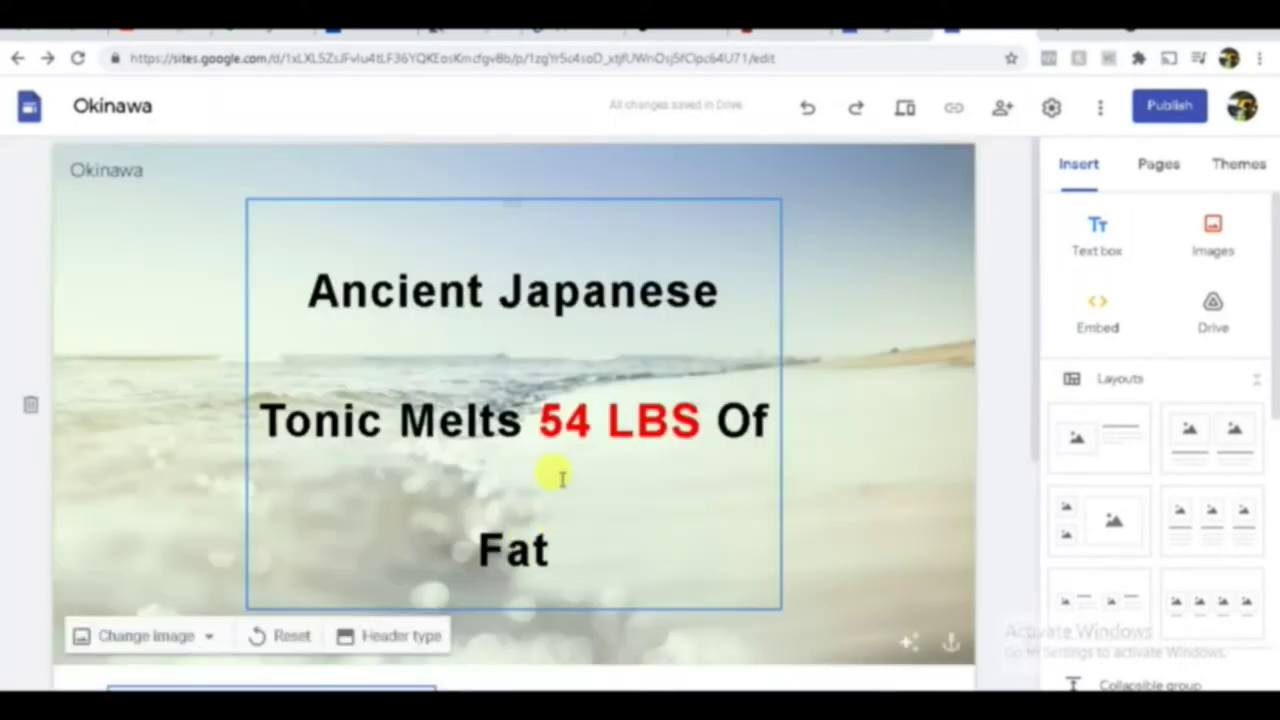
{"action": "left_click", "coordinate": [390, 378]}
{"action": "left_click_drag", "start_coordinate": [306, 289], "coordinate": [563, 503]}
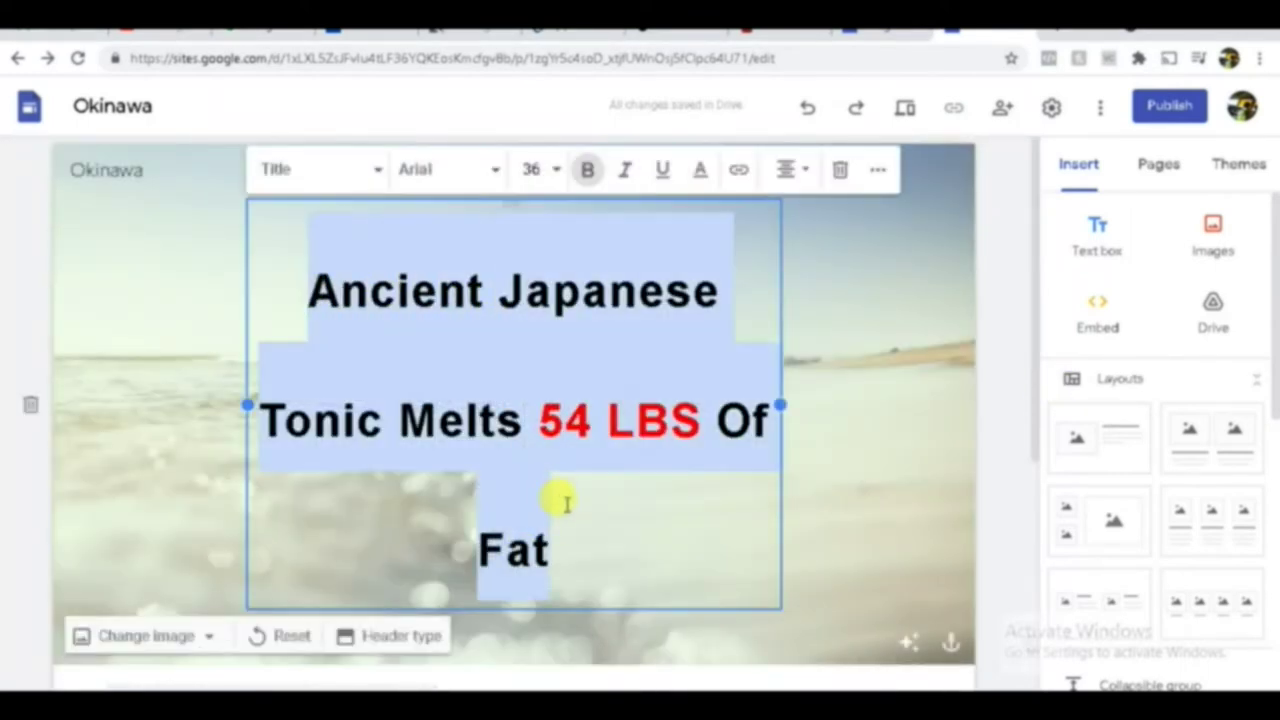
{"action": "left_click", "coordinate": [607, 480]}
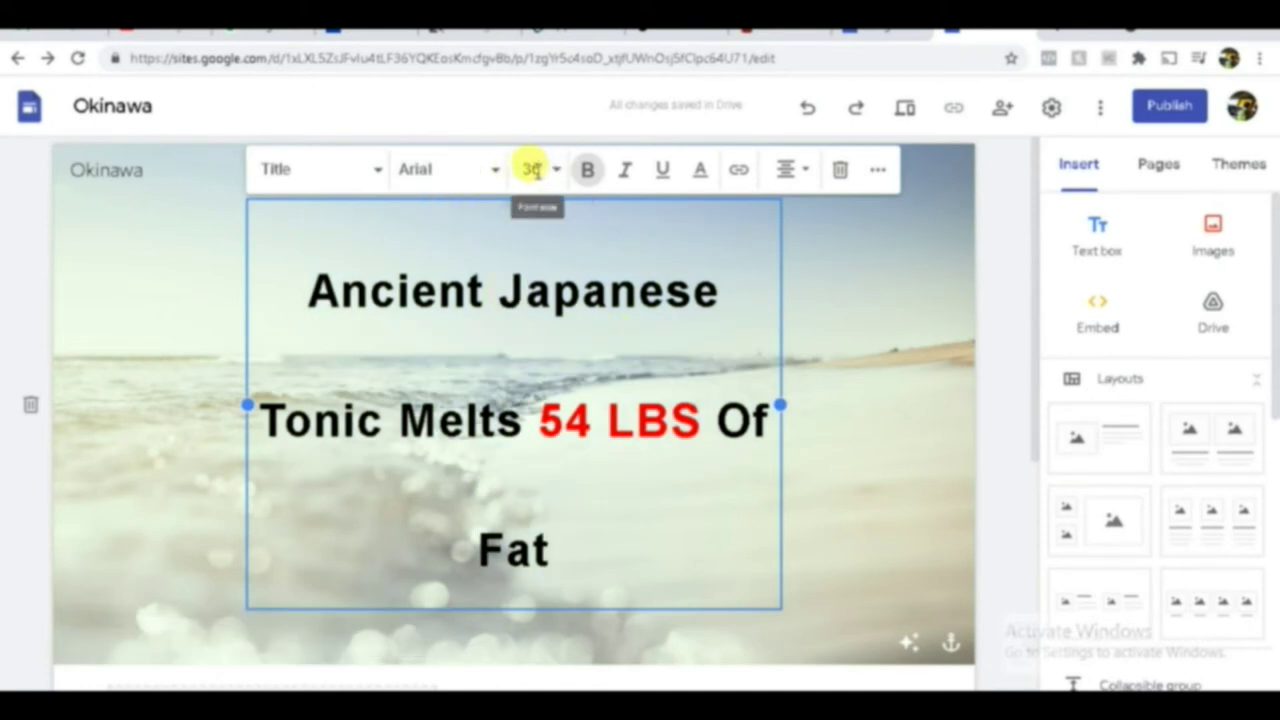
{"action": "left_click", "coordinate": [490, 176]}
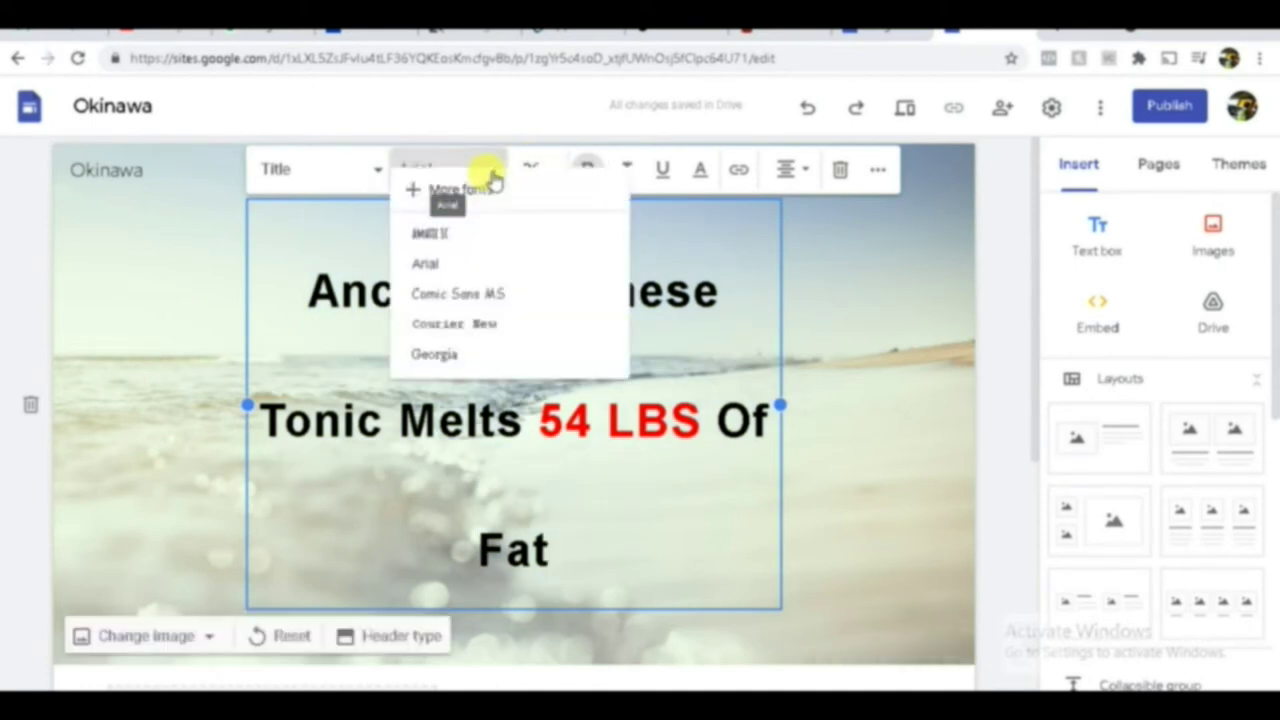
{"action": "left_click", "coordinate": [706, 290]}
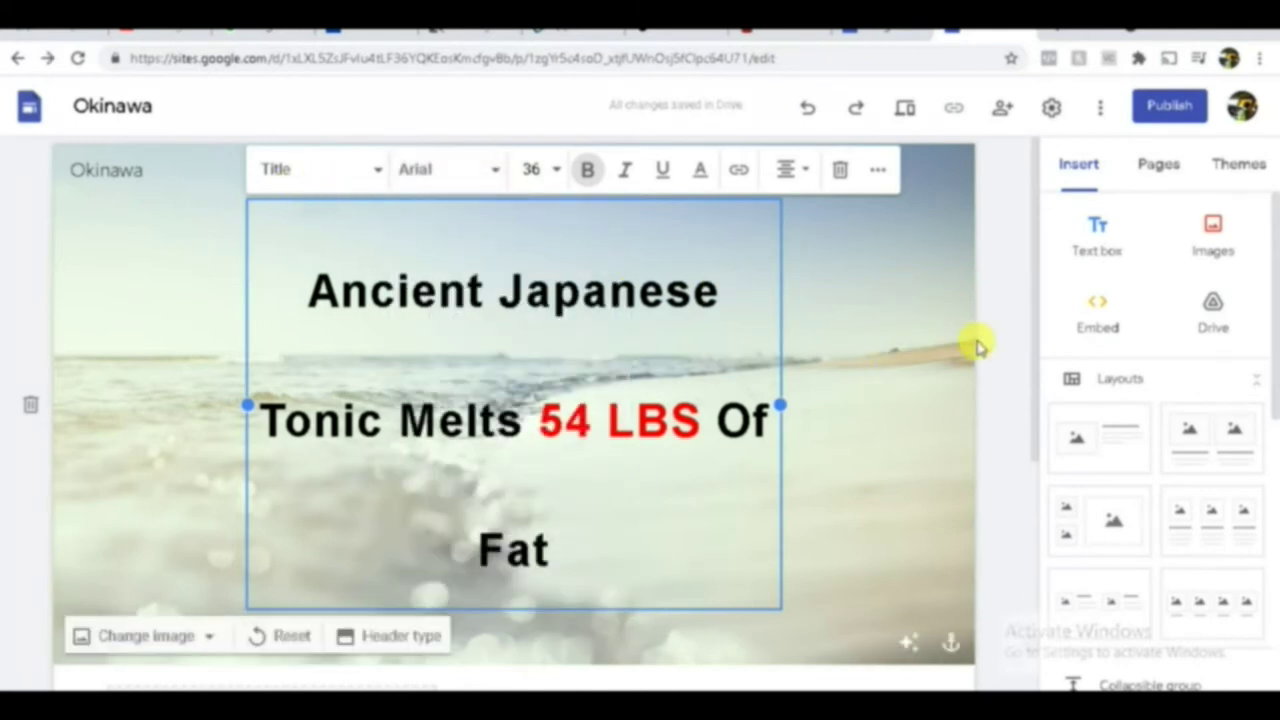
{"action": "scroll", "coordinate": [587, 358], "scroll_direction": "down", "scroll_amount": 5}
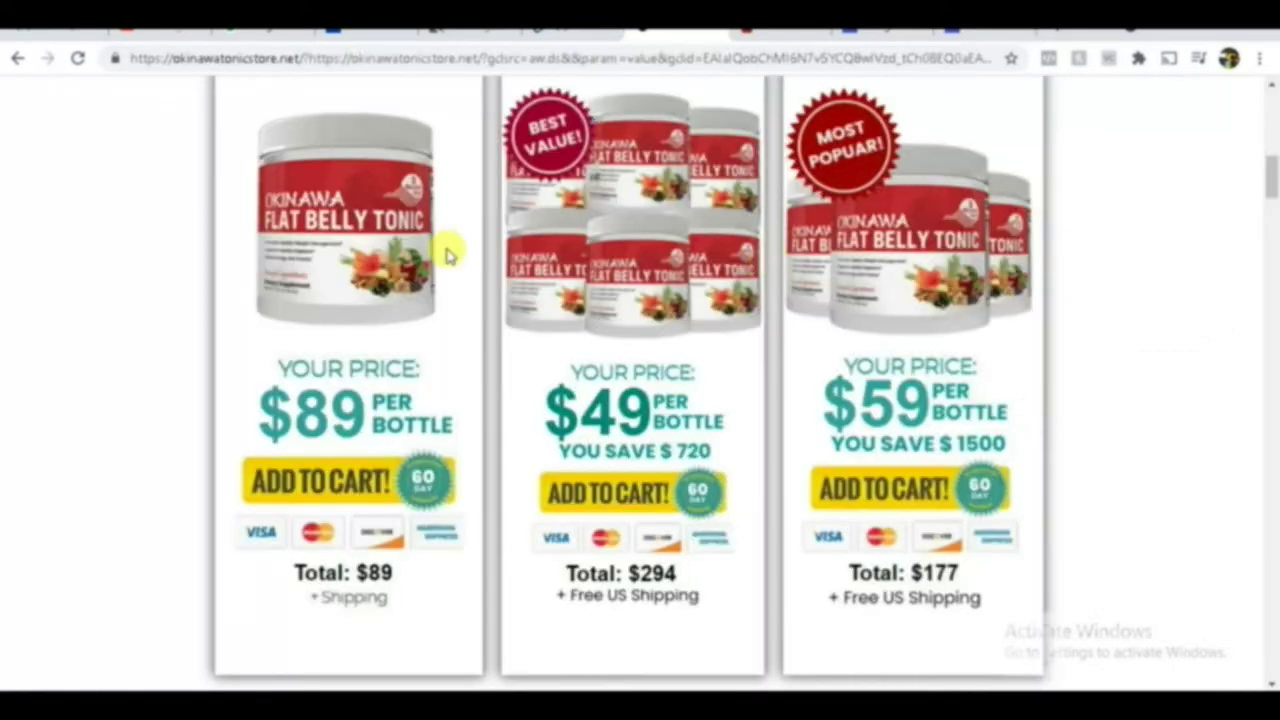
Step: Capture a rectangular snip of the single Okinawa Flat Belly Tonic bottle from the 1 Bottle package on the store page
{"action": "scroll", "coordinate": [443, 251], "scroll_direction": "up", "scroll_amount": 4}
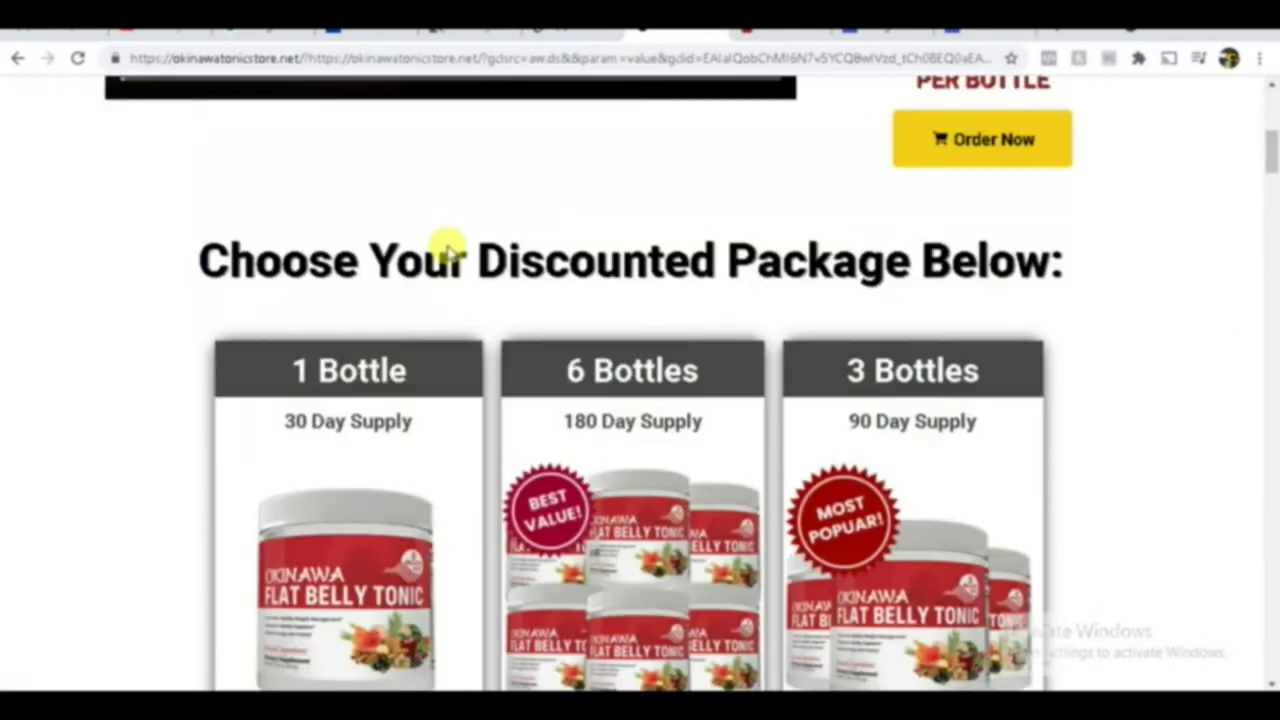
{"action": "scroll", "coordinate": [493, 325], "scroll_direction": "down", "scroll_amount": 4}
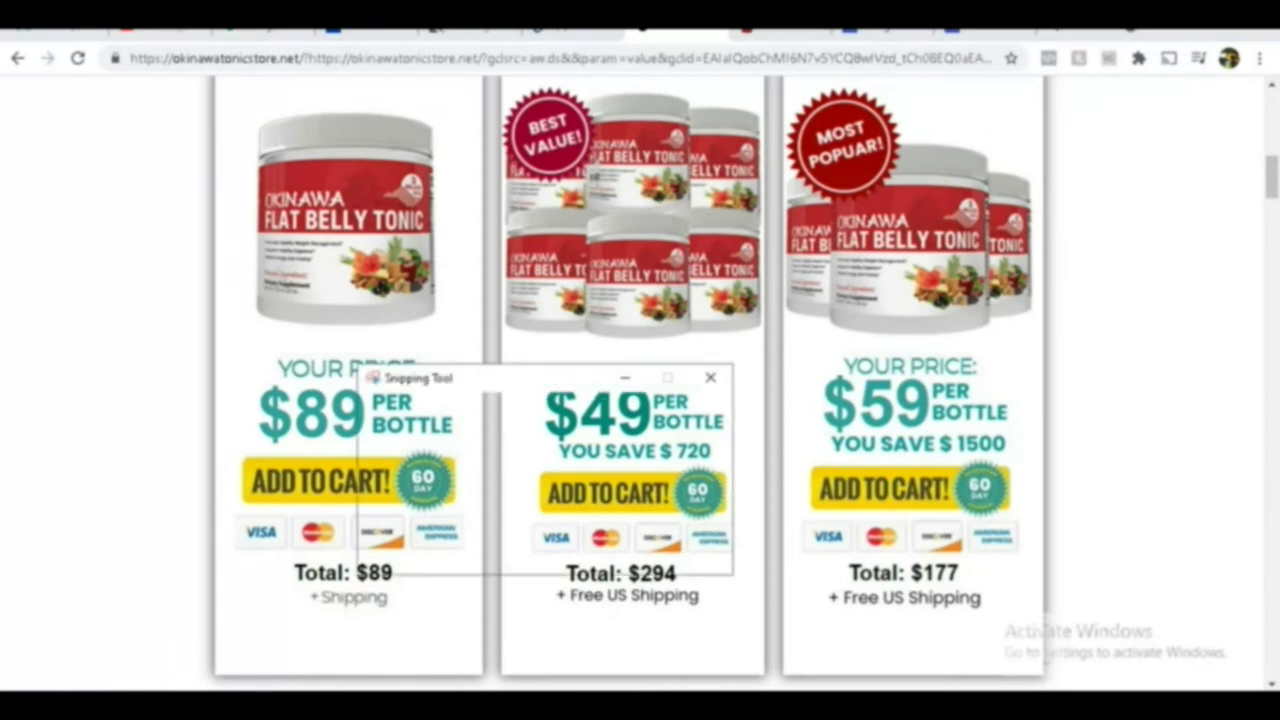
{"action": "left_click", "coordinate": [398, 410]}
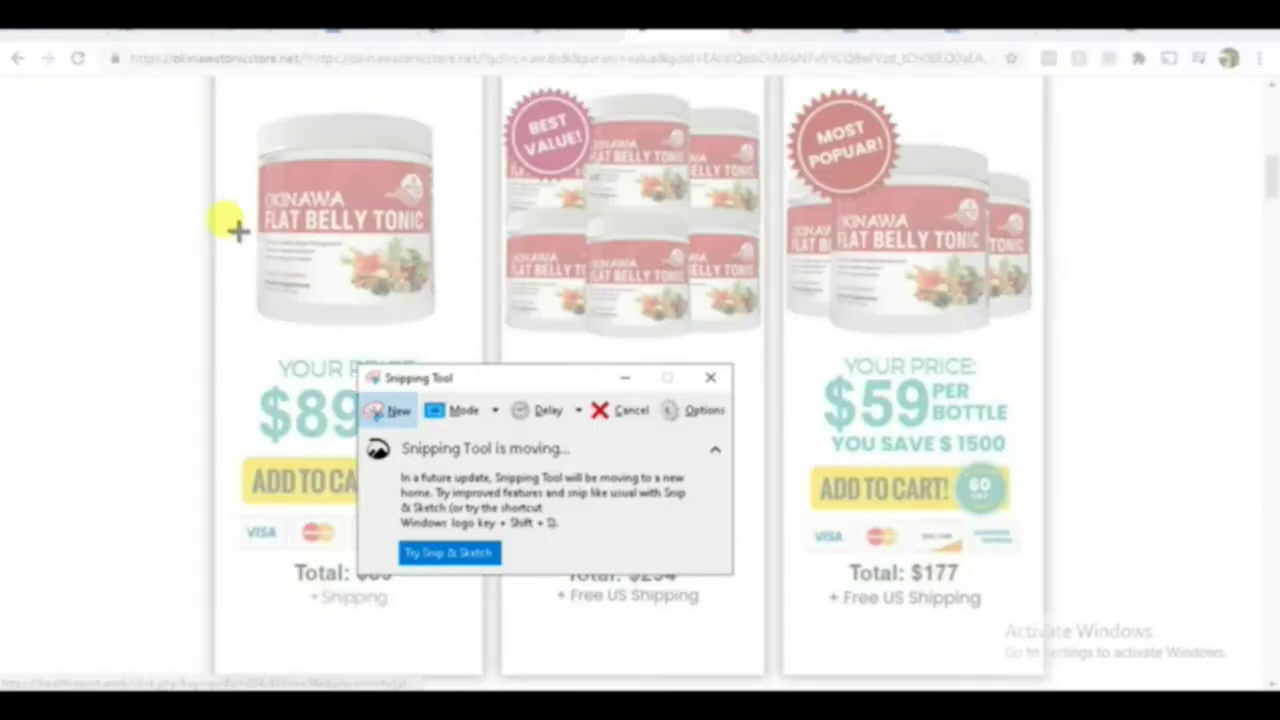
{"action": "left_click_drag", "start_coordinate": [224, 91], "coordinate": [460, 343]}
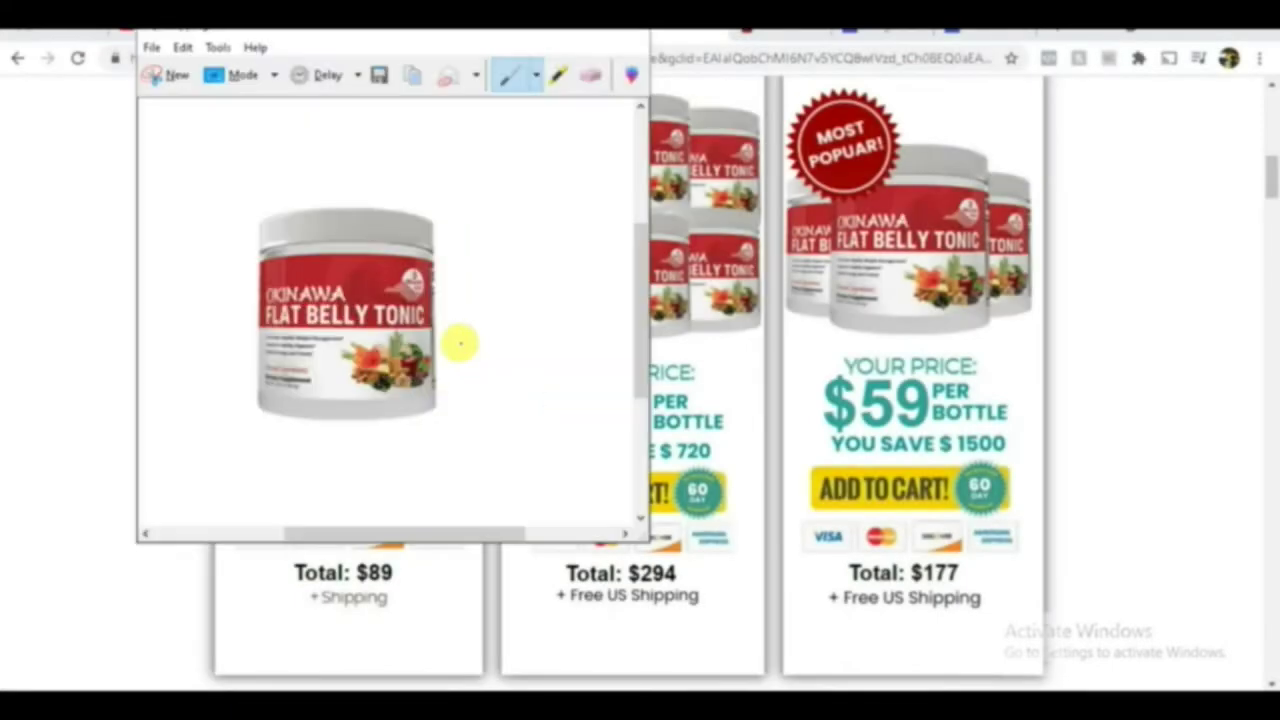
Step: Switch to the Okinawa site in Google Sites and paste the snipped bottle image into the page below the header
{"action": "left_click", "coordinate": [984, 38]}
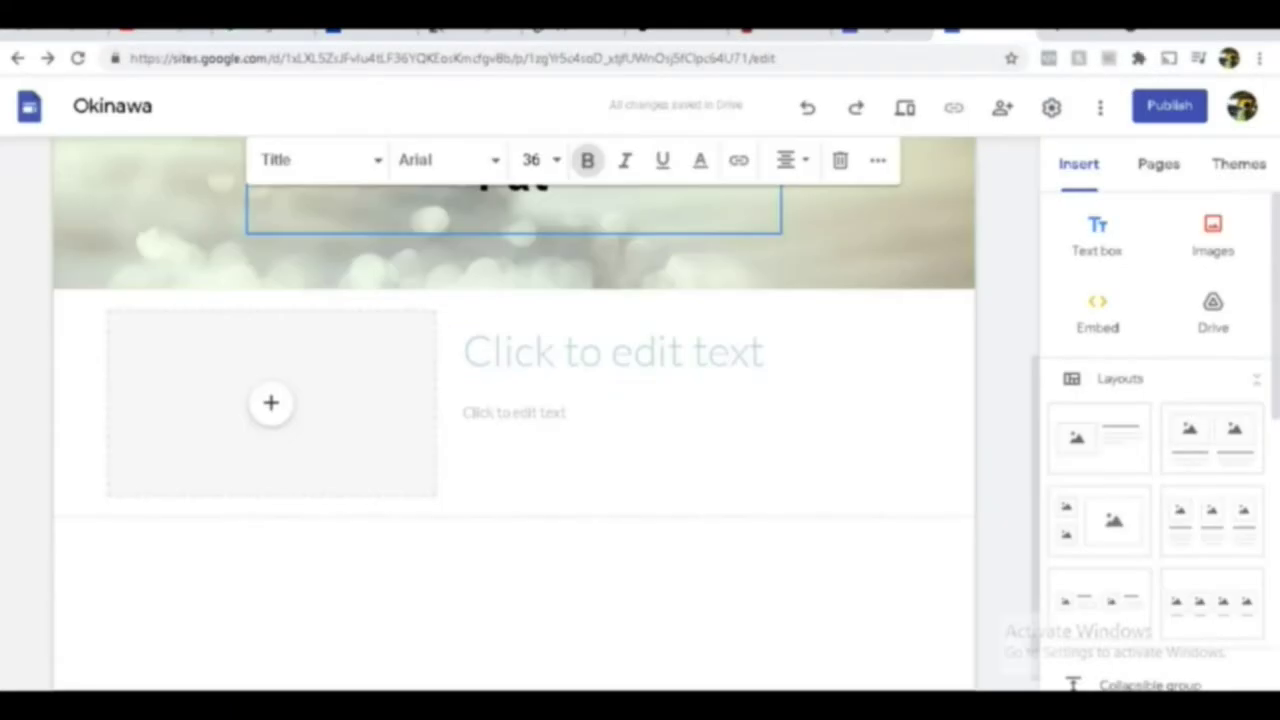
{"action": "left_click", "coordinate": [195, 560]}
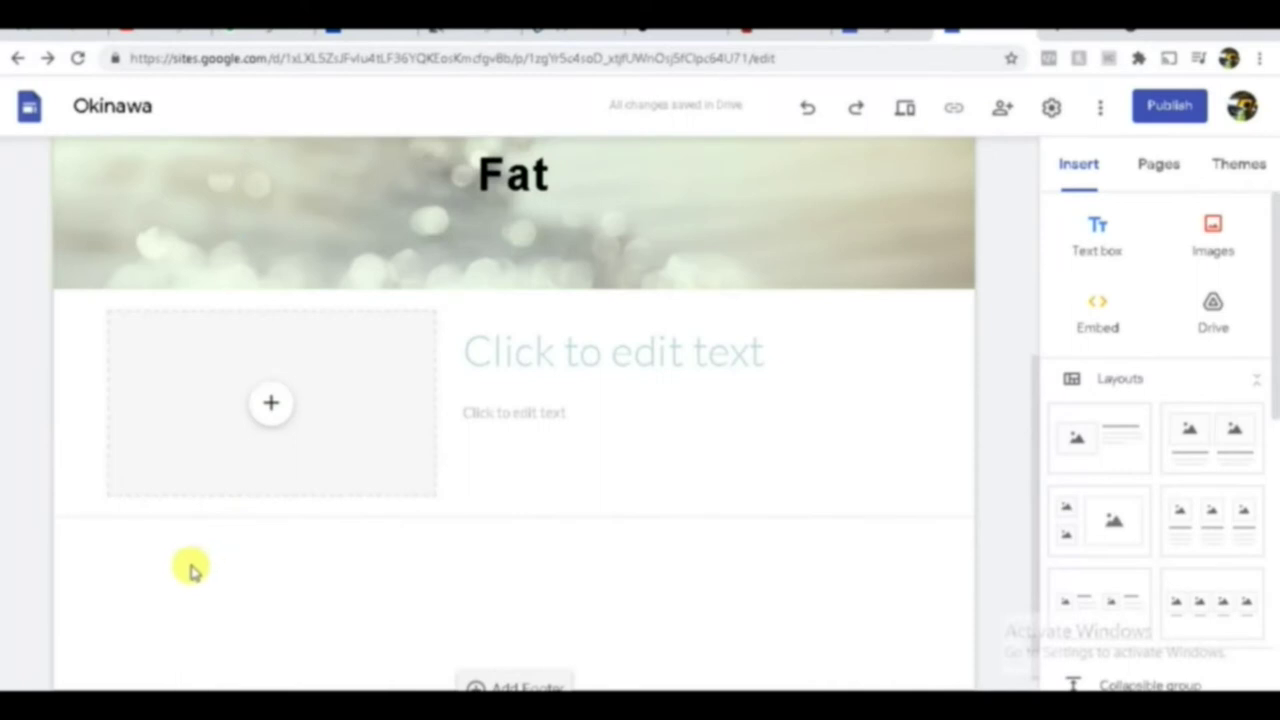
{"action": "right_click", "coordinate": [193, 570]}
{"action": "left_click", "coordinate": [190, 577]}
{"action": "key", "text": "ctrl+v"}
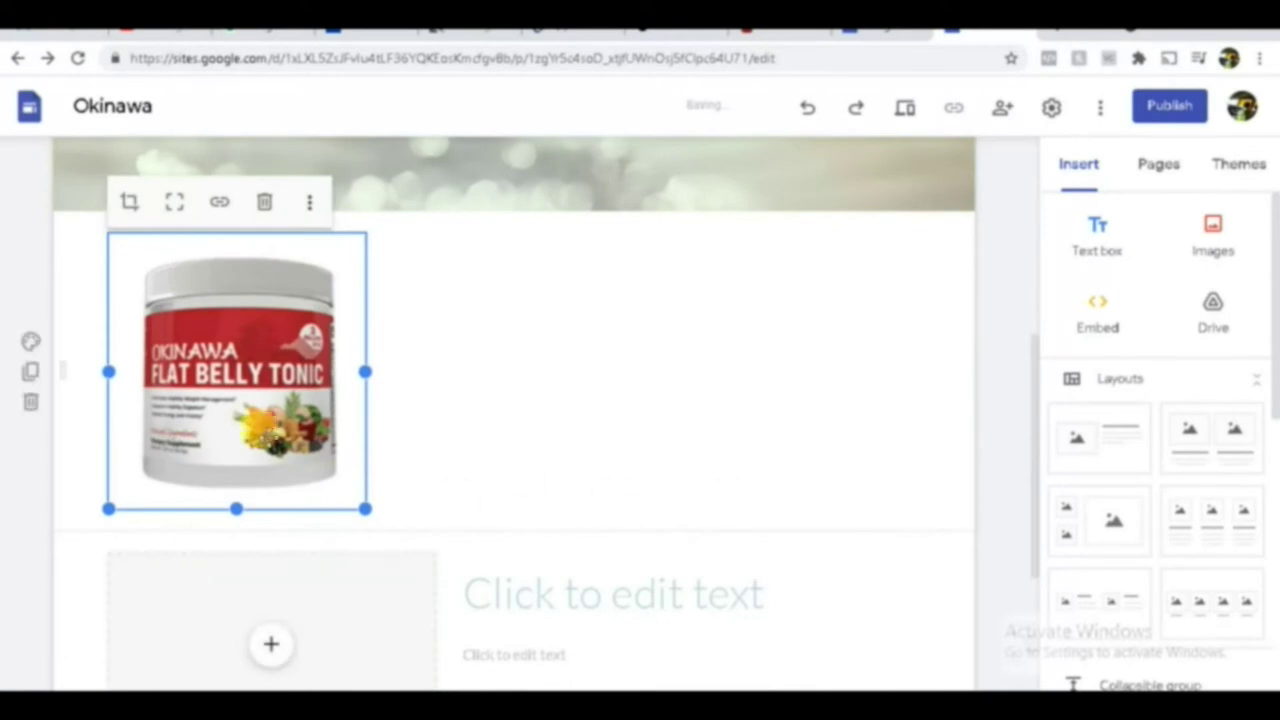
Step: Place the bottle image in the layout's empty image placeholder and extend its frame downward to show the whole bottle
{"action": "scroll", "coordinate": [450, 408], "scroll_direction": "down", "scroll_amount": 2}
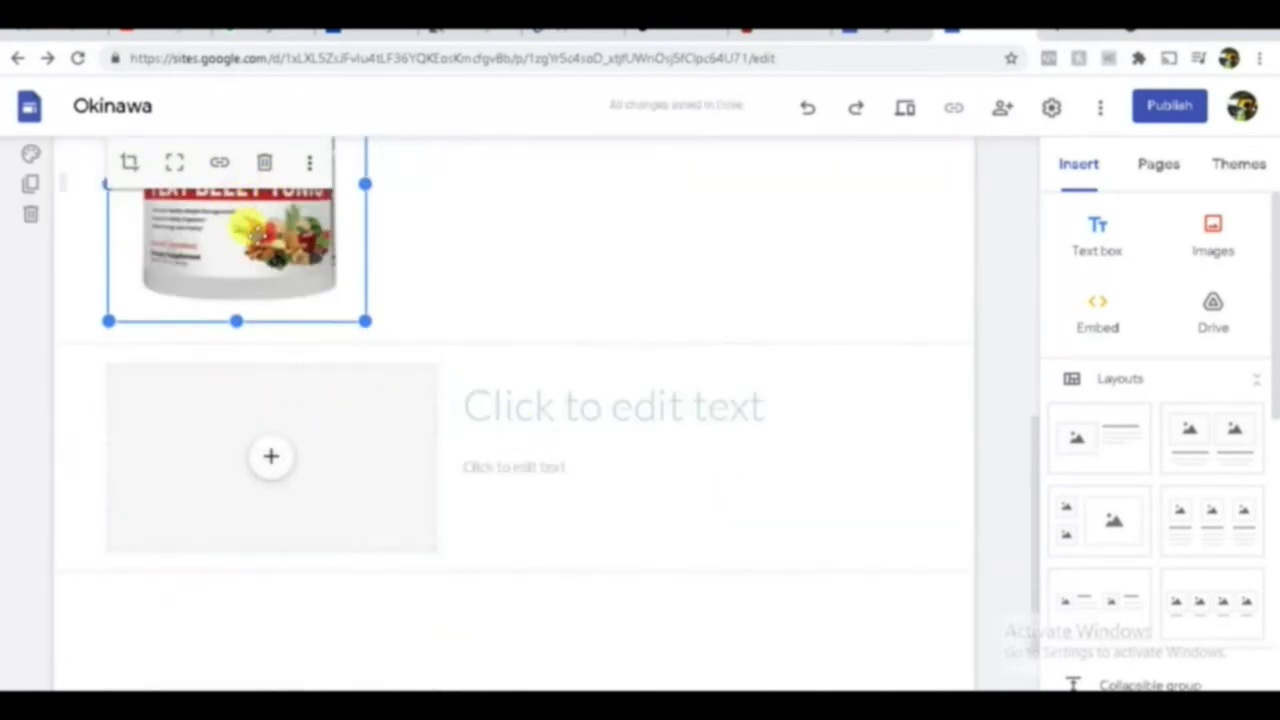
{"action": "left_click_drag", "start_coordinate": [250, 177], "coordinate": [212, 410]}
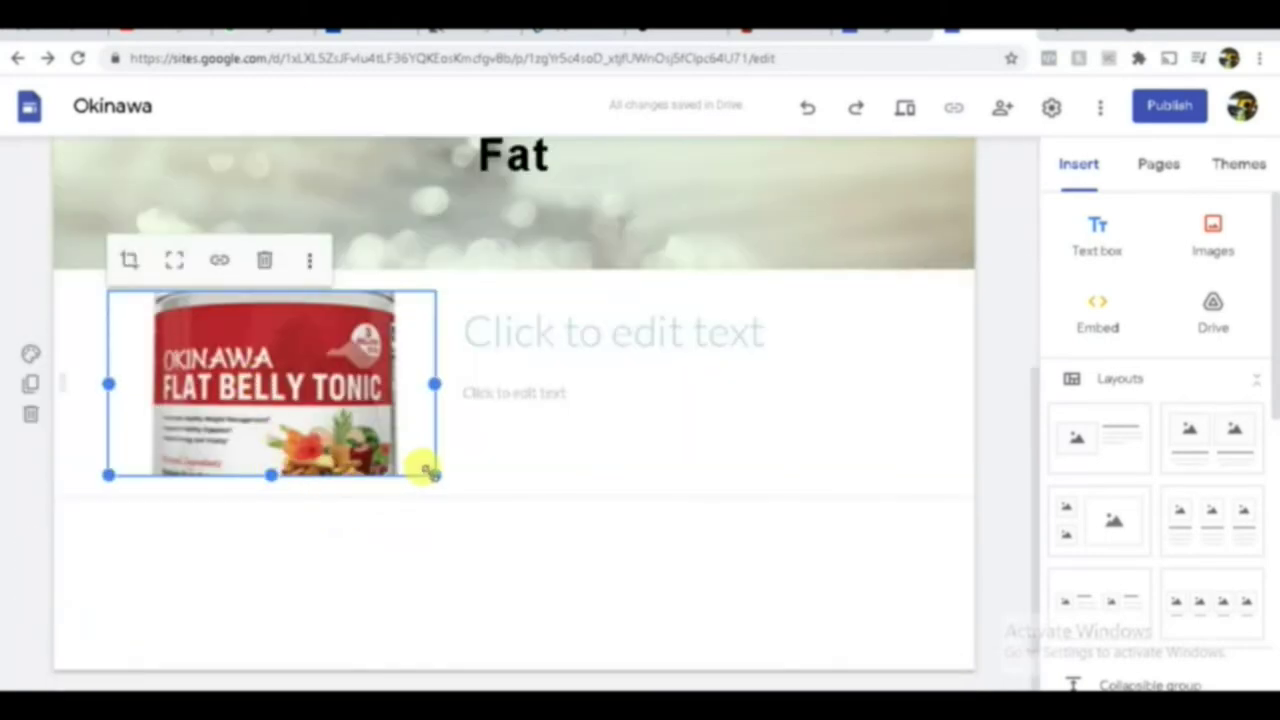
{"action": "left_click_drag", "start_coordinate": [430, 471], "coordinate": [440, 582]}
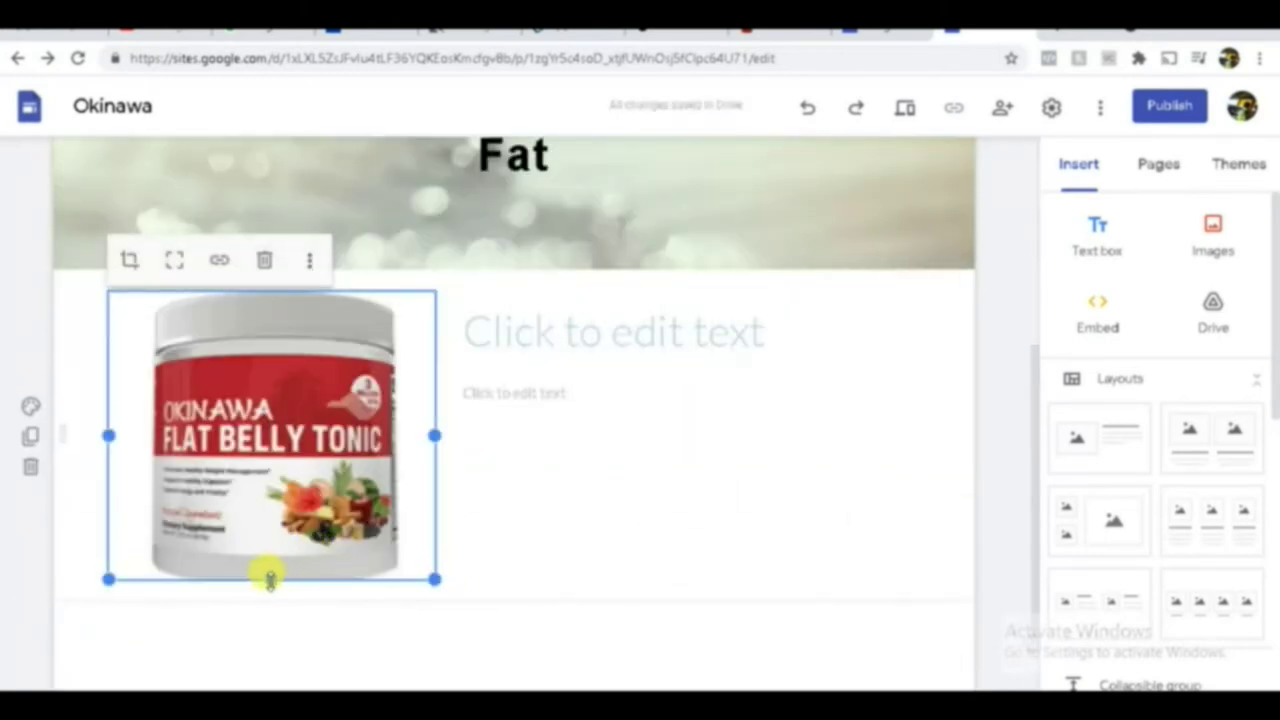
{"action": "left_click_drag", "start_coordinate": [268, 575], "coordinate": [271, 636]}
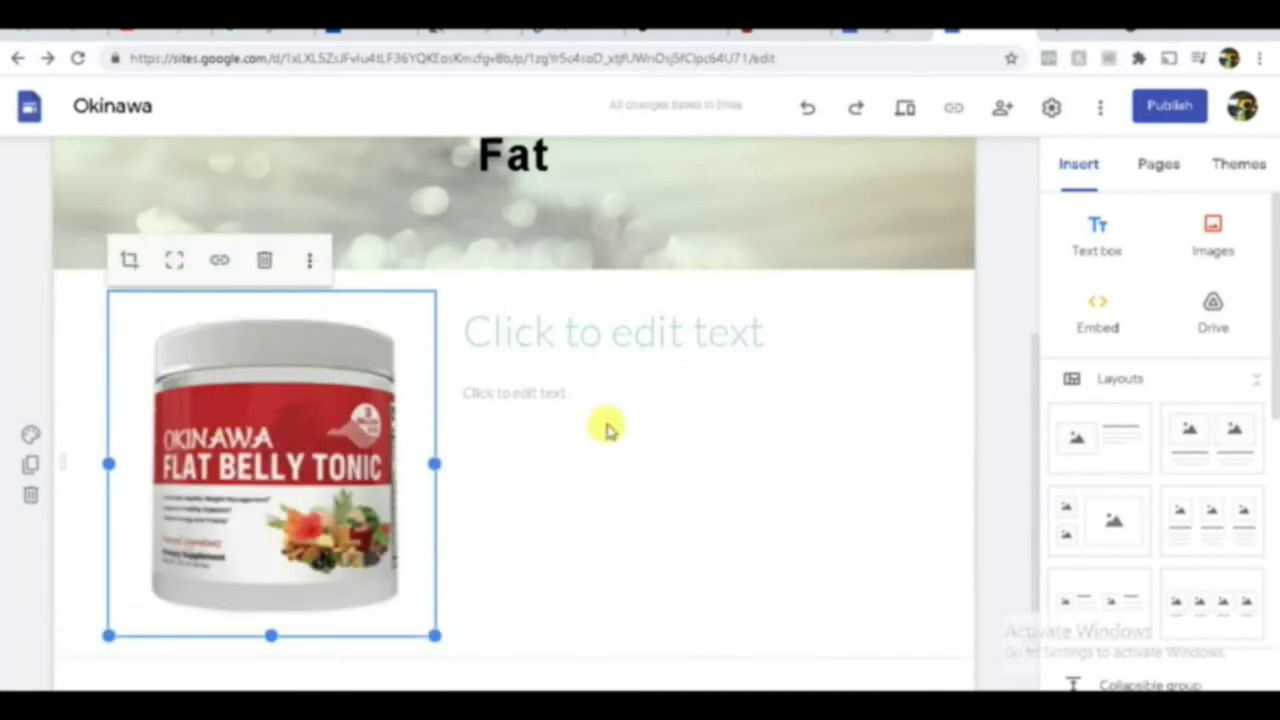
Step: Copy the "Okinawa Flat Belly Tonic: Let's Know What it is!" heading and its two paragraphs from the tonic store page
{"action": "left_click", "coordinate": [561, 333]}
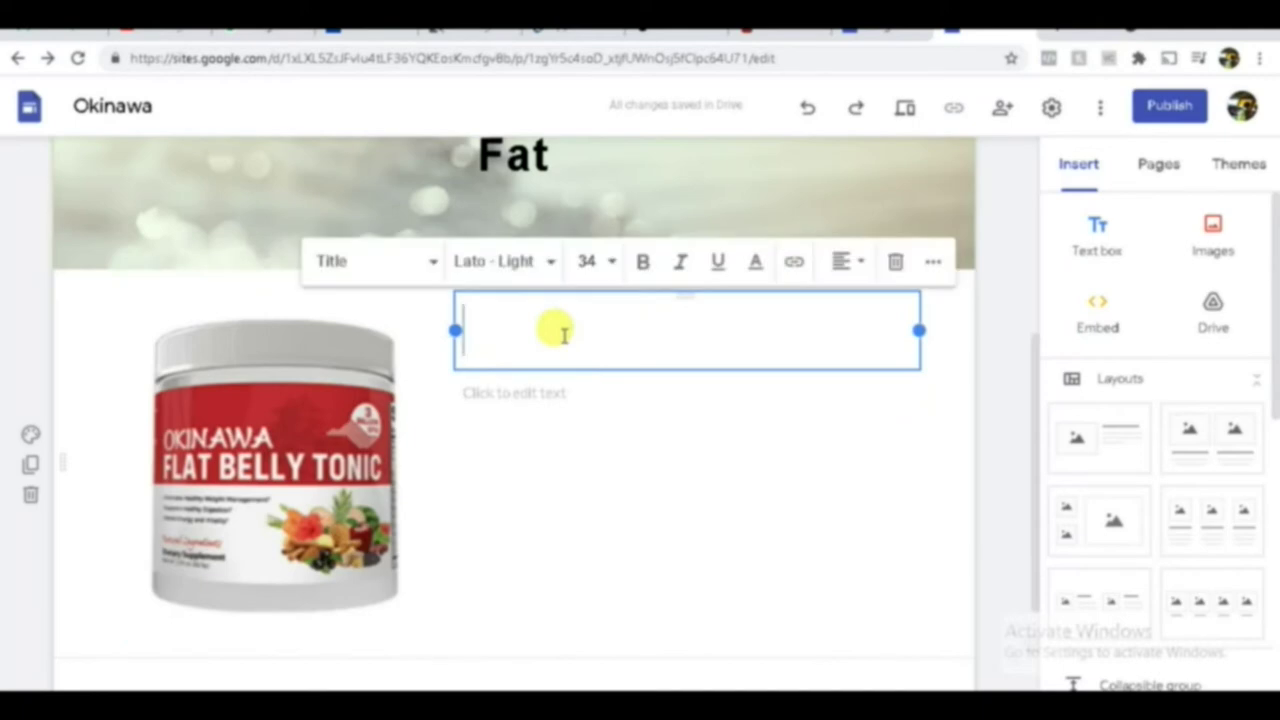
{"action": "left_click", "coordinate": [678, 36]}
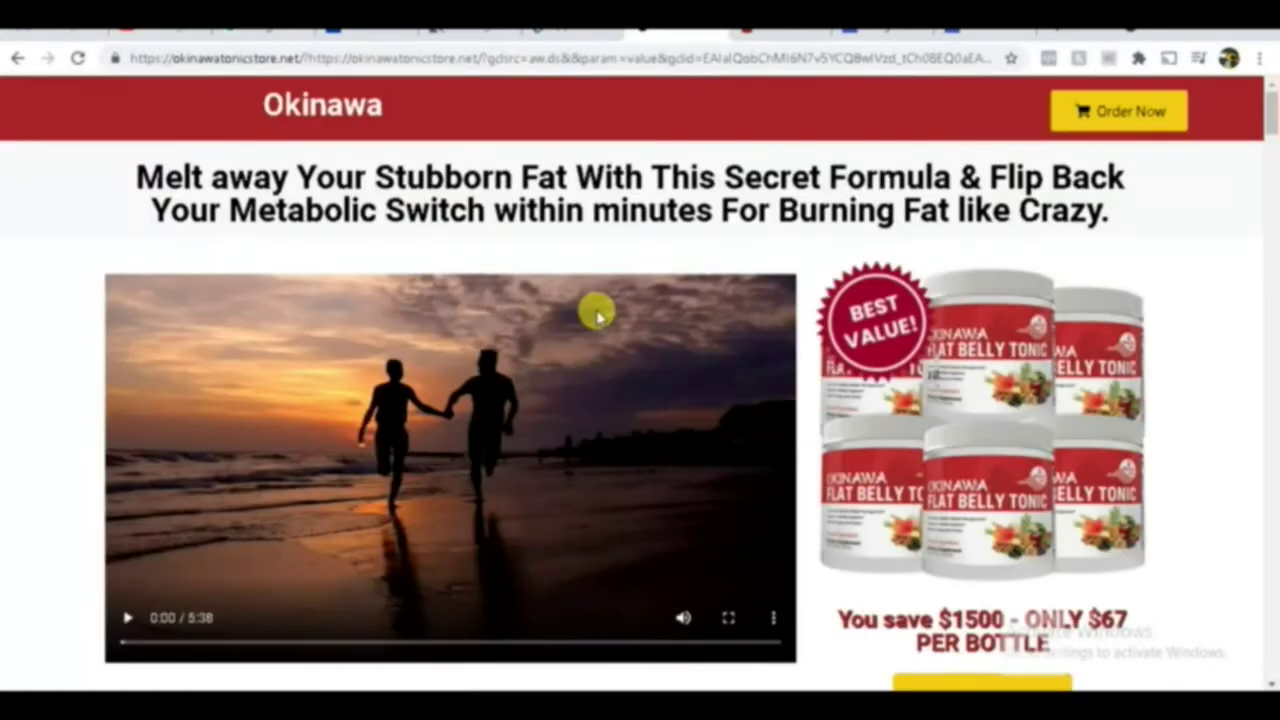
{"action": "scroll", "coordinate": [591, 309], "scroll_direction": "down", "scroll_amount": 10}
{"action": "scroll", "coordinate": [597, 318], "scroll_direction": "down", "scroll_amount": 10}
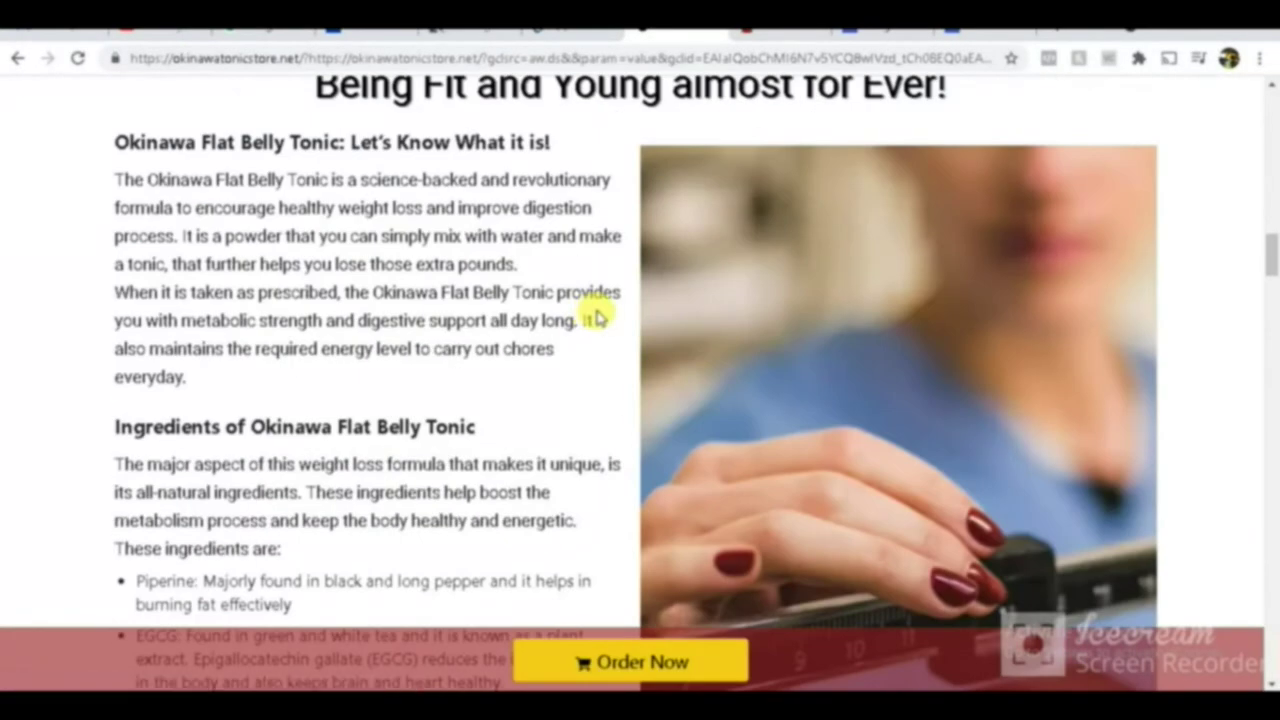
{"action": "left_click_drag", "start_coordinate": [113, 140], "coordinate": [553, 386]}
{"action": "key", "text": "ctrl+c"}
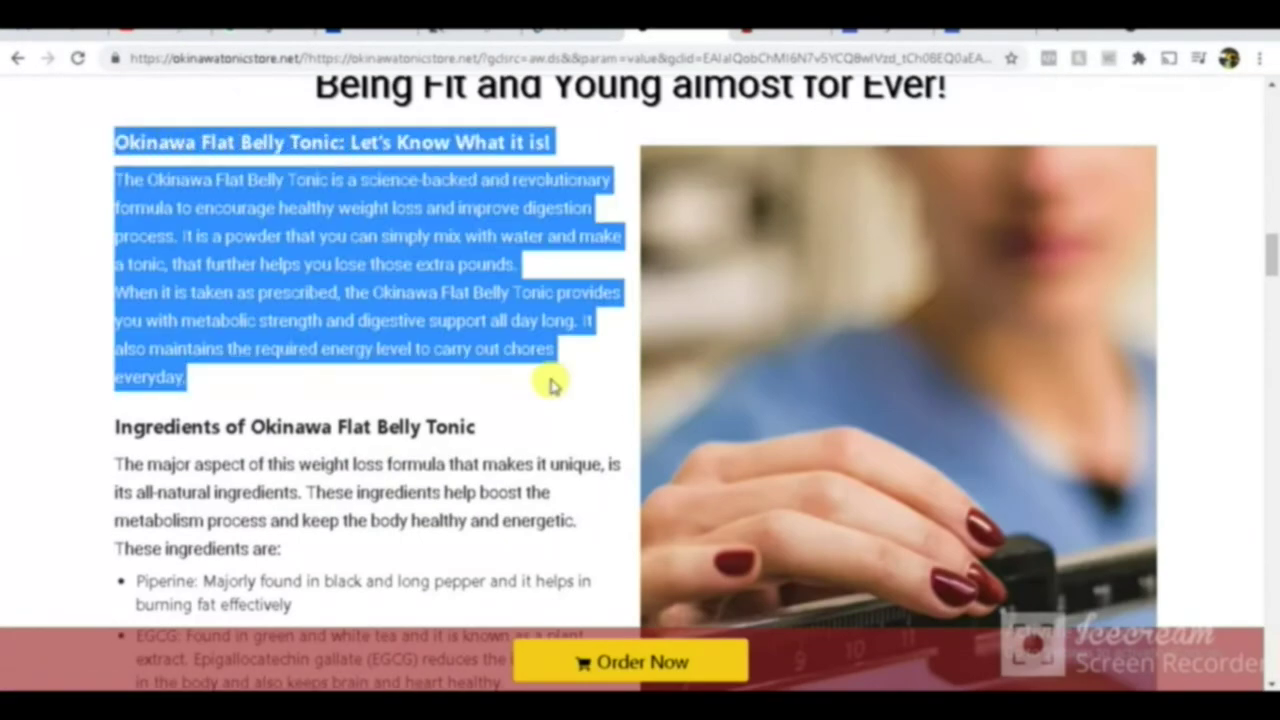
Step: Paste the copied description into the title text box beside the bottle image and add a blank line under its heading
{"action": "left_click", "coordinate": [978, 37]}
{"action": "left_click", "coordinate": [527, 330]}
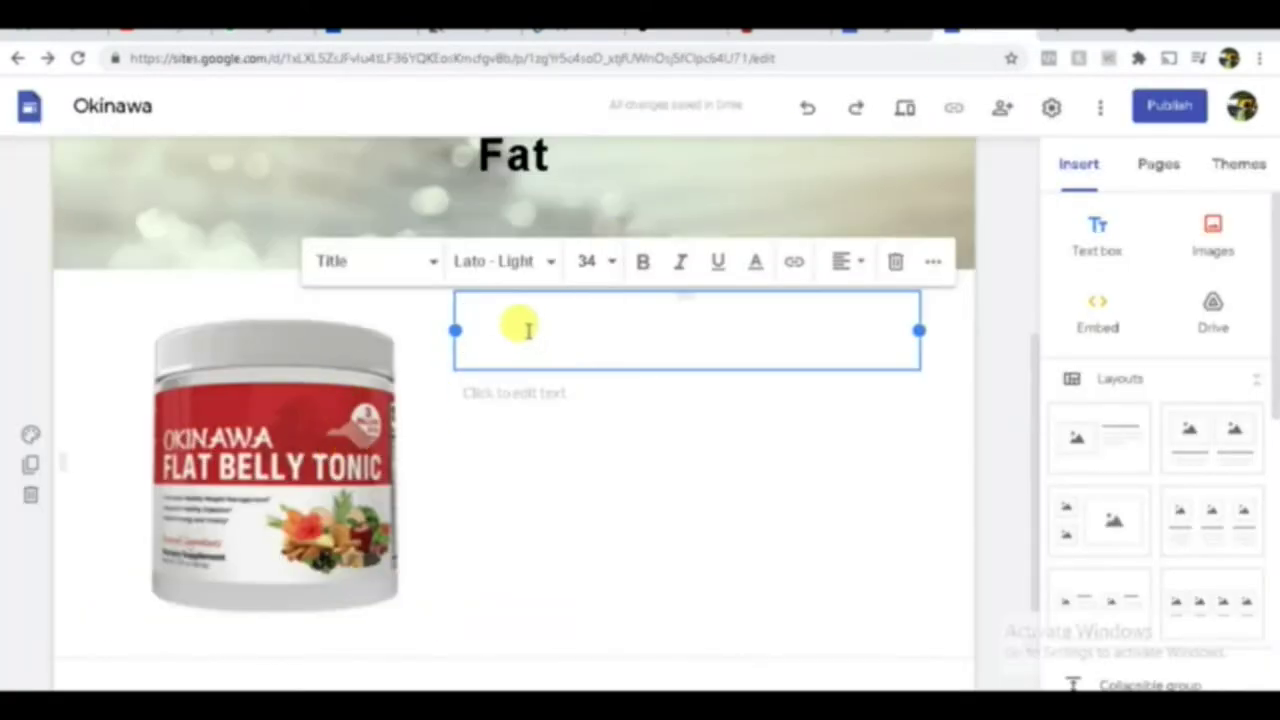
{"action": "key", "text": "ctrl+v"}
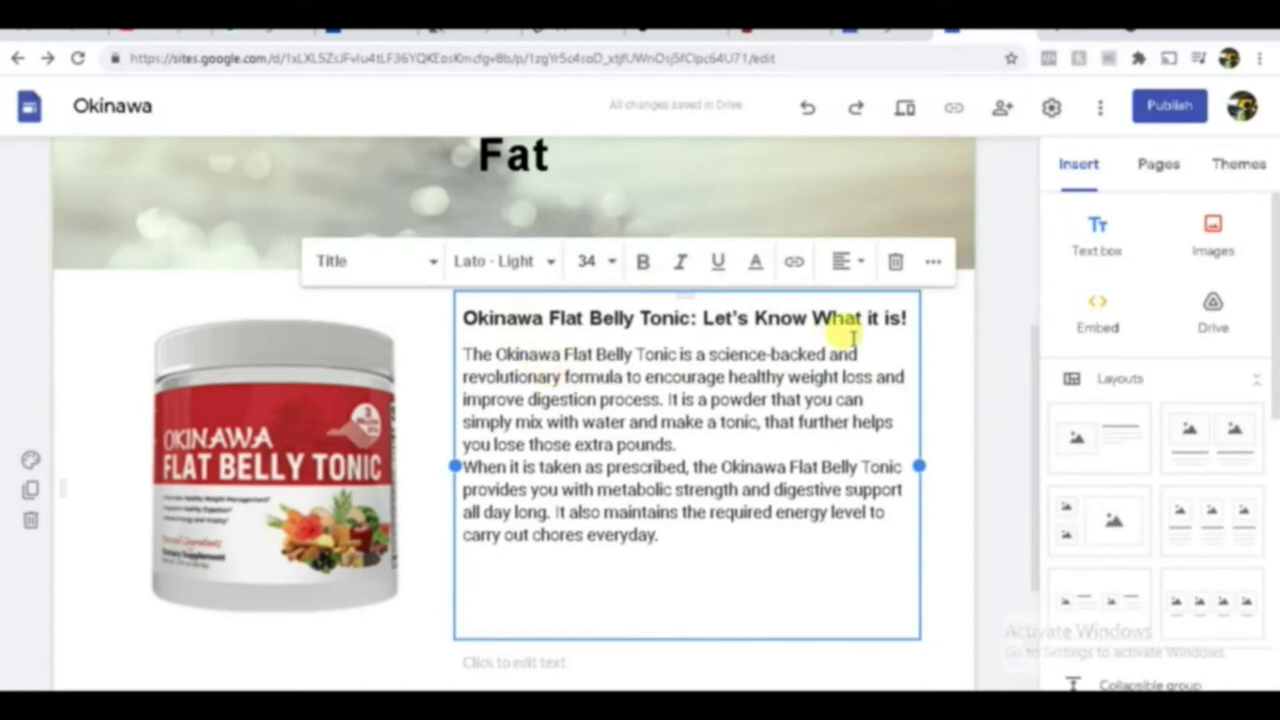
{"action": "left_click", "coordinate": [462, 352]}
{"action": "key", "text": "Return"}
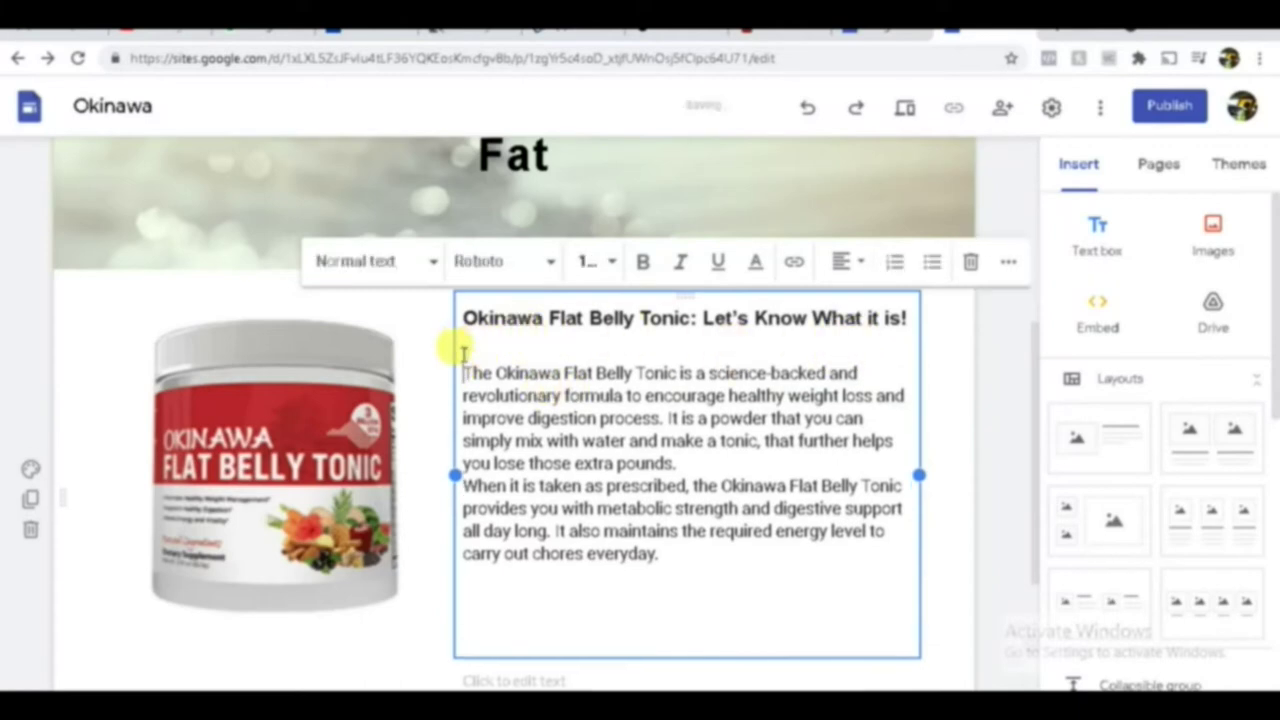
{"action": "left_click", "coordinate": [906, 318]}
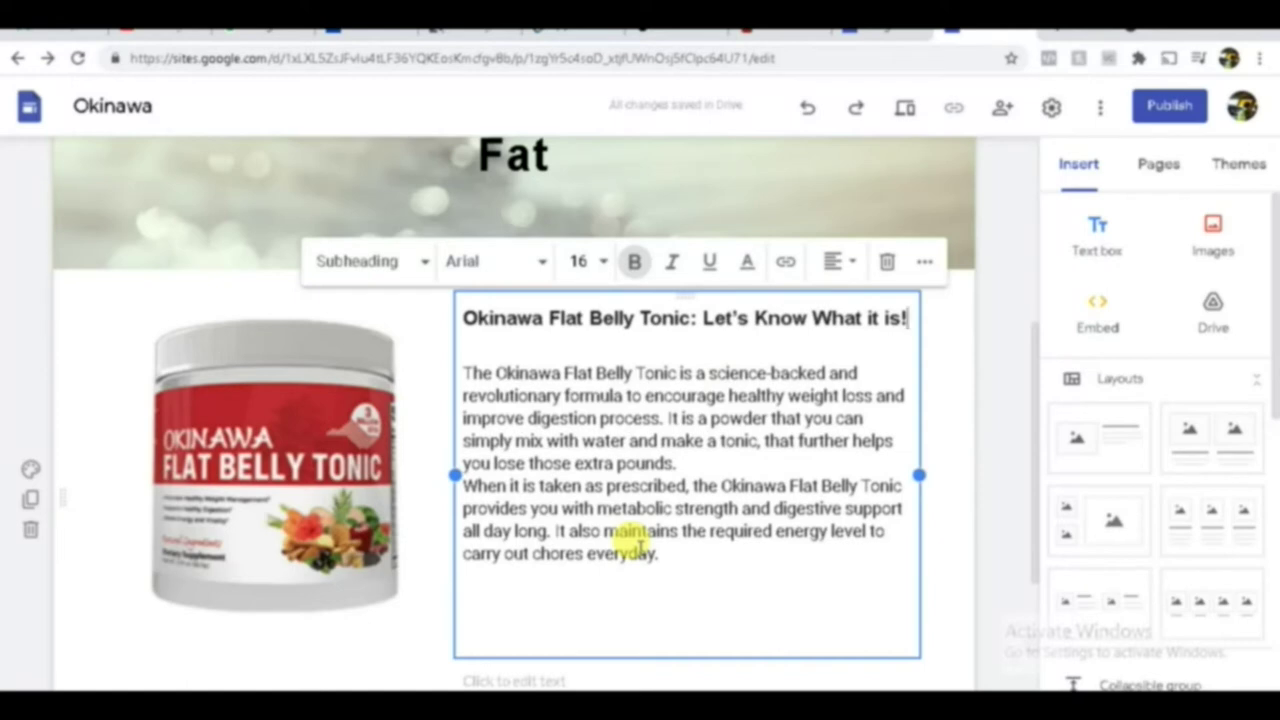
{"action": "left_click", "coordinate": [540, 604]}
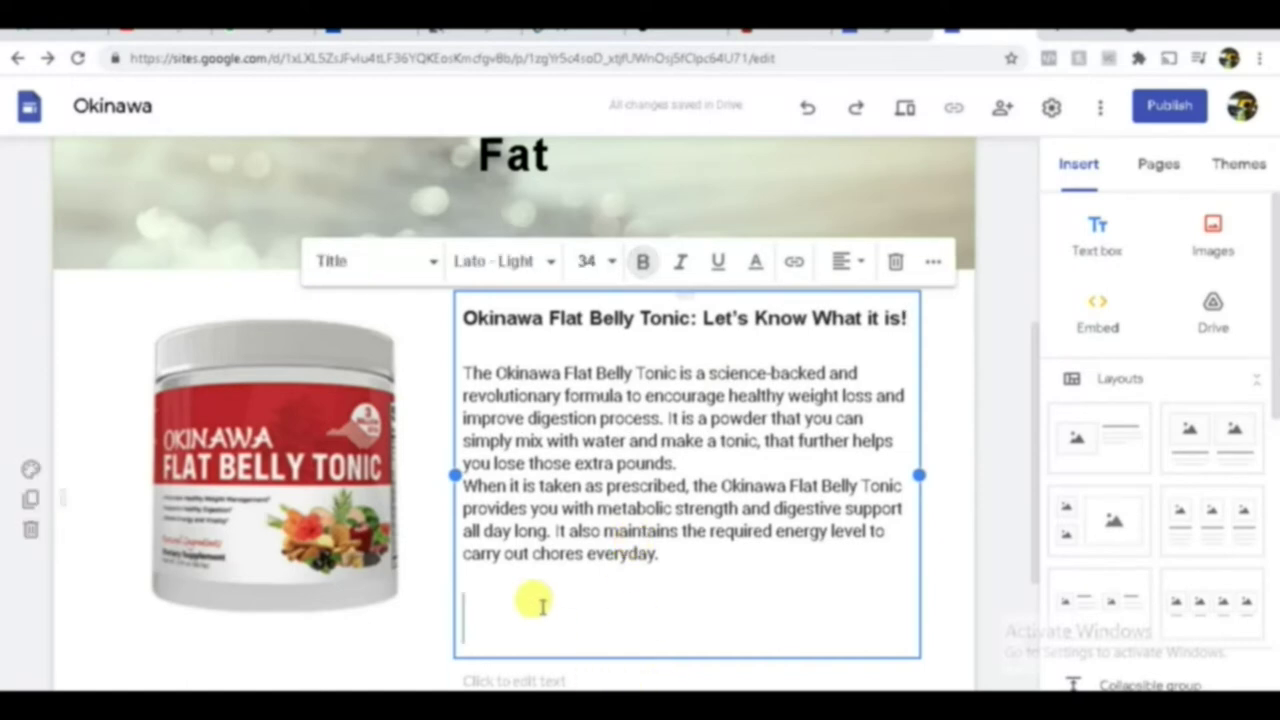
Step: Start inserting a button on the page and name it "Click here to get immediate access"
{"action": "scroll", "coordinate": [540, 604], "scroll_direction": "down", "scroll_amount": 2}
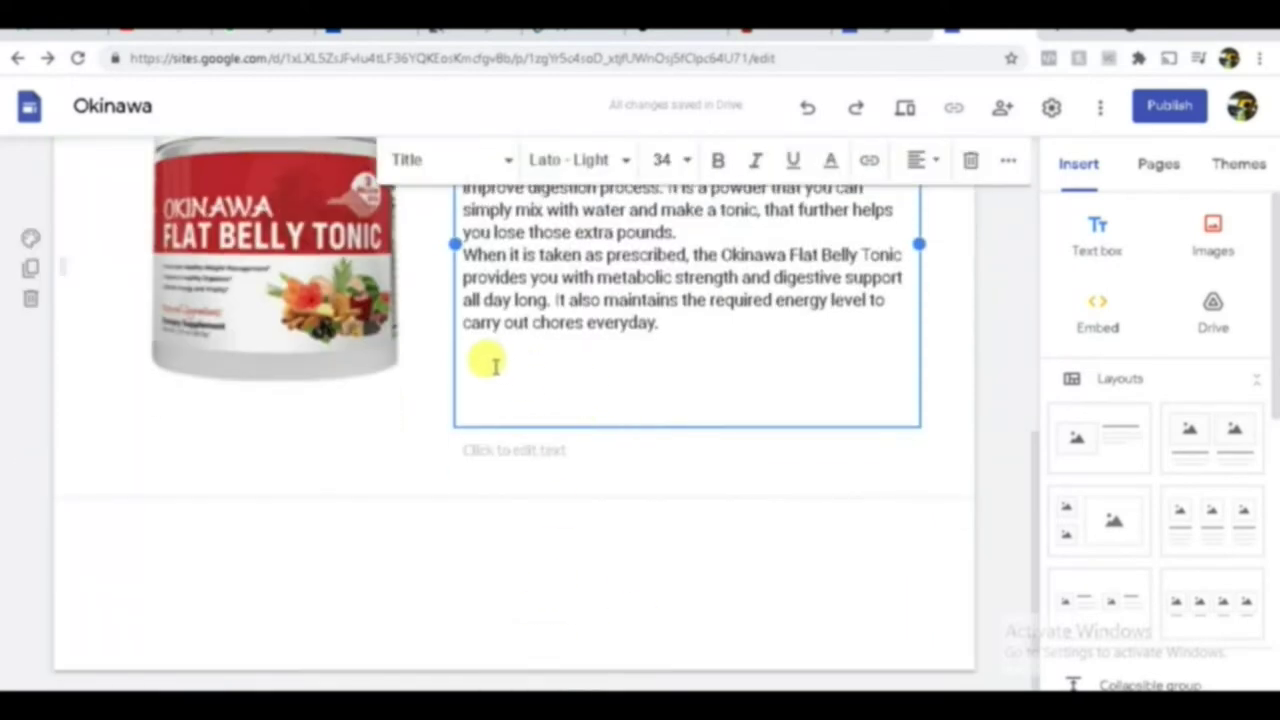
{"action": "scroll", "coordinate": [593, 390], "scroll_direction": "up", "scroll_amount": 2}
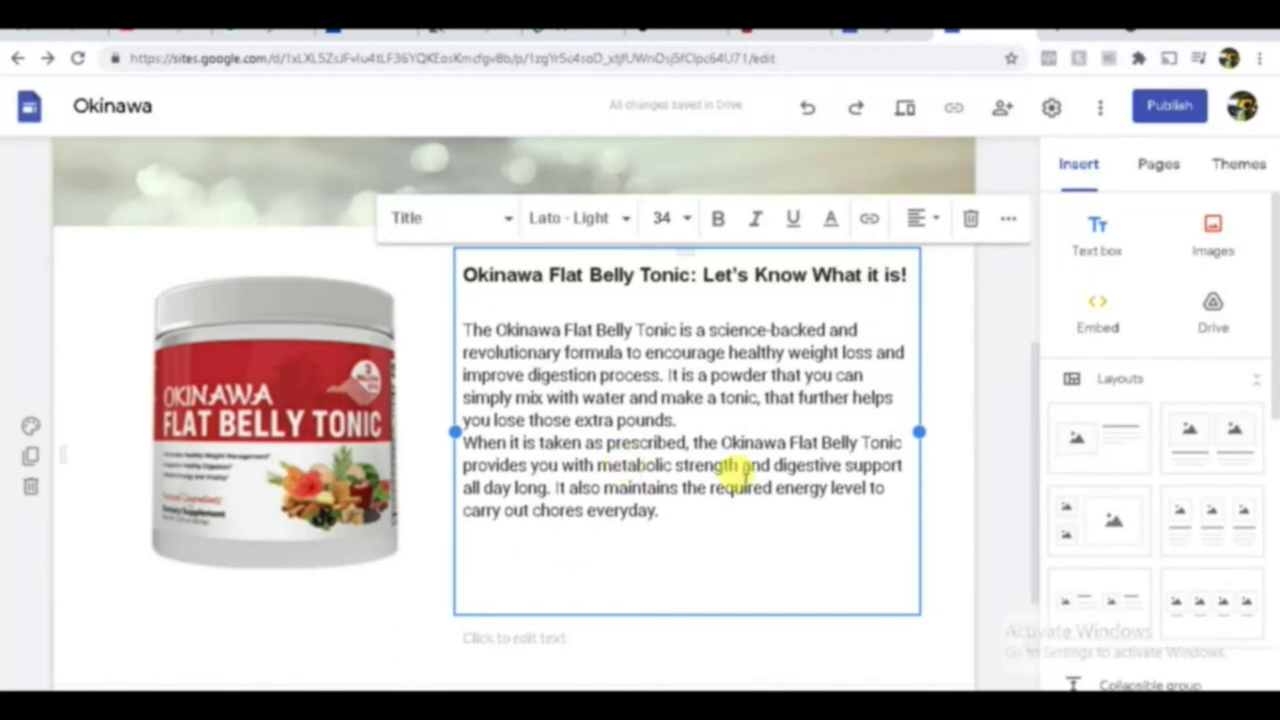
{"action": "scroll", "coordinate": [729, 451], "scroll_direction": "down", "scroll_amount": 2}
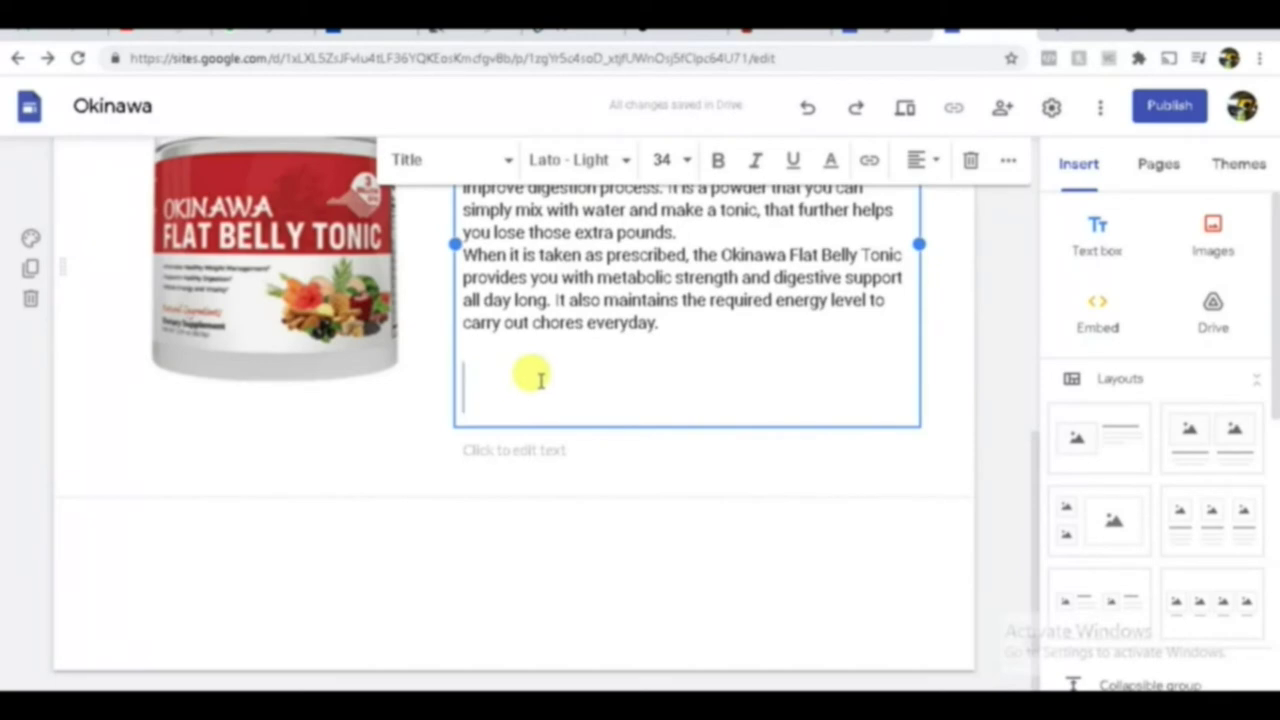
{"action": "scroll", "coordinate": [1168, 453], "scroll_direction": "down", "scroll_amount": 2}
{"action": "scroll", "coordinate": [1168, 453], "scroll_direction": "down", "scroll_amount": 4}
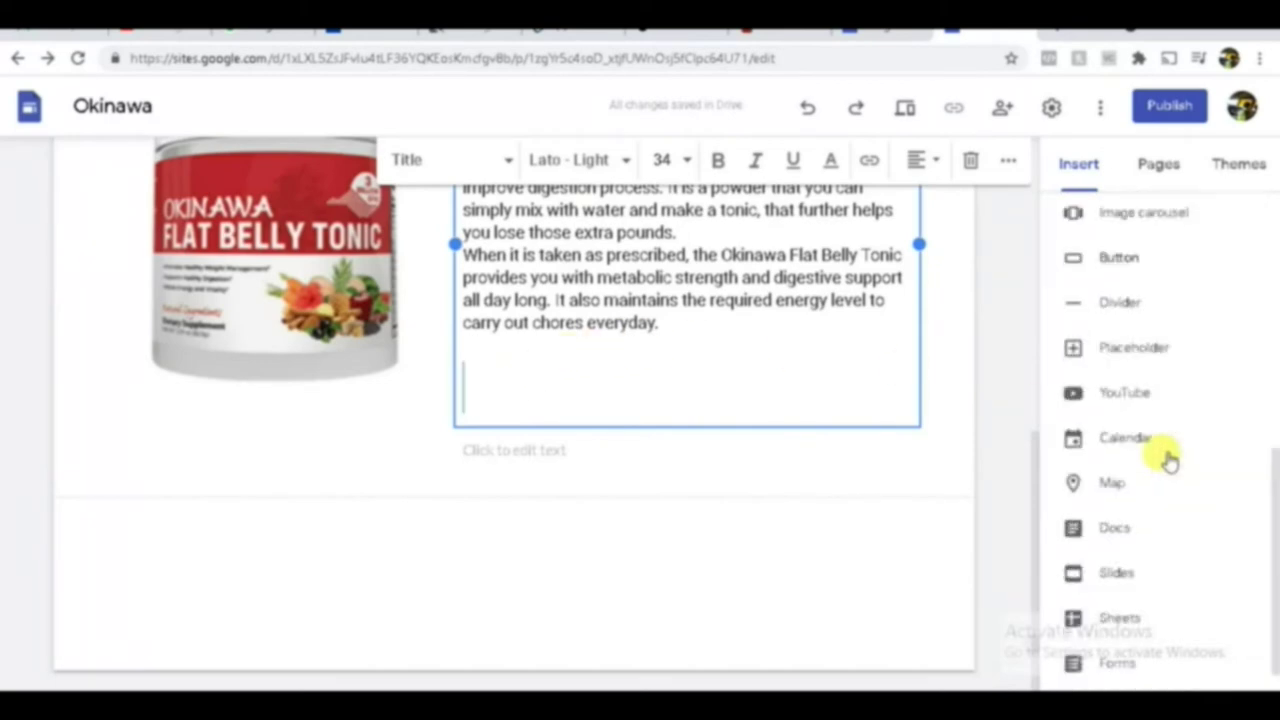
{"action": "left_click", "coordinate": [1117, 259]}
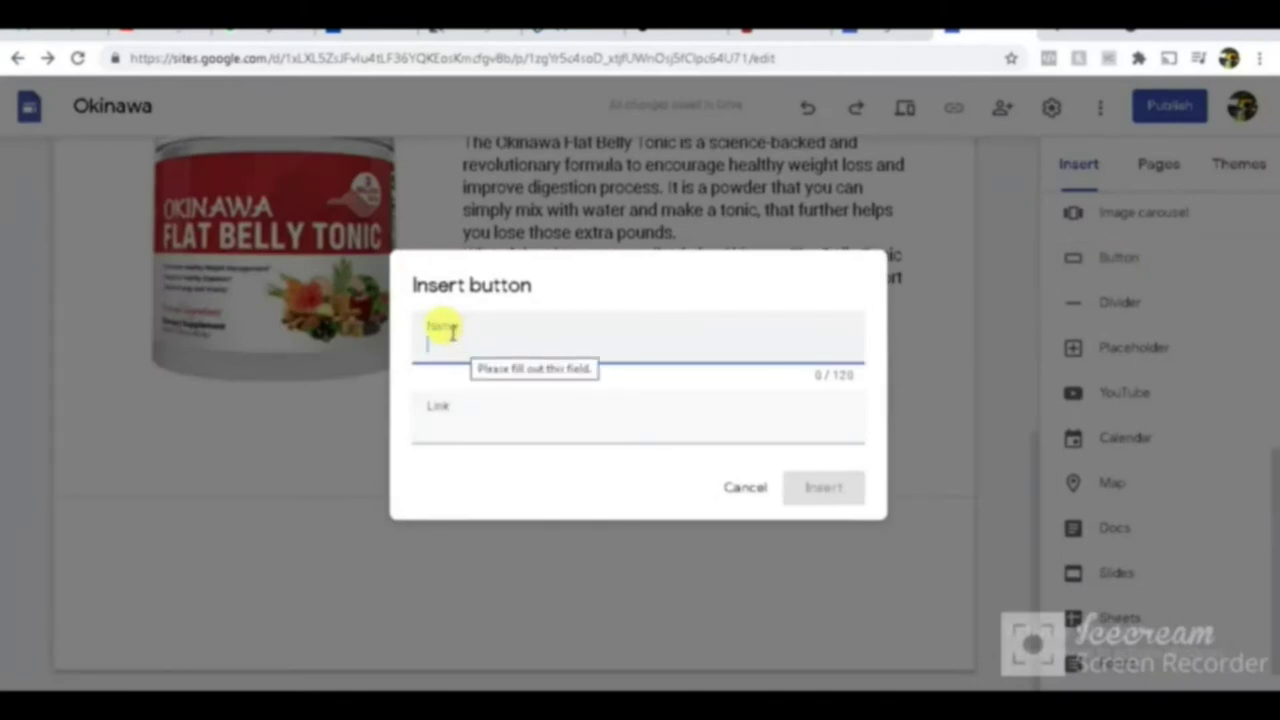
{"action": "type", "text": "G"}
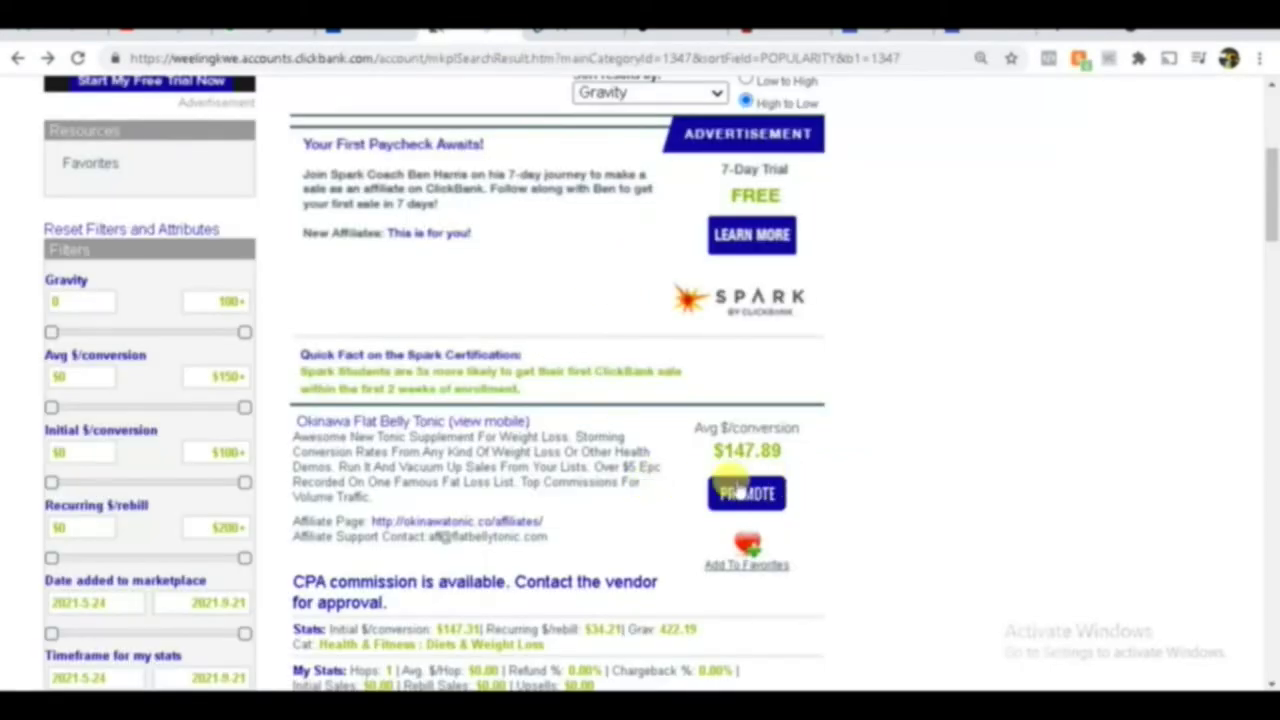
Step: Generate a HopLink for Okinawa Flat Belly Tonic in the ClickBank marketplace and copy the encrypted link
{"action": "left_click", "coordinate": [750, 495]}
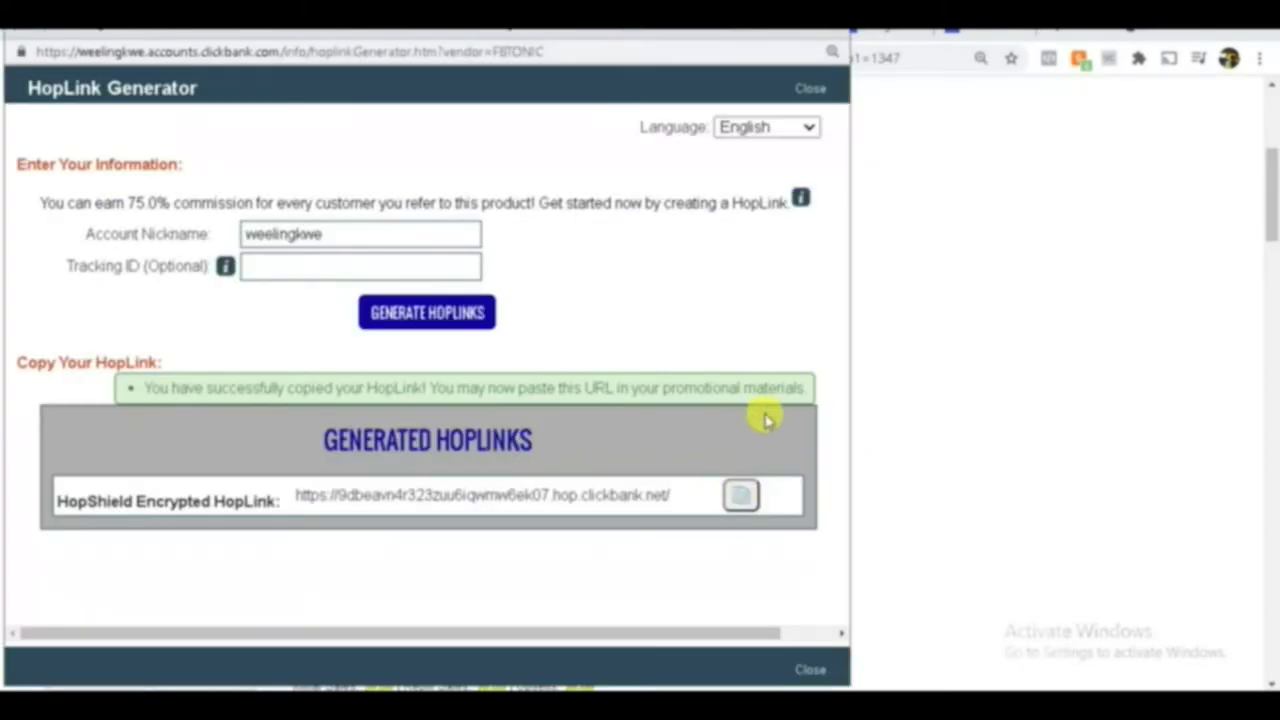
{"action": "left_click", "coordinate": [452, 318]}
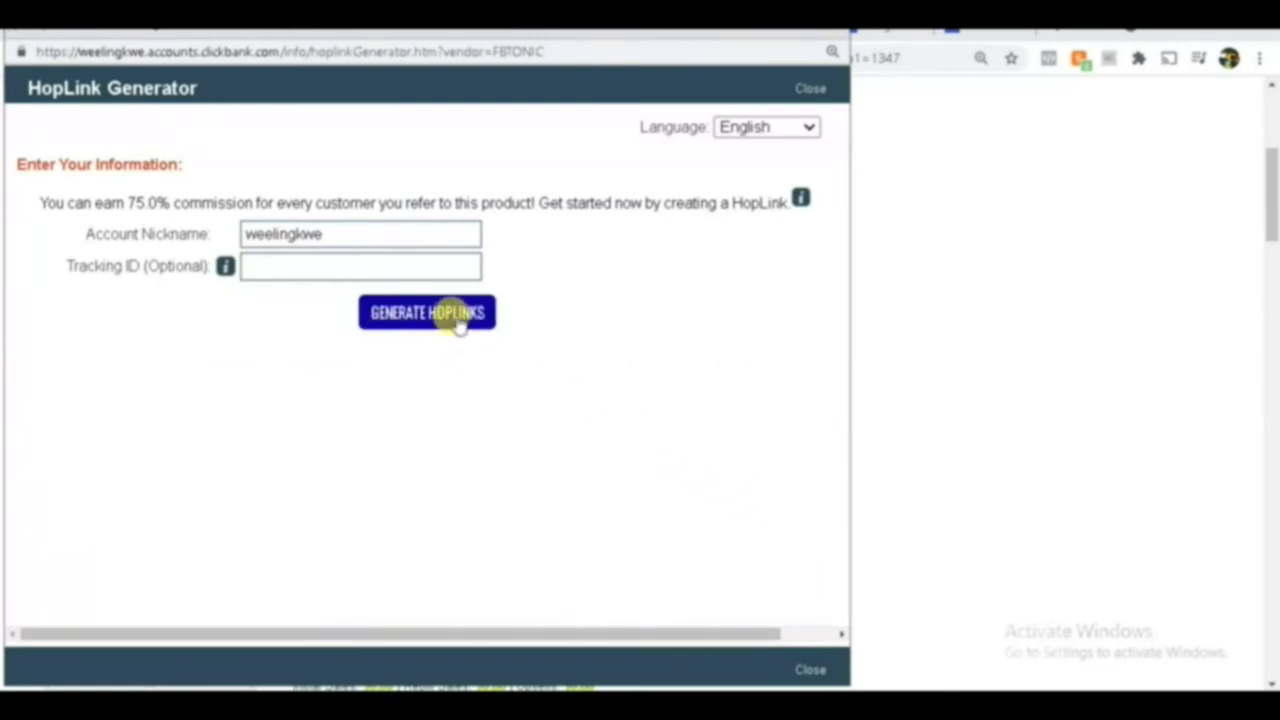
{"action": "left_click", "coordinate": [740, 478]}
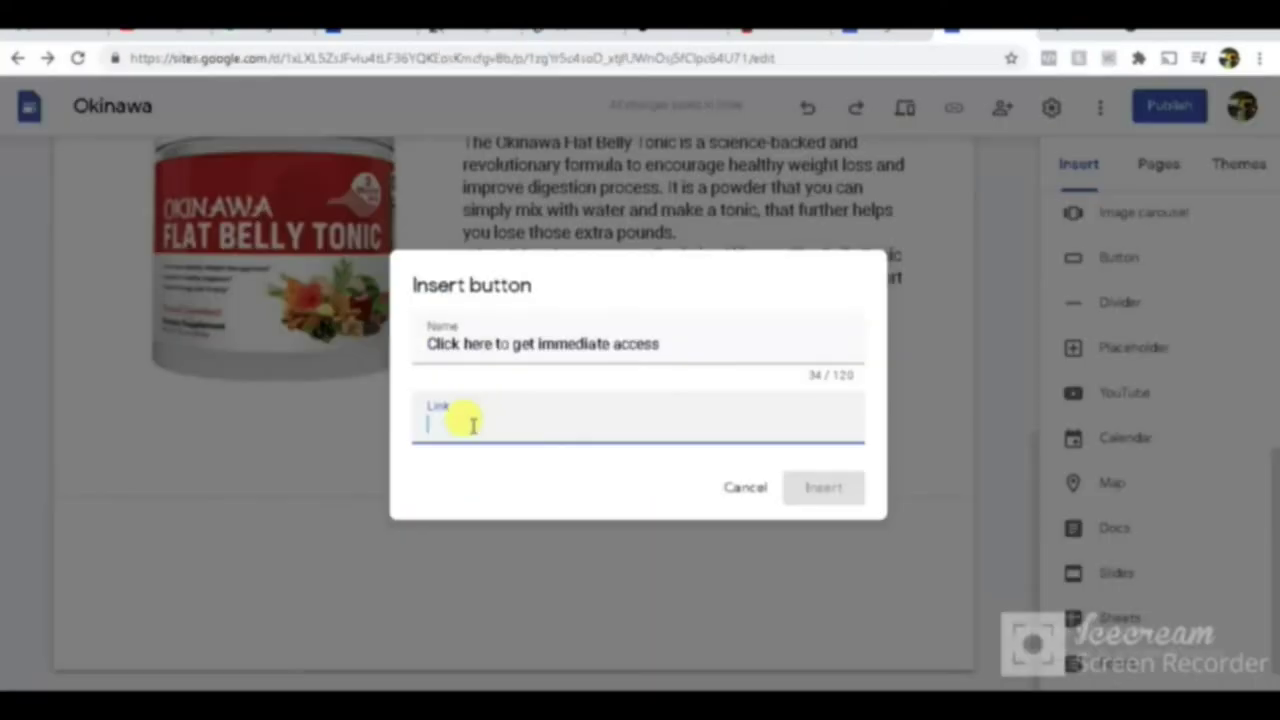
Step: Link the button to the copied HopLink, insert it, and place it directly beneath the product description at full column width
{"action": "key", "text": "ctrl+v"}
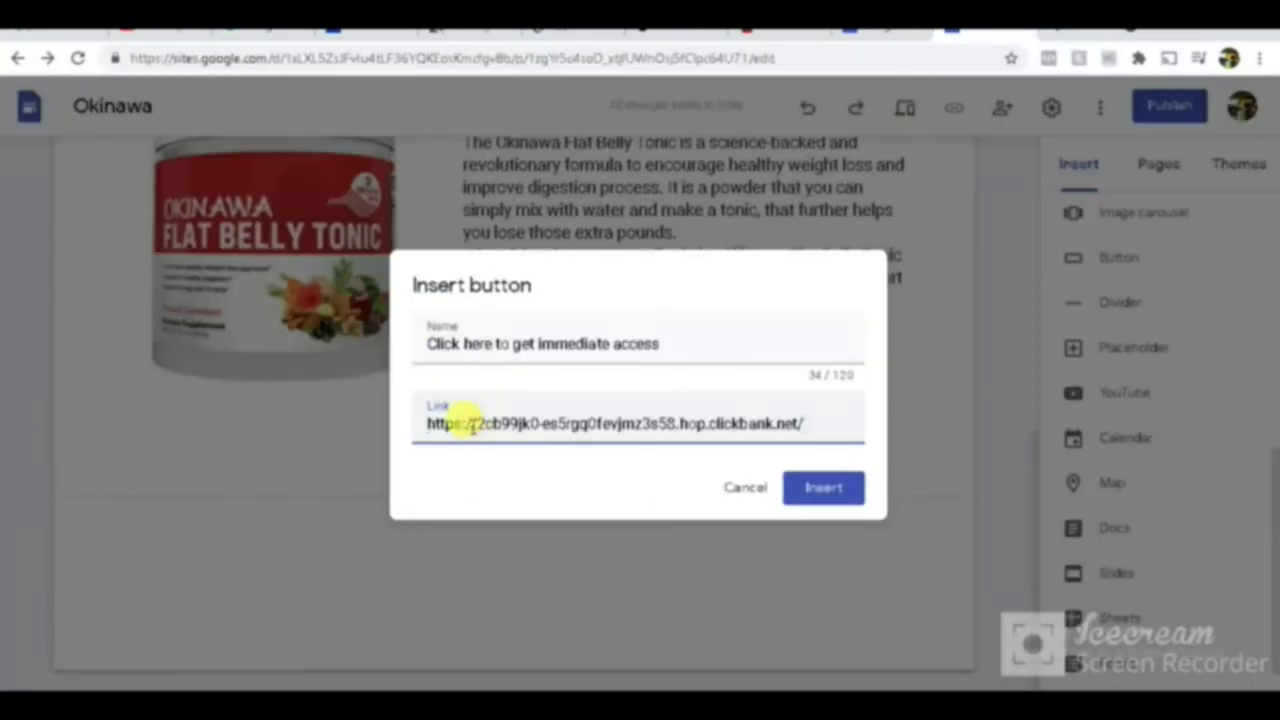
{"action": "left_click", "coordinate": [826, 498]}
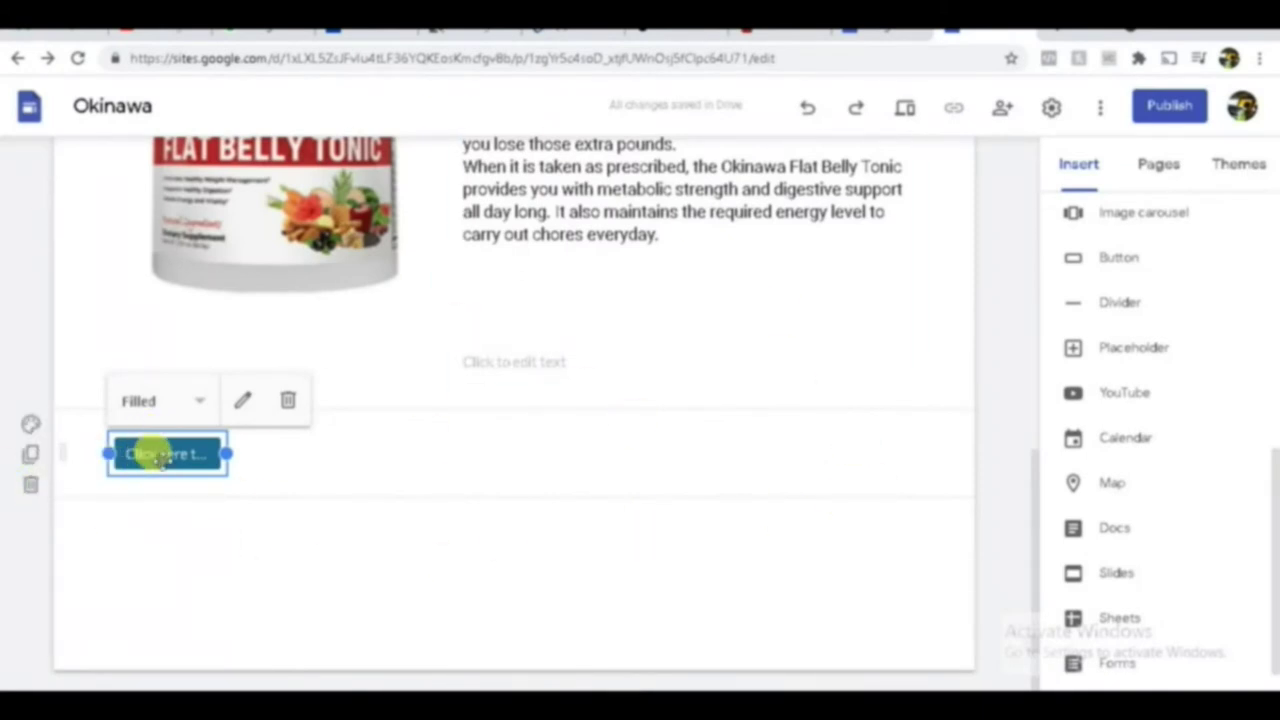
{"action": "left_click", "coordinate": [470, 560]}
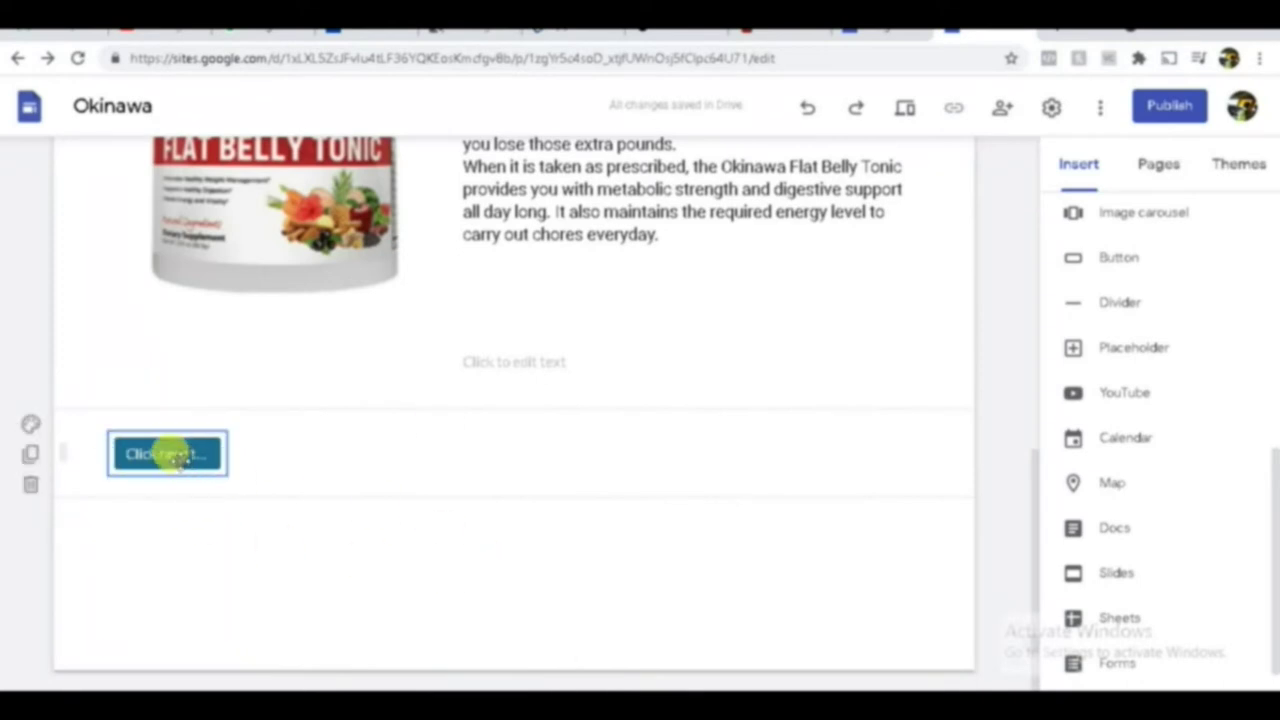
{"action": "left_click_drag", "start_coordinate": [170, 455], "coordinate": [531, 277]}
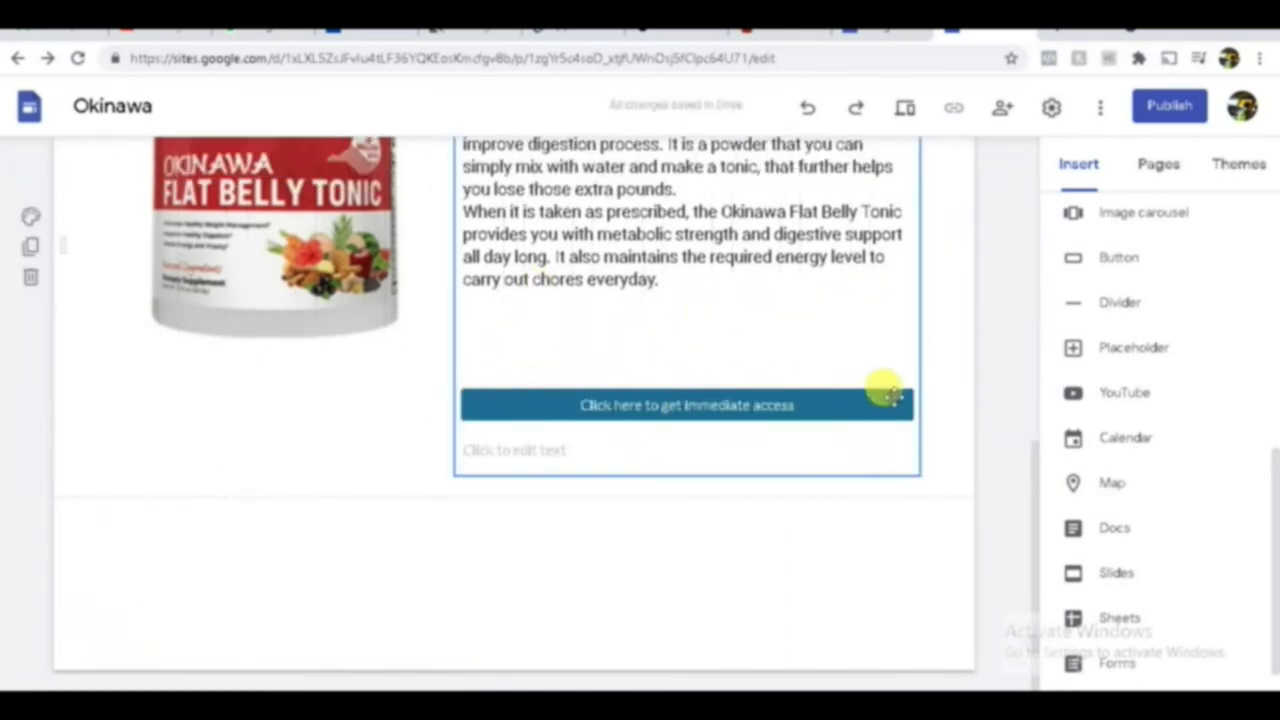
Step: Remove the empty line at the end of the description text so the button sits right below it
{"action": "scroll", "coordinate": [755, 495], "scroll_direction": "up", "scroll_amount": 5}
{"action": "scroll", "coordinate": [752, 490], "scroll_direction": "down", "scroll_amount": 4}
{"action": "left_click", "coordinate": [743, 515]}
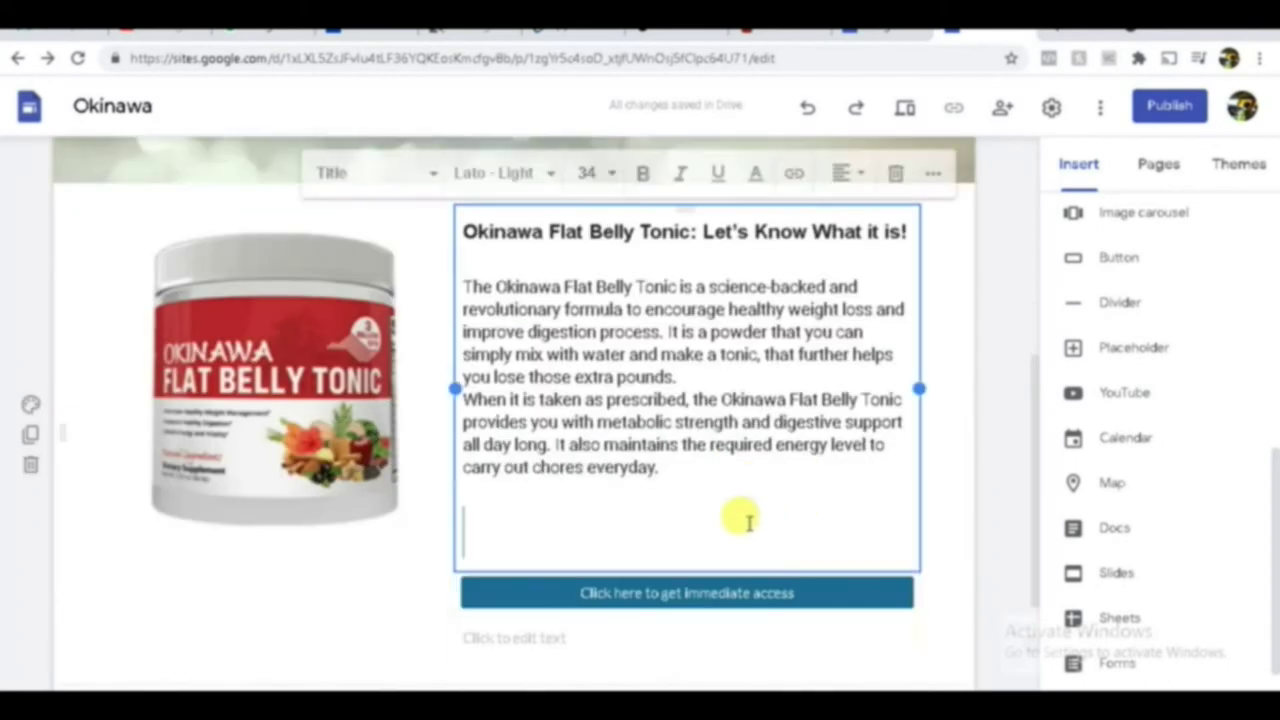
{"action": "key", "text": "BackSpace"}
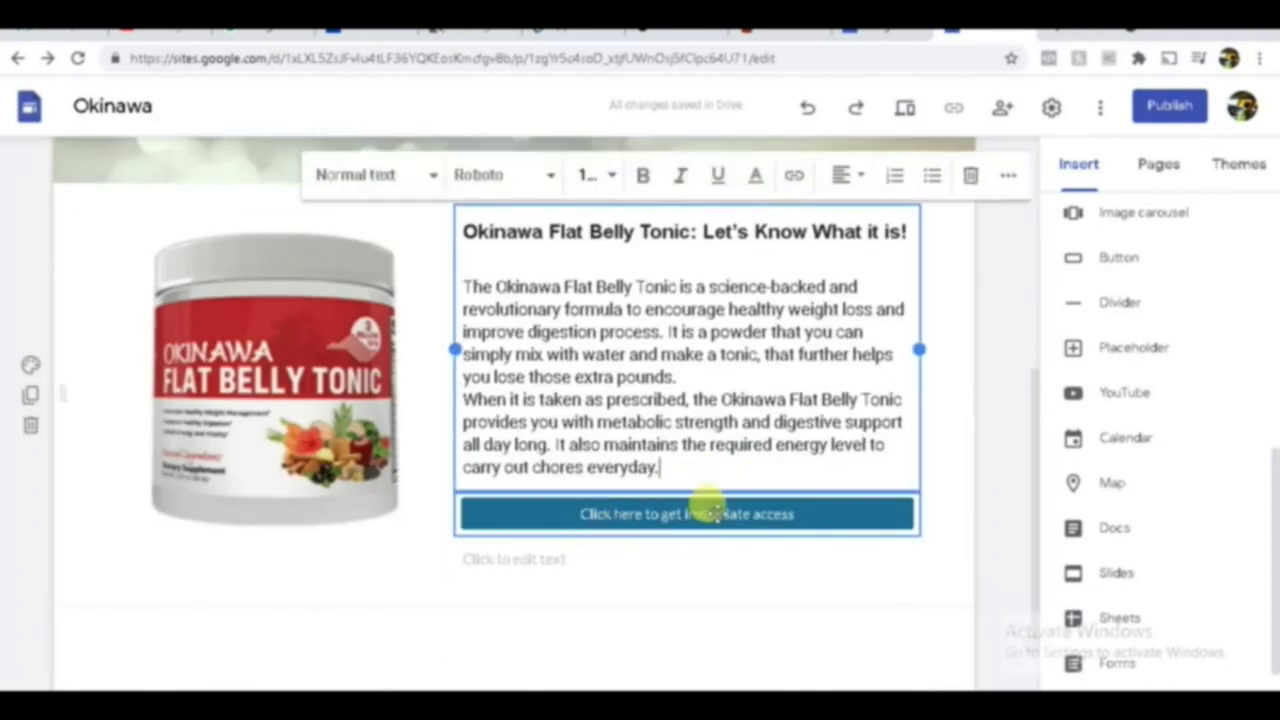
Step: Review the page from the headline banner through the product image and description to the immediate-access button
{"action": "left_click", "coordinate": [712, 514]}
{"action": "mouse_move", "coordinate": [712, 514]}
{"action": "left_mouse_down"}
{"action": "mouse_move", "coordinate": [580, 543]}
{"action": "mouse_move", "coordinate": [580, 503]}
{"action": "mouse_move", "coordinate": [703, 494]}
{"action": "left_mouse_up"}
{"action": "left_click", "coordinate": [712, 425]}
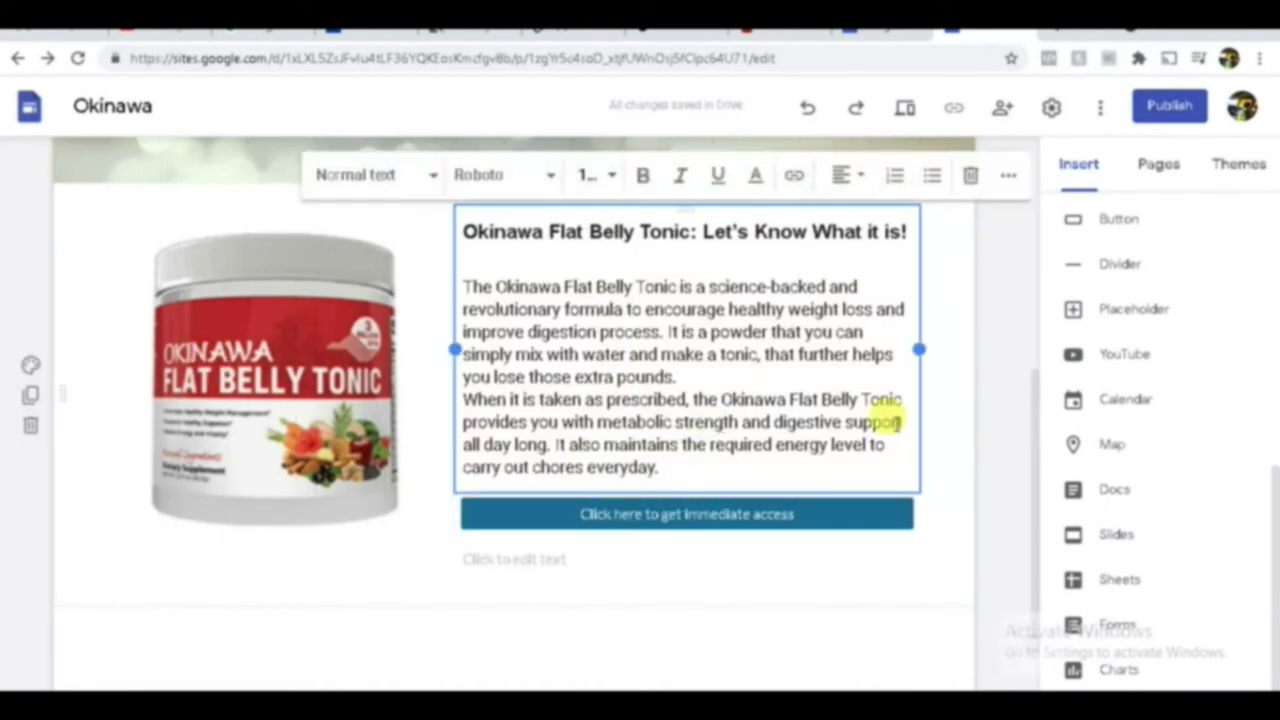
{"action": "scroll", "coordinate": [703, 420], "scroll_direction": "up", "scroll_amount": 5}
{"action": "scroll", "coordinate": [486, 400], "scroll_direction": "down", "scroll_amount": 2}
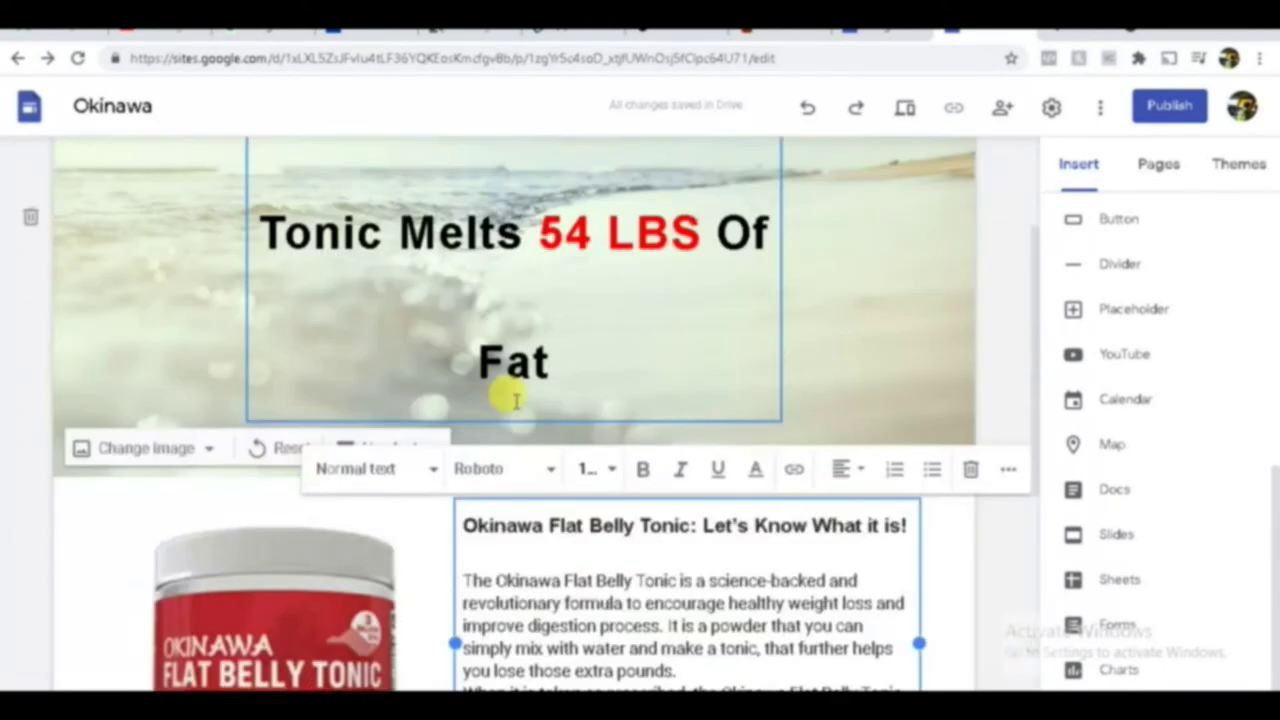
{"action": "scroll", "coordinate": [509, 391], "scroll_direction": "up", "scroll_amount": 2}
{"action": "scroll", "coordinate": [457, 309], "scroll_direction": "down", "scroll_amount": 4}
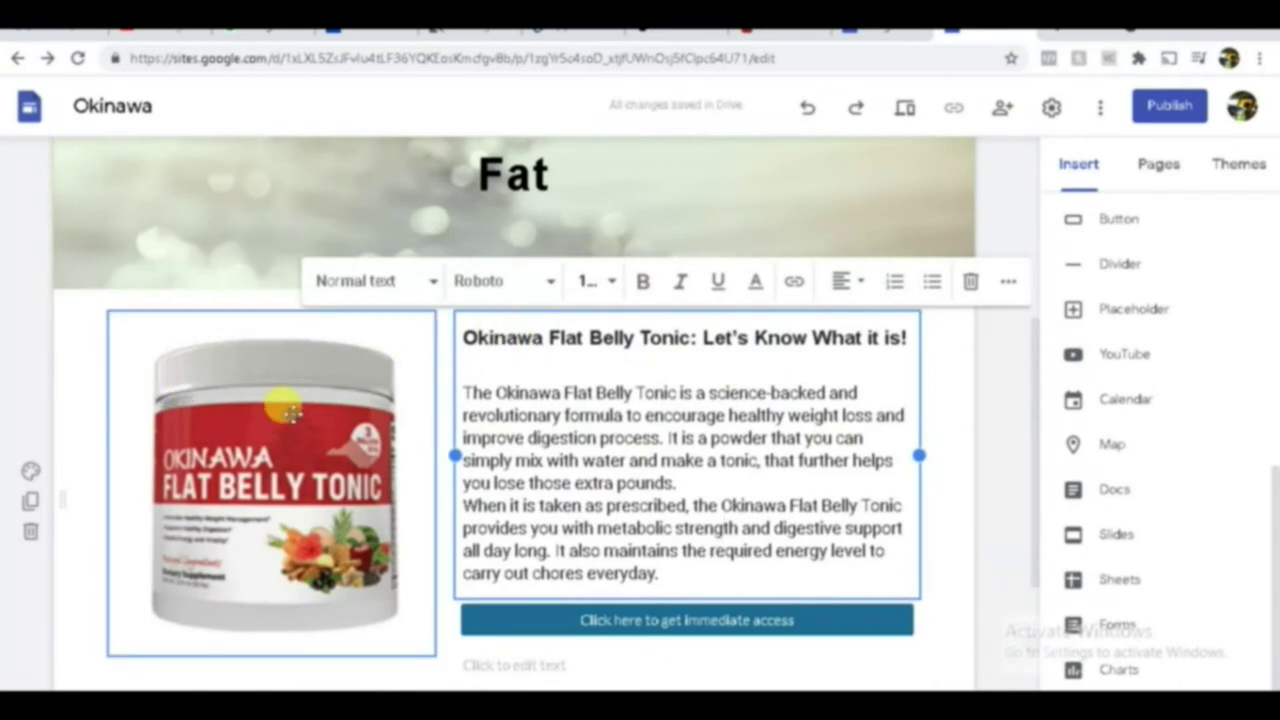
{"action": "scroll", "coordinate": [660, 390], "scroll_direction": "down", "scroll_amount": 2}
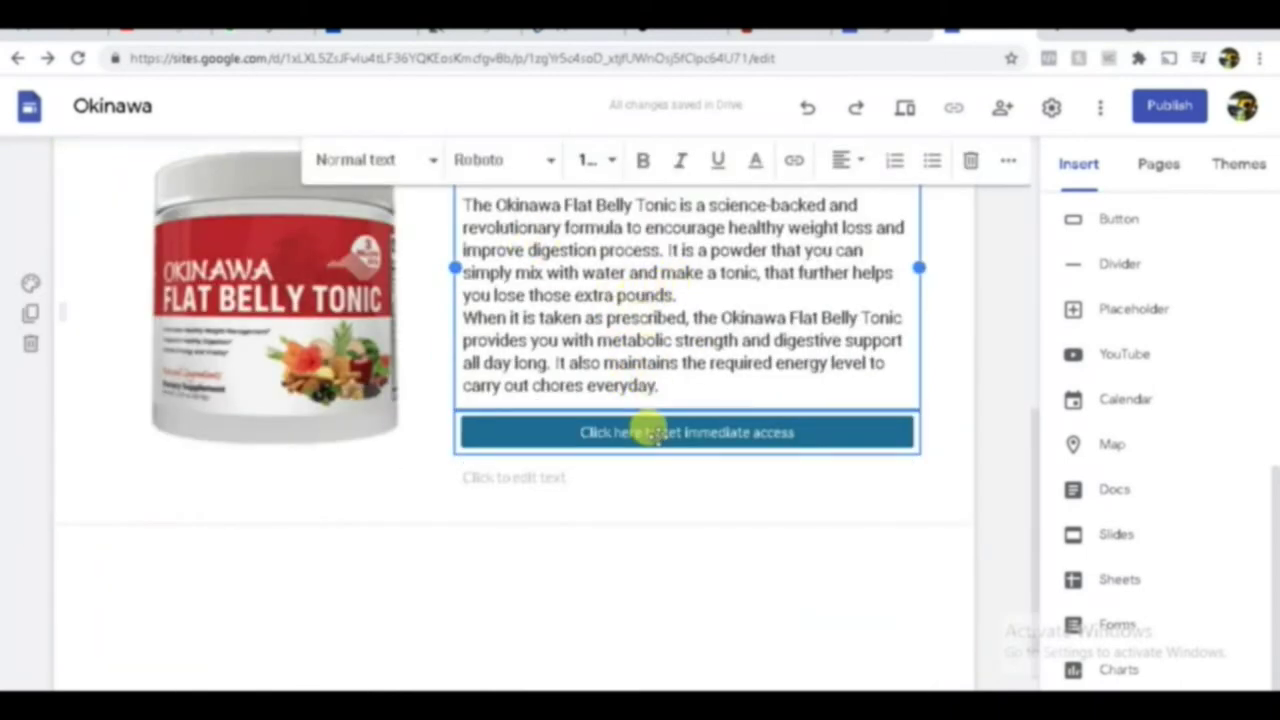
{"action": "scroll", "coordinate": [560, 480], "scroll_direction": "down", "scroll_amount": 1}
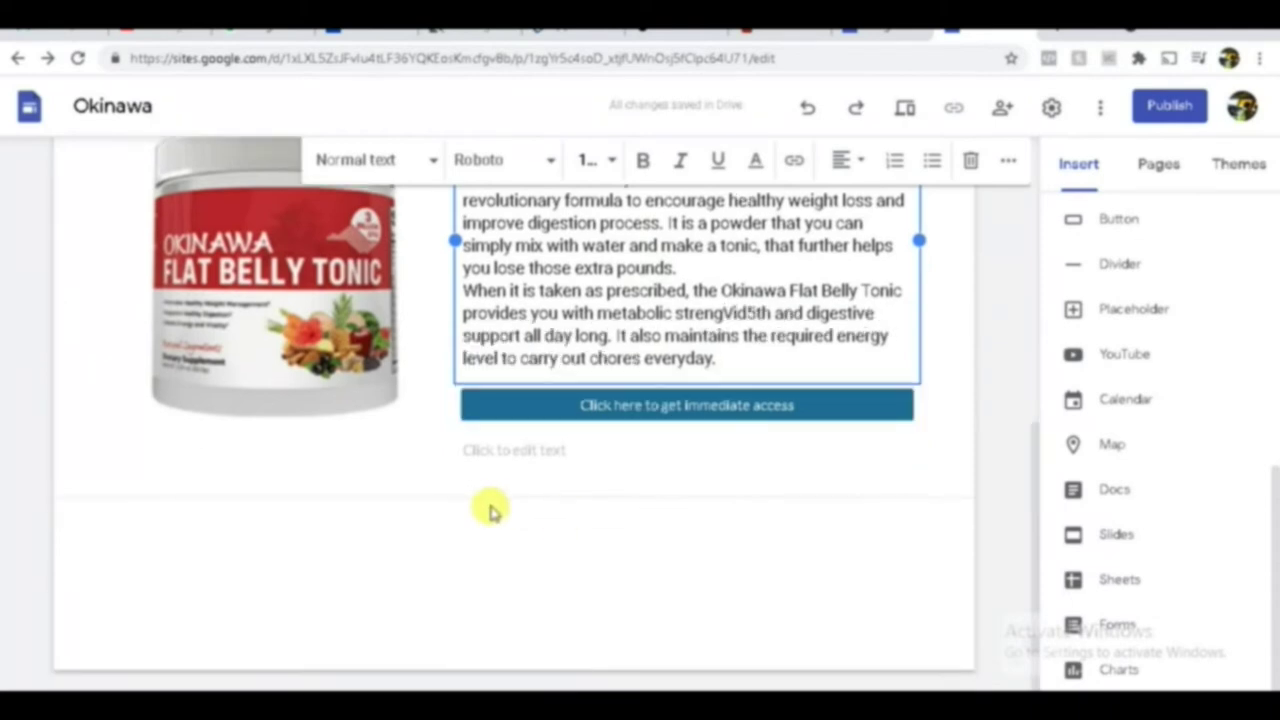
Step: Add an empty text box below the product image and description section
{"action": "left_click", "coordinate": [594, 500]}
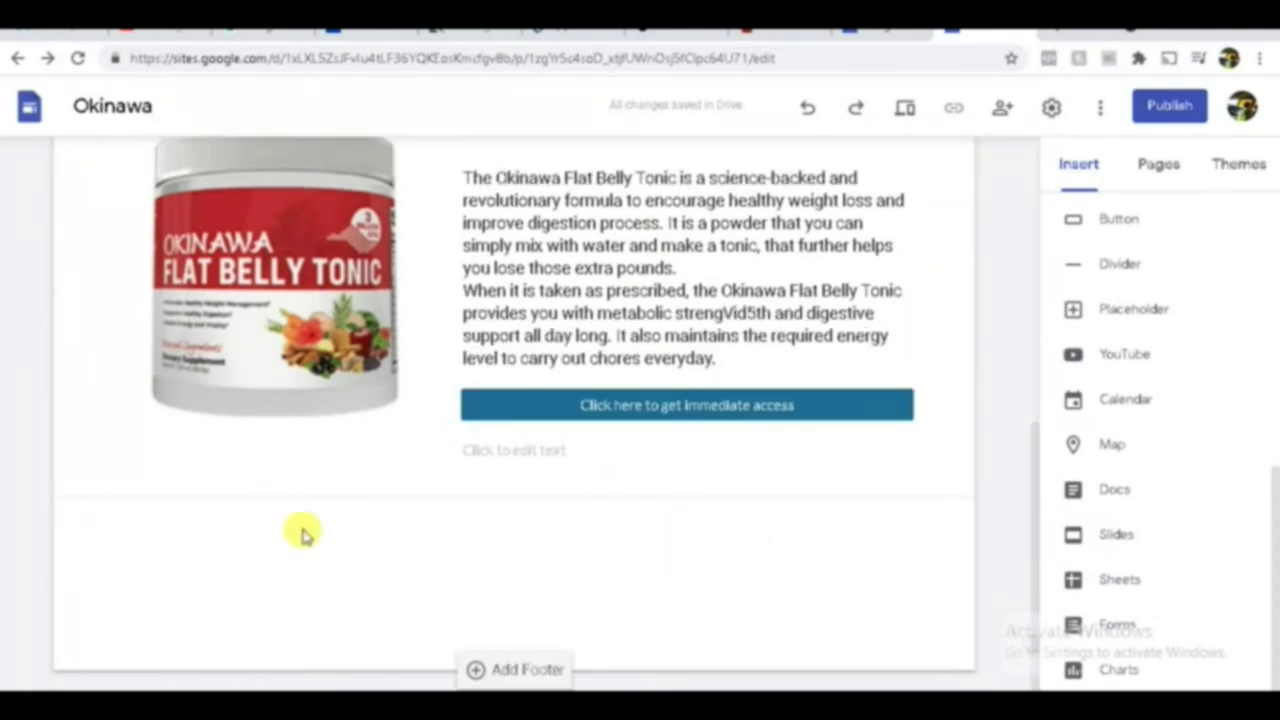
{"action": "scroll", "coordinate": [1145, 405], "scroll_direction": "up", "scroll_amount": 8}
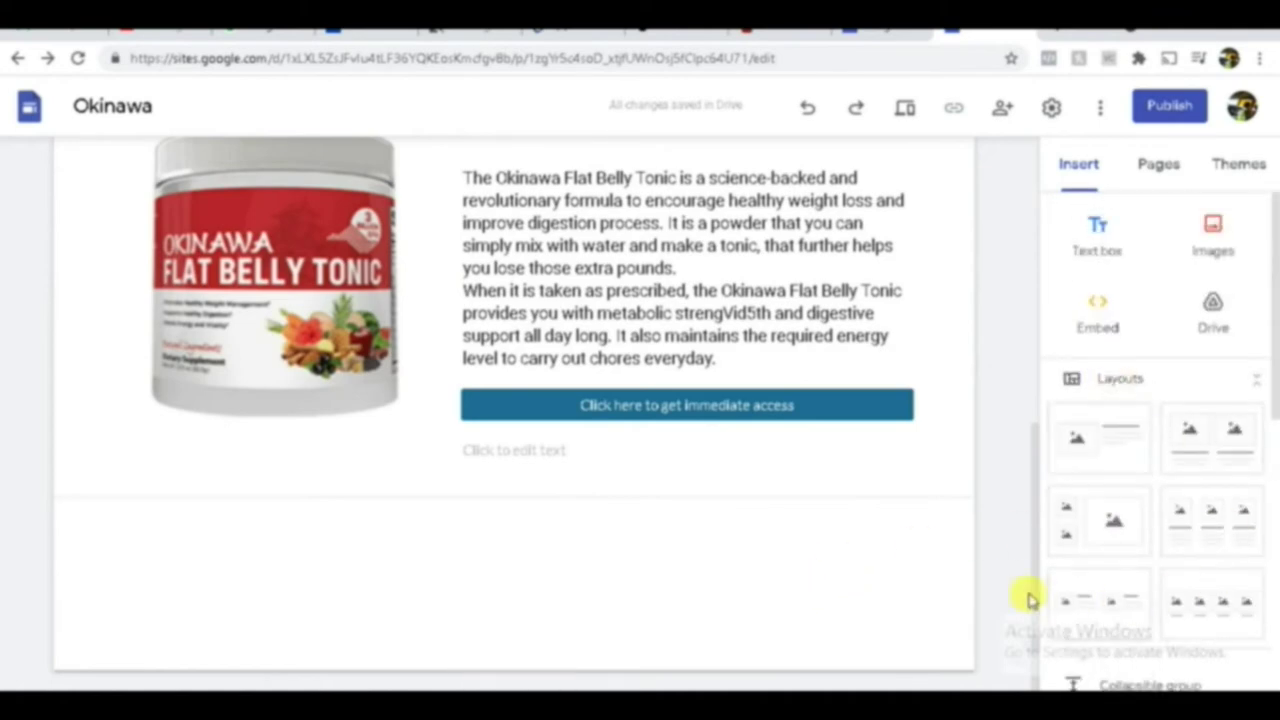
{"action": "left_click", "coordinate": [1097, 233]}
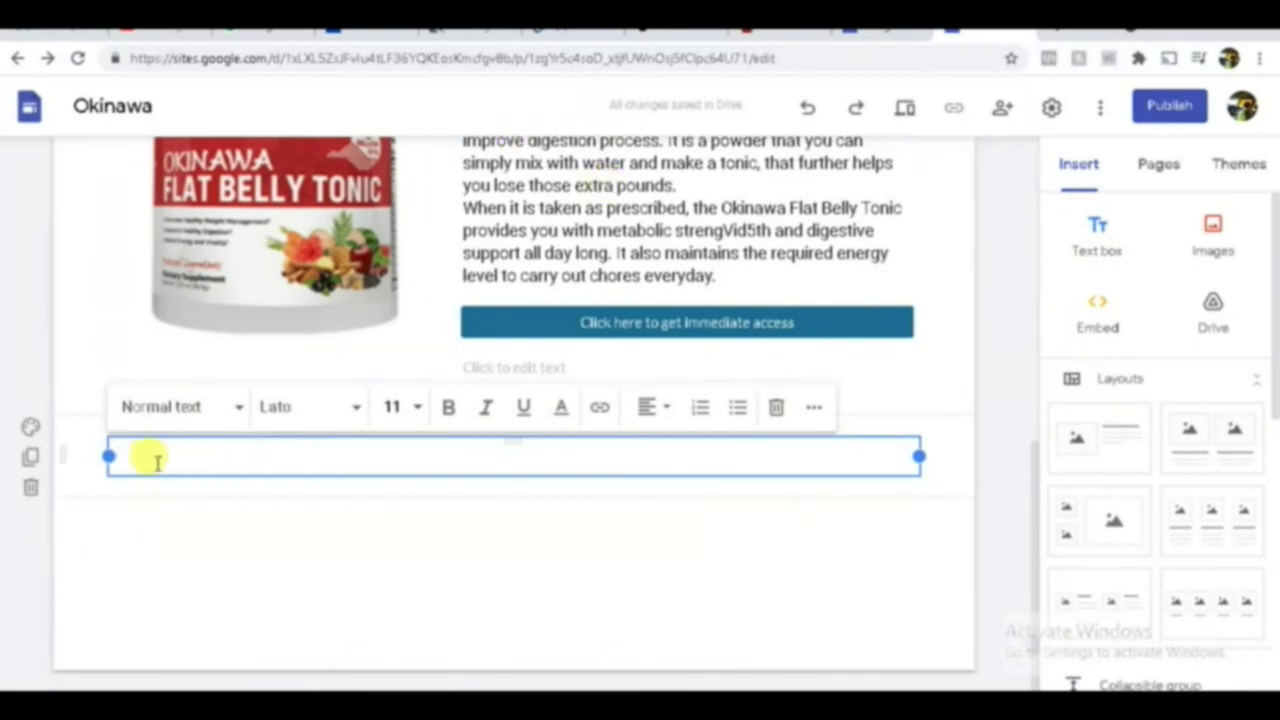
{"action": "type", "text": "fd"}
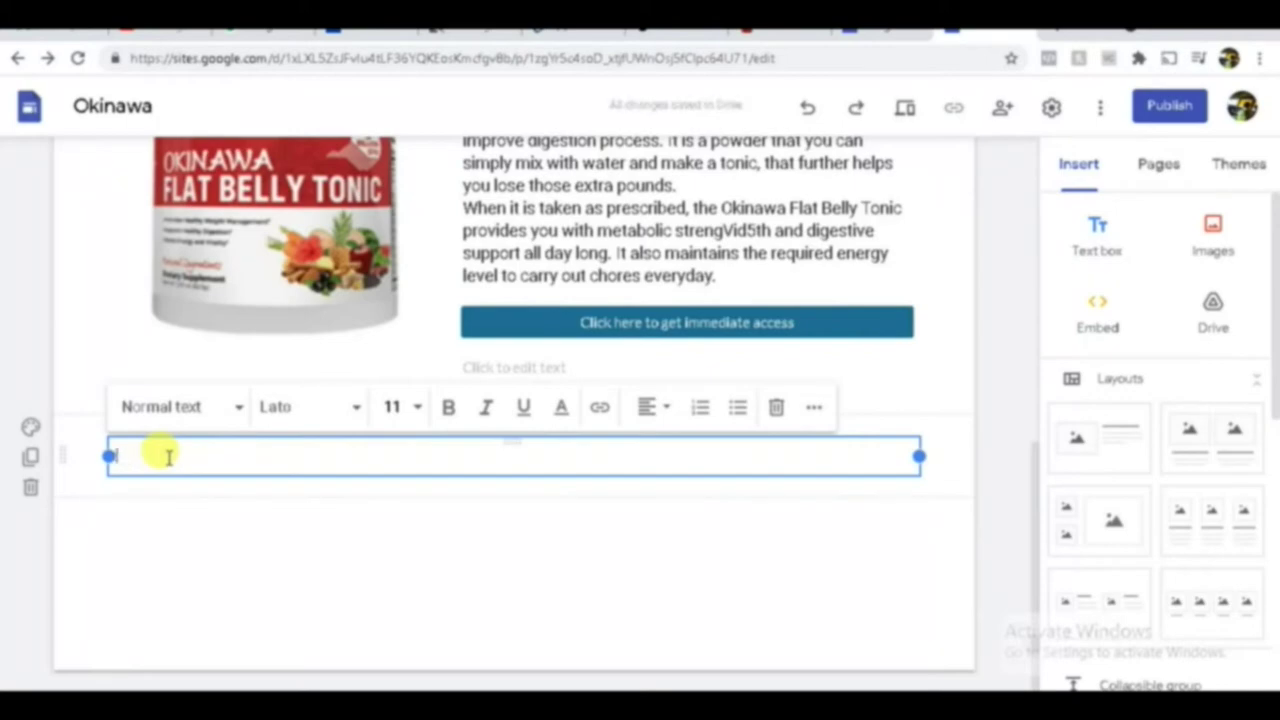
Step: Look through the Okinawa tonic store, sales page and affiliate resources page for product text to reuse
{"action": "left_click", "coordinate": [714, 37]}
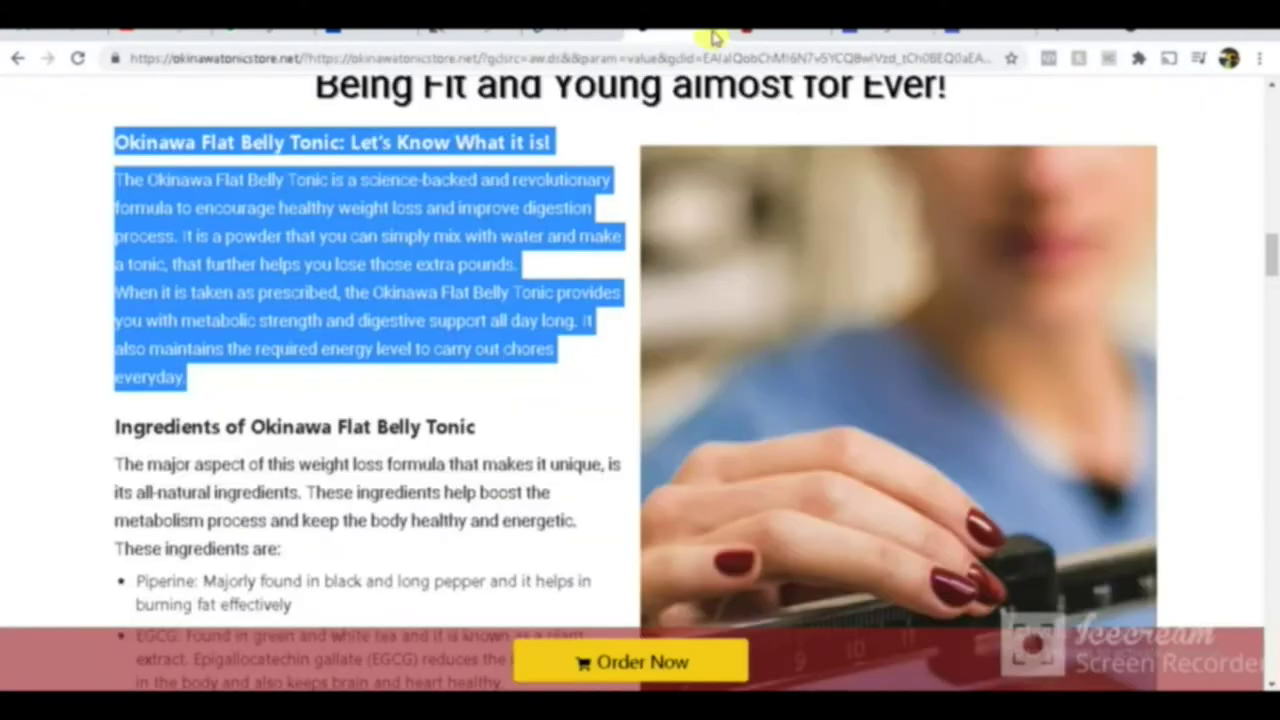
{"action": "left_click", "coordinate": [485, 402]}
{"action": "scroll", "coordinate": [506, 367], "scroll_direction": "up", "scroll_amount": 4}
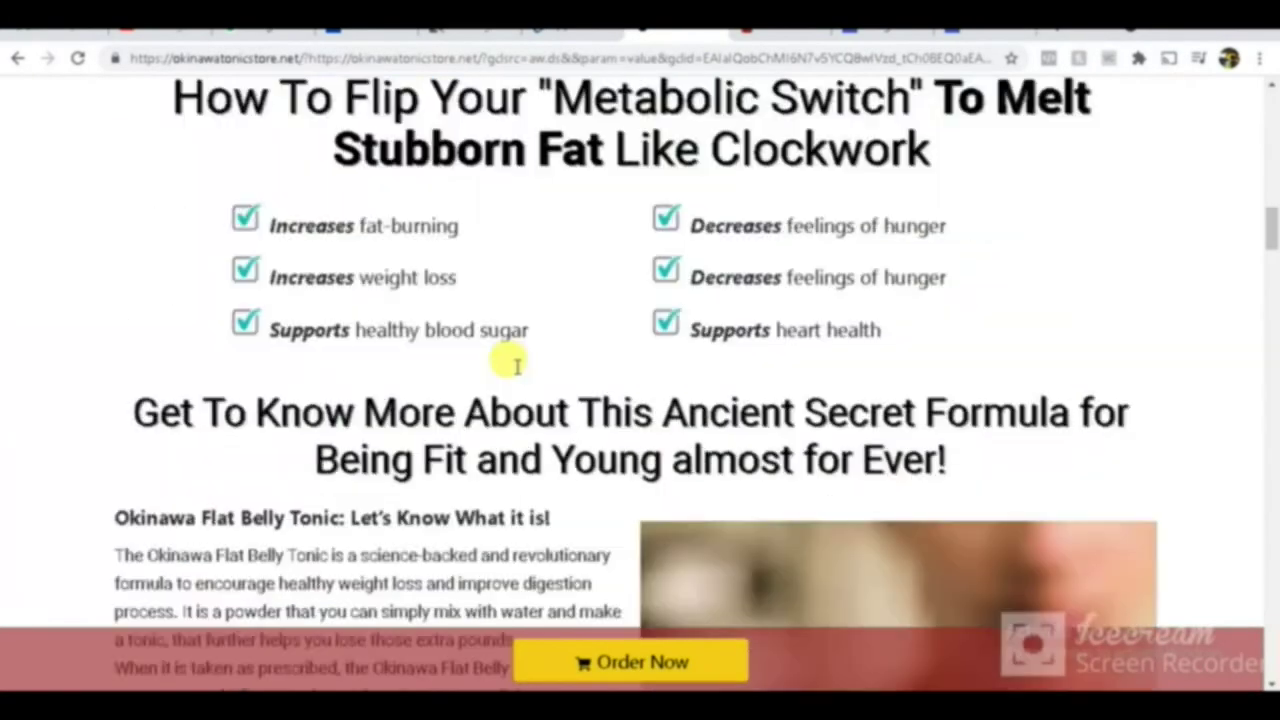
{"action": "scroll", "coordinate": [510, 365], "scroll_direction": "down", "scroll_amount": 15}
{"action": "scroll", "coordinate": [510, 365], "scroll_direction": "down", "scroll_amount": 5}
{"action": "scroll", "coordinate": [522, 360], "scroll_direction": "down", "scroll_amount": 2}
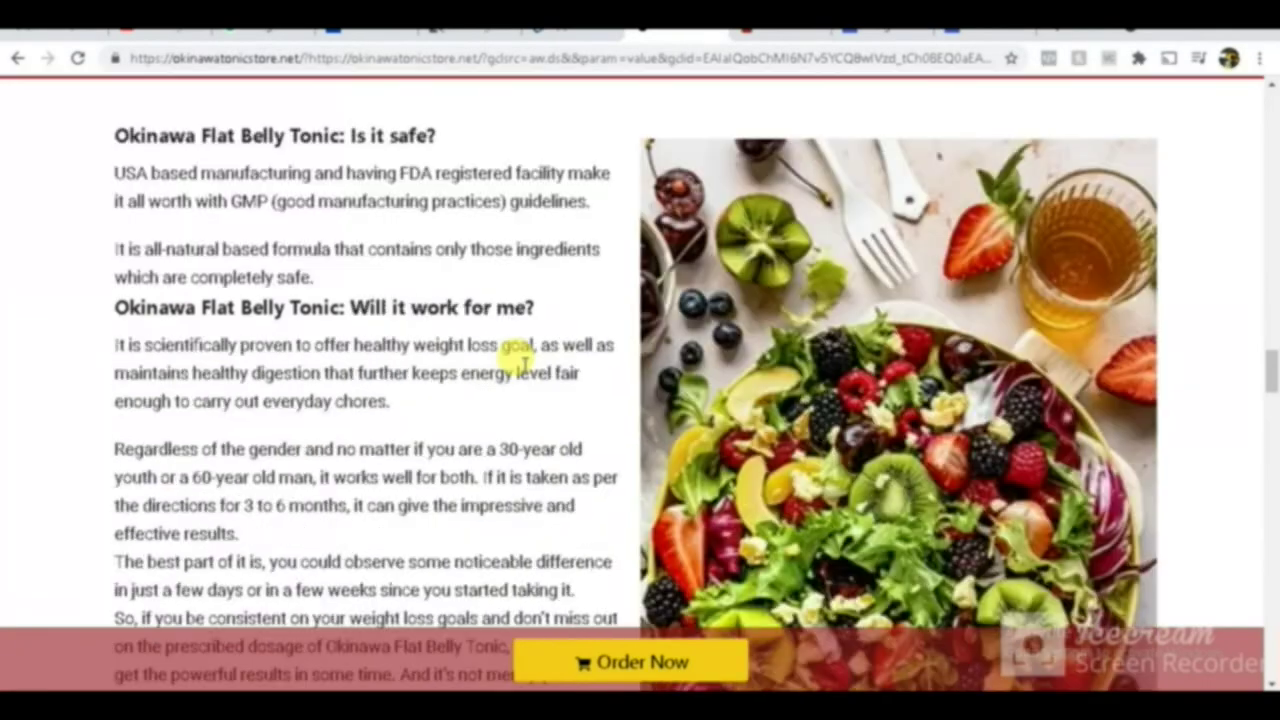
{"action": "scroll", "coordinate": [522, 362], "scroll_direction": "down", "scroll_amount": 5}
{"action": "scroll", "coordinate": [514, 357], "scroll_direction": "up", "scroll_amount": 7}
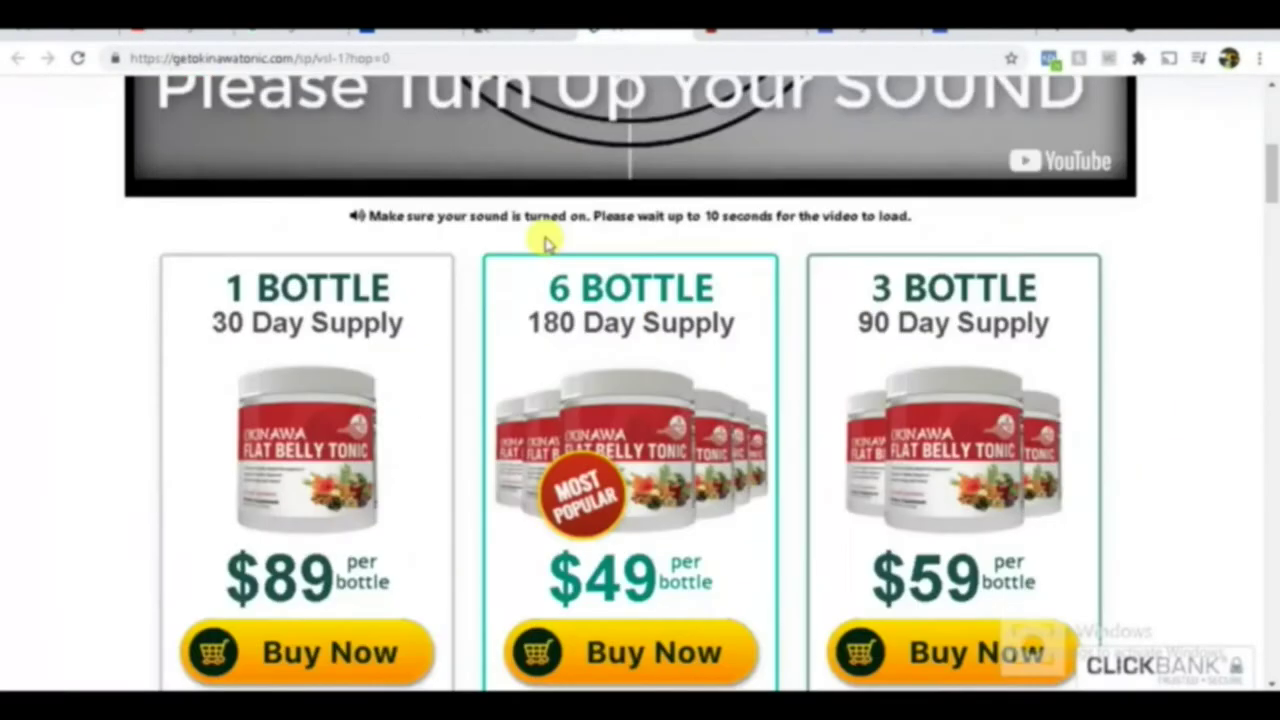
{"action": "scroll", "coordinate": [543, 240], "scroll_direction": "down", "scroll_amount": 8}
{"action": "scroll", "coordinate": [540, 232], "scroll_direction": "down", "scroll_amount": 2}
{"action": "scroll", "coordinate": [549, 240], "scroll_direction": "up", "scroll_amount": 2}
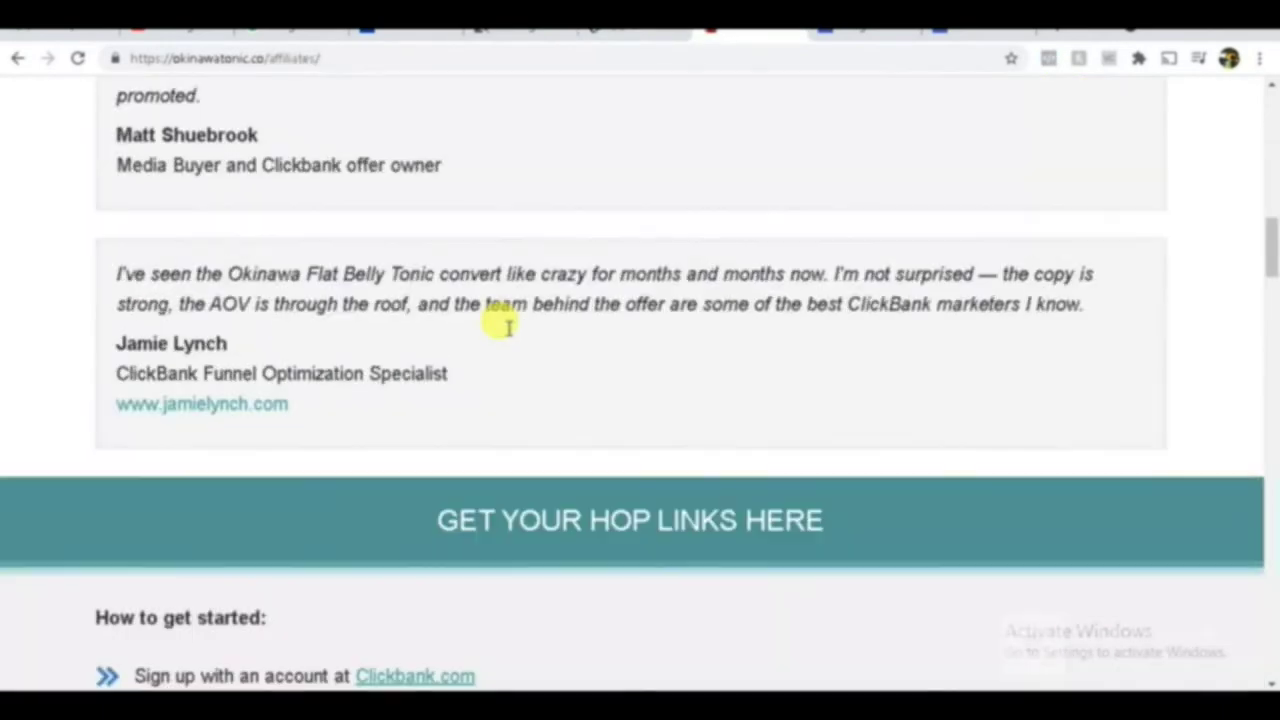
{"action": "scroll", "coordinate": [500, 323], "scroll_direction": "down", "scroll_amount": 5}
{"action": "scroll", "coordinate": [505, 323], "scroll_direction": "up", "scroll_amount": 15}
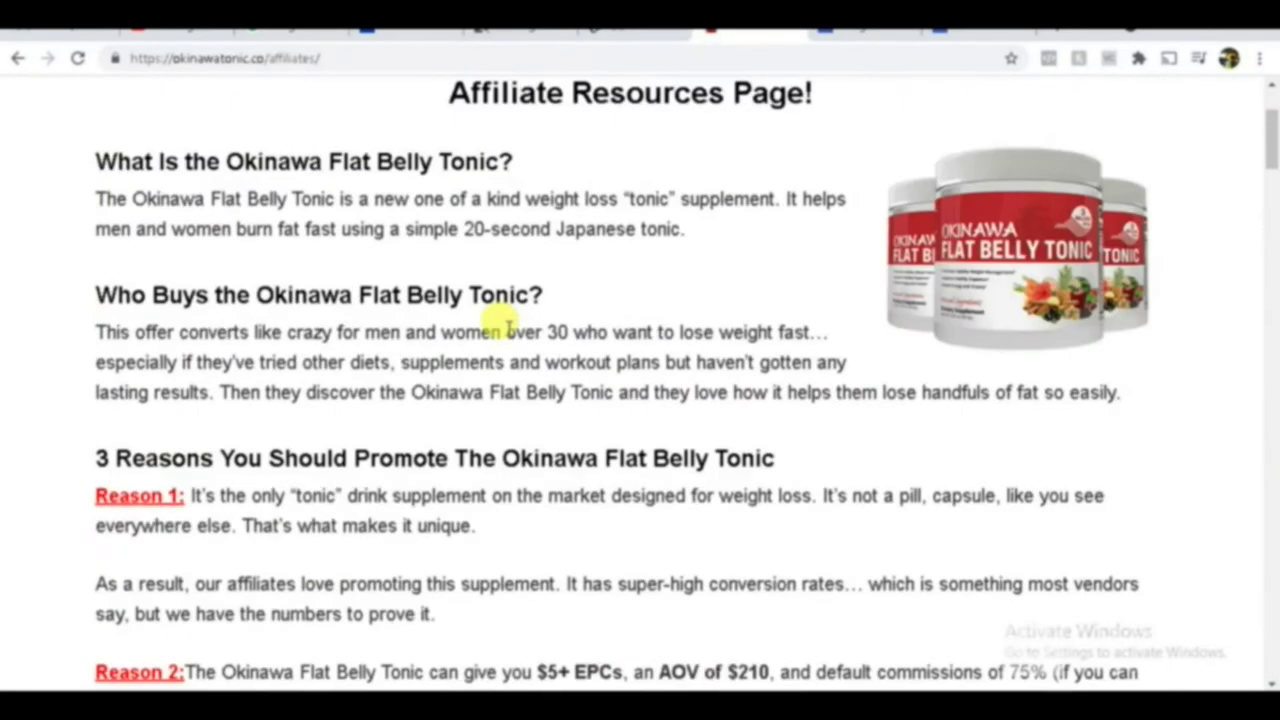
{"action": "scroll", "coordinate": [500, 323], "scroll_direction": "down", "scroll_amount": 2}
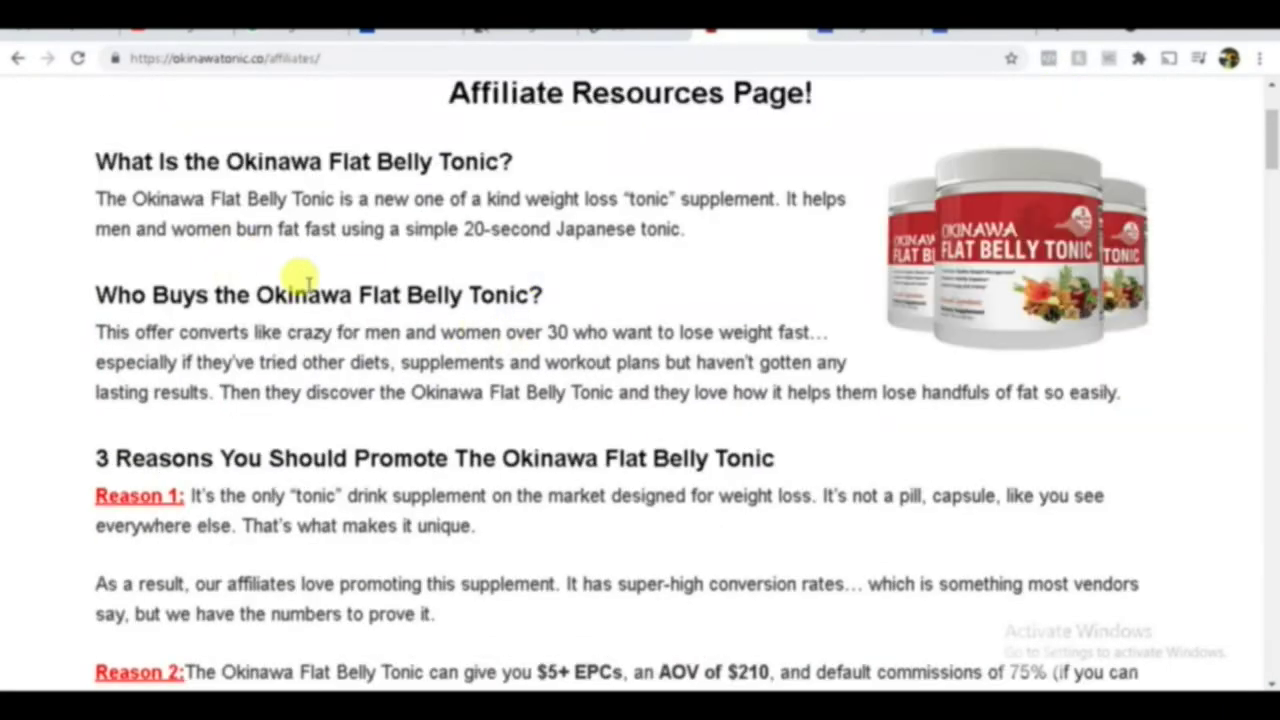
Step: Copy the "What Is" and "Who Buys the Okinawa Flat Belly Tonic?" sections from the affiliate page into the new text box on the Okinawa site
{"action": "left_click_drag", "start_coordinate": [96, 160], "coordinate": [903, 425]}
{"action": "key", "text": "ctrl+c"}
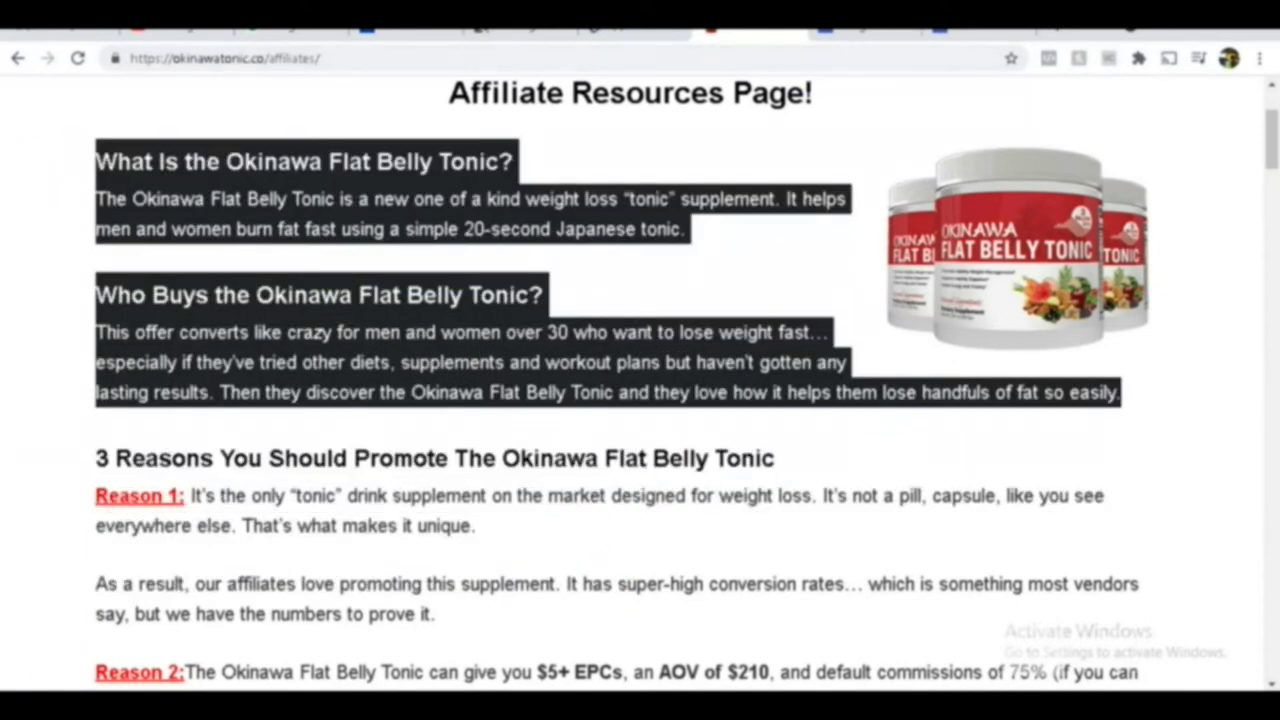
{"action": "left_click", "coordinate": [945, 30]}
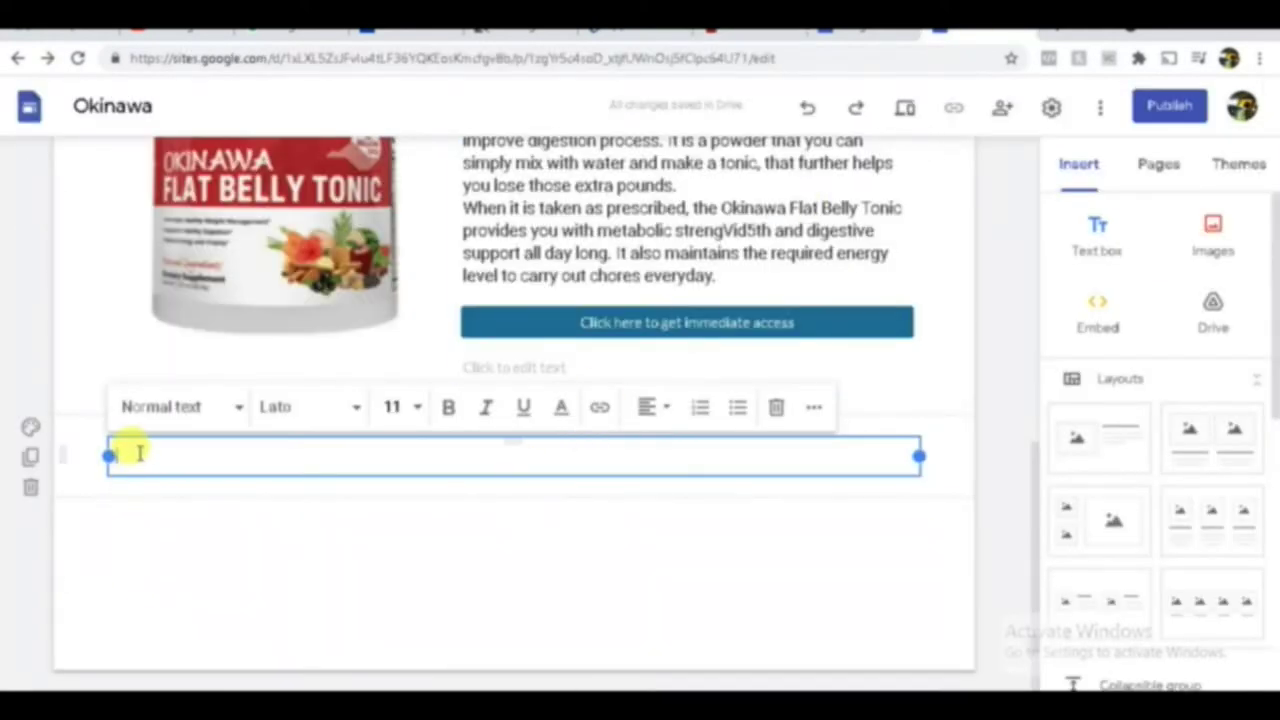
{"action": "key", "text": "ctrl+v"}
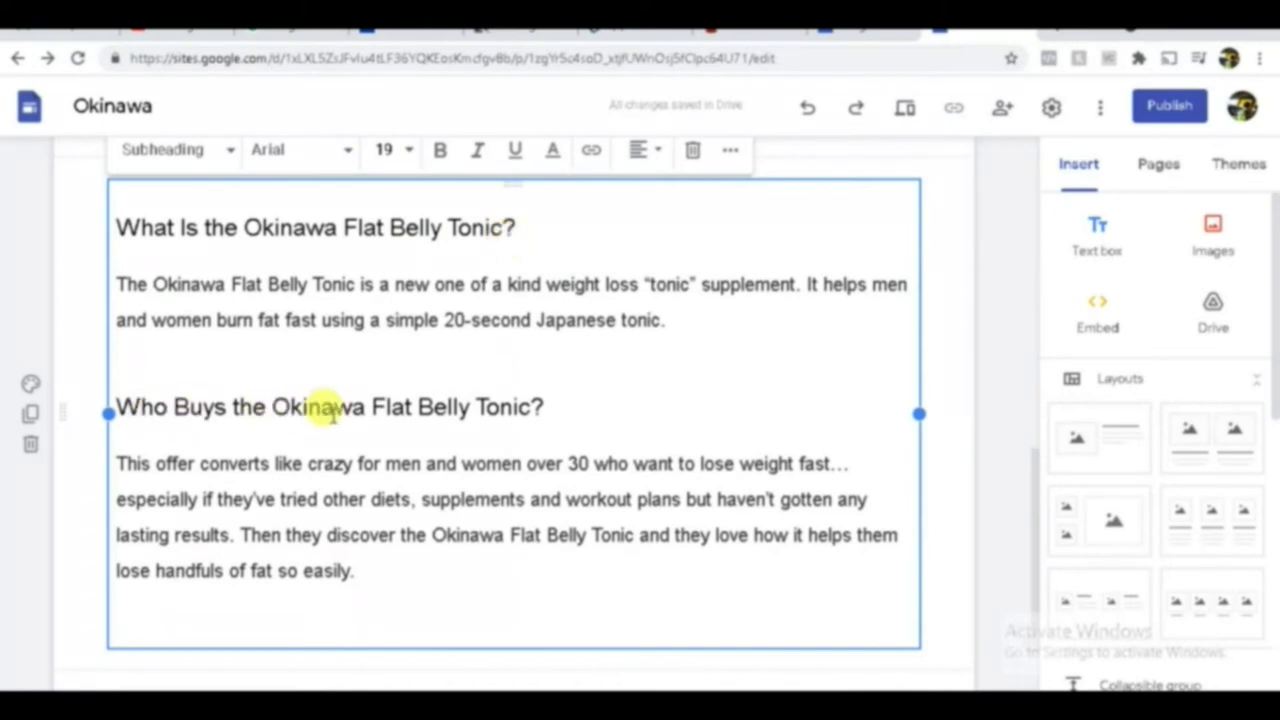
{"action": "left_click", "coordinate": [393, 572]}
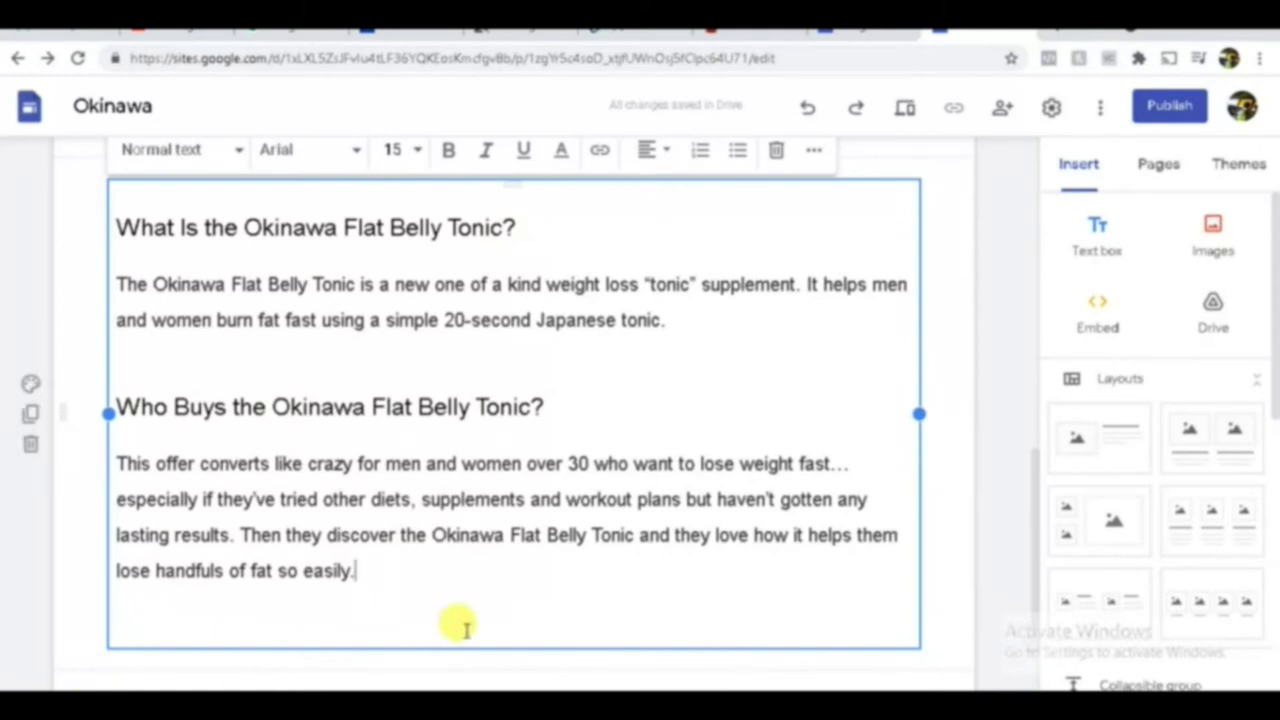
{"action": "scroll", "coordinate": [462, 627], "scroll_direction": "down", "scroll_amount": 2}
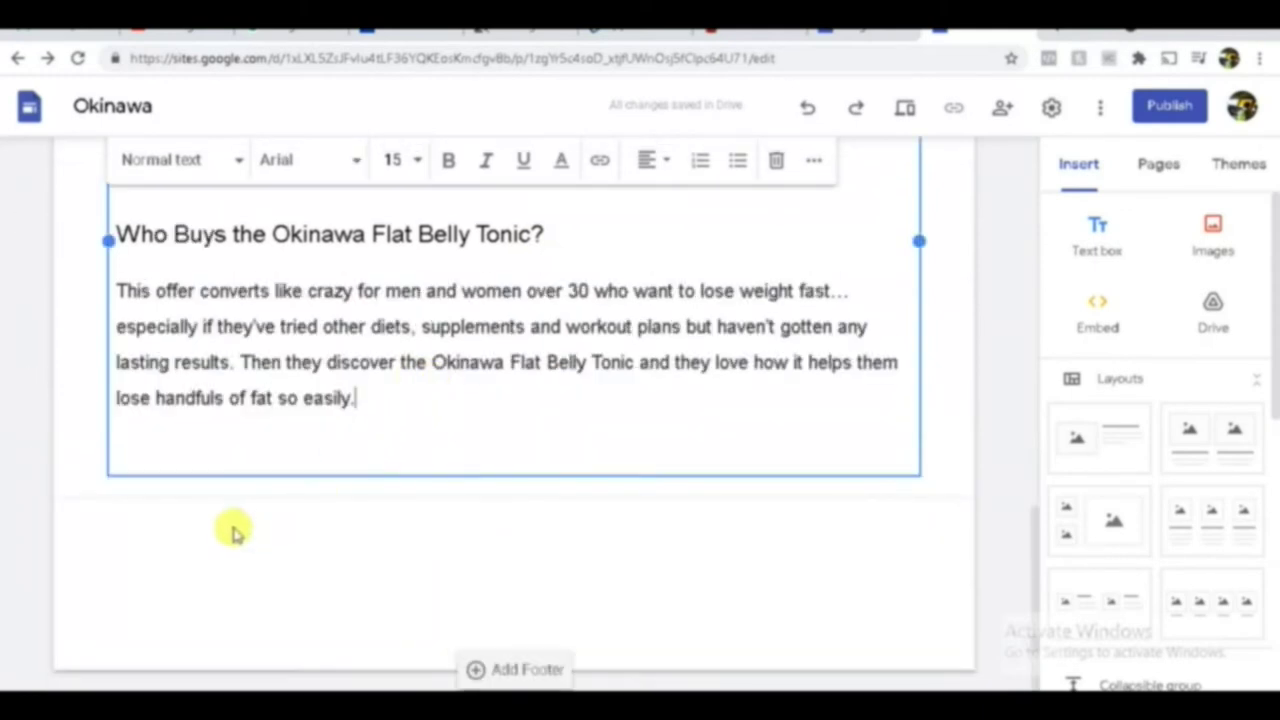
Step: Add another text box below the "Who Buys" section and look through the affiliate page for more product text
{"action": "left_click", "coordinate": [152, 487]}
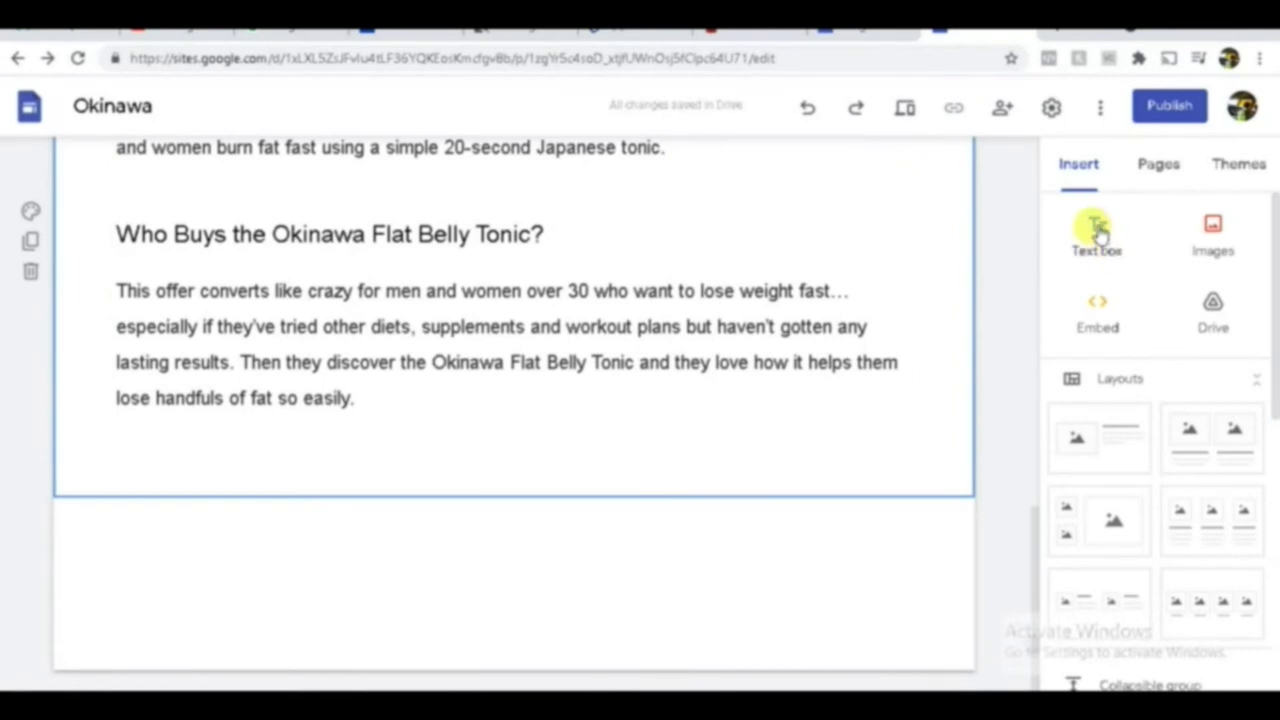
{"action": "left_click", "coordinate": [1098, 230]}
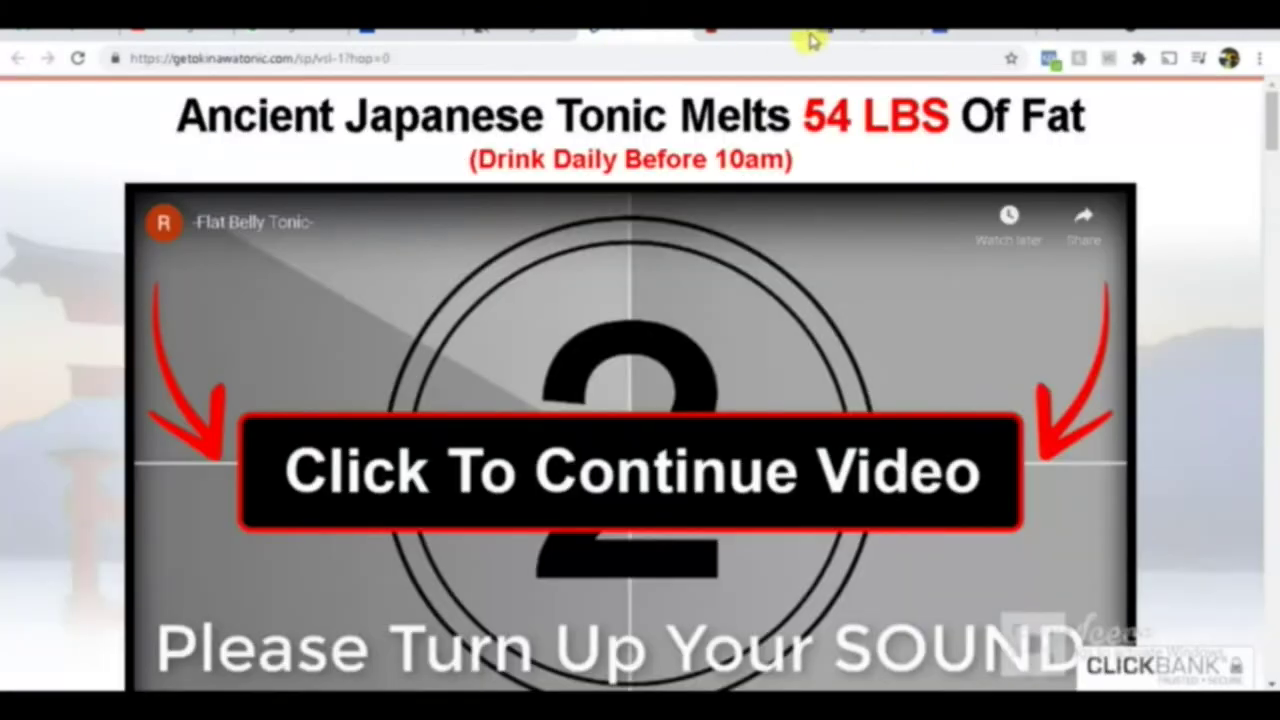
{"action": "left_click", "coordinate": [812, 40]}
{"action": "scroll", "coordinate": [250, 340], "scroll_direction": "down", "scroll_amount": 7}
{"action": "scroll", "coordinate": [400, 305], "scroll_direction": "up", "scroll_amount": 4}
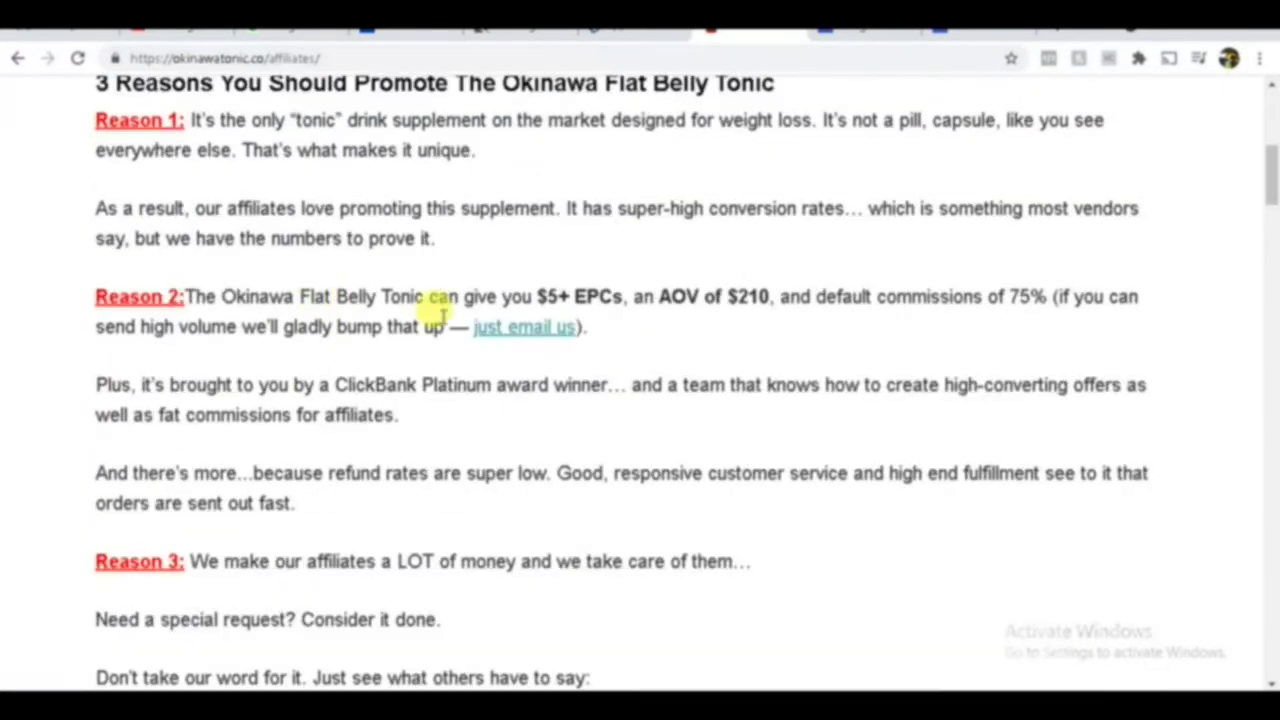
{"action": "scroll", "coordinate": [405, 390], "scroll_direction": "down", "scroll_amount": 2}
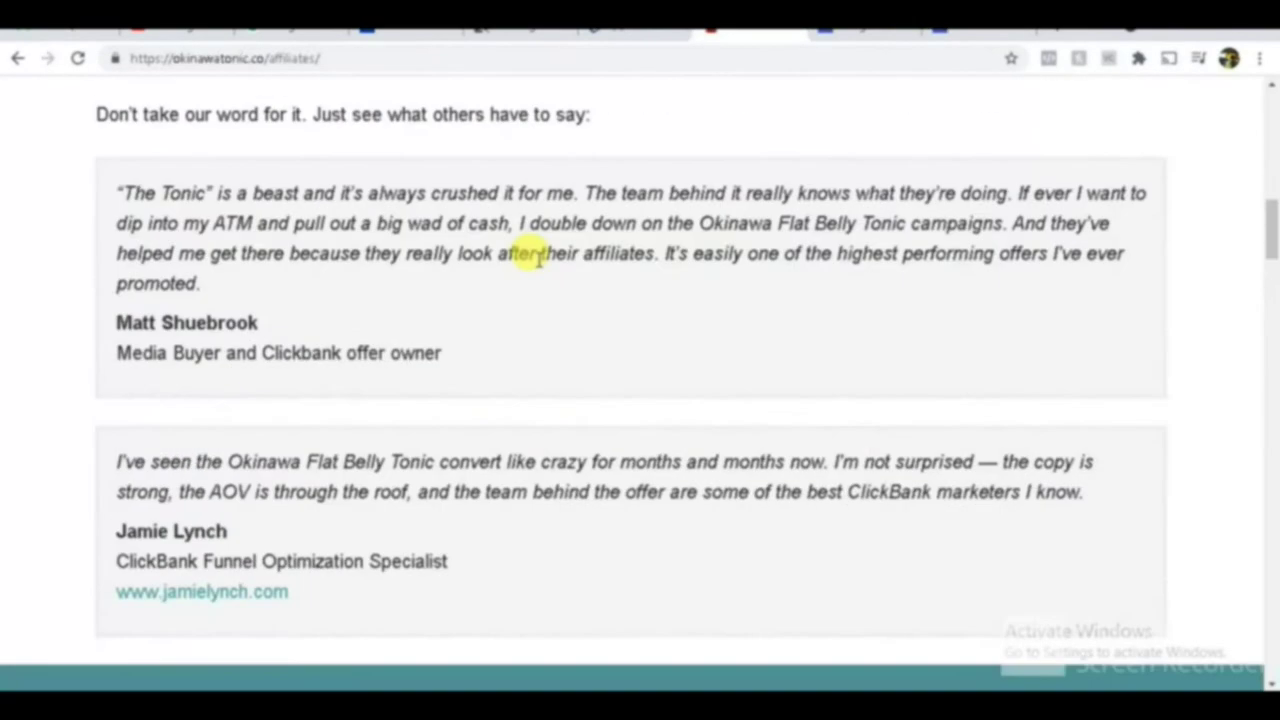
{"action": "scroll", "coordinate": [523, 263], "scroll_direction": "up", "scroll_amount": 10}
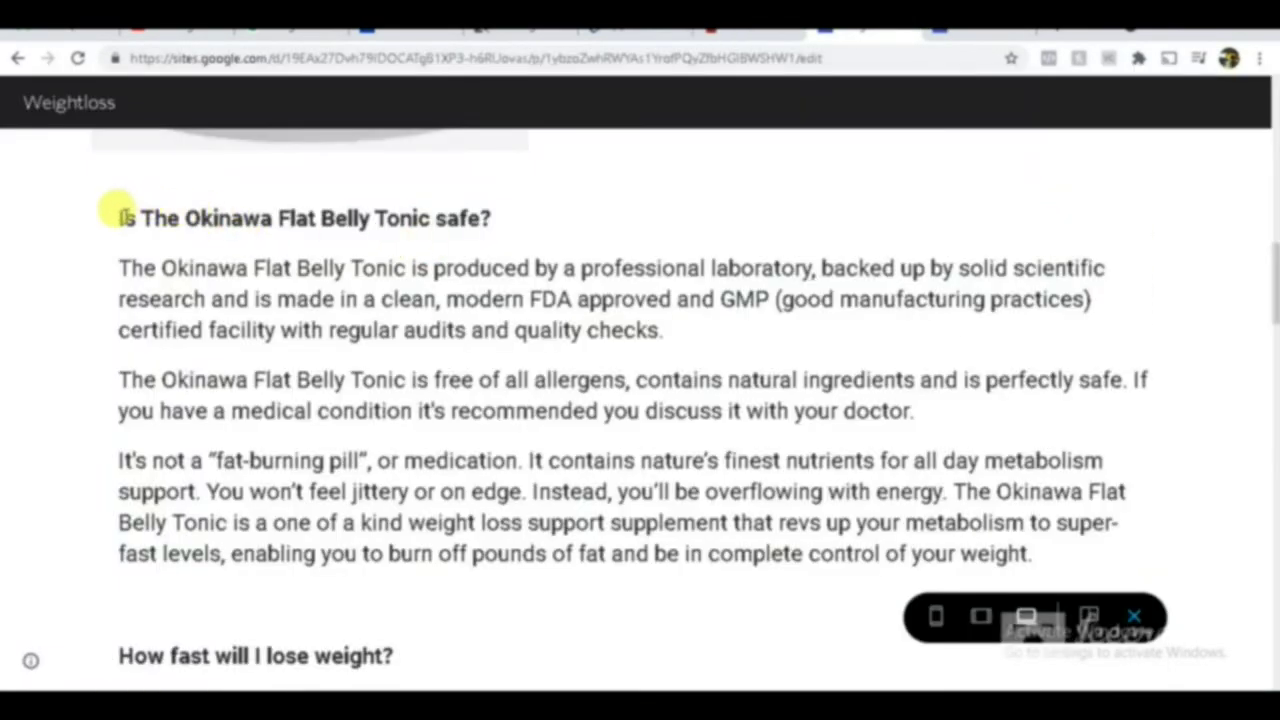
Step: Copy the "Is The Okinawa Flat Belly Tonic safe?" section from the Weightloss site preview into the empty text box on the Okinawa site
{"action": "left_click_drag", "start_coordinate": [117, 215], "coordinate": [1032, 553]}
{"action": "key", "text": "ctrl+c"}
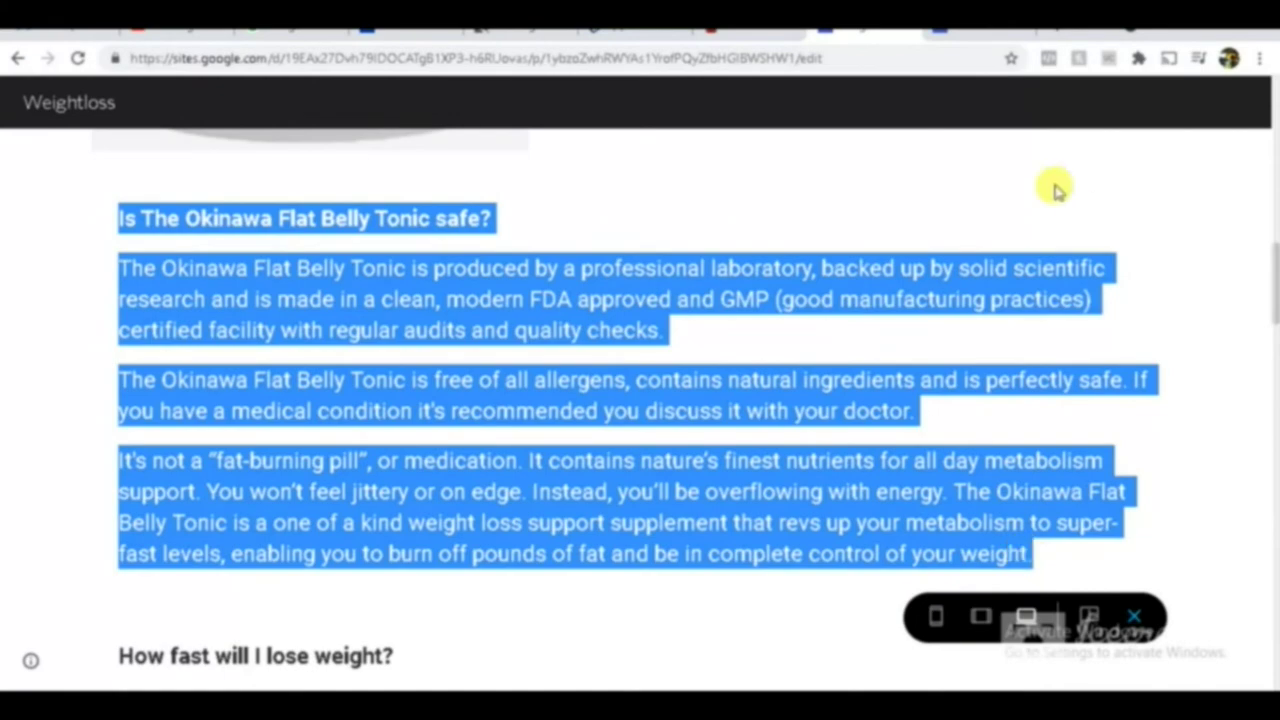
{"action": "left_click", "coordinate": [995, 37]}
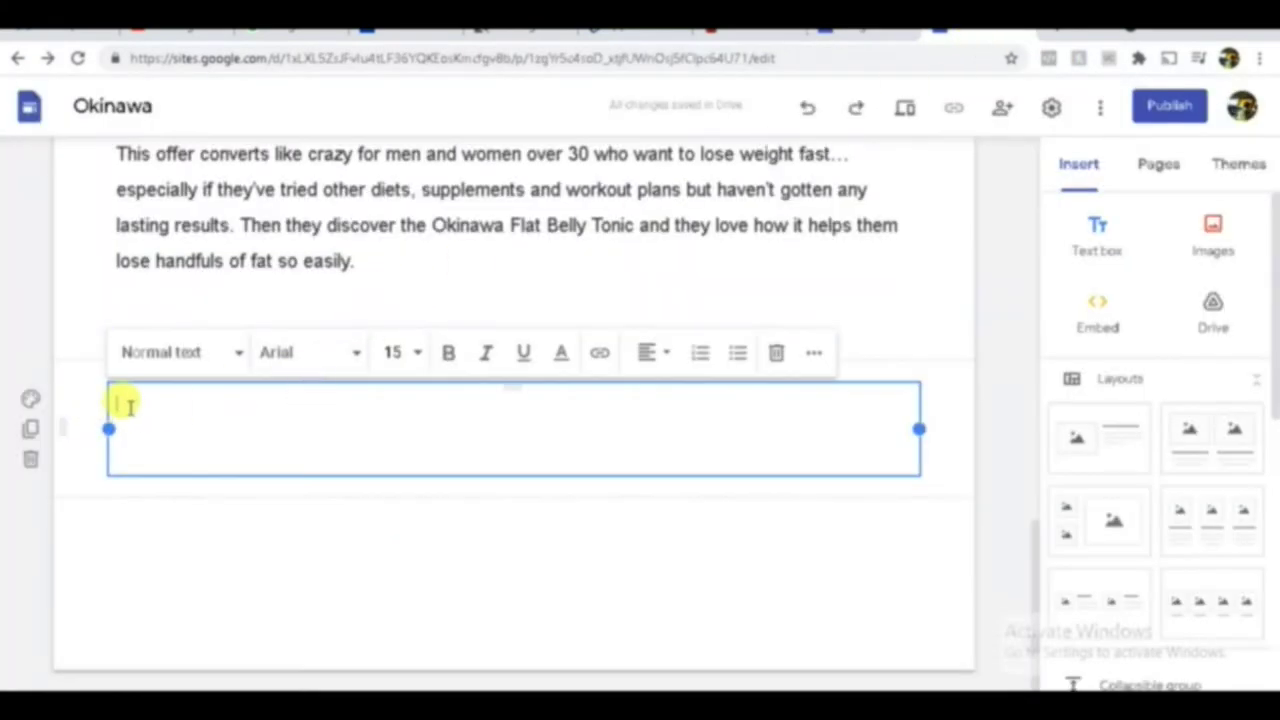
{"action": "key", "text": "ctrl+v"}
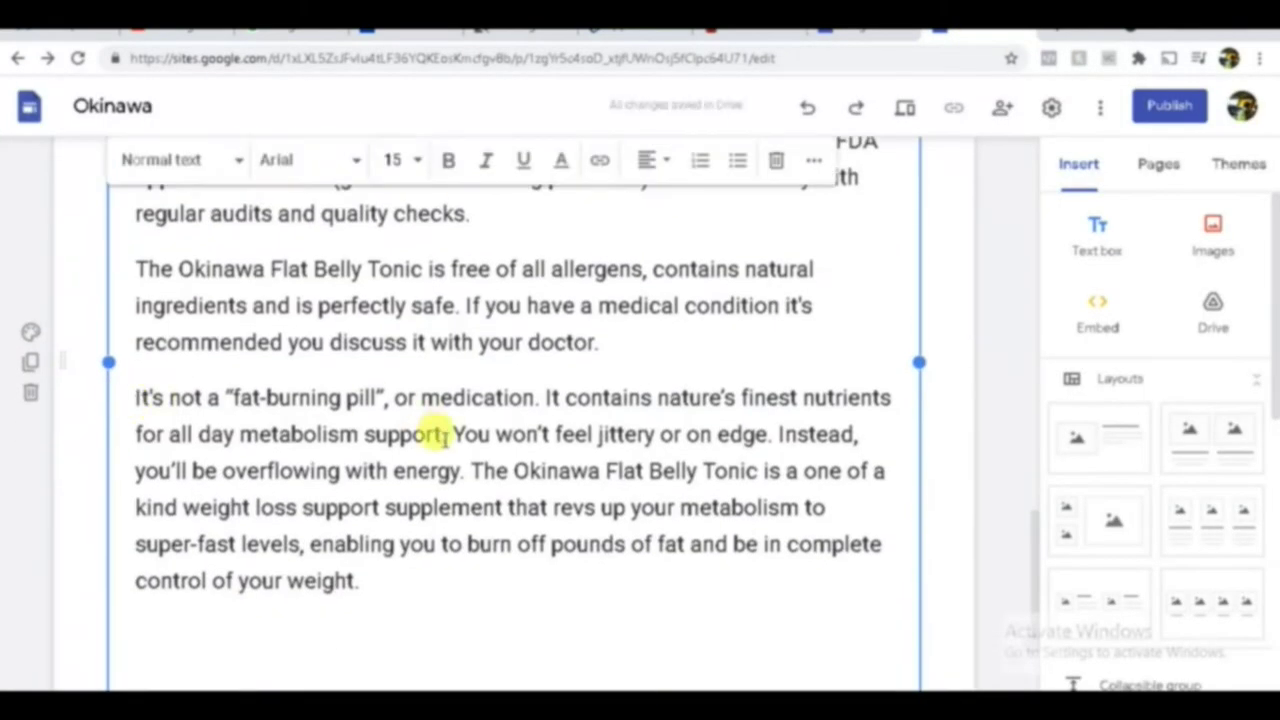
{"action": "scroll", "coordinate": [440, 434], "scroll_direction": "down", "scroll_amount": 2}
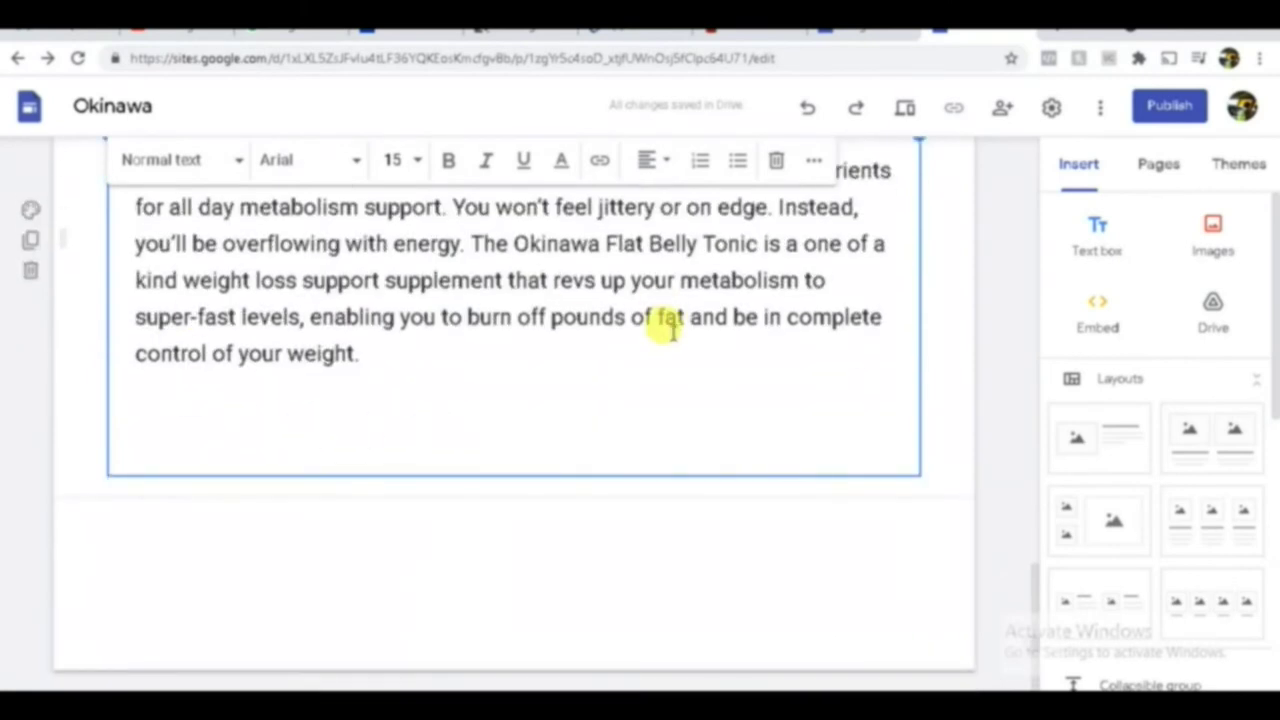
{"action": "scroll", "coordinate": [563, 409], "scroll_direction": "up", "scroll_amount": 4}
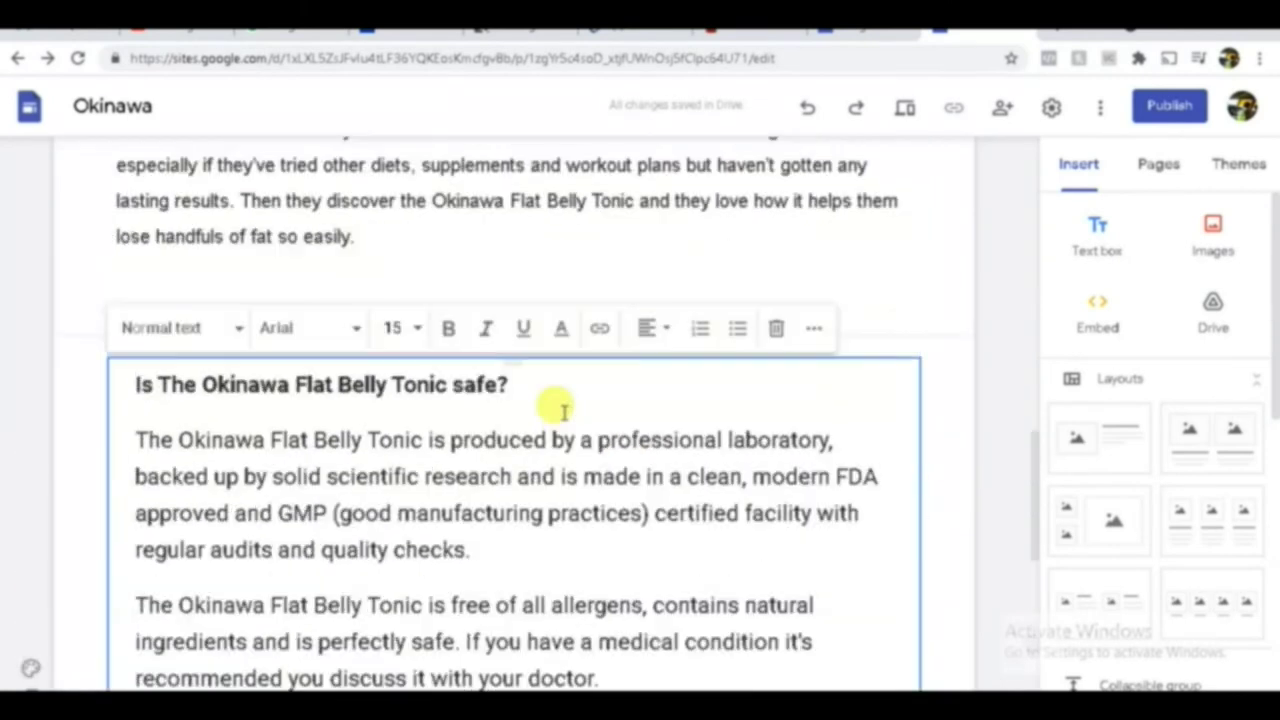
{"action": "scroll", "coordinate": [563, 409], "scroll_direction": "down", "scroll_amount": 5}
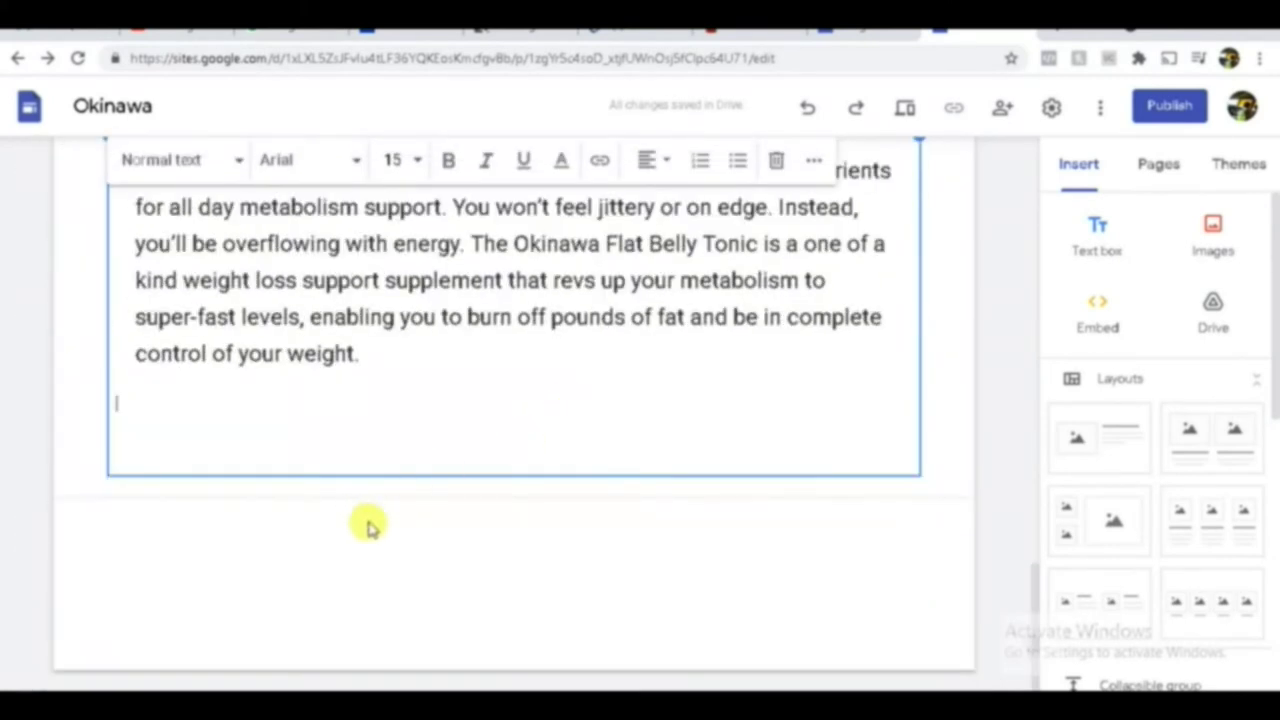
Step: Insert a three-column layout with image placeholders and captions below the safety section
{"action": "left_click", "coordinate": [313, 525]}
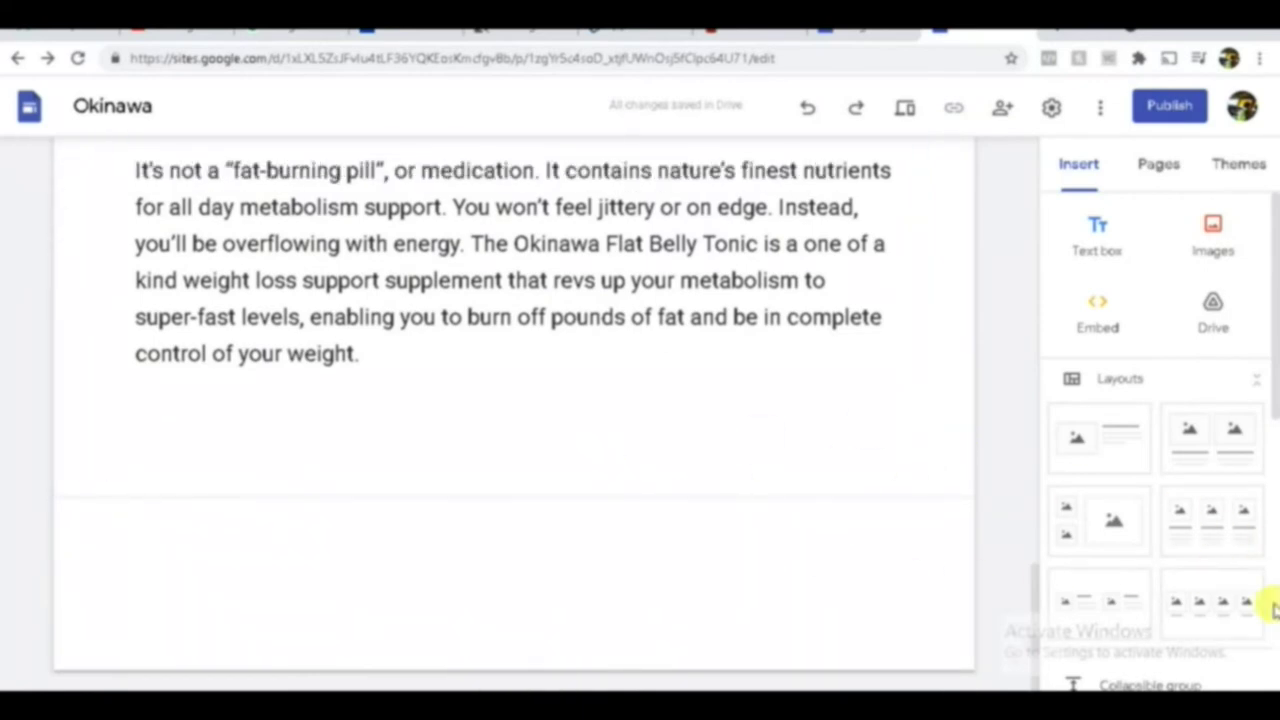
{"action": "left_click", "coordinate": [1213, 518]}
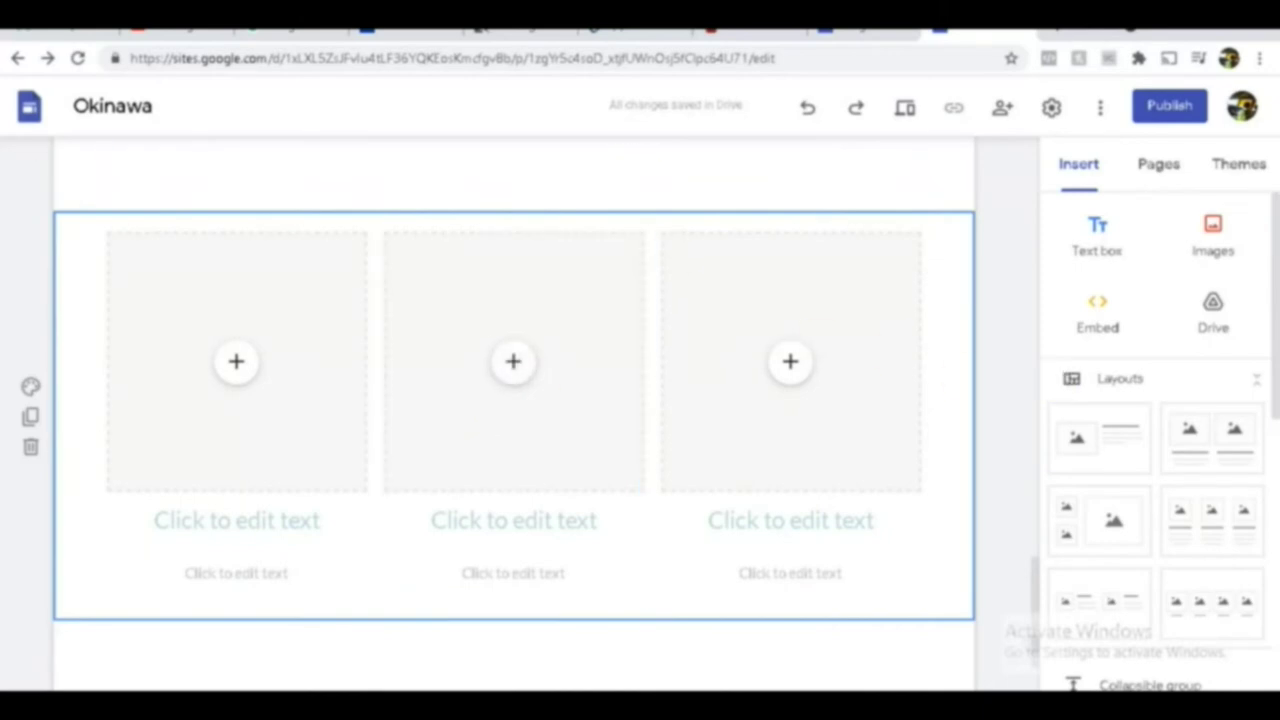
Step: Switch to the Okinawa tonic sales page and snip the "1 Bottle 30 Day Supply" product image with Snipping Tool
{"action": "left_click", "coordinate": [635, 30]}
{"action": "scroll", "coordinate": [451, 289], "scroll_direction": "down", "scroll_amount": 10}
{"action": "scroll", "coordinate": [451, 289], "scroll_direction": "down", "scroll_amount": 2}
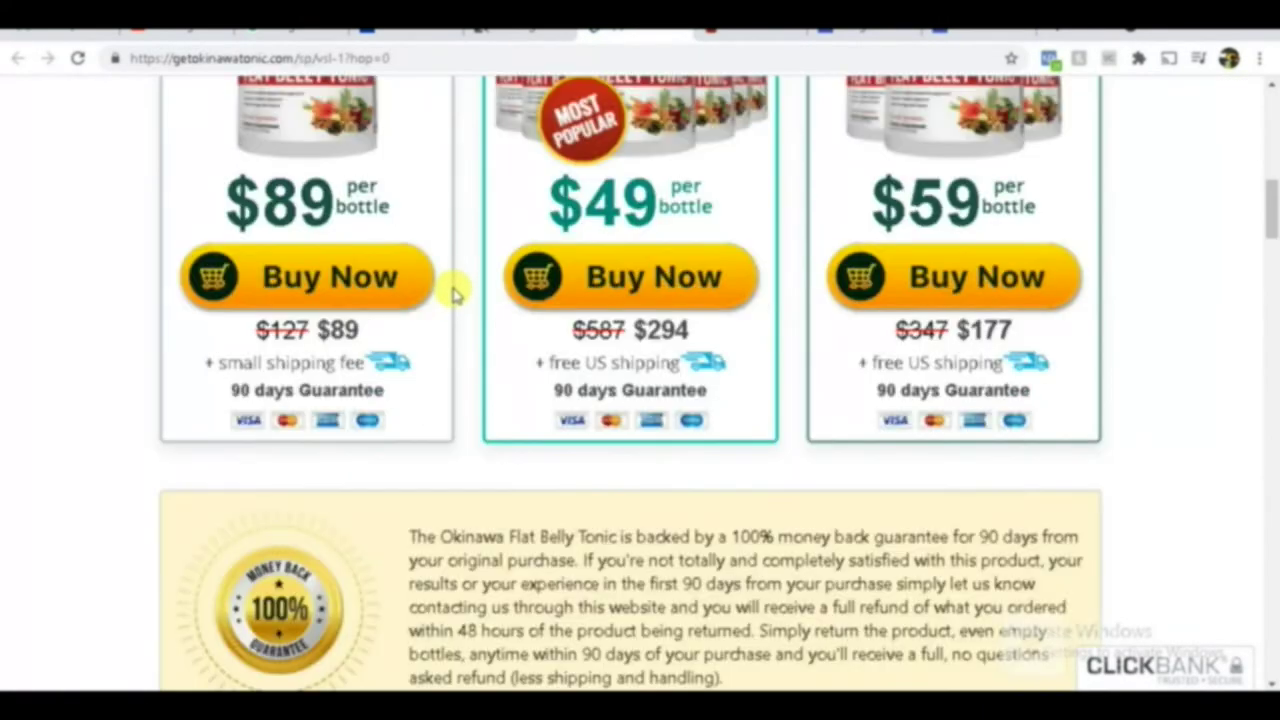
{"action": "scroll", "coordinate": [440, 295], "scroll_direction": "up", "scroll_amount": 2}
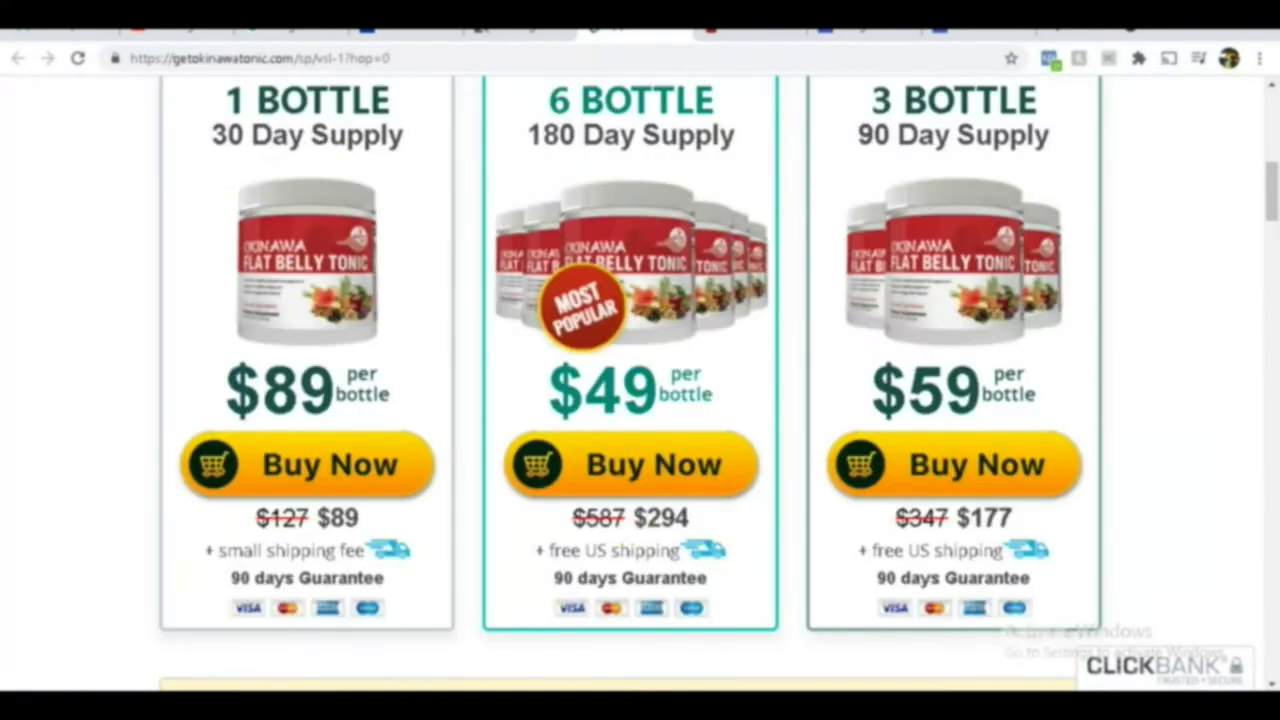
{"action": "scroll", "coordinate": [655, 545], "scroll_direction": "up", "scroll_amount": 2}
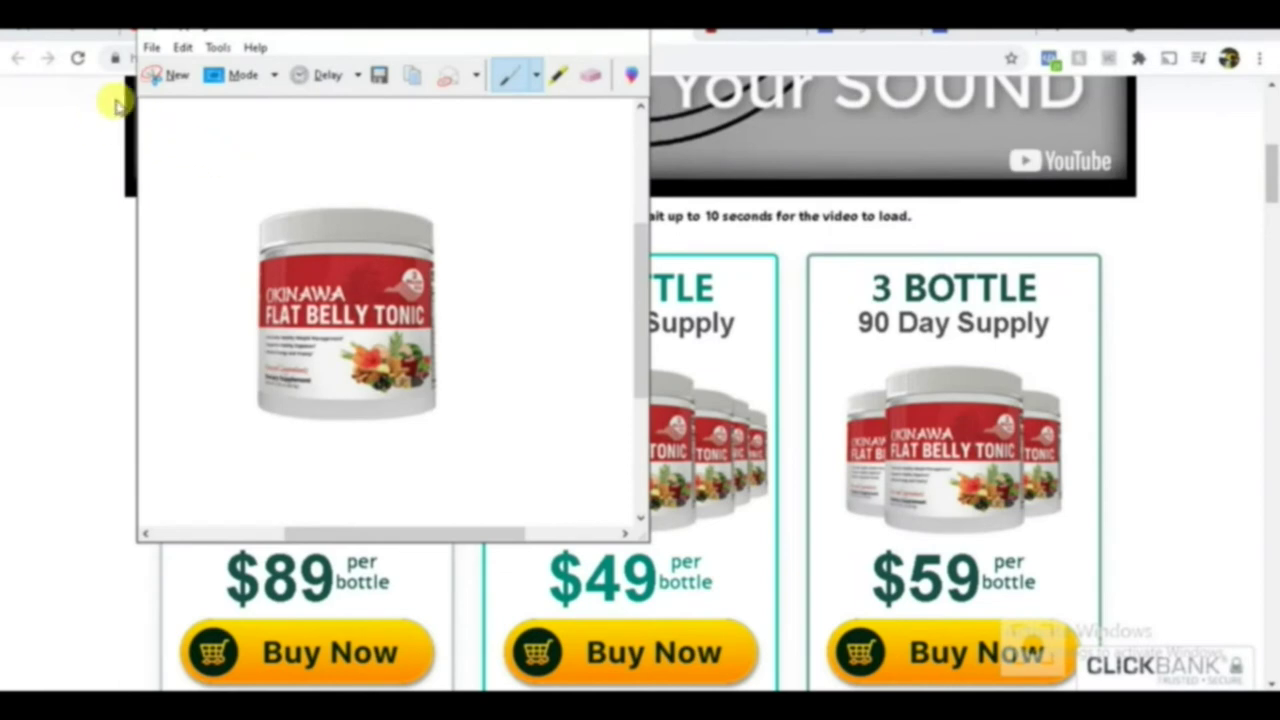
{"action": "left_click", "coordinate": [177, 78]}
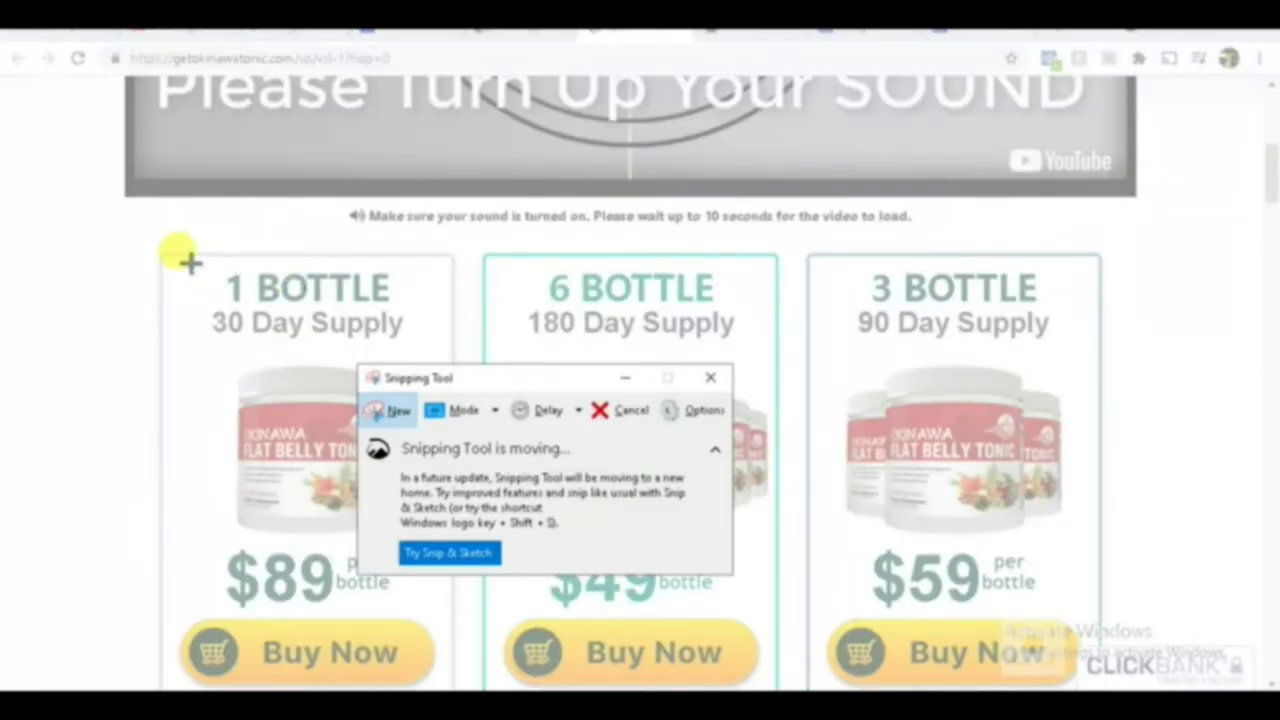
{"action": "left_click_drag", "start_coordinate": [183, 265], "coordinate": [452, 545]}
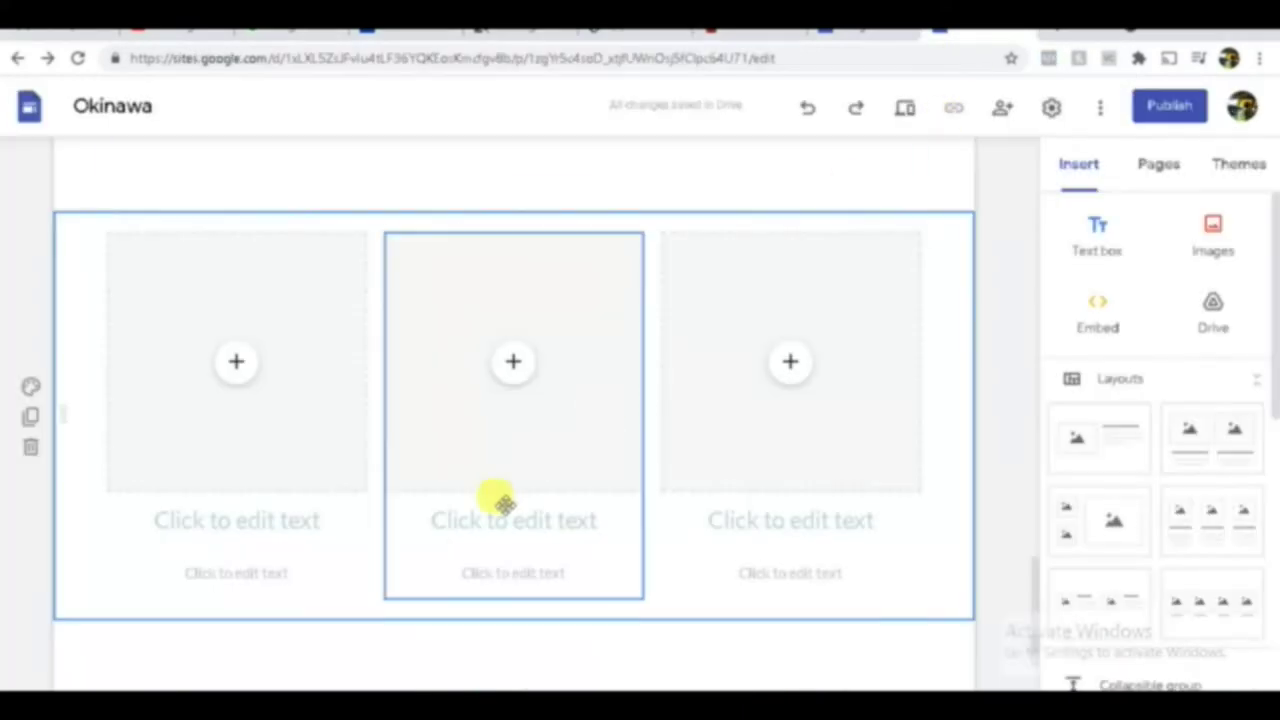
Step: Paste the 1 Bottle snip into the Okinawa site and place it in the first column of the three-column layout
{"action": "left_click", "coordinate": [227, 438]}
{"action": "scroll", "coordinate": [222, 556], "scroll_direction": "down", "scroll_amount": 1}
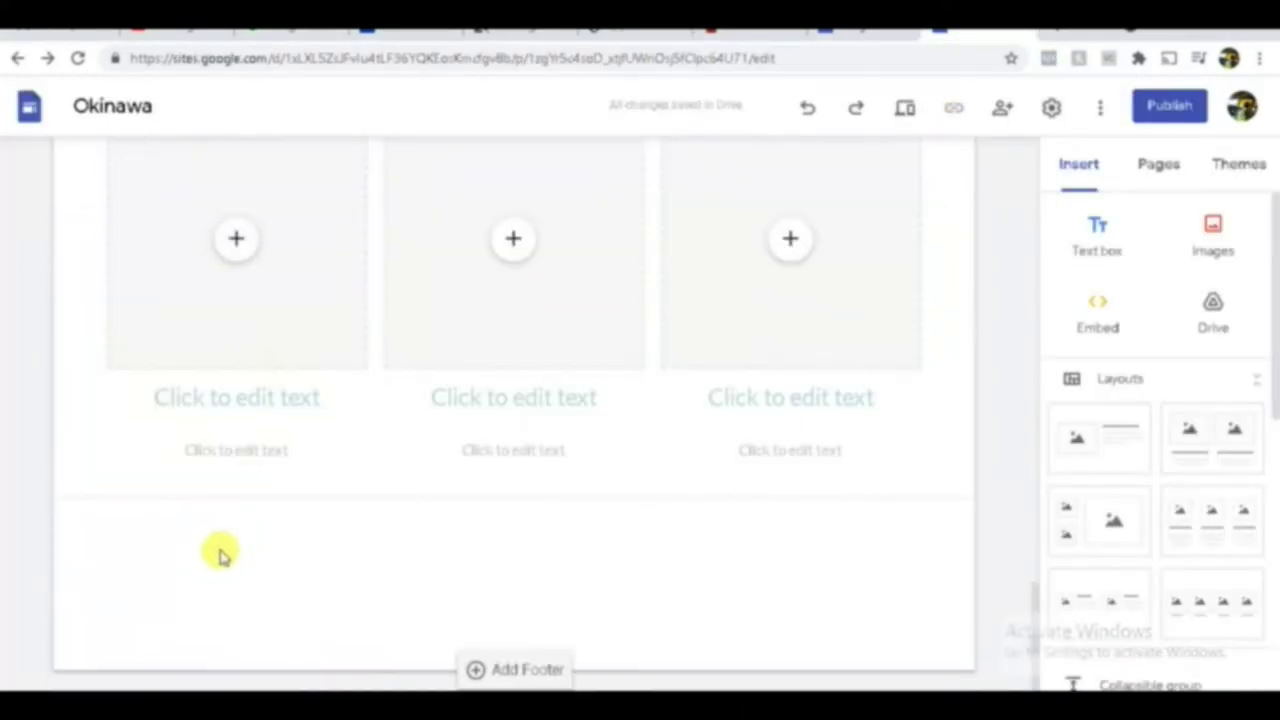
{"action": "key", "text": "ctrl+v"}
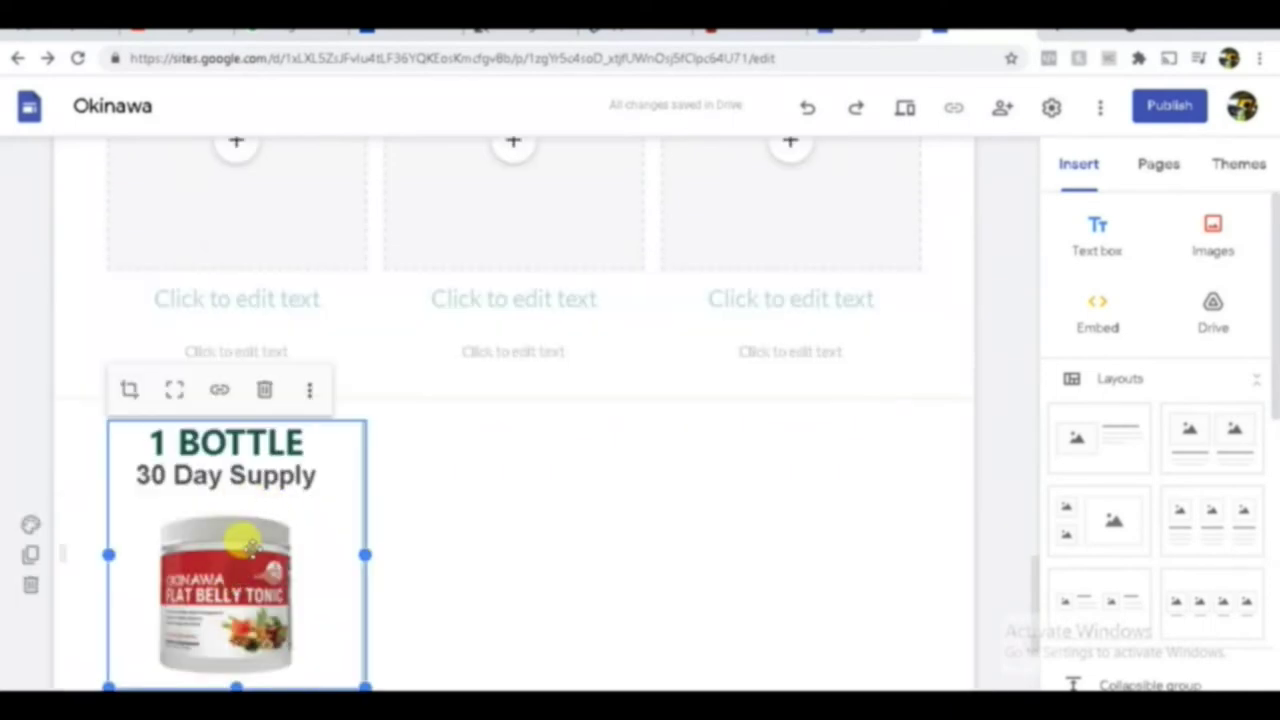
{"action": "left_click_drag", "start_coordinate": [255, 558], "coordinate": [180, 500]}
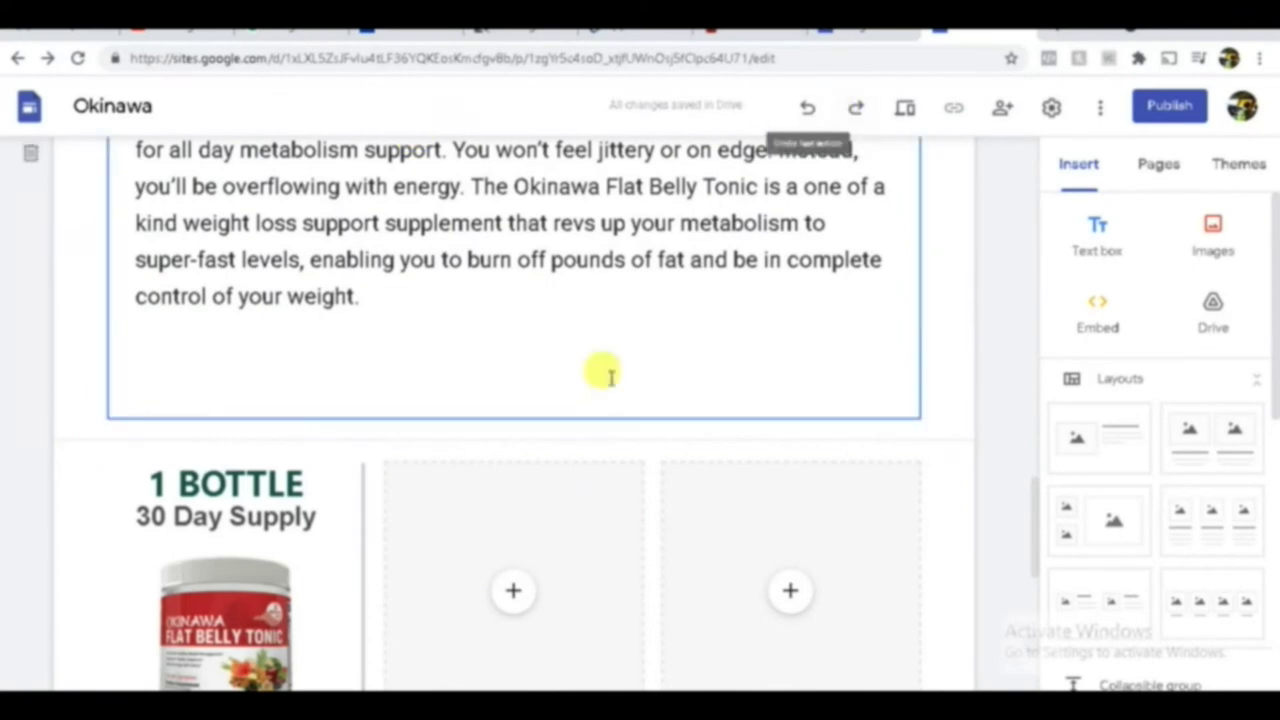
Step: Return to the sales page and snip the "6 Bottle 180 Day Supply" product image
{"action": "left_click", "coordinate": [640, 36]}
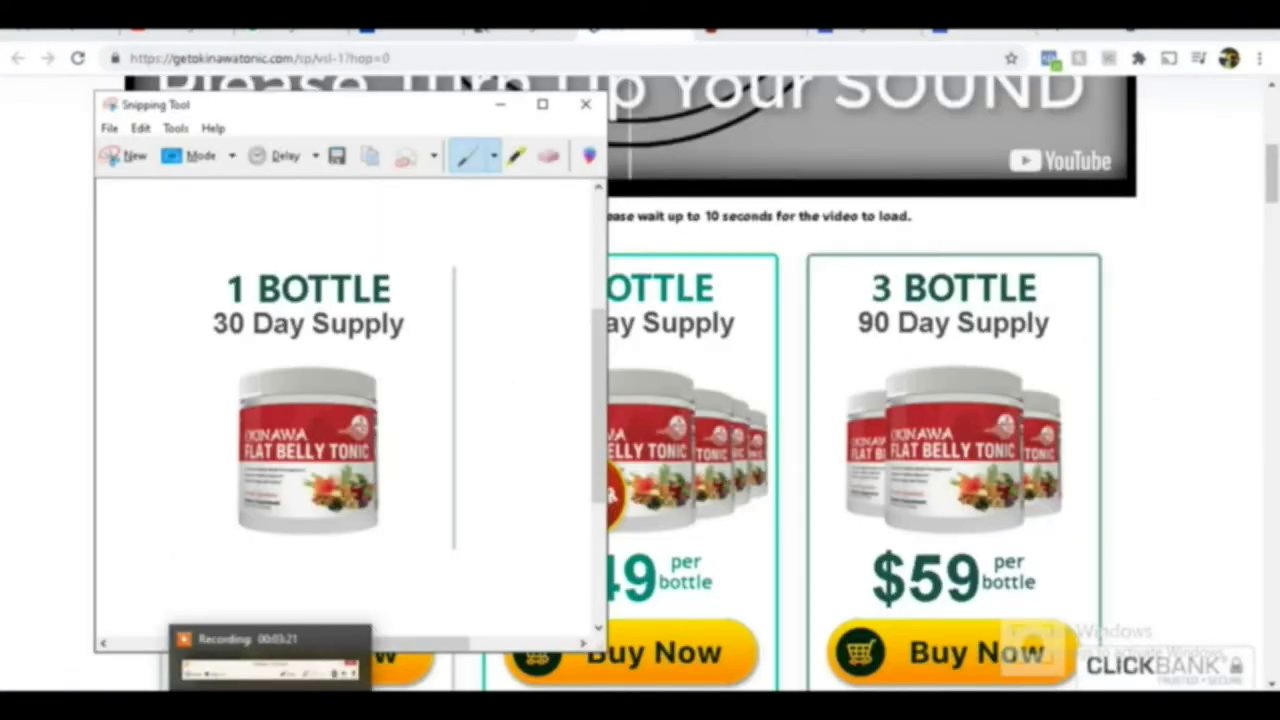
{"action": "left_click", "coordinate": [113, 651]}
{"action": "left_click", "coordinate": [128, 156]}
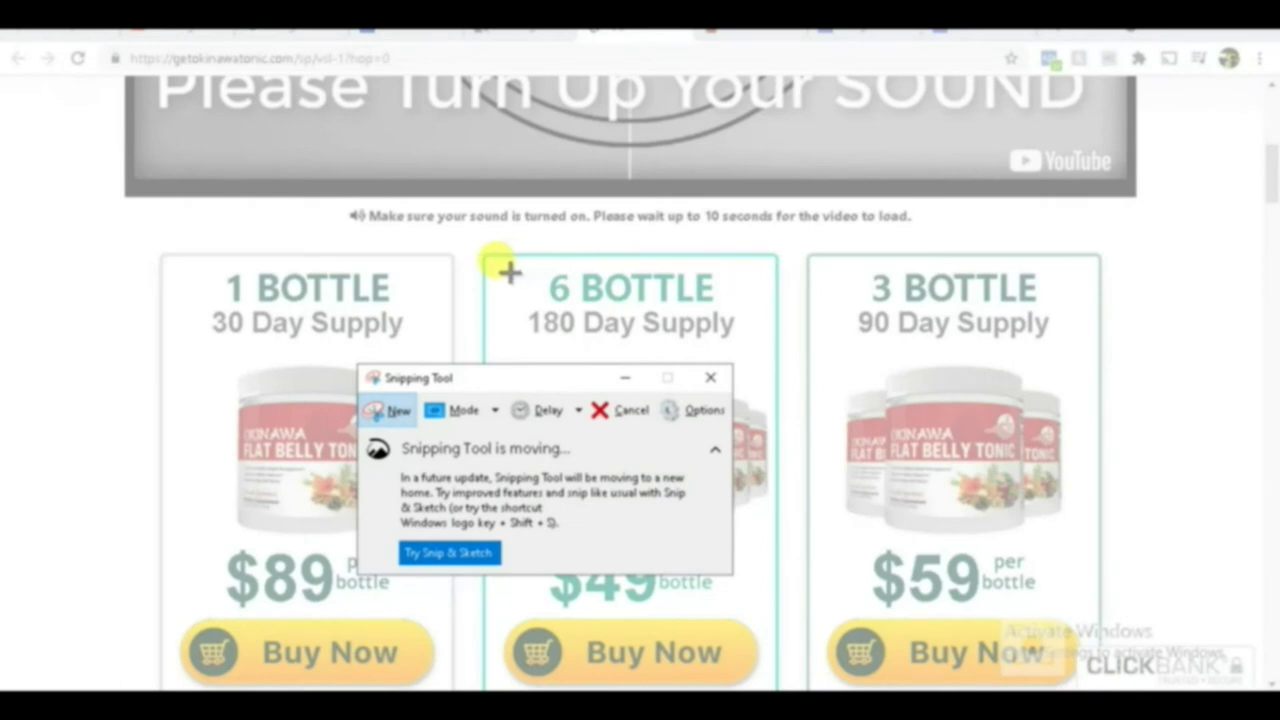
{"action": "left_click_drag", "start_coordinate": [507, 268], "coordinate": [768, 550]}
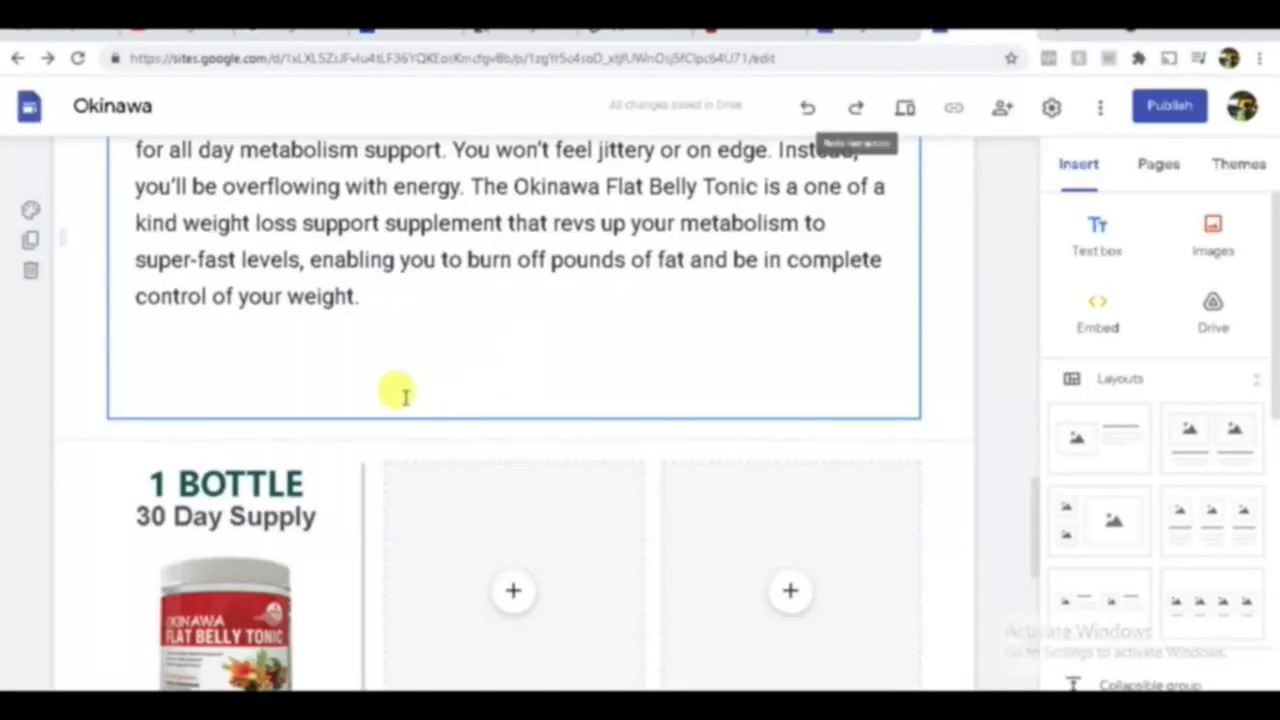
Step: Paste the 6 Bottle snip into the Okinawa site and move it into the middle column's image placeholder
{"action": "scroll", "coordinate": [615, 525], "scroll_direction": "down", "scroll_amount": 4}
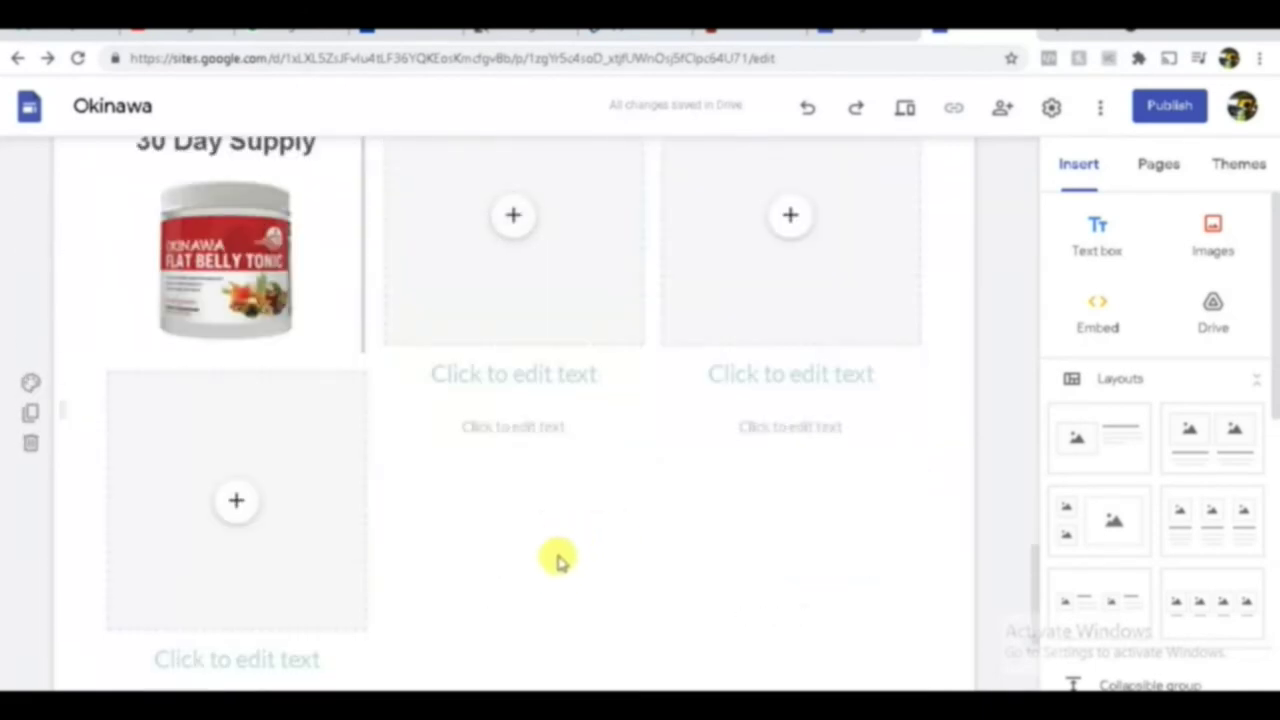
{"action": "key", "text": "ctrl+v"}
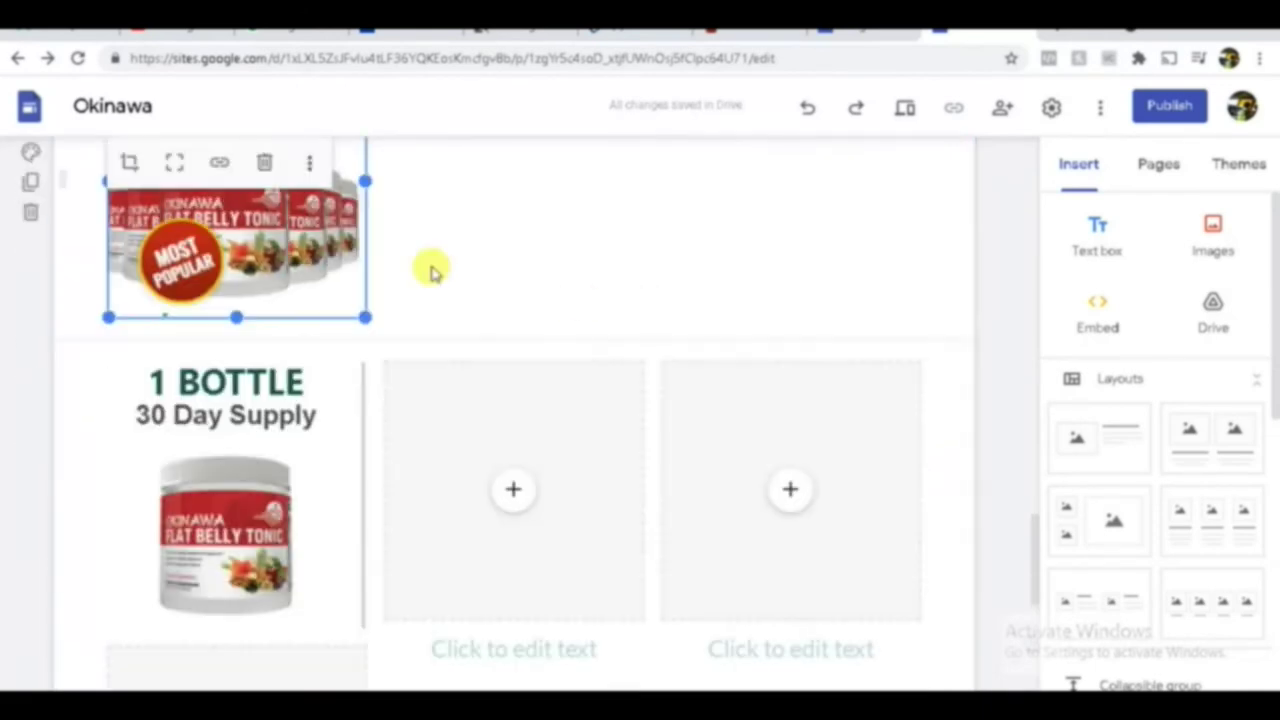
{"action": "left_click_drag", "start_coordinate": [320, 250], "coordinate": [505, 440]}
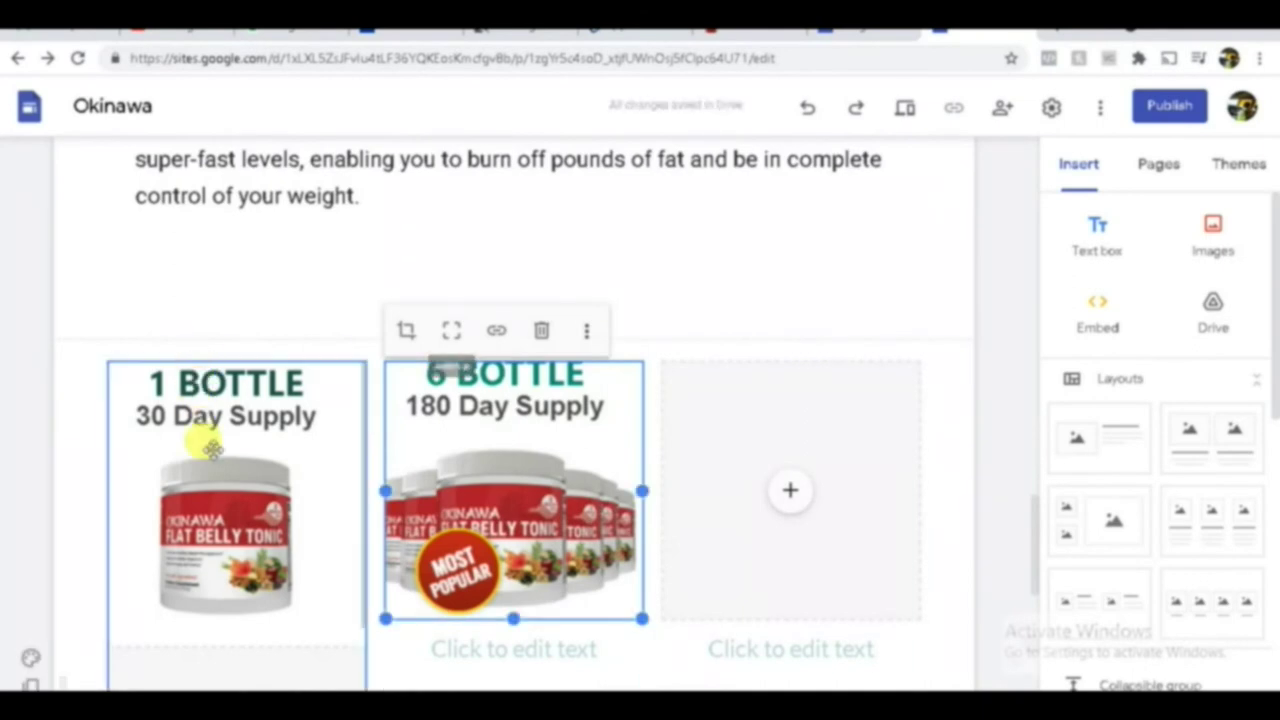
{"action": "left_click_drag", "start_coordinate": [223, 449], "coordinate": [360, 432]}
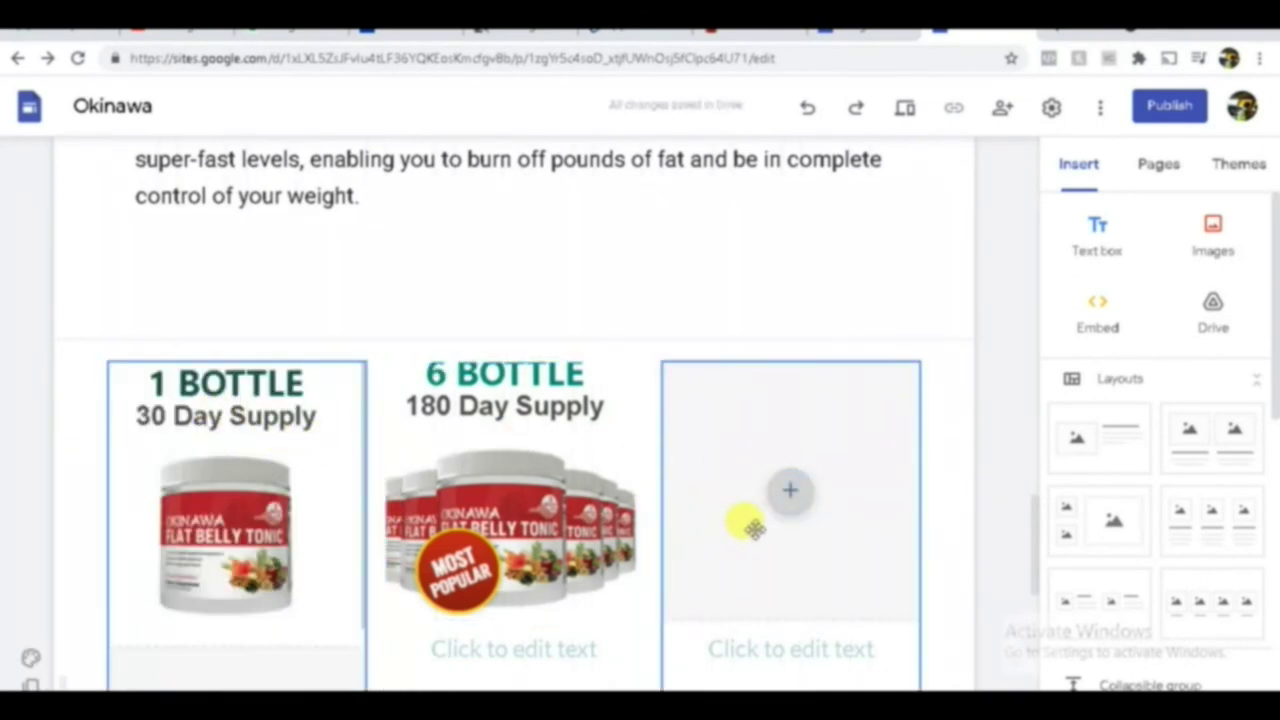
Step: Select the third column's image placeholder and snip the "3 Bottle 90 Day Supply" product image from the sales page
{"action": "scroll", "coordinate": [760, 520], "scroll_direction": "down", "scroll_amount": 2}
{"action": "left_click", "coordinate": [757, 380]}
{"action": "scroll", "coordinate": [640, 487], "scroll_direction": "down", "scroll_amount": 1}
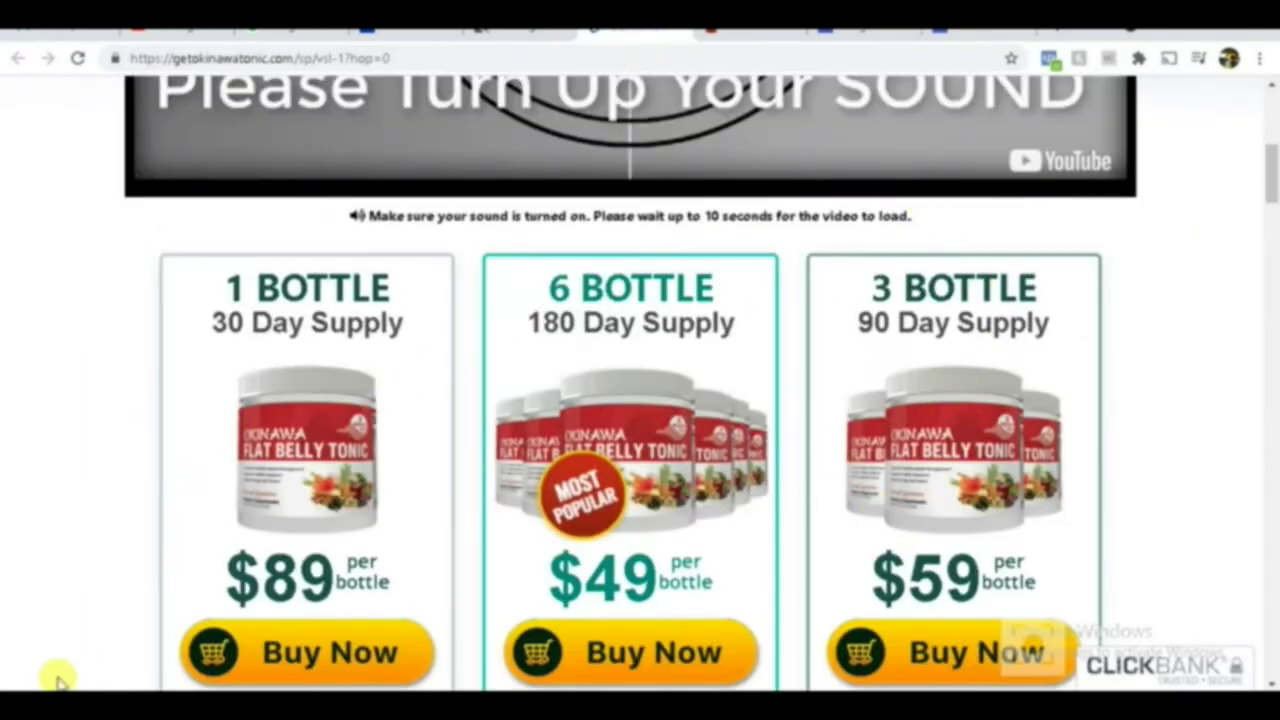
{"action": "left_click", "coordinate": [80, 640]}
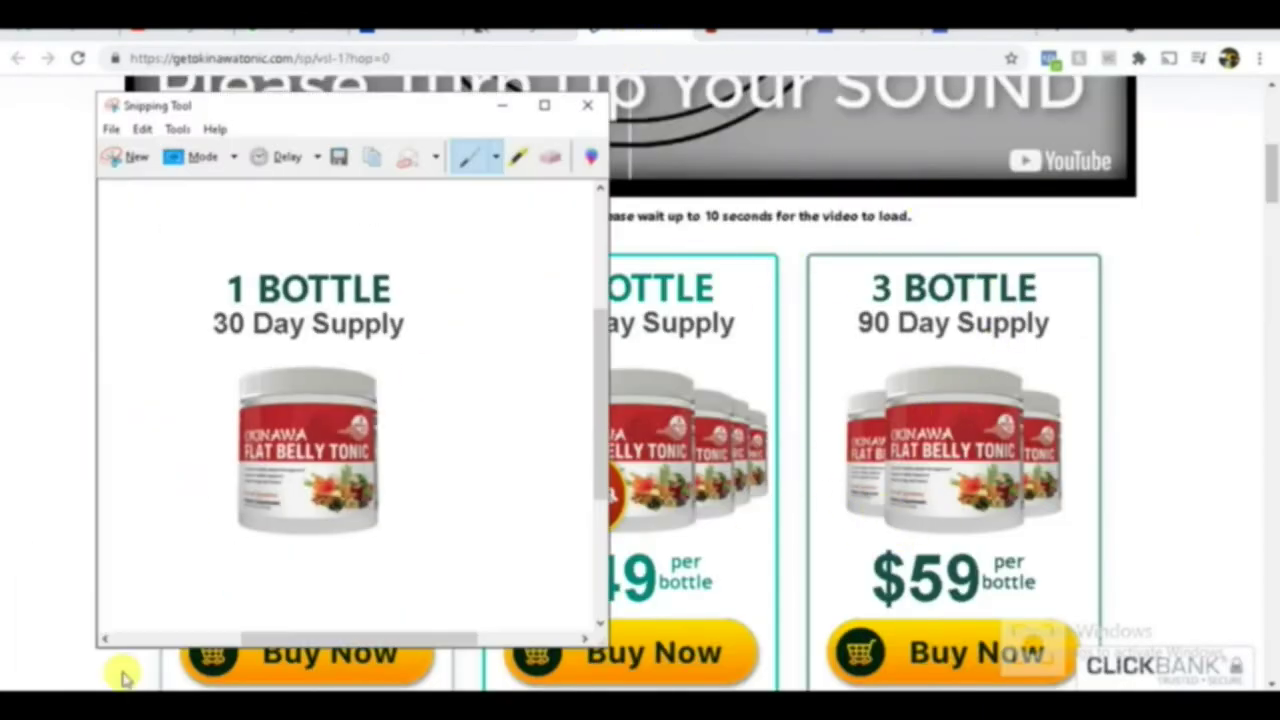
{"action": "left_click", "coordinate": [138, 170]}
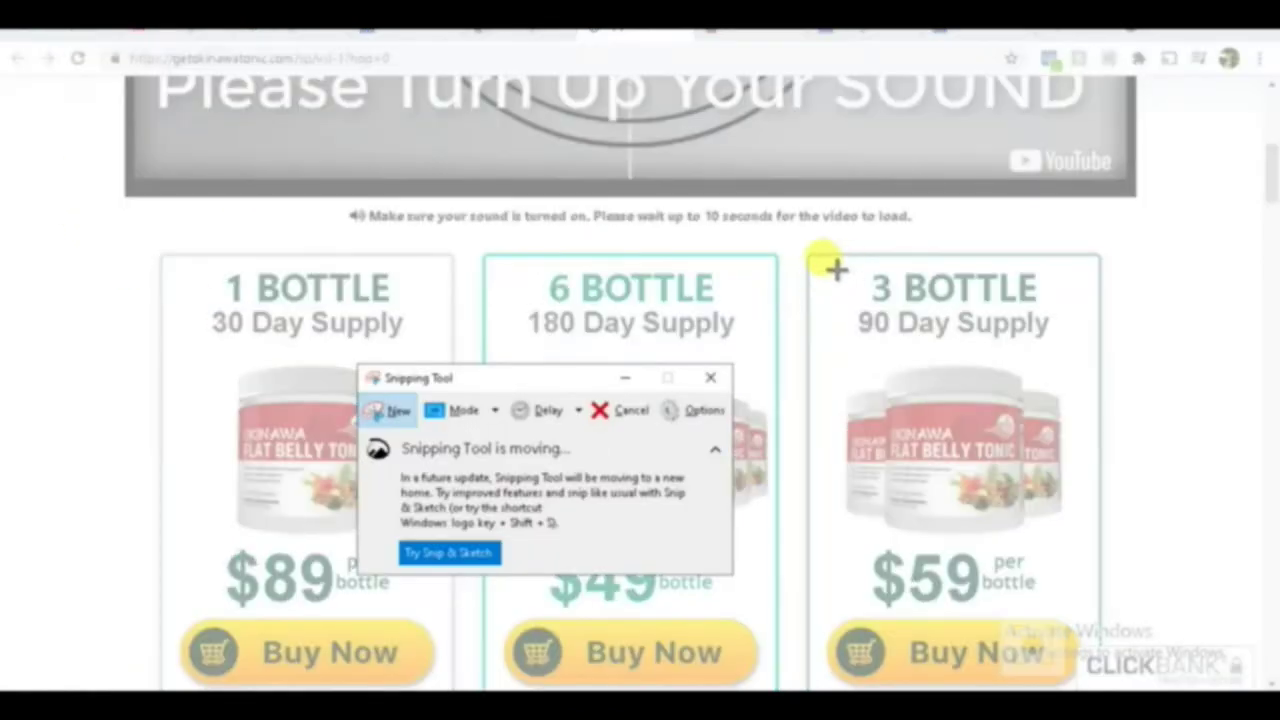
{"action": "left_click_drag", "start_coordinate": [835, 269], "coordinate": [1078, 540]}
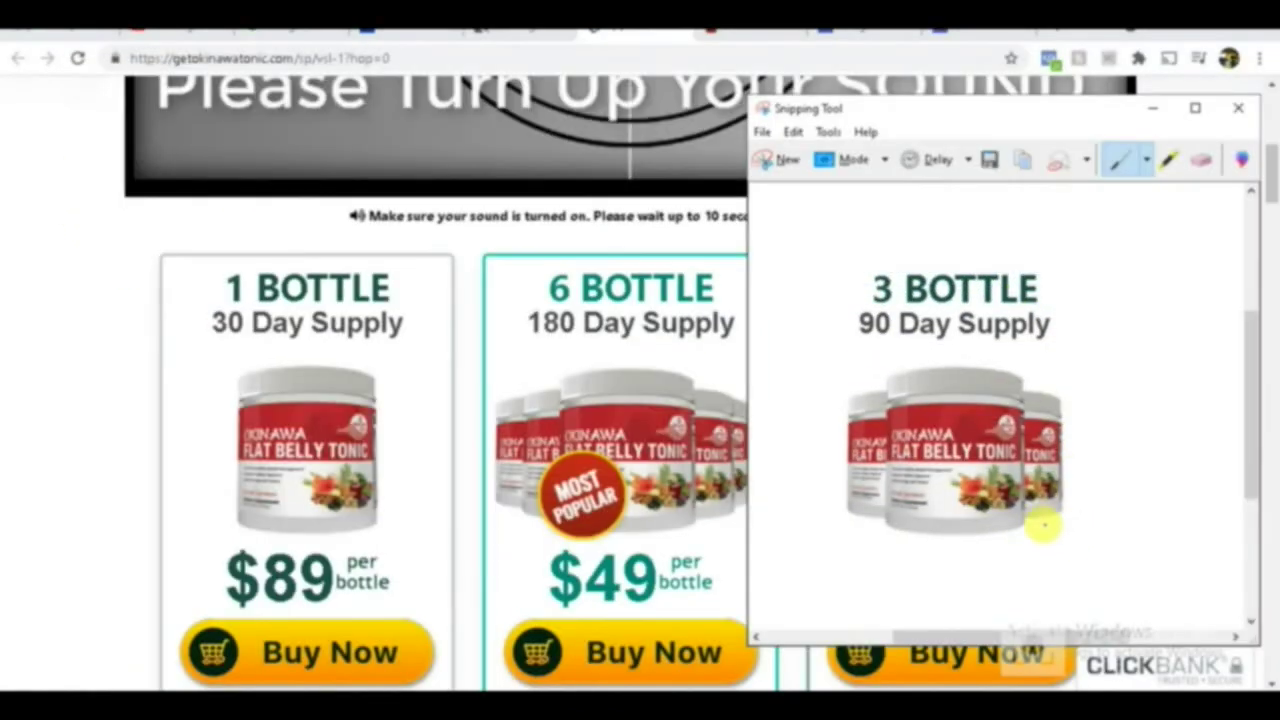
Step: Paste the 3 Bottle snip into the third column's placeholder and make the middle 6 Bottle column slightly taller
{"action": "left_click", "coordinate": [948, 42]}
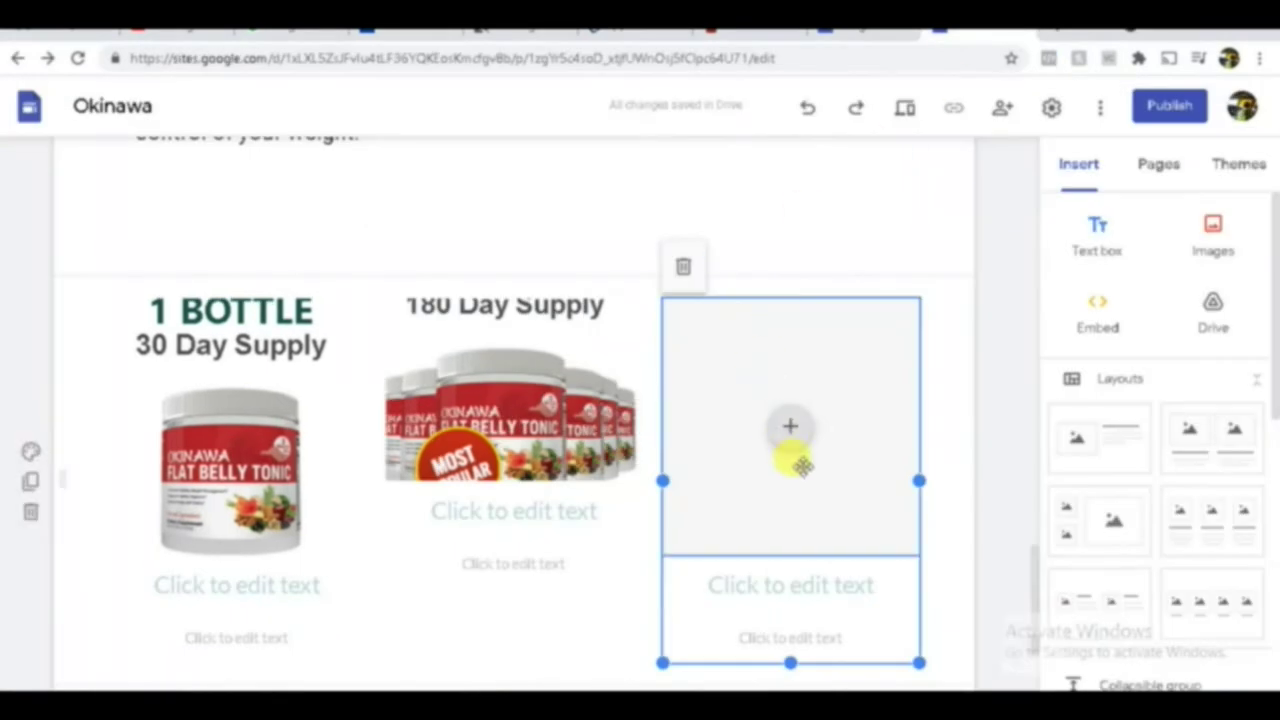
{"action": "scroll", "coordinate": [795, 455], "scroll_direction": "down", "scroll_amount": 3}
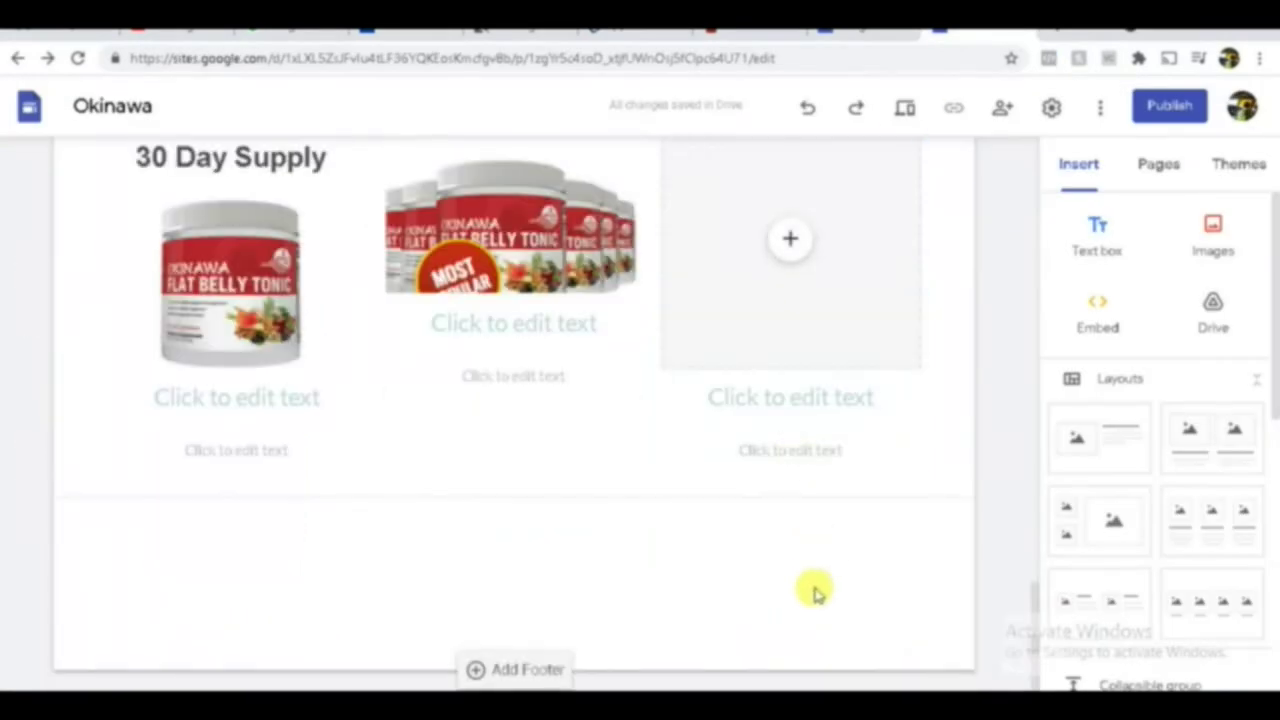
{"action": "key", "text": "ctrl+v"}
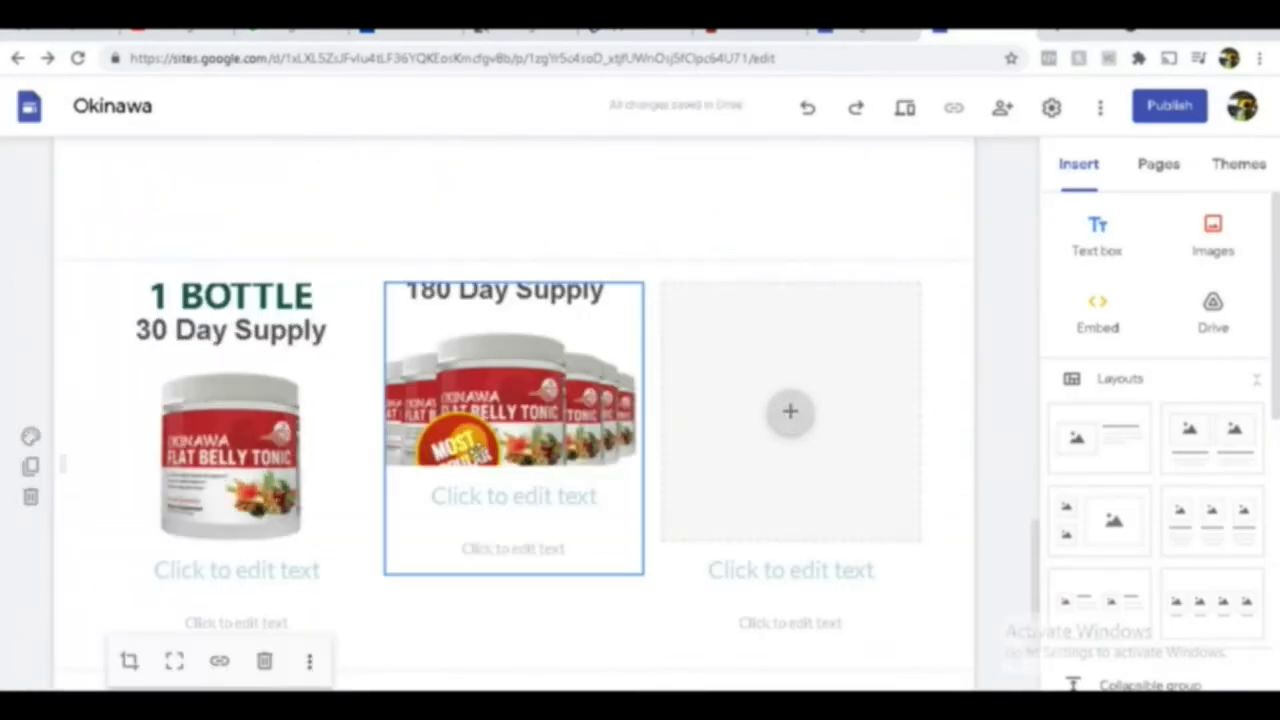
{"action": "left_click_drag", "start_coordinate": [222, 553], "coordinate": [749, 434]}
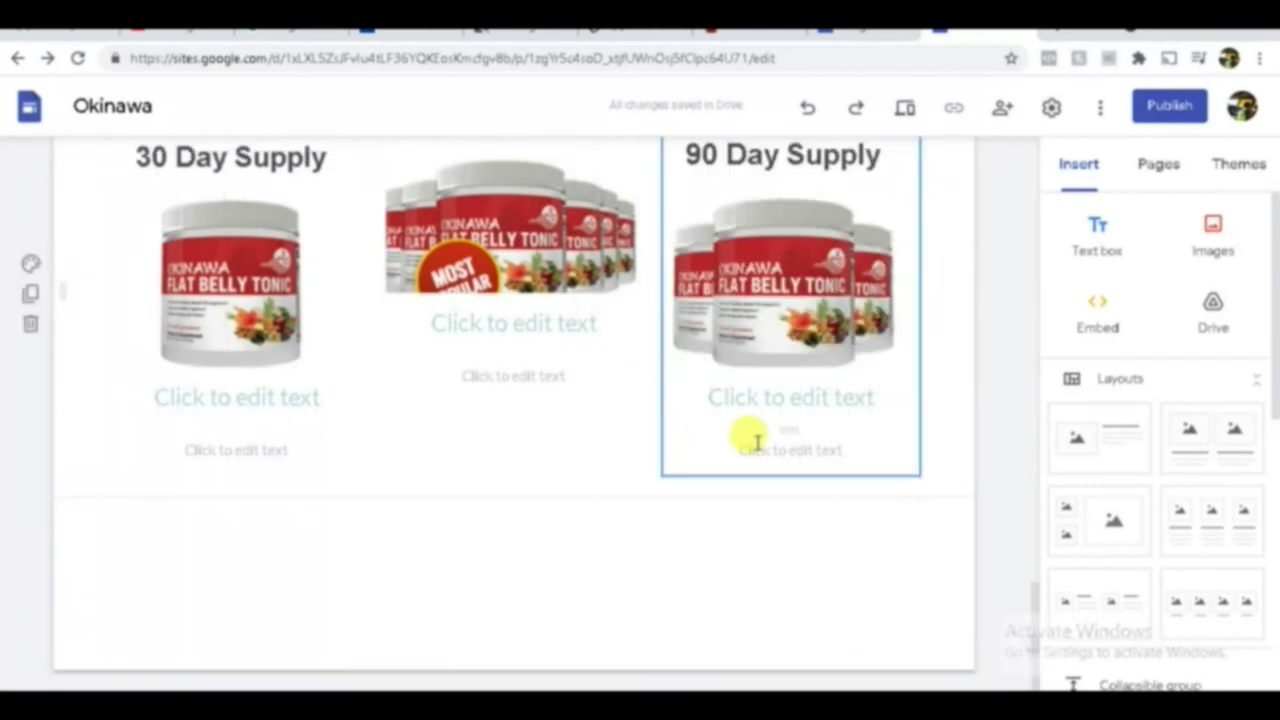
{"action": "left_click", "coordinate": [563, 380]}
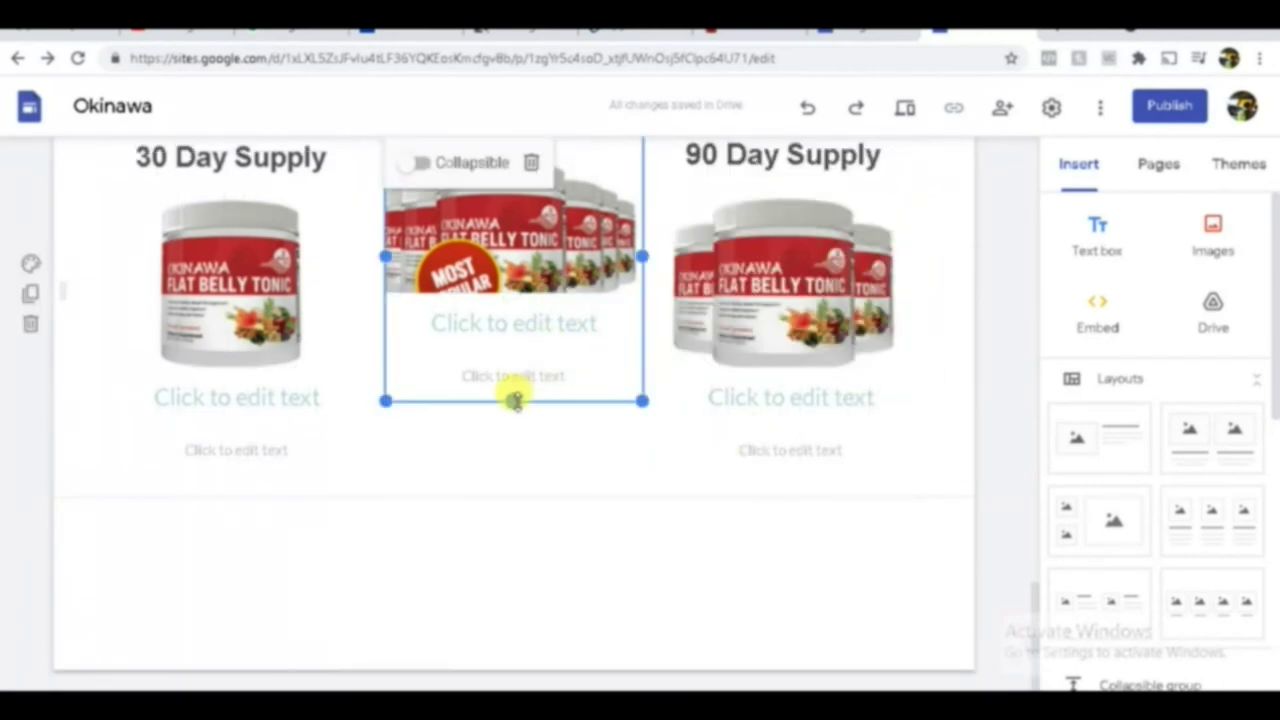
{"action": "left_click_drag", "start_coordinate": [514, 400], "coordinate": [517, 428]}
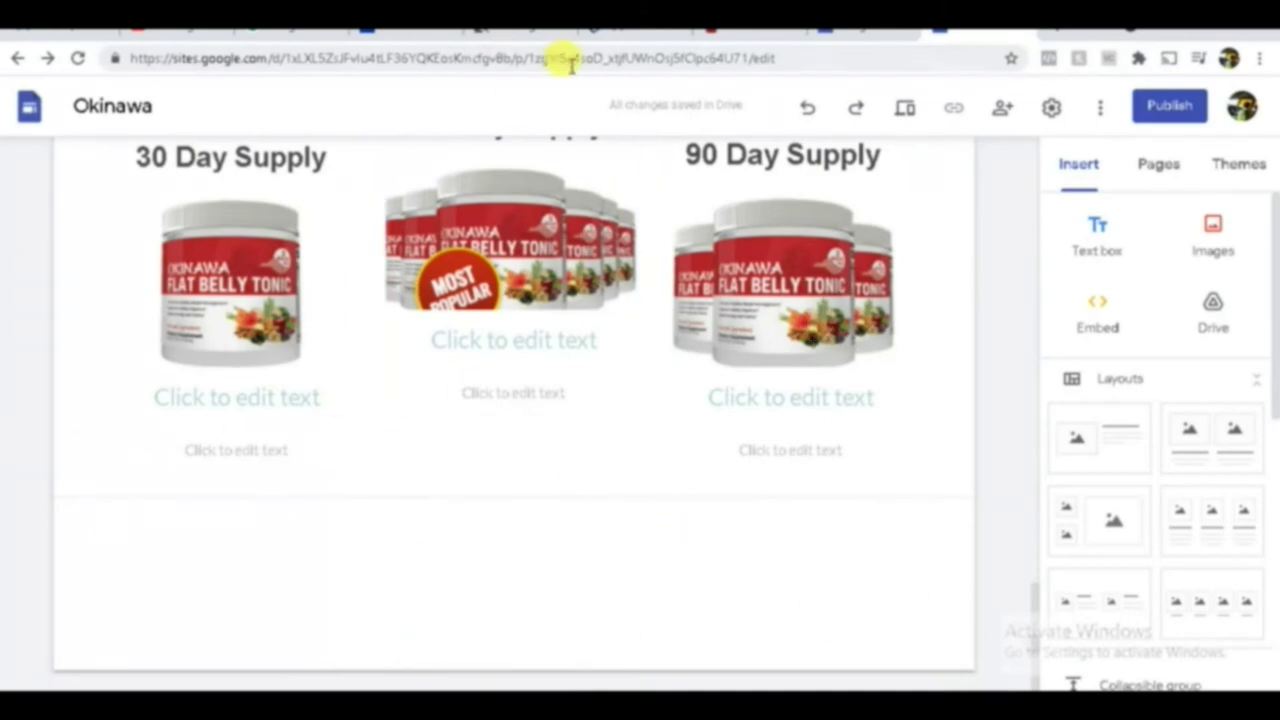
Step: Snip the yellow 100% money back guarantee banner below the prices on the sales page
{"action": "left_click", "coordinate": [650, 34]}
{"action": "scroll", "coordinate": [514, 414], "scroll_direction": "down", "scroll_amount": 10}
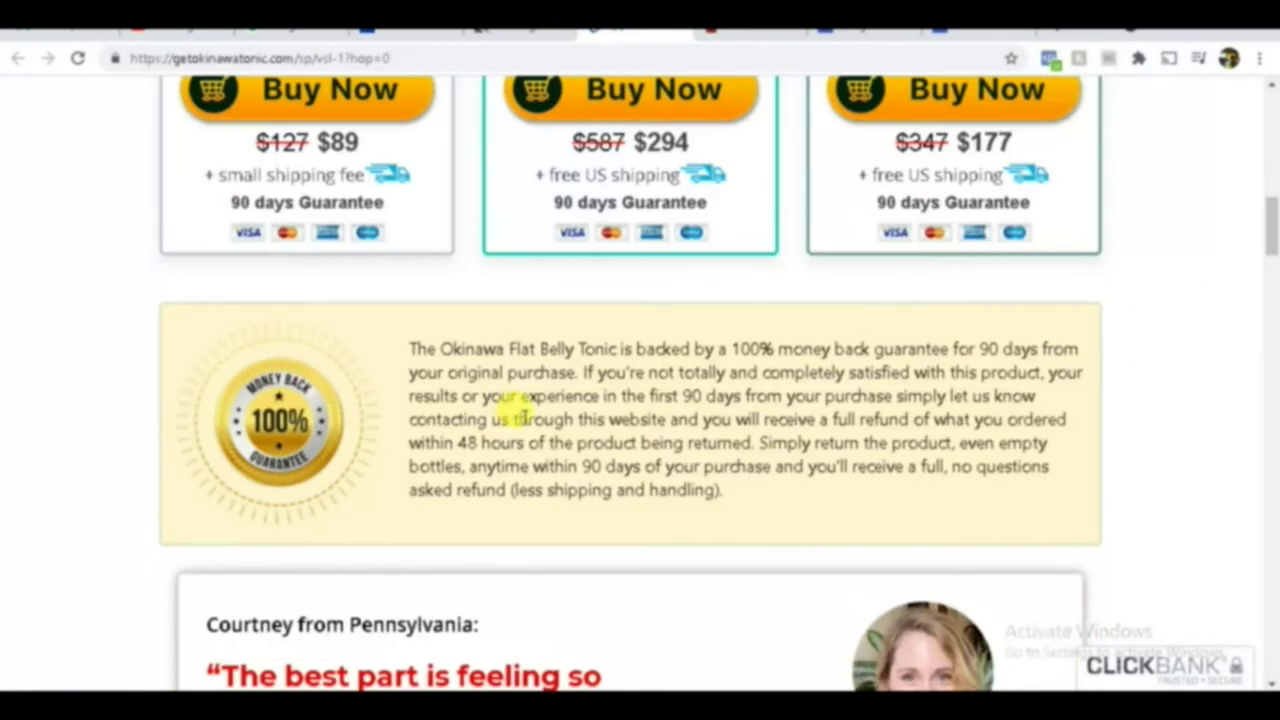
{"action": "scroll", "coordinate": [818, 455], "scroll_direction": "up", "scroll_amount": 2}
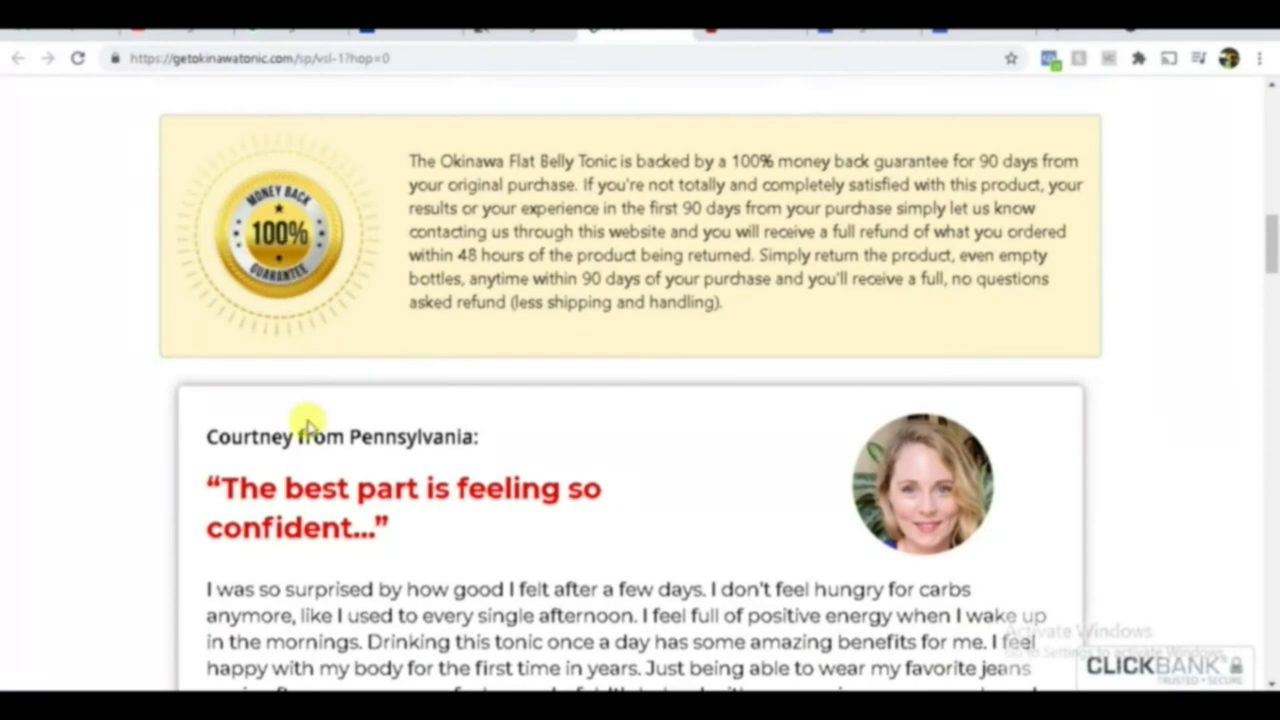
{"action": "key", "text": "alt+Tab"}
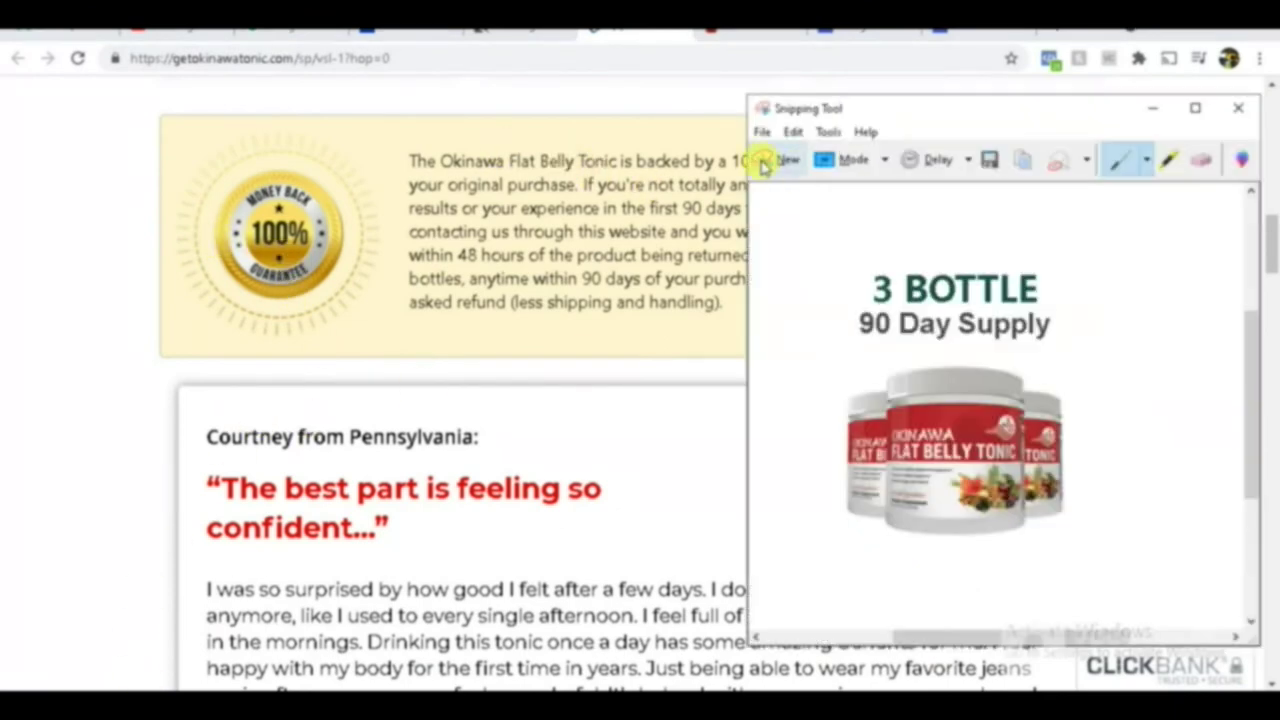
{"action": "left_click", "coordinate": [782, 159]}
{"action": "left_click_drag", "start_coordinate": [147, 101], "coordinate": [1088, 357]}
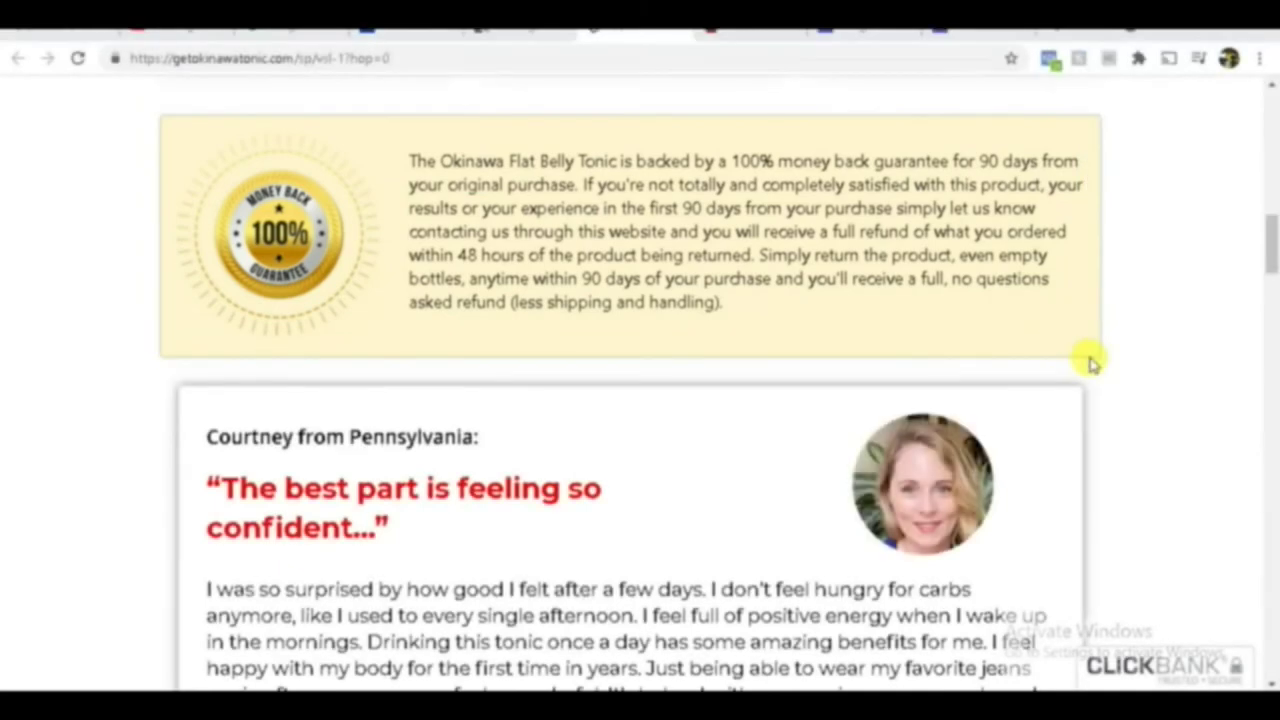
{"action": "key", "text": "alt+Tab"}
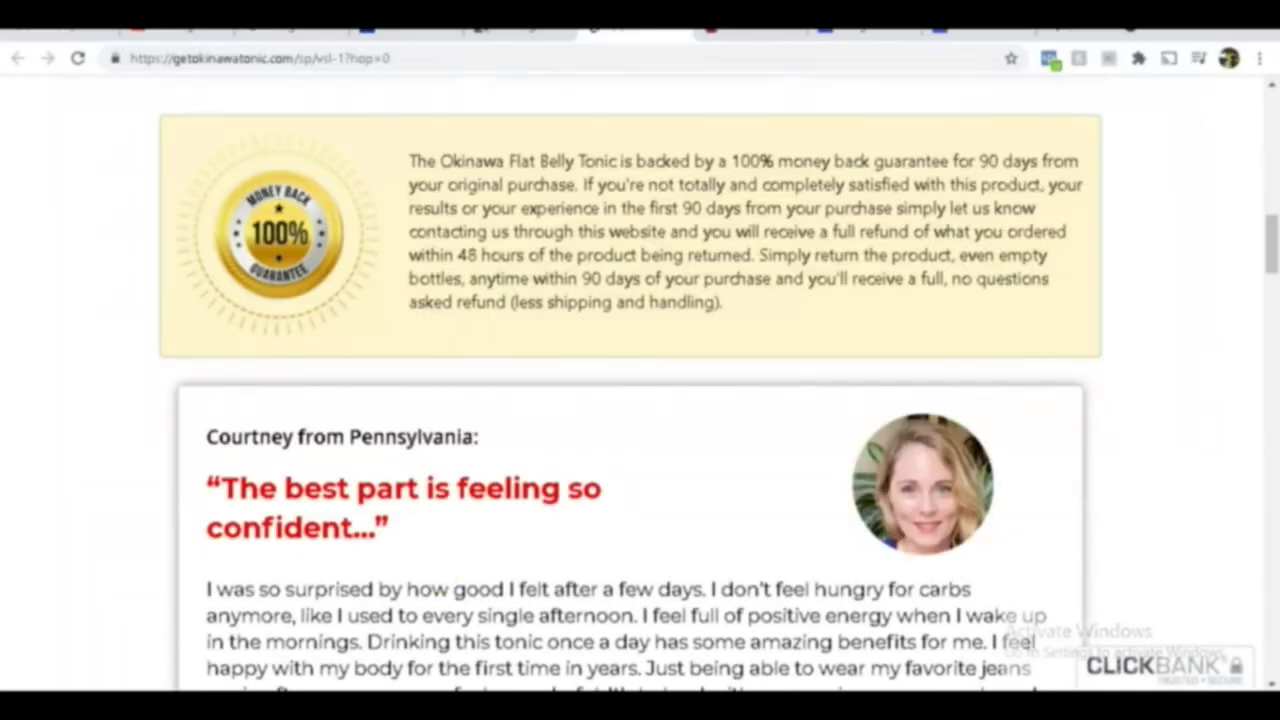
Step: Paste the guarantee banner below the three bottle columns and enlarge it to full content width, tall enough to show all its text
{"action": "left_click", "coordinate": [968, 34]}
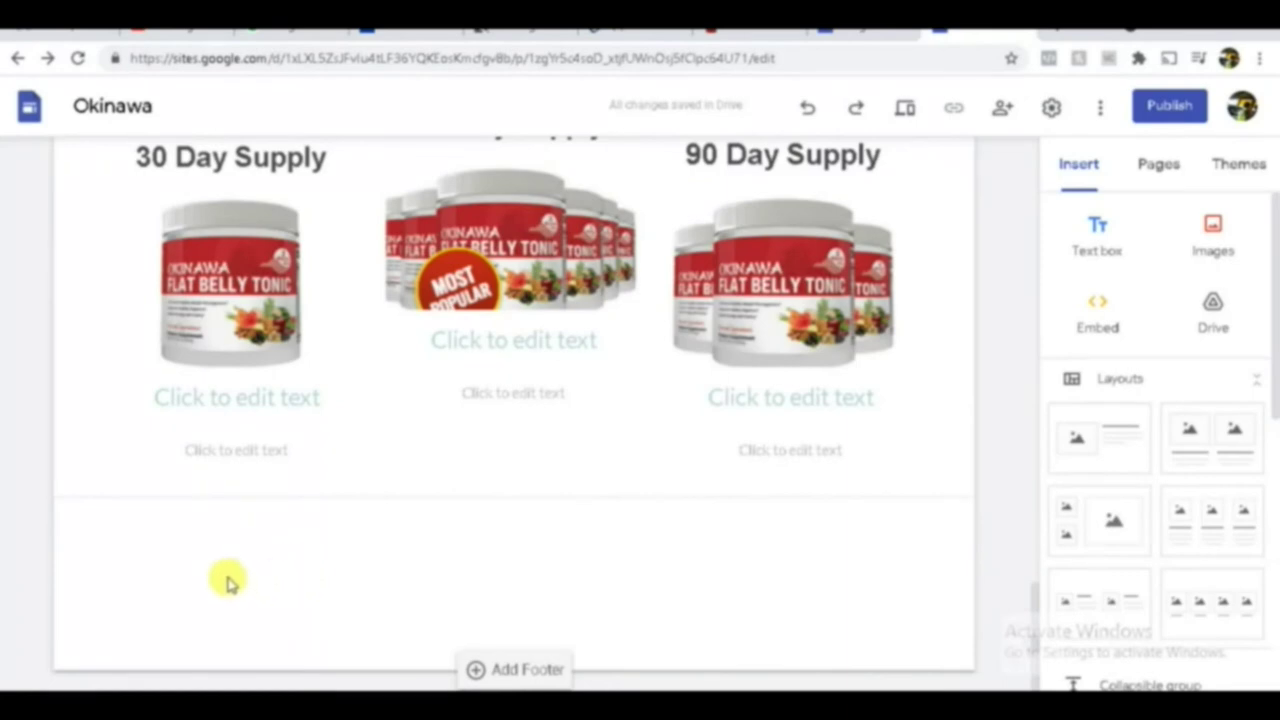
{"action": "key", "text": "ctrl+v"}
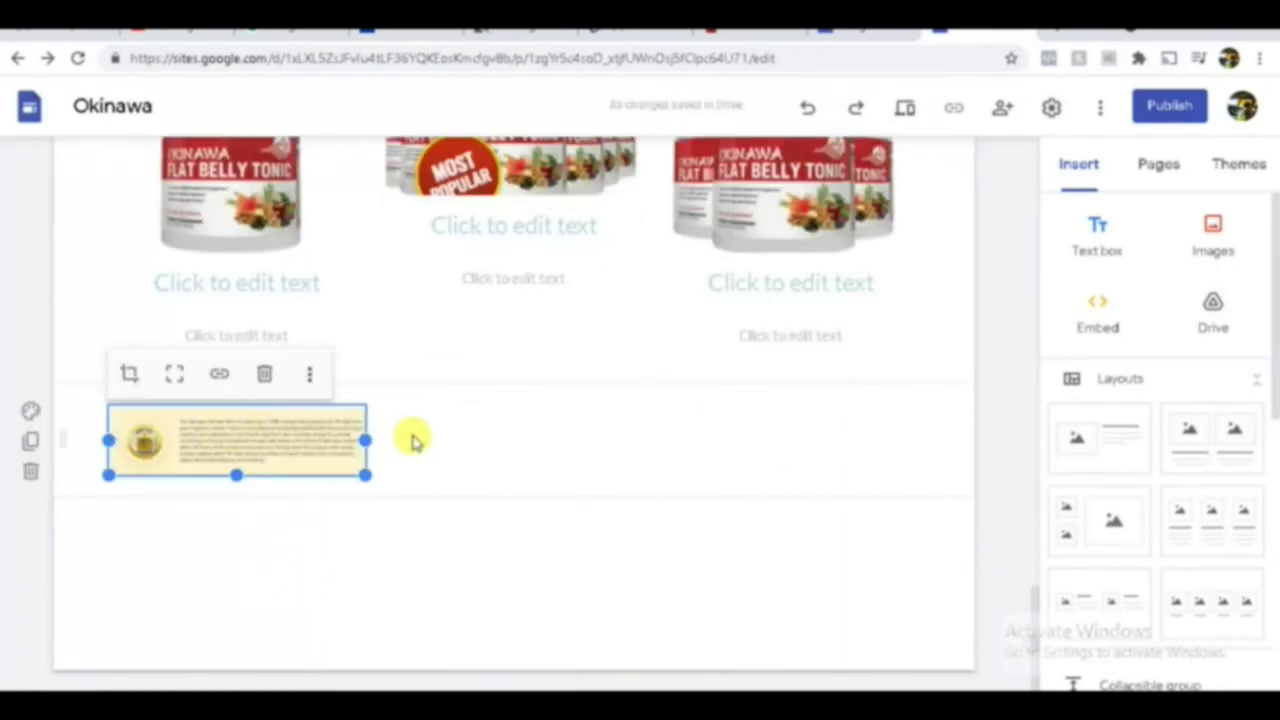
{"action": "left_click_drag", "start_coordinate": [418, 450], "coordinate": [950, 463]}
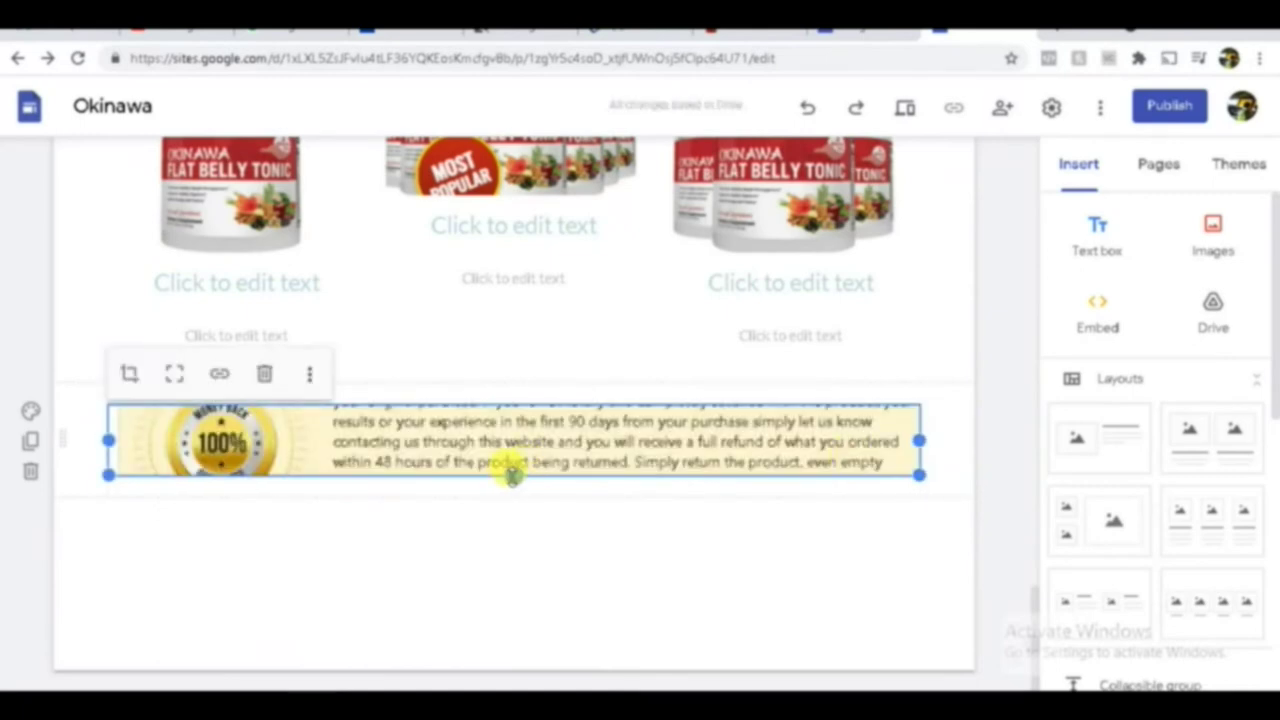
{"action": "left_click_drag", "start_coordinate": [512, 476], "coordinate": [508, 571]}
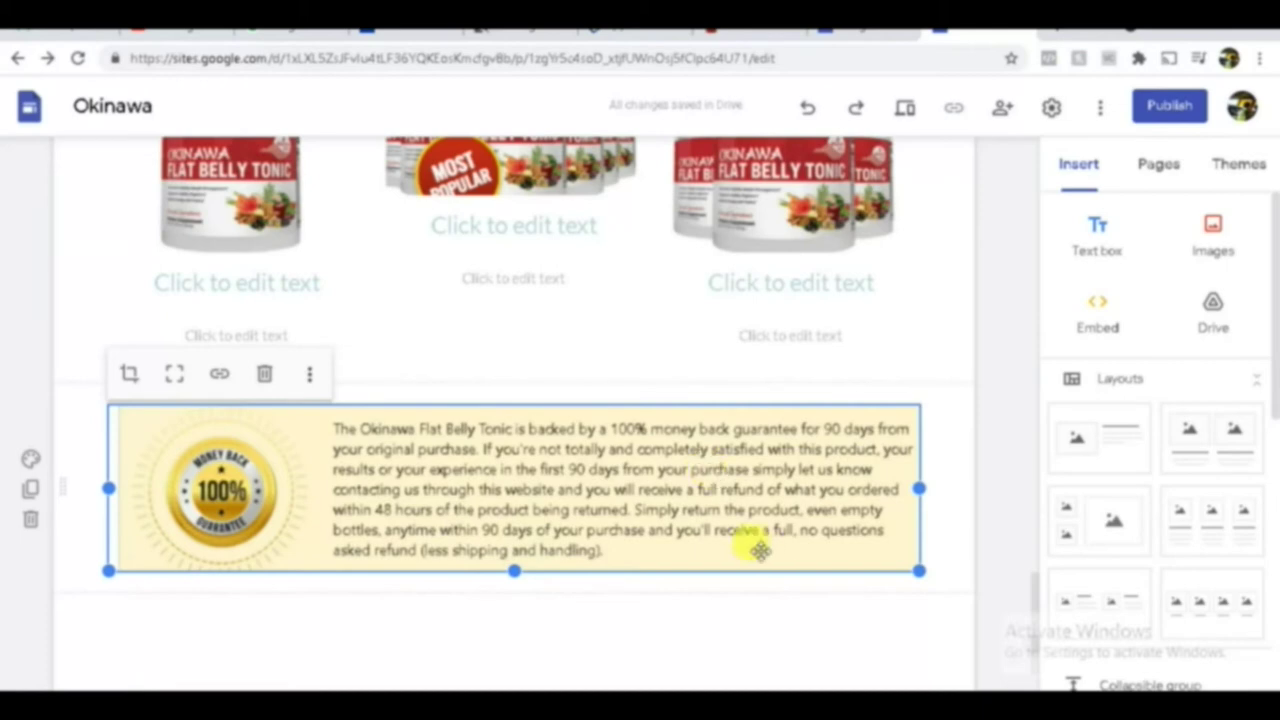
{"action": "left_click_drag", "start_coordinate": [527, 582], "coordinate": [514, 597]}
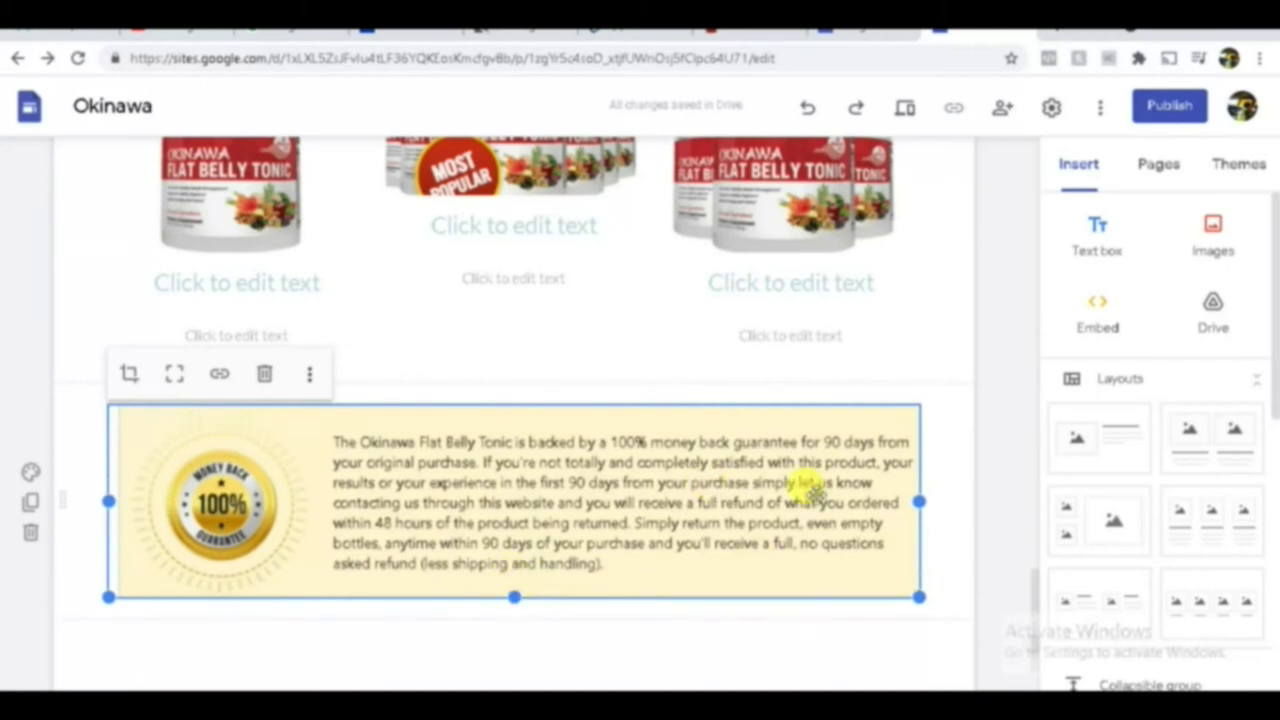
Step: Snip the "I was skeptical about it working at first but thank God I tried…" testimonial from the sales page
{"action": "scroll", "coordinate": [812, 487], "scroll_direction": "down", "scroll_amount": 1}
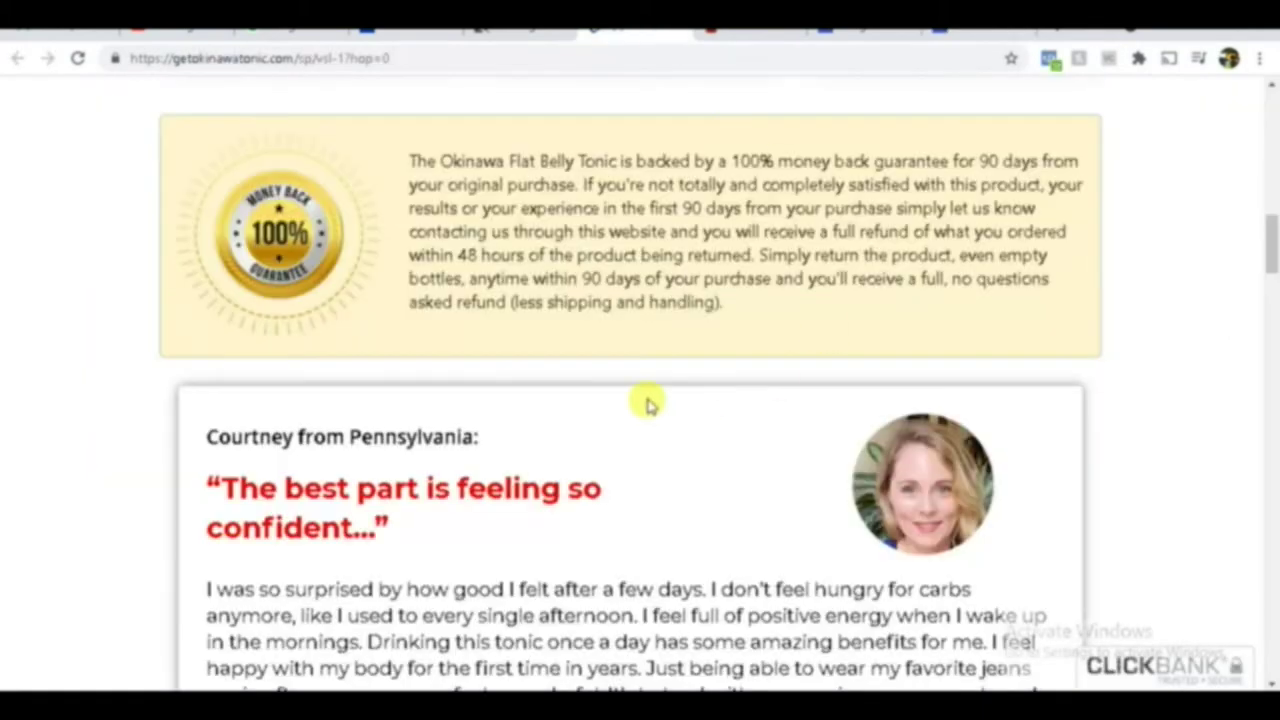
{"action": "scroll", "coordinate": [649, 400], "scroll_direction": "down", "scroll_amount": 3}
{"action": "scroll", "coordinate": [600, 386], "scroll_direction": "up", "scroll_amount": 2}
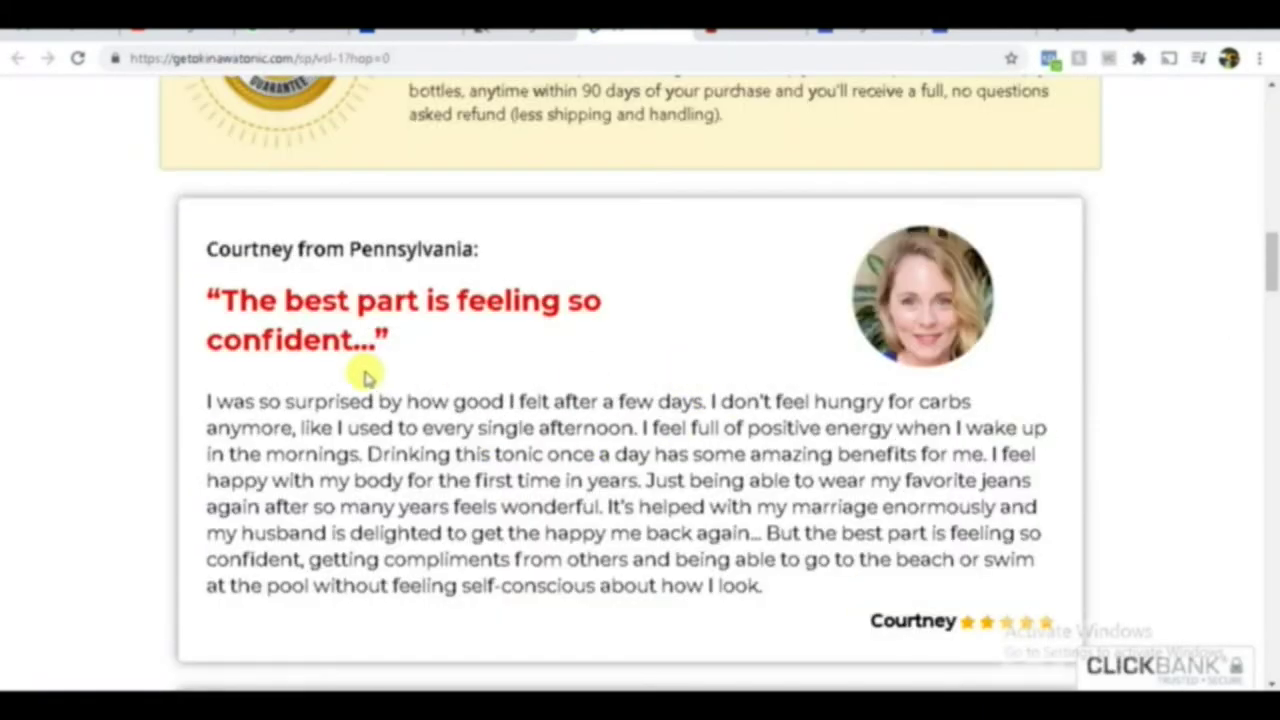
{"action": "scroll", "coordinate": [885, 370], "scroll_direction": "down", "scroll_amount": 5}
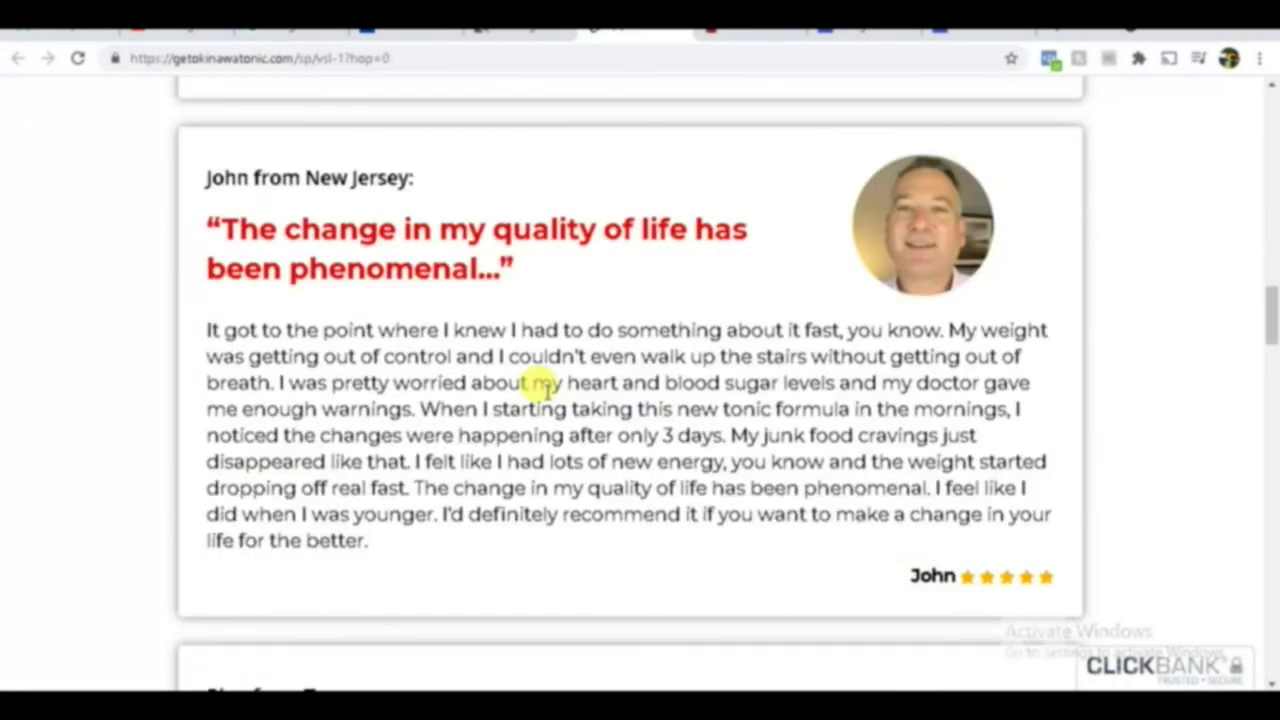
{"action": "scroll", "coordinate": [857, 409], "scroll_direction": "down", "scroll_amount": 7}
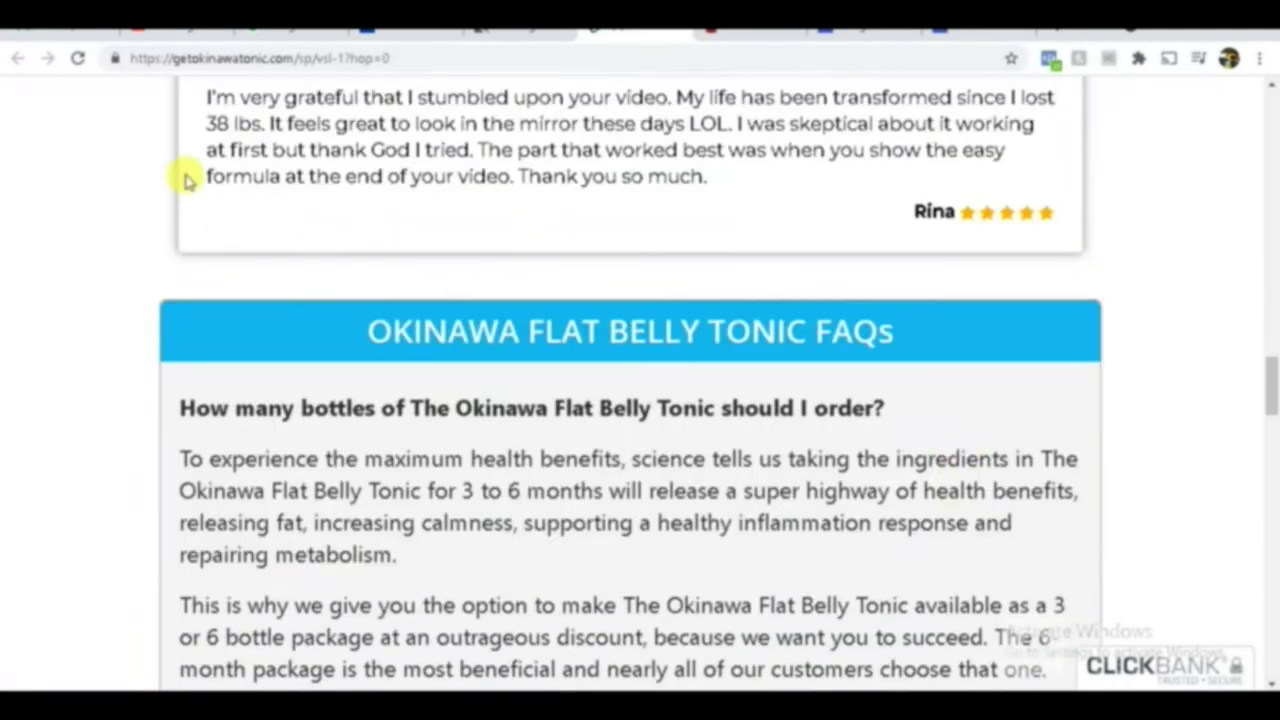
{"action": "scroll", "coordinate": [258, 180], "scroll_direction": "down", "scroll_amount": 2}
{"action": "scroll", "coordinate": [320, 220], "scroll_direction": "up", "scroll_amount": 5}
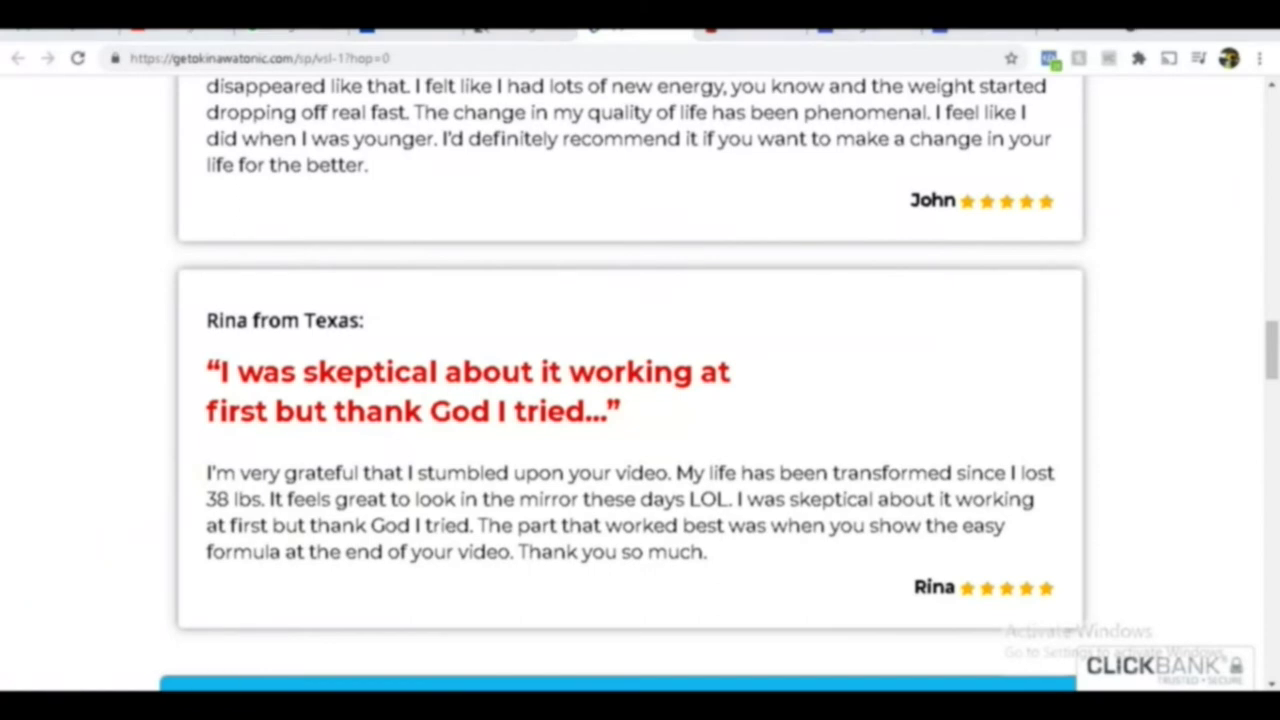
{"action": "key", "text": "alt+Tab"}
{"action": "left_click", "coordinate": [103, 78]}
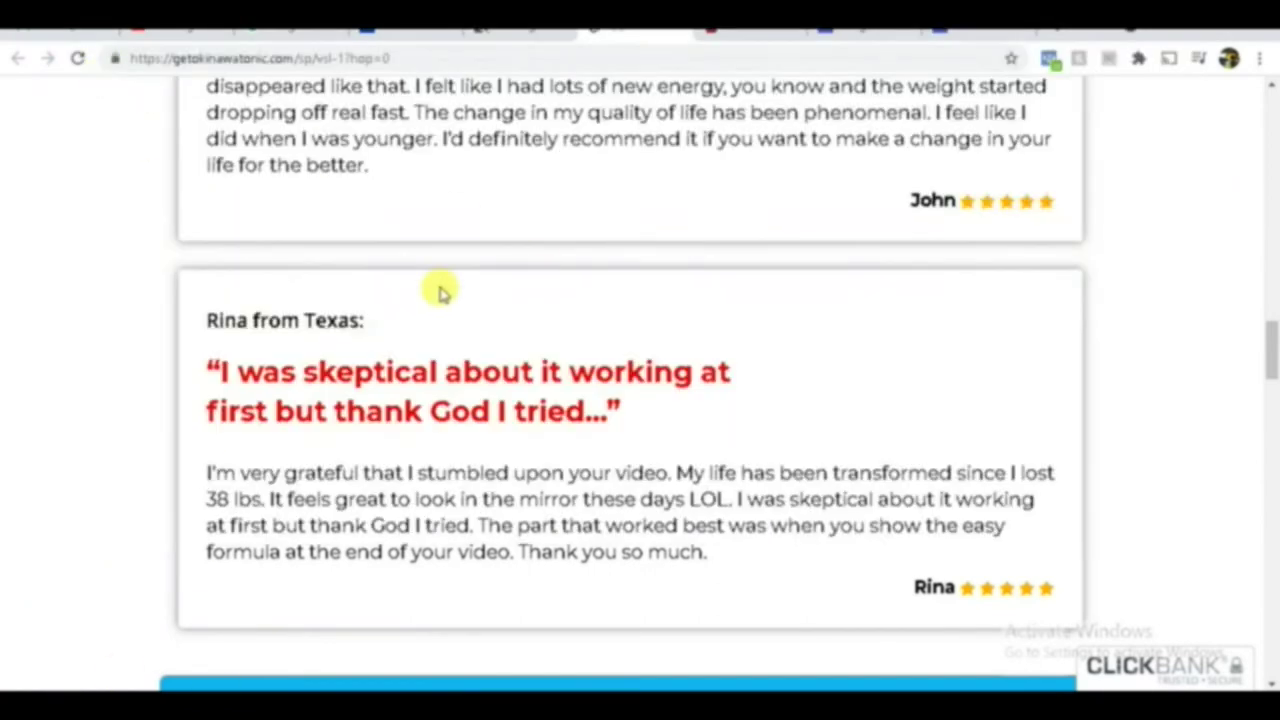
{"action": "left_click_drag", "start_coordinate": [195, 281], "coordinate": [1092, 636]}
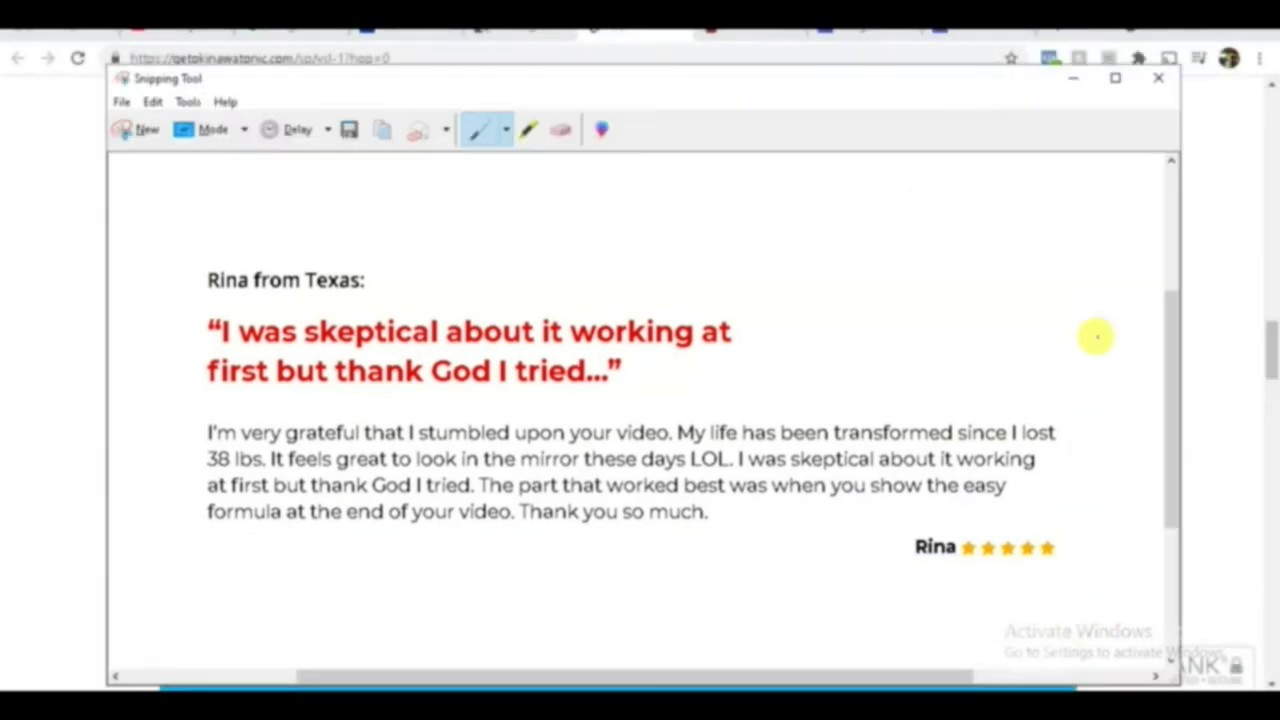
Step: Paste the testimonial snip below the guarantee banner and enlarge it to full content width, tall enough to show all its text
{"action": "left_click", "coordinate": [934, 34]}
{"action": "left_click", "coordinate": [226, 565]}
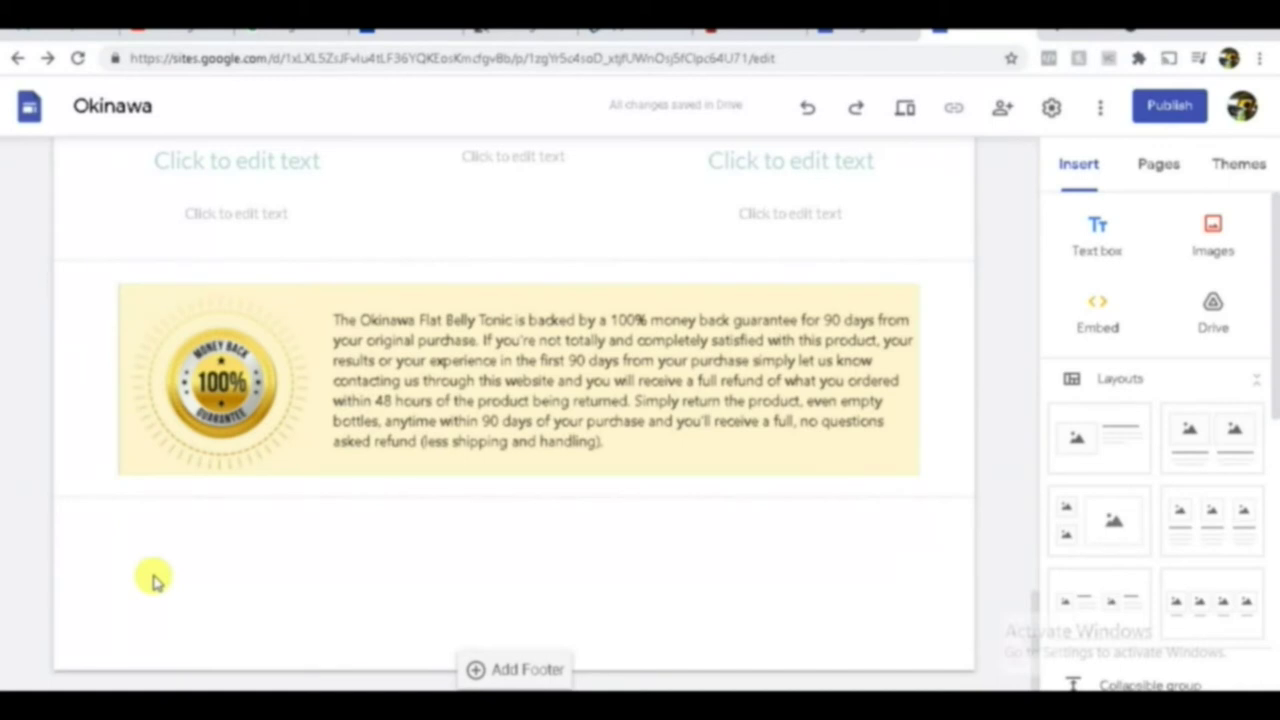
{"action": "key", "text": "ctrl+v"}
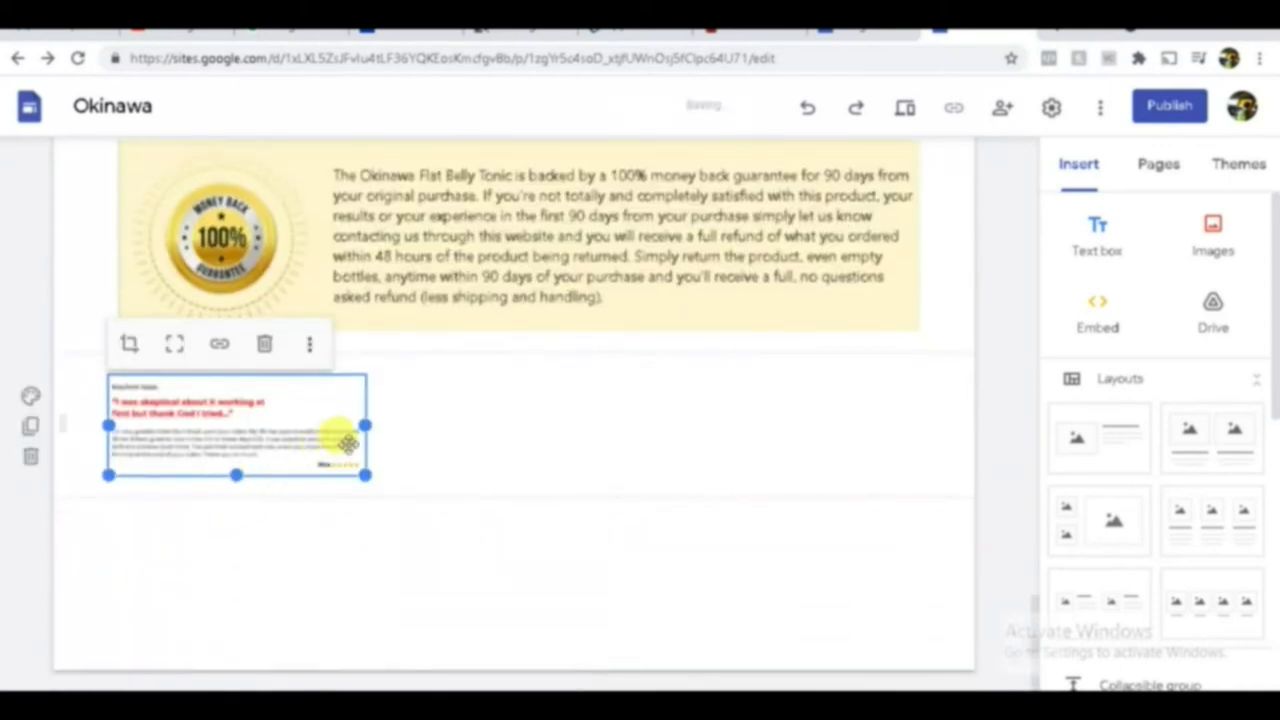
{"action": "left_click_drag", "start_coordinate": [366, 425], "coordinate": [932, 446]}
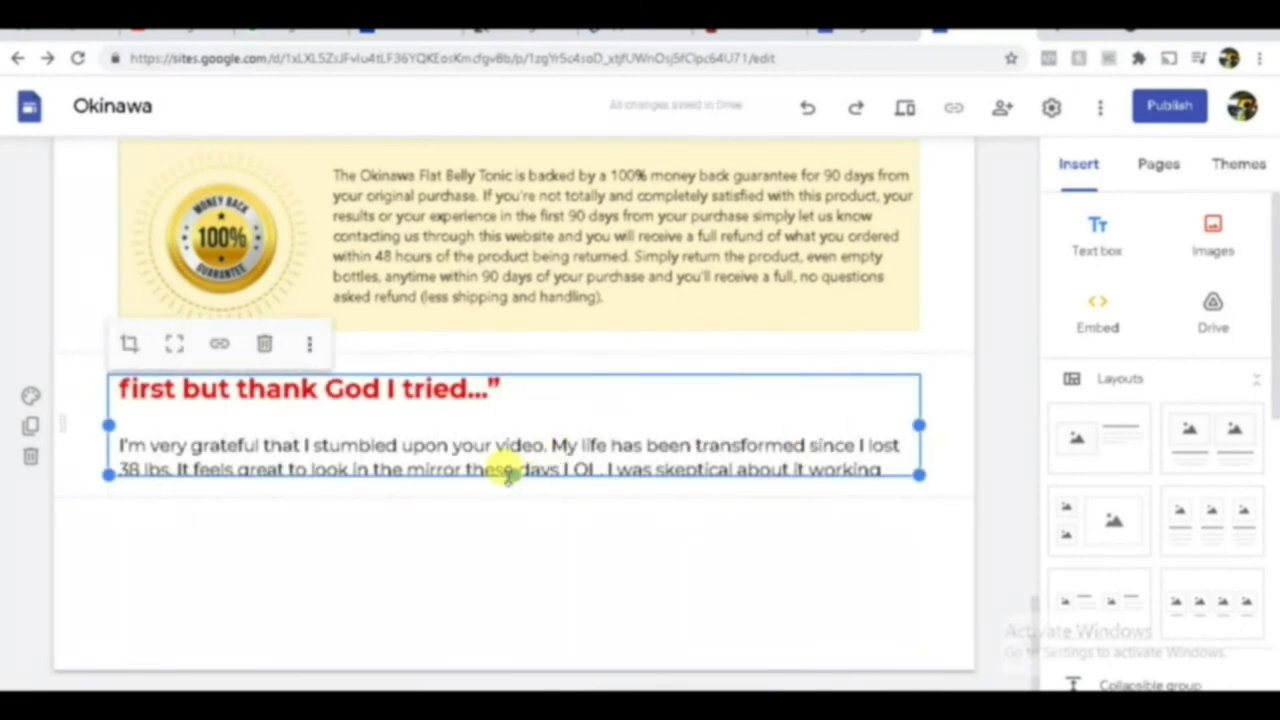
{"action": "left_click_drag", "start_coordinate": [510, 472], "coordinate": [507, 612]}
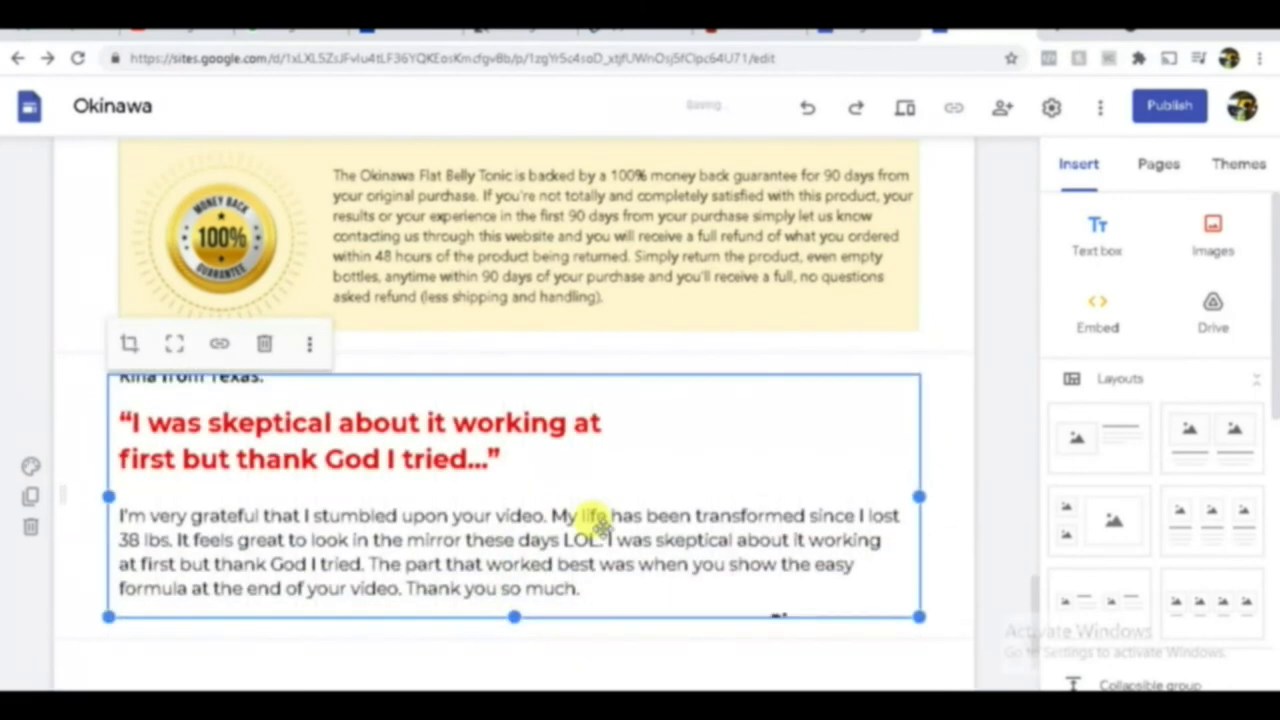
{"action": "scroll", "coordinate": [580, 500], "scroll_direction": "down", "scroll_amount": 2}
{"action": "left_click_drag", "start_coordinate": [919, 474], "coordinate": [855, 482]}
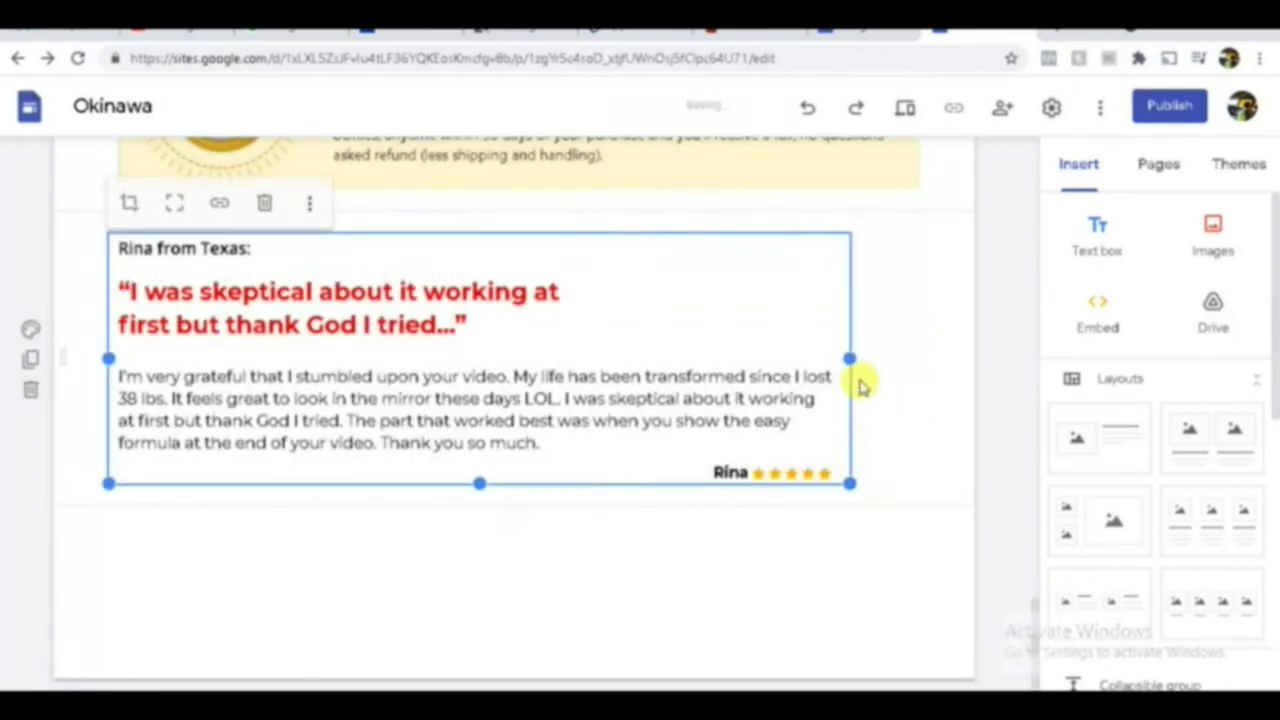
{"action": "left_click_drag", "start_coordinate": [849, 358], "coordinate": [918, 372]}
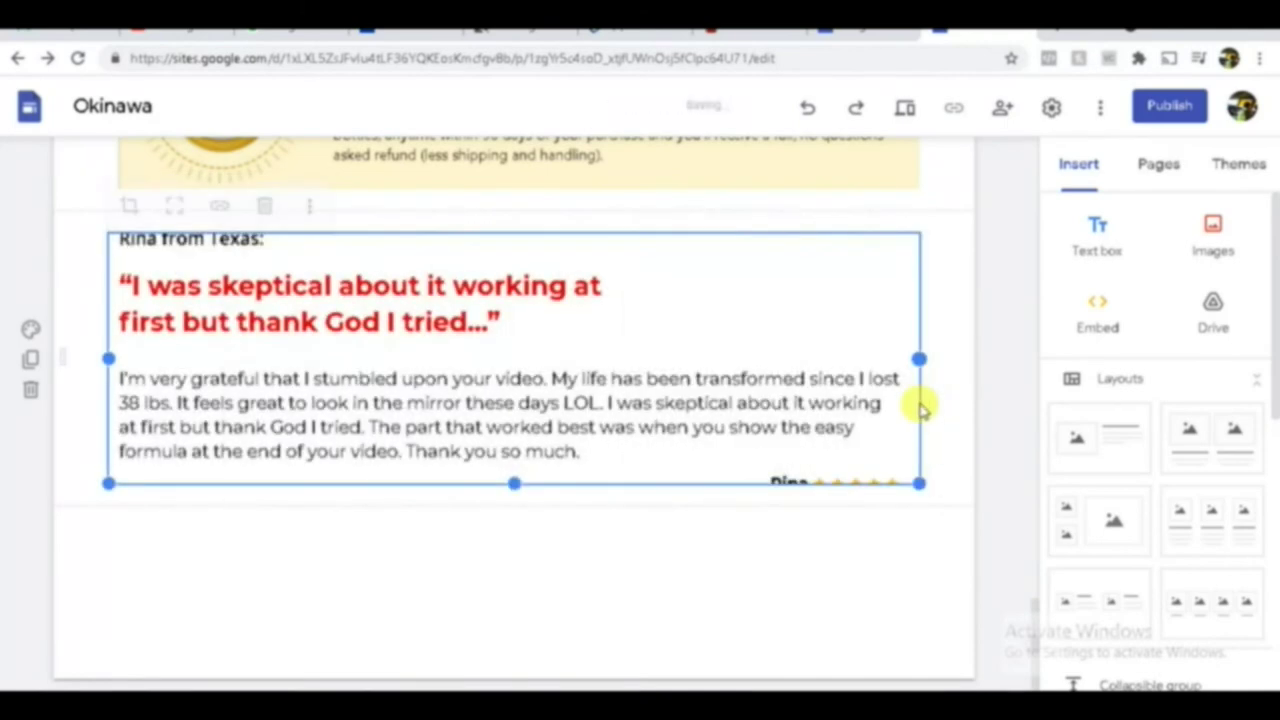
{"action": "left_click_drag", "start_coordinate": [512, 490], "coordinate": [513, 543]}
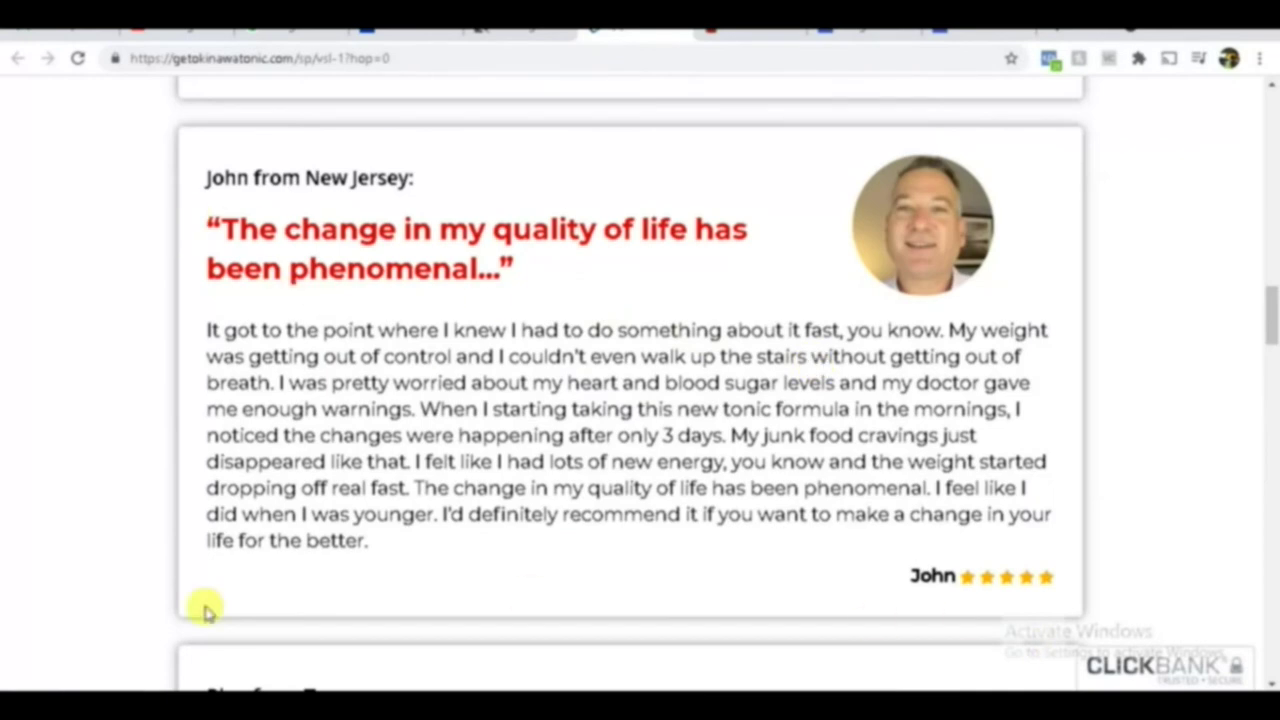
Step: Snip the "The change in my quality of life has been phenomenal…" testimonial, including its photo, from the sales page
{"action": "key", "text": "alt+Tab"}
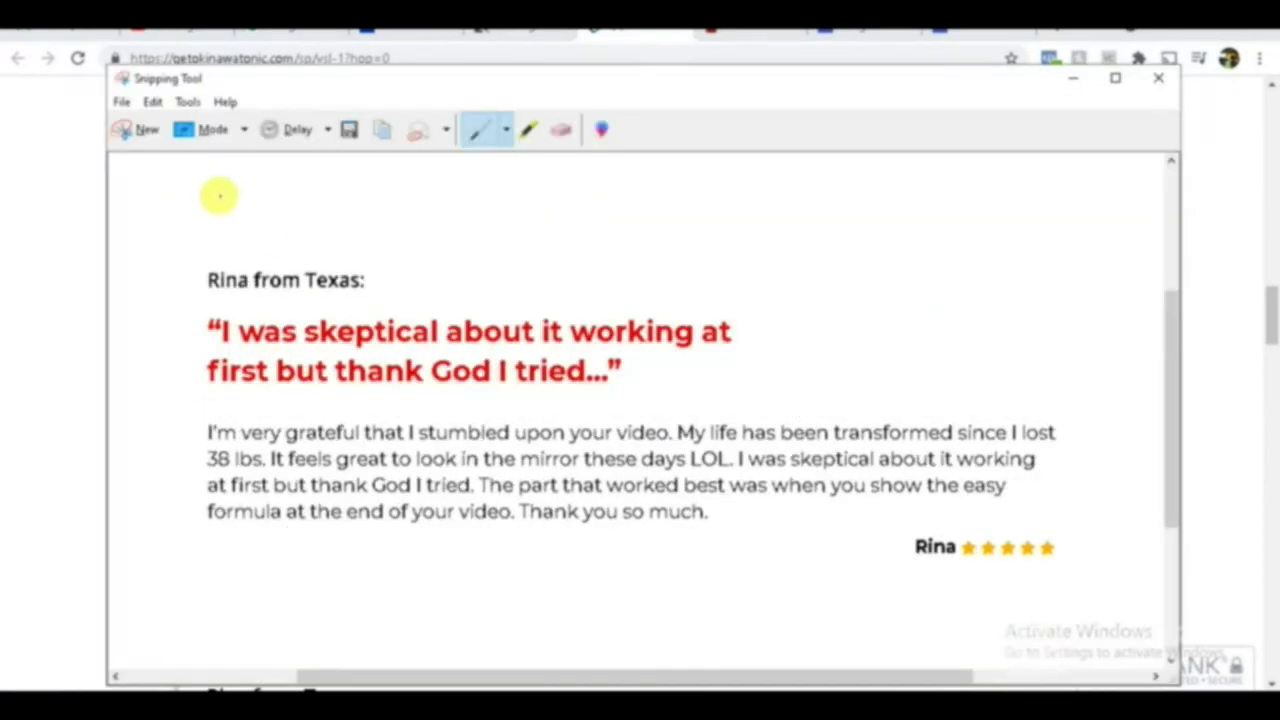
{"action": "left_click", "coordinate": [149, 129]}
{"action": "left_click_drag", "start_coordinate": [190, 143], "coordinate": [1072, 605]}
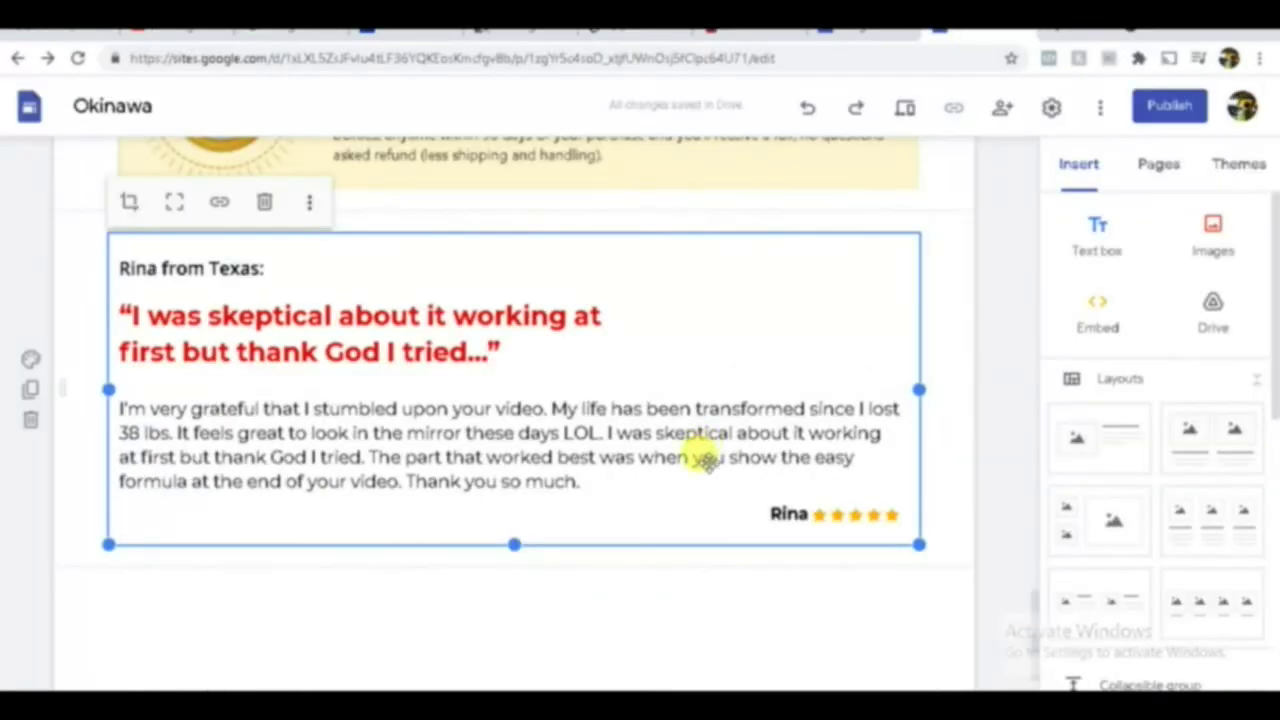
Step: Paste the "quality of life" testimonial at the end of the Google Sites page and enlarge it to full content width and greater height
{"action": "scroll", "coordinate": [705, 460], "scroll_direction": "down", "scroll_amount": 1}
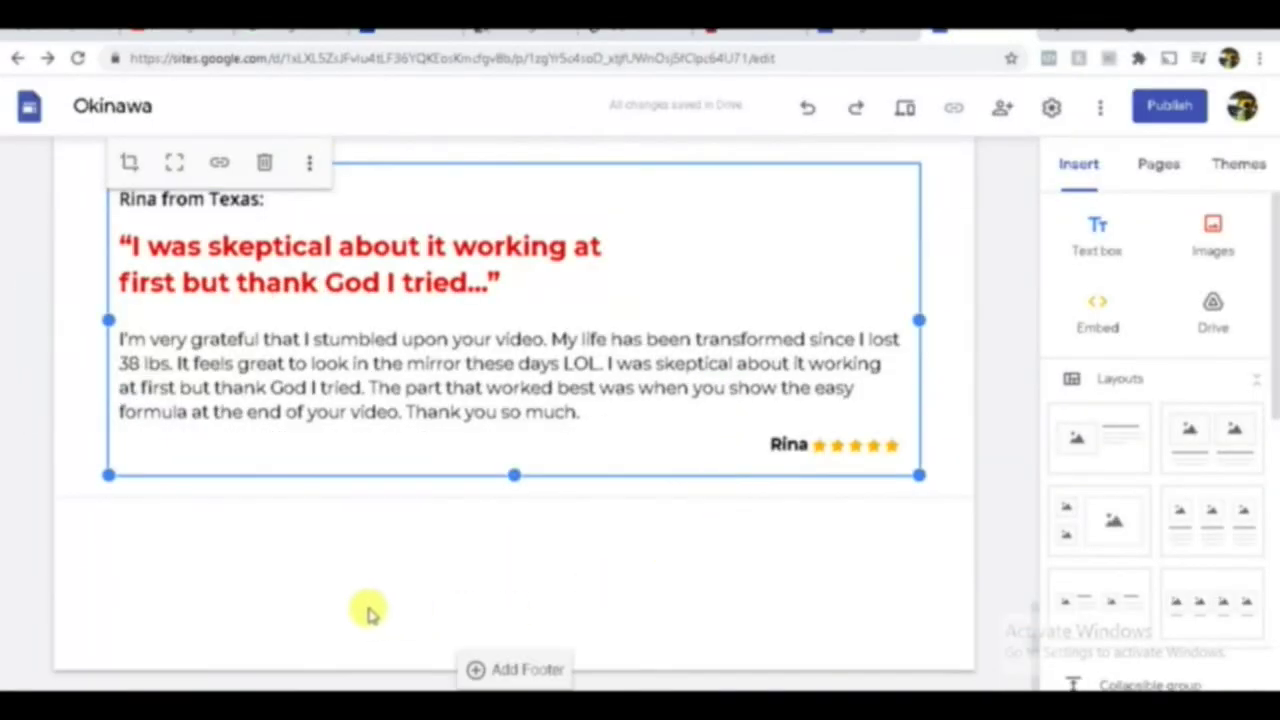
{"action": "left_click", "coordinate": [366, 609]}
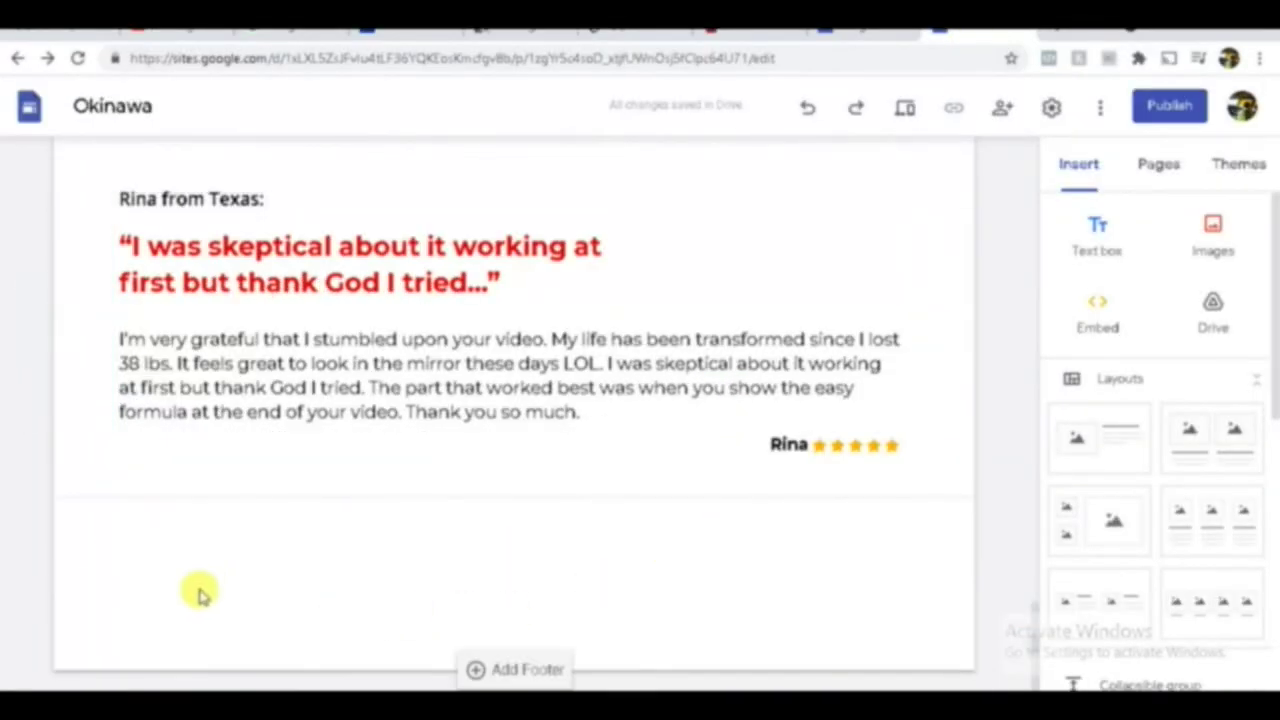
{"action": "key", "text": "ctrl+v"}
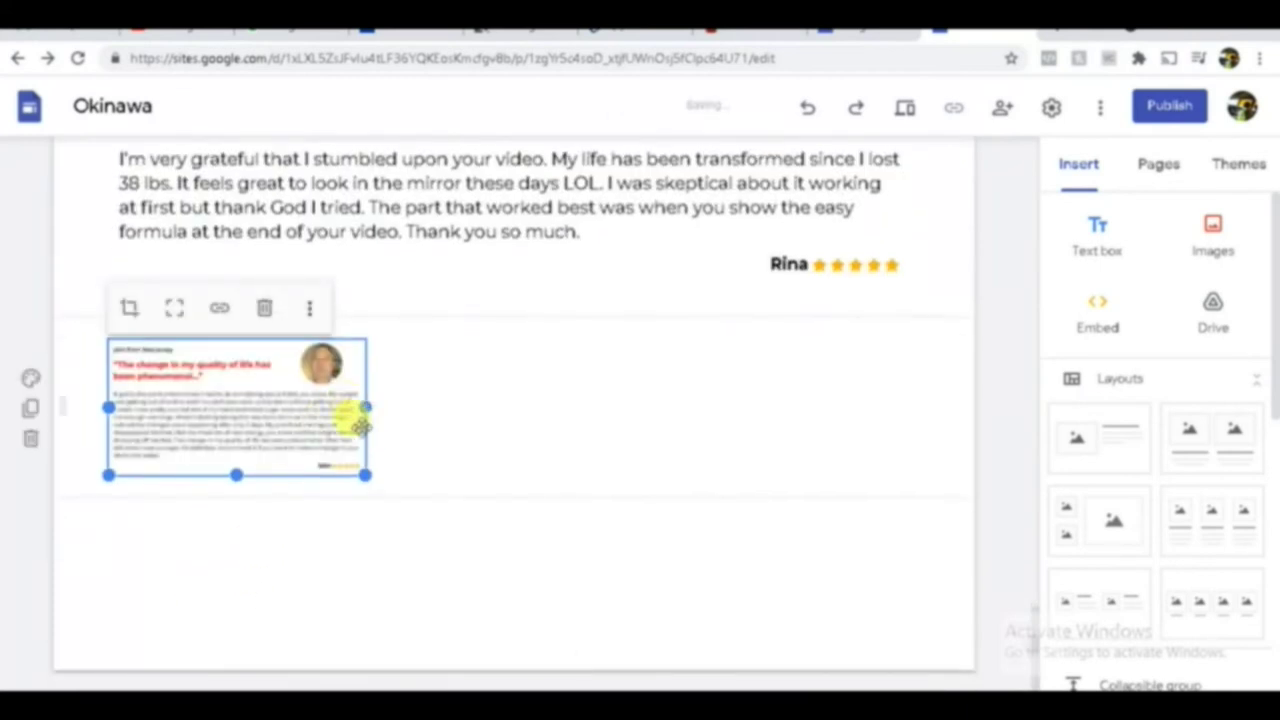
{"action": "left_click_drag", "start_coordinate": [364, 409], "coordinate": [921, 410]}
{"action": "left_click_drag", "start_coordinate": [514, 477], "coordinate": [520, 560]}
Step: Insert a button named "Click here to access the product" between the bottle columns and guarantee banner, linked to the ClickBank HopLink
{"action": "scroll", "coordinate": [690, 420], "scroll_direction": "up", "scroll_amount": 15}
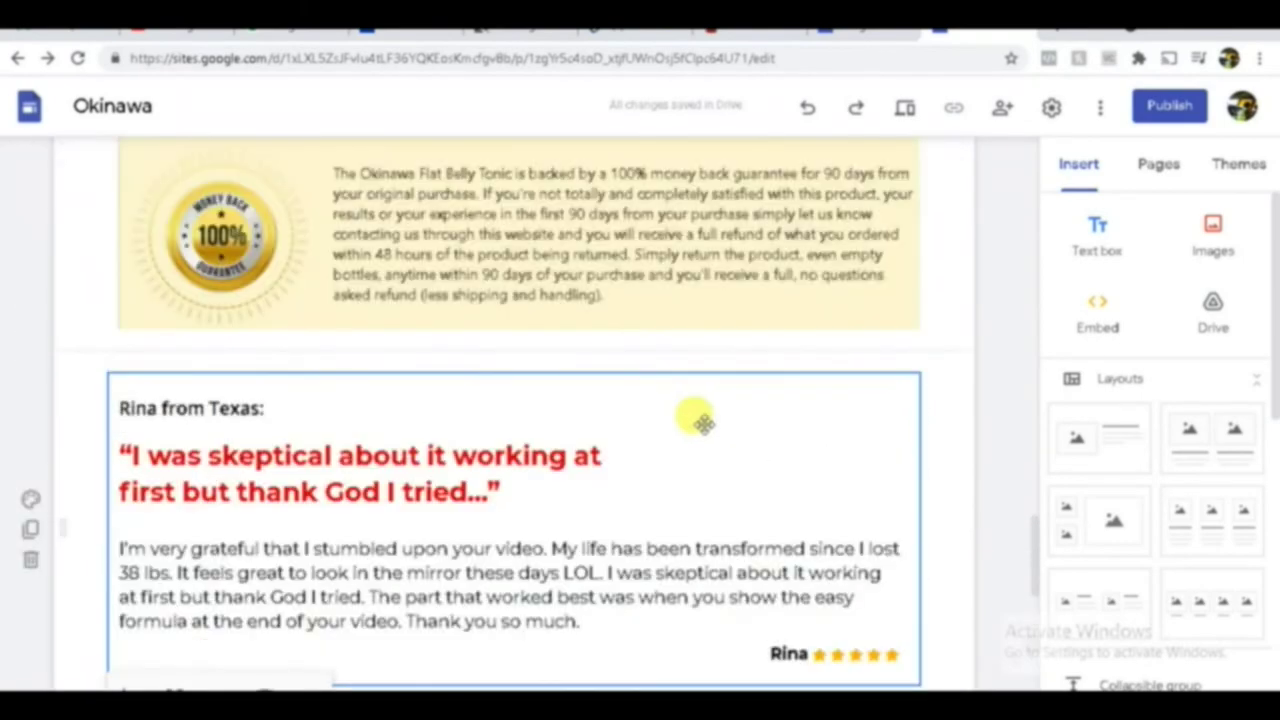
{"action": "scroll", "coordinate": [703, 423], "scroll_direction": "down", "scroll_amount": 15}
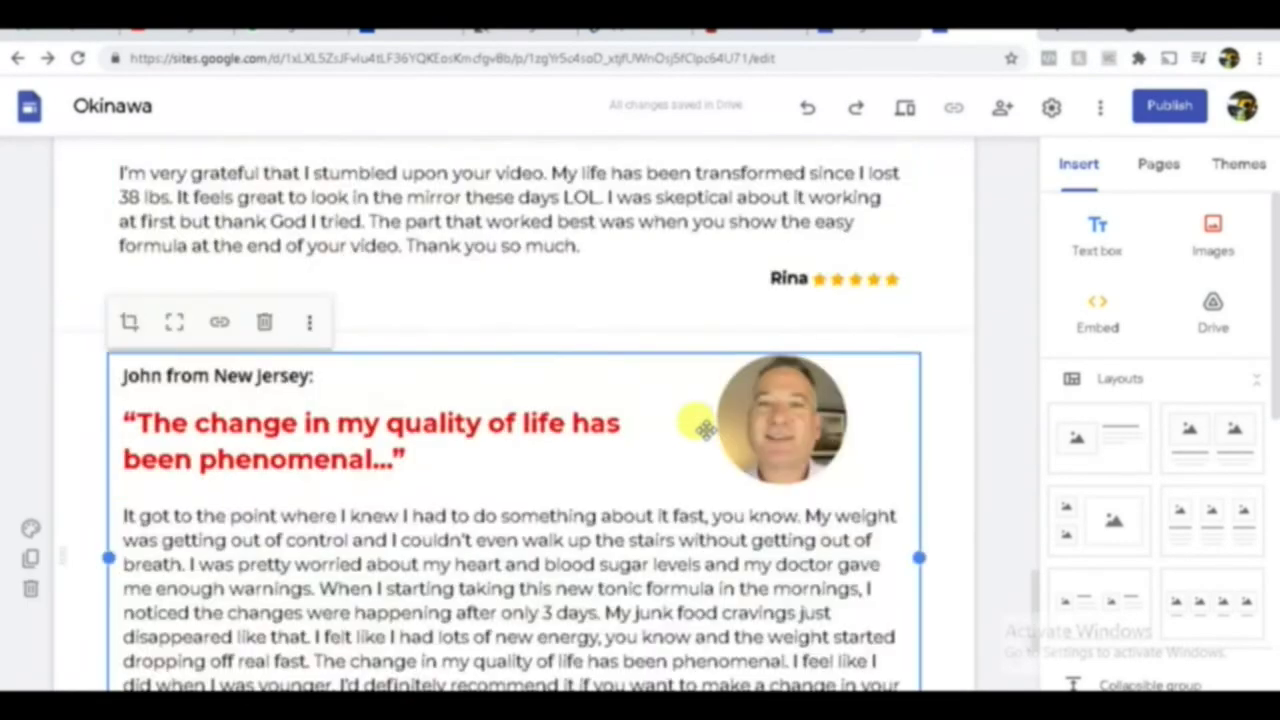
{"action": "scroll", "coordinate": [700, 420], "scroll_direction": "up", "scroll_amount": 10}
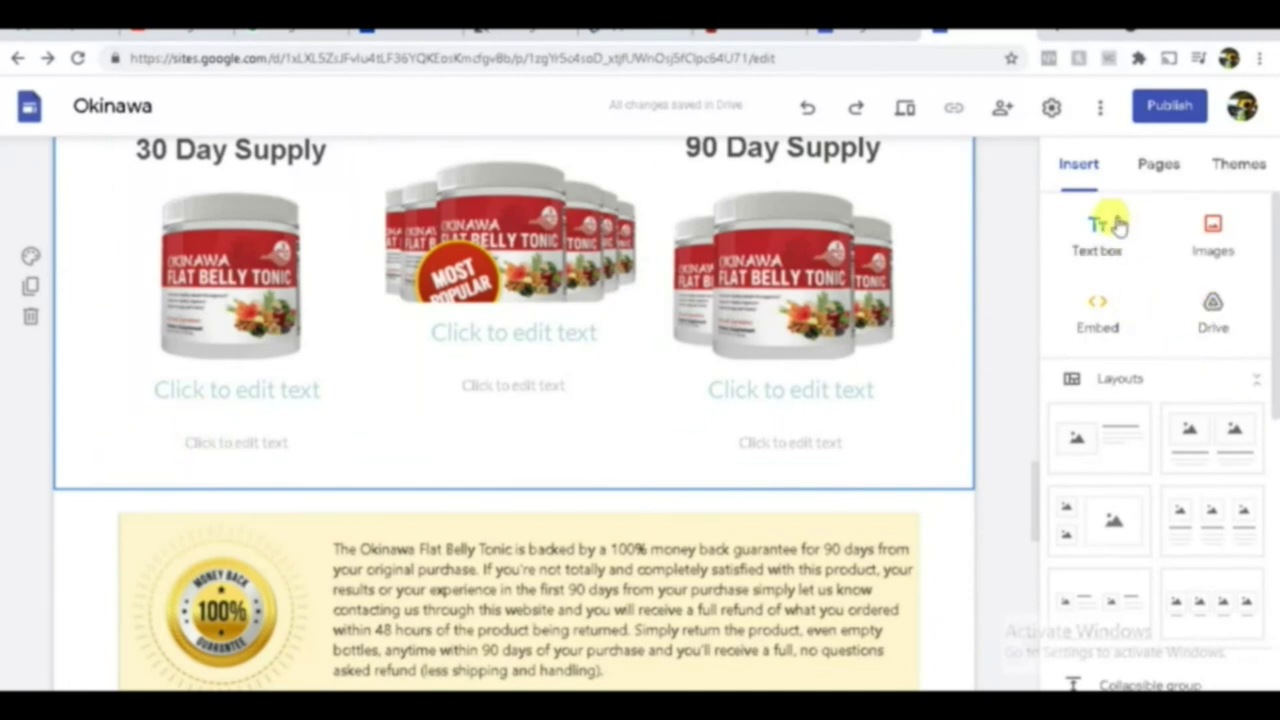
{"action": "scroll", "coordinate": [1143, 471], "scroll_direction": "down", "scroll_amount": 4}
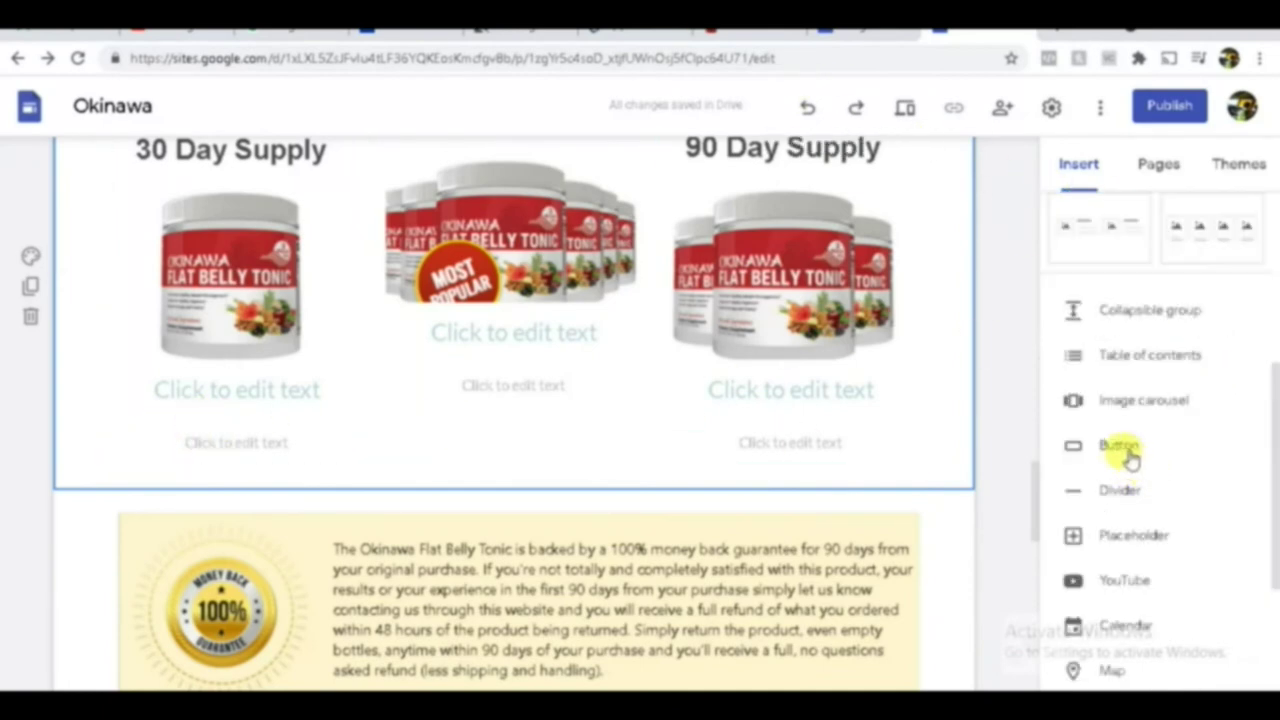
{"action": "left_click", "coordinate": [1122, 445]}
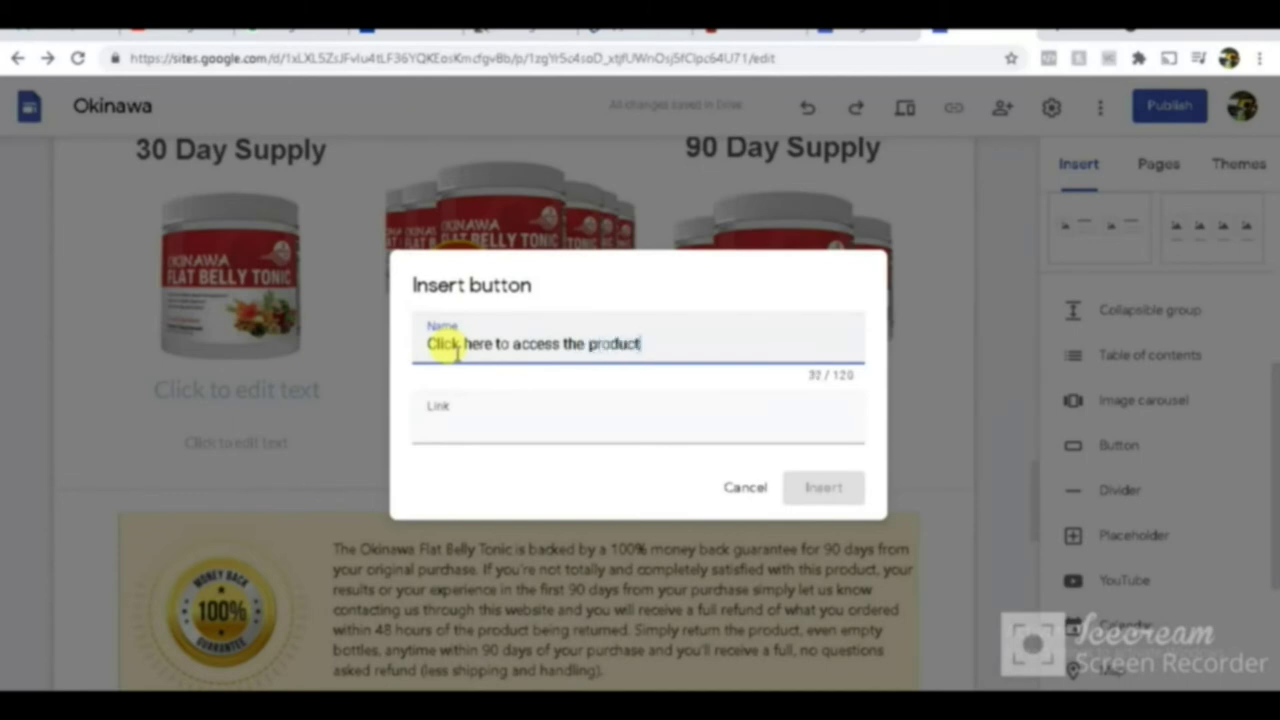
{"action": "left_click", "coordinate": [473, 405]}
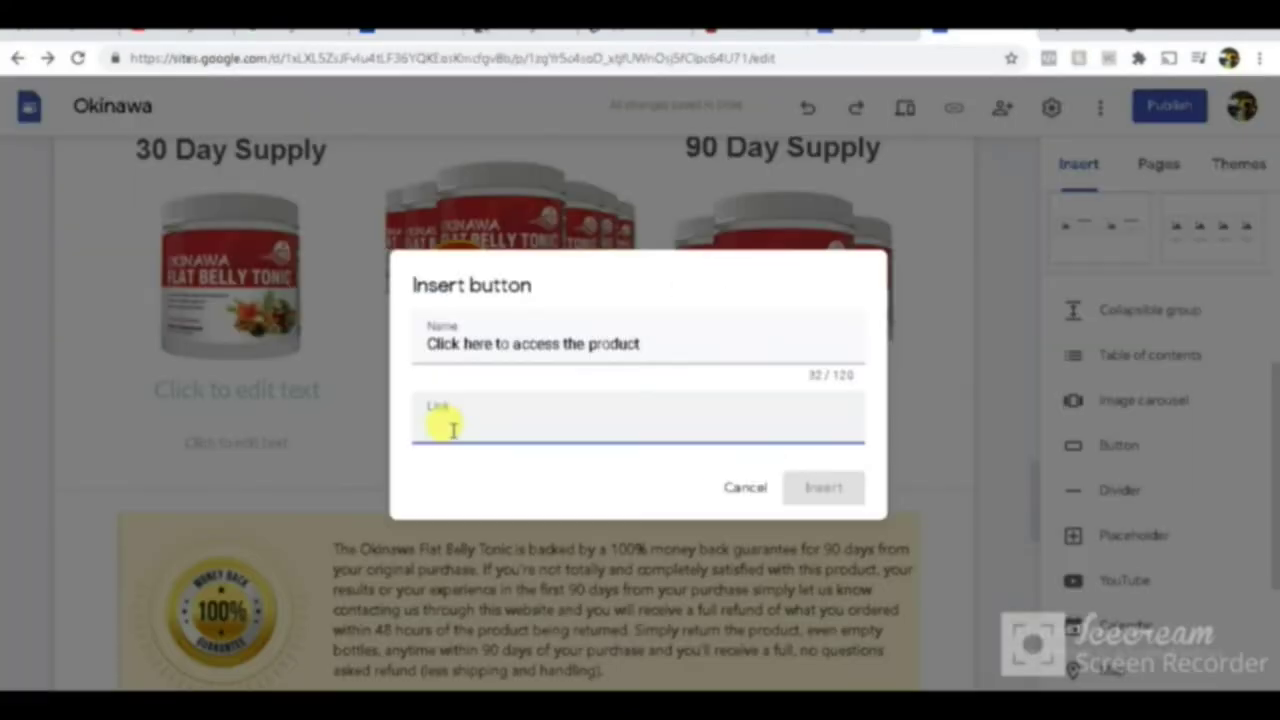
{"action": "type", "text": "https://1d7f8hhznd-6por6dqvbt5bs51.hop.clickbank.net/"}
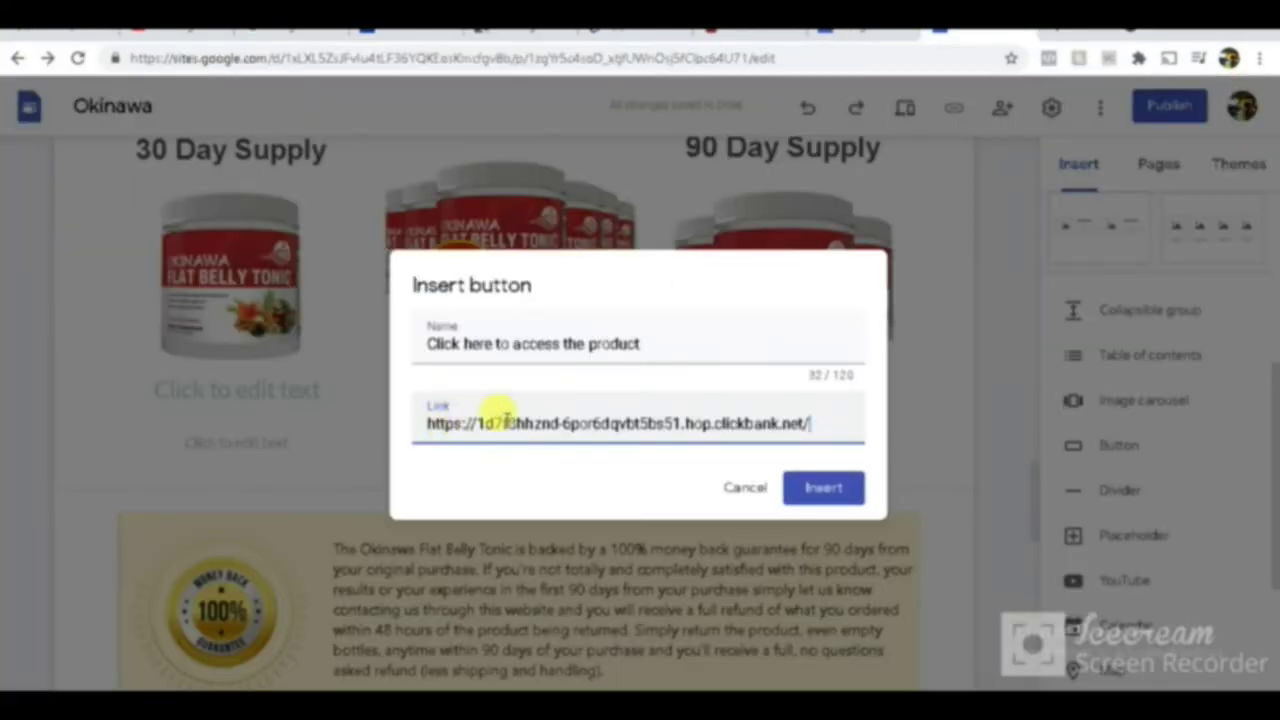
{"action": "left_click", "coordinate": [823, 487]}
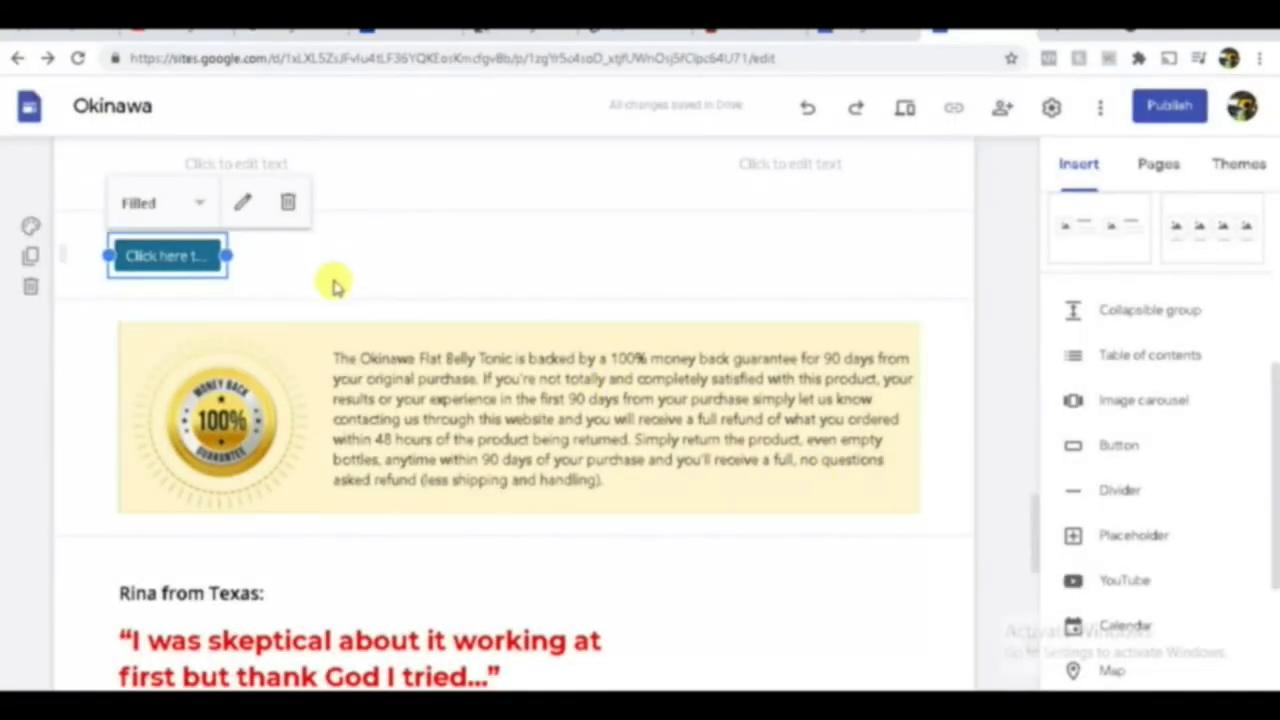
Step: Widen the new button below the bottle columns to full content width so its whole label shows
{"action": "scroll", "coordinate": [578, 276], "scroll_direction": "up", "scroll_amount": 2}
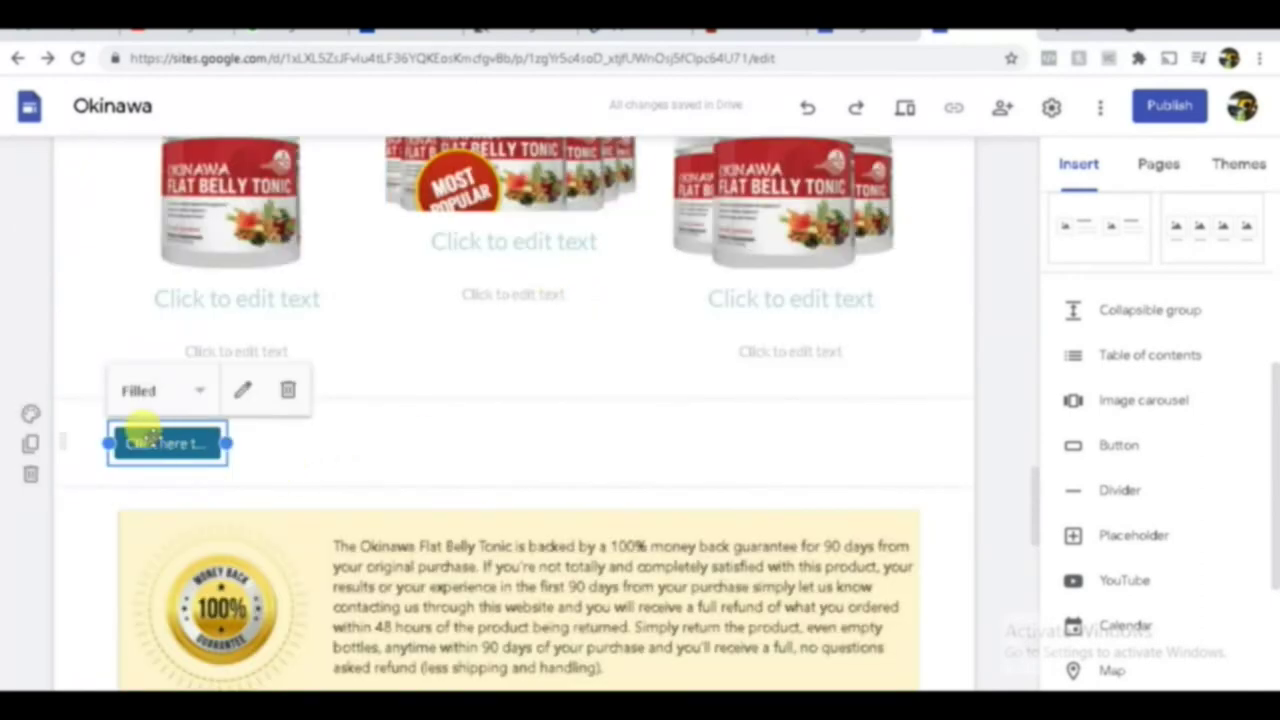
{"action": "left_click_drag", "start_coordinate": [165, 425], "coordinate": [322, 406]}
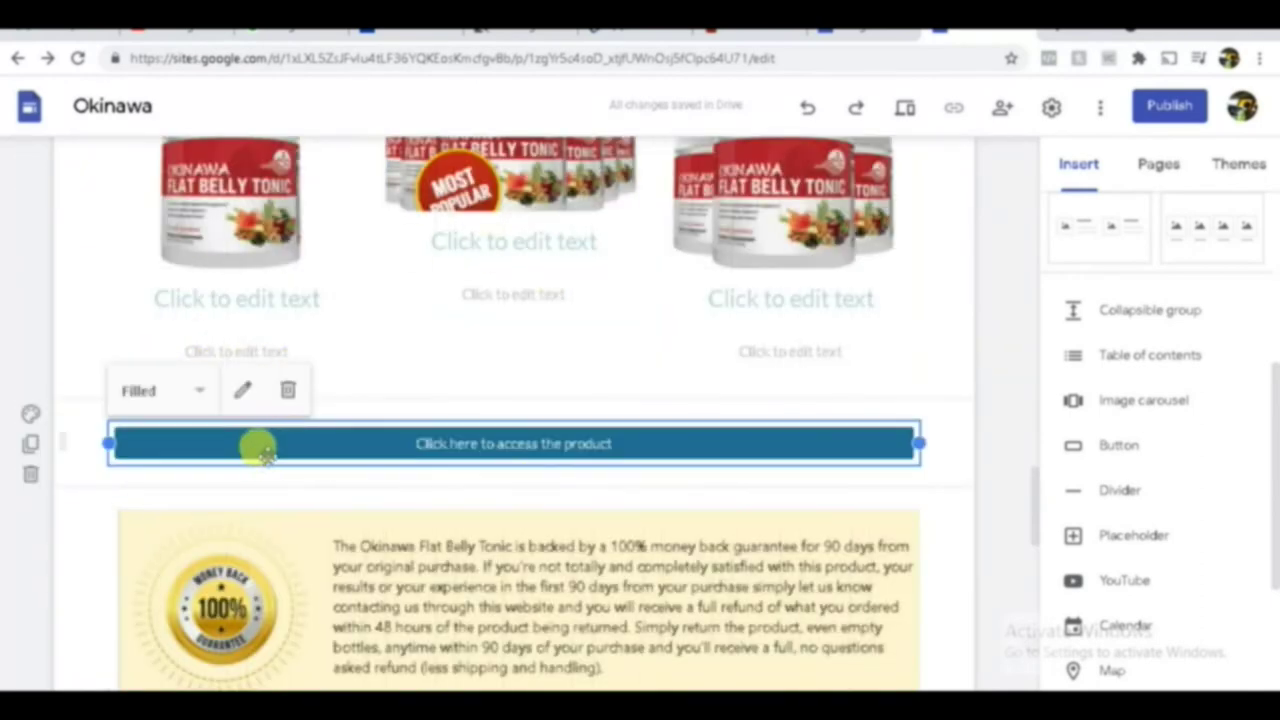
{"action": "left_click", "coordinate": [407, 492]}
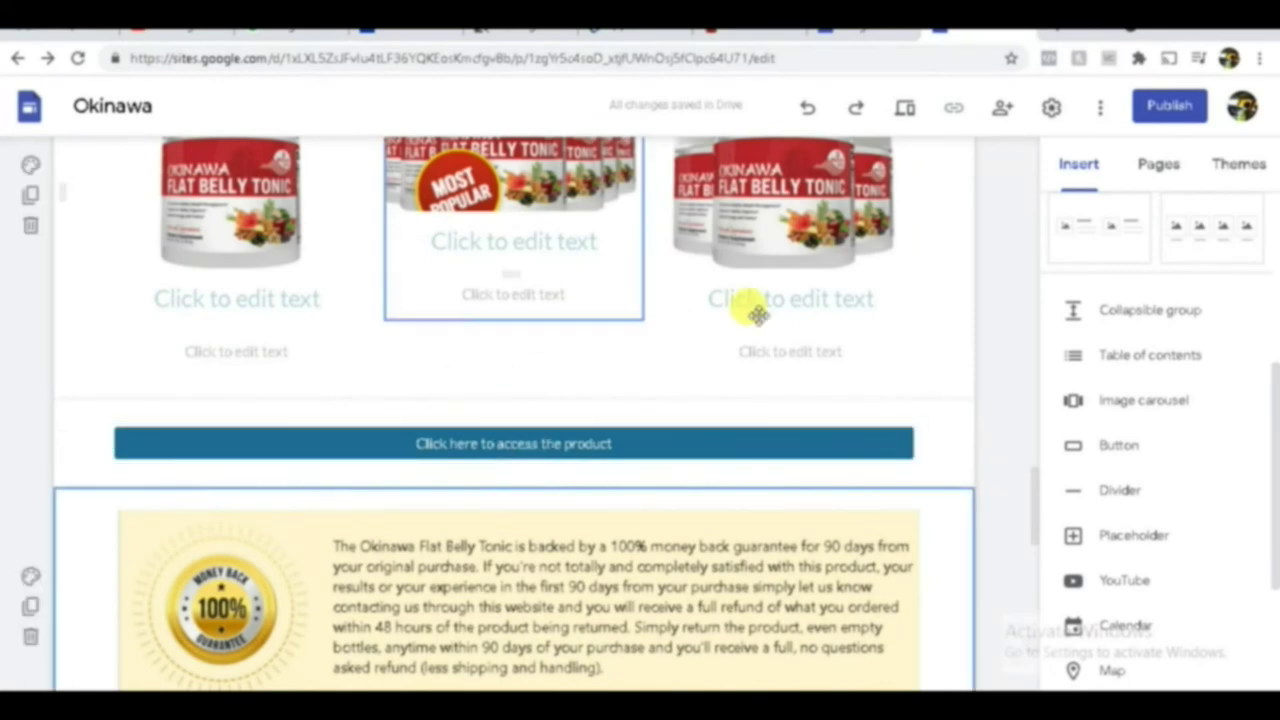
Step: Add the line "Click here to get direct access" below the "Who Buys the Okinawa Flat Belly Tonic?" paragraph
{"action": "scroll", "coordinate": [629, 257], "scroll_direction": "up", "scroll_amount": 8}
{"action": "scroll", "coordinate": [640, 262], "scroll_direction": "up", "scroll_amount": 5}
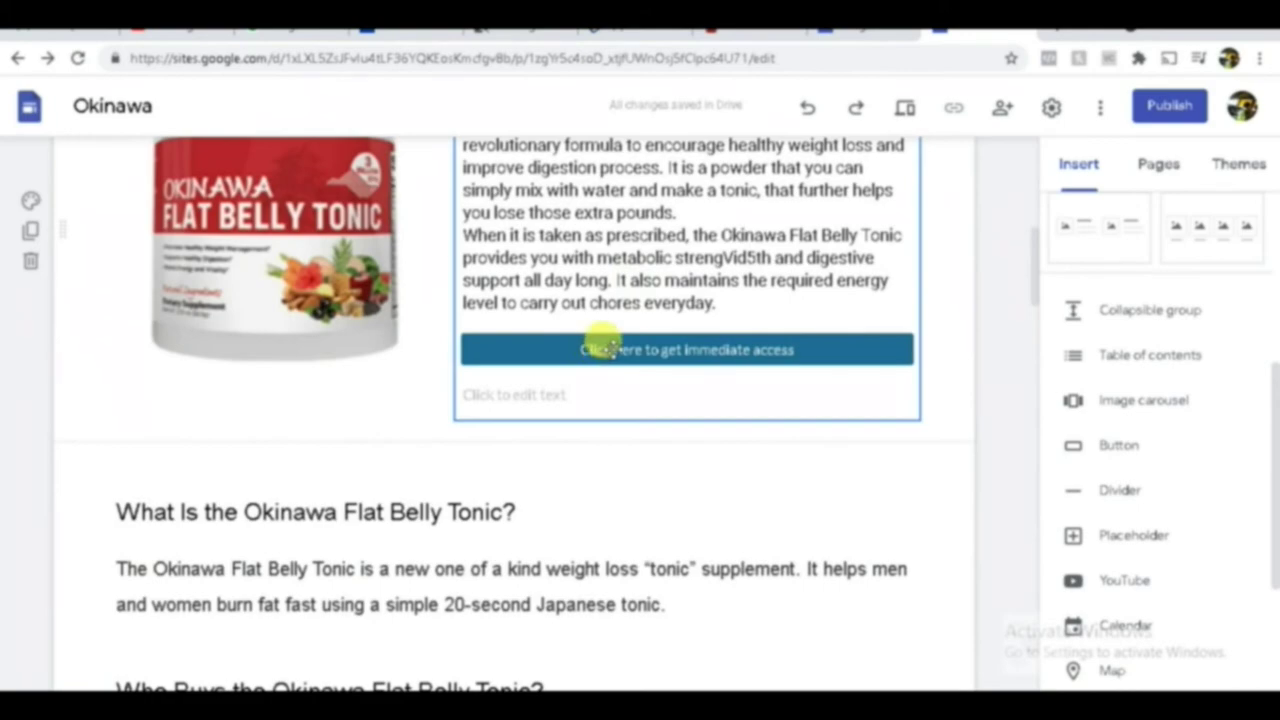
{"action": "scroll", "coordinate": [605, 343], "scroll_direction": "down", "scroll_amount": 5}
{"action": "scroll", "coordinate": [594, 420], "scroll_direction": "up", "scroll_amount": 10}
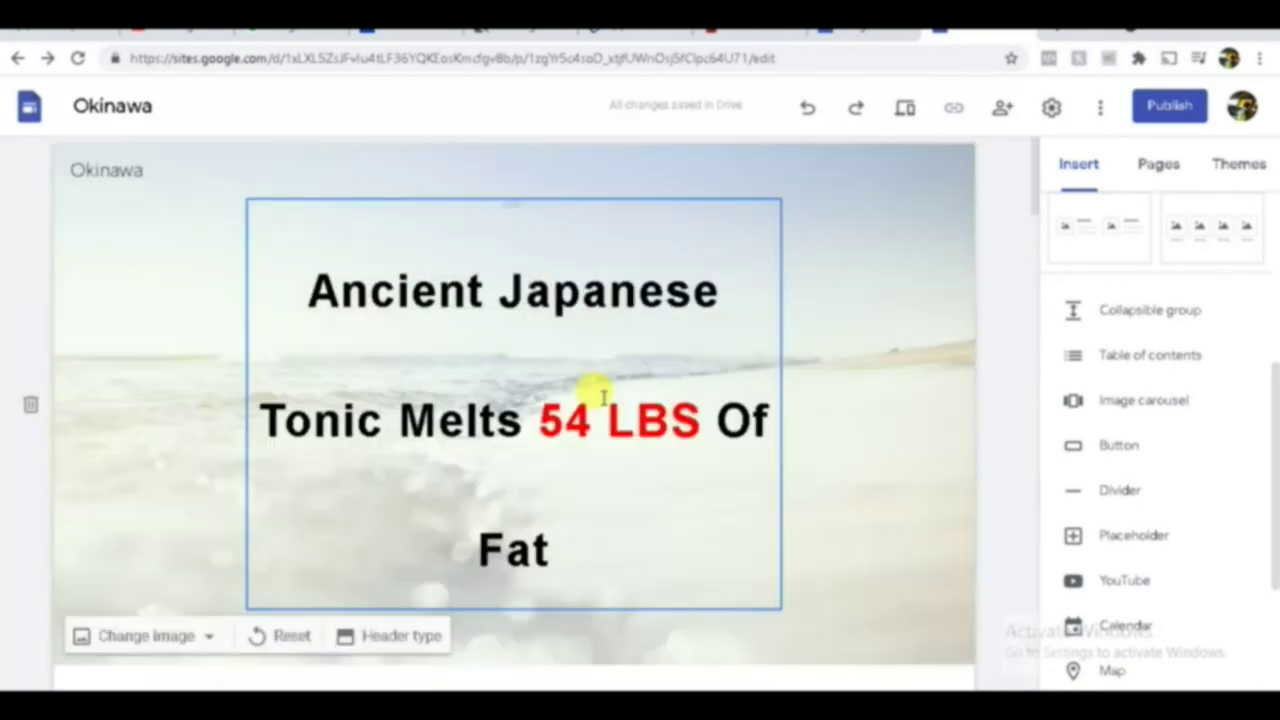
{"action": "scroll", "coordinate": [600, 393], "scroll_direction": "down", "scroll_amount": 10}
{"action": "scroll", "coordinate": [500, 374], "scroll_direction": "up", "scroll_amount": 5}
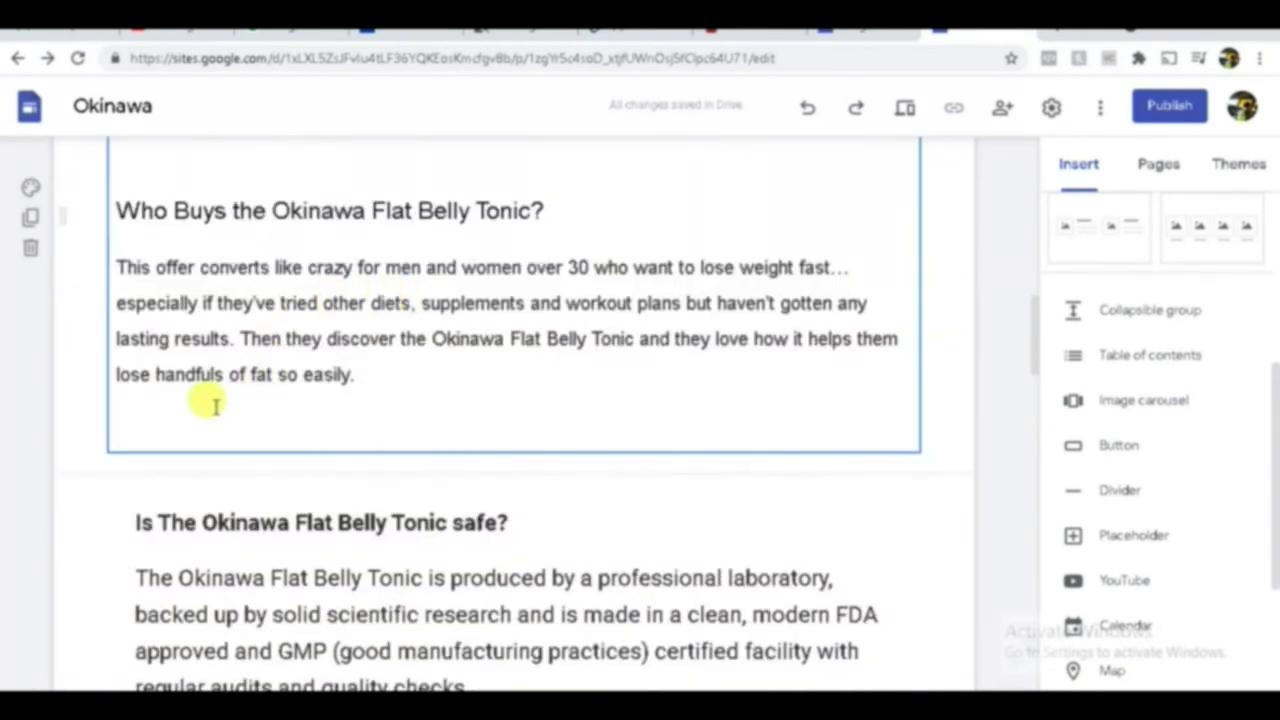
{"action": "left_click", "coordinate": [199, 417]}
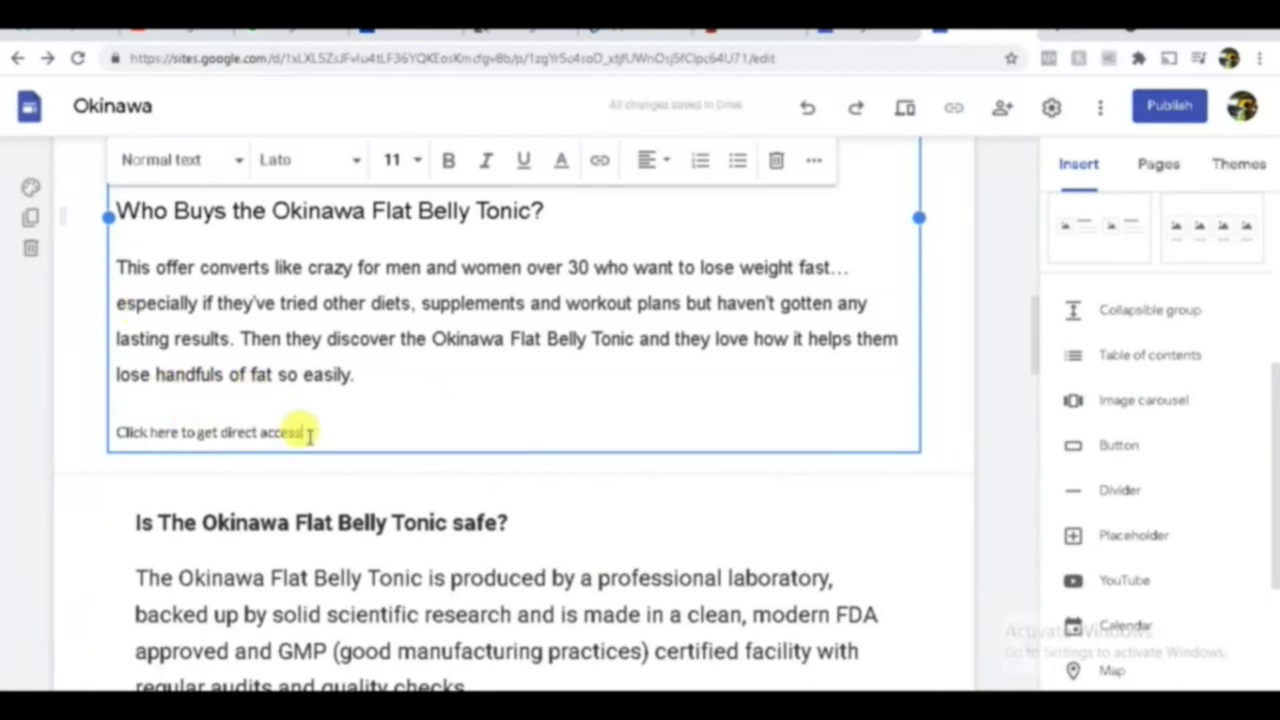
Step: Link the whole "Click here to get direct access" line to the ClickBank HopLink
{"action": "left_click_drag", "start_coordinate": [310, 433], "coordinate": [118, 432]}
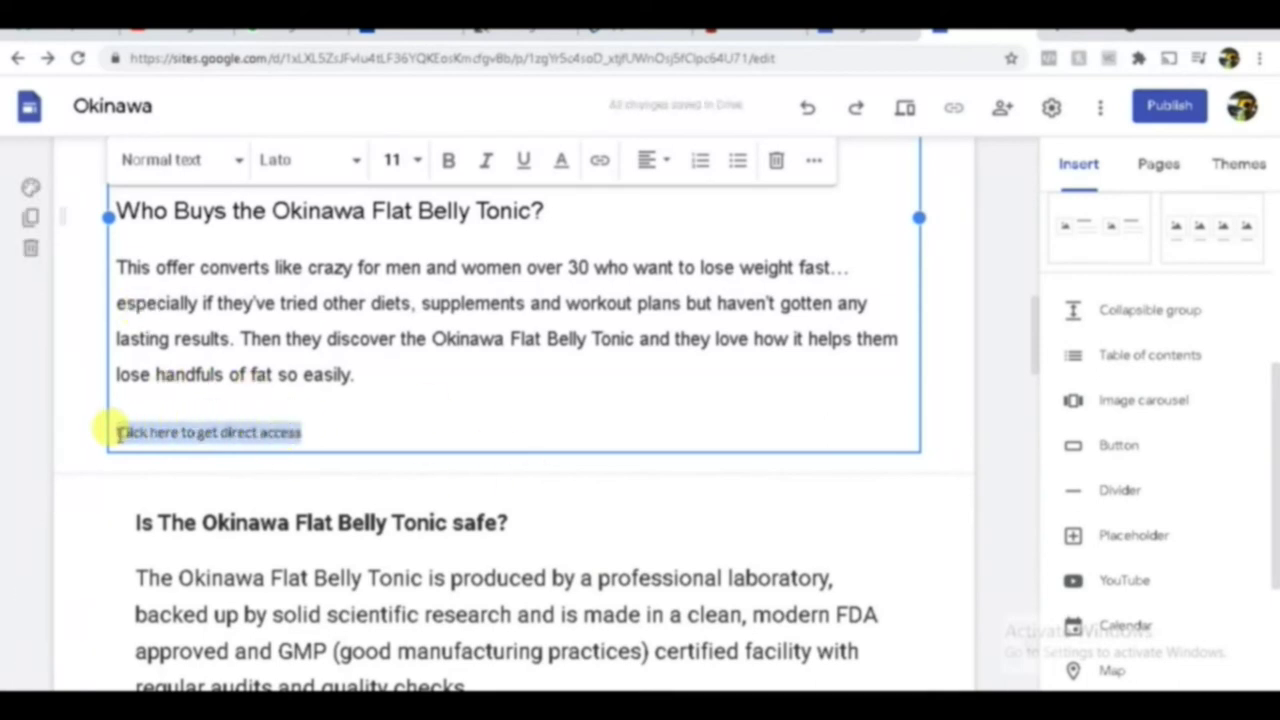
{"action": "left_click", "coordinate": [598, 164]}
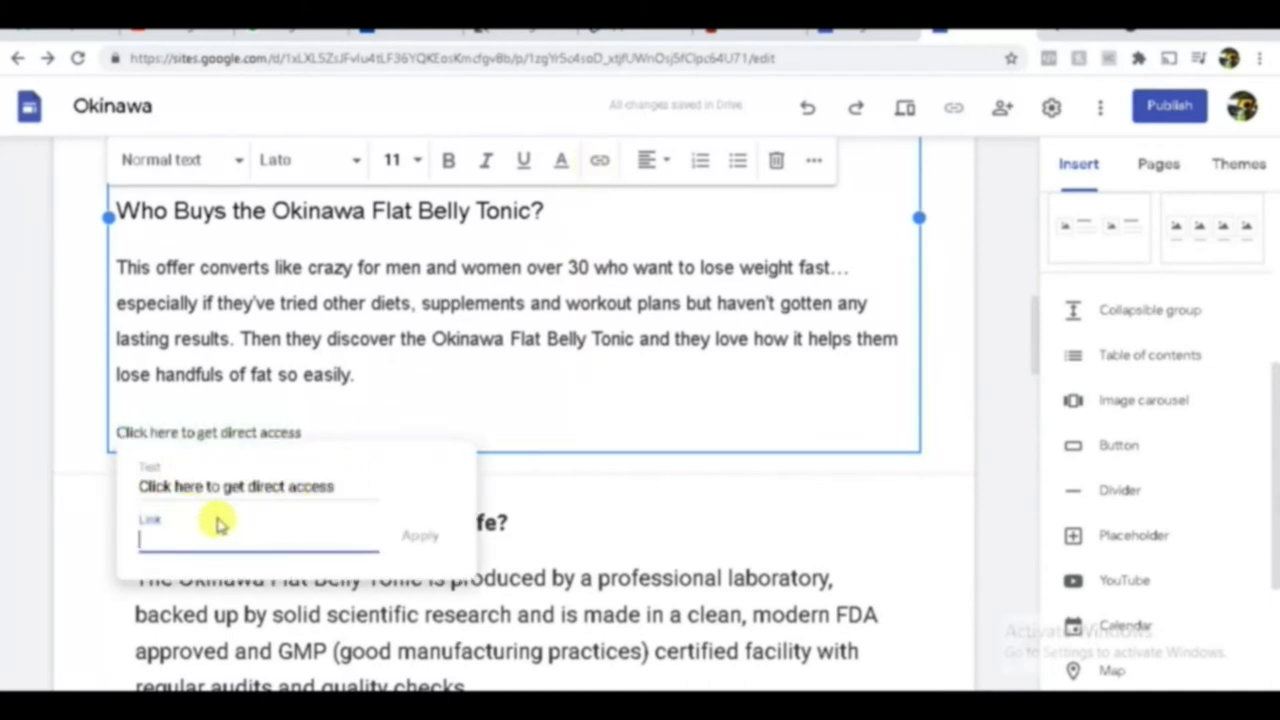
{"action": "key", "text": "ctrl+v"}
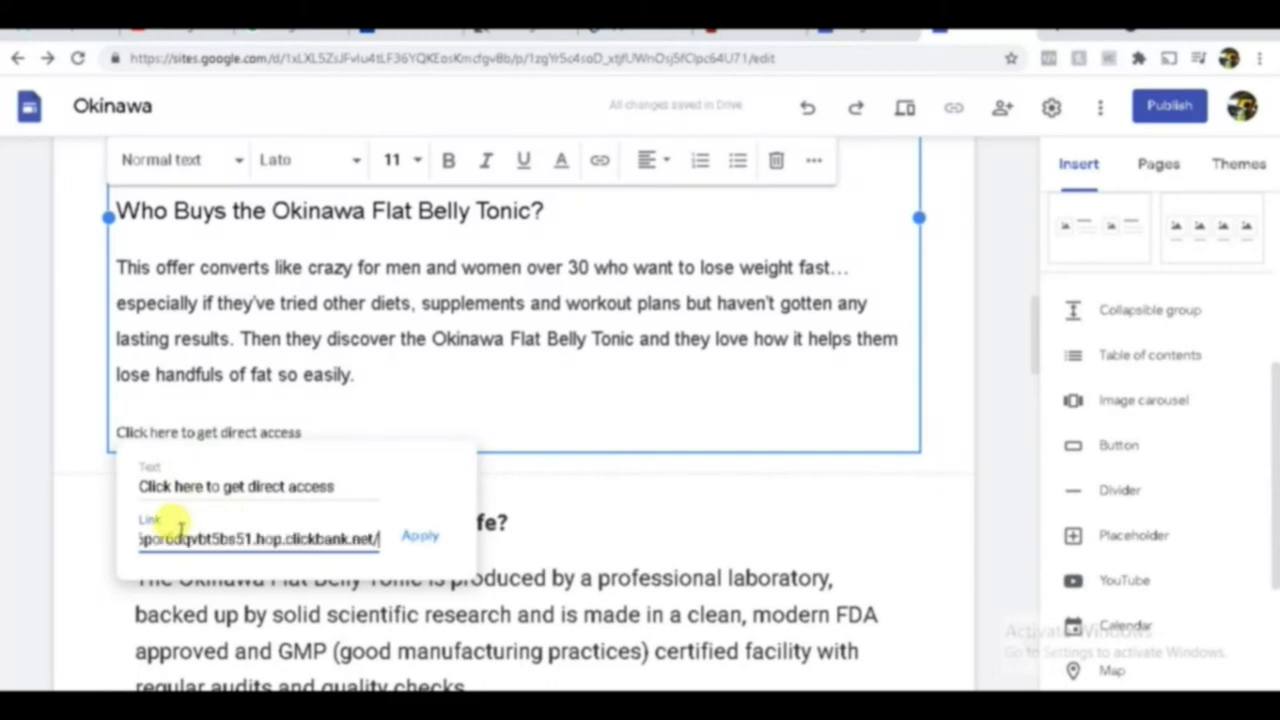
{"action": "left_click", "coordinate": [420, 536]}
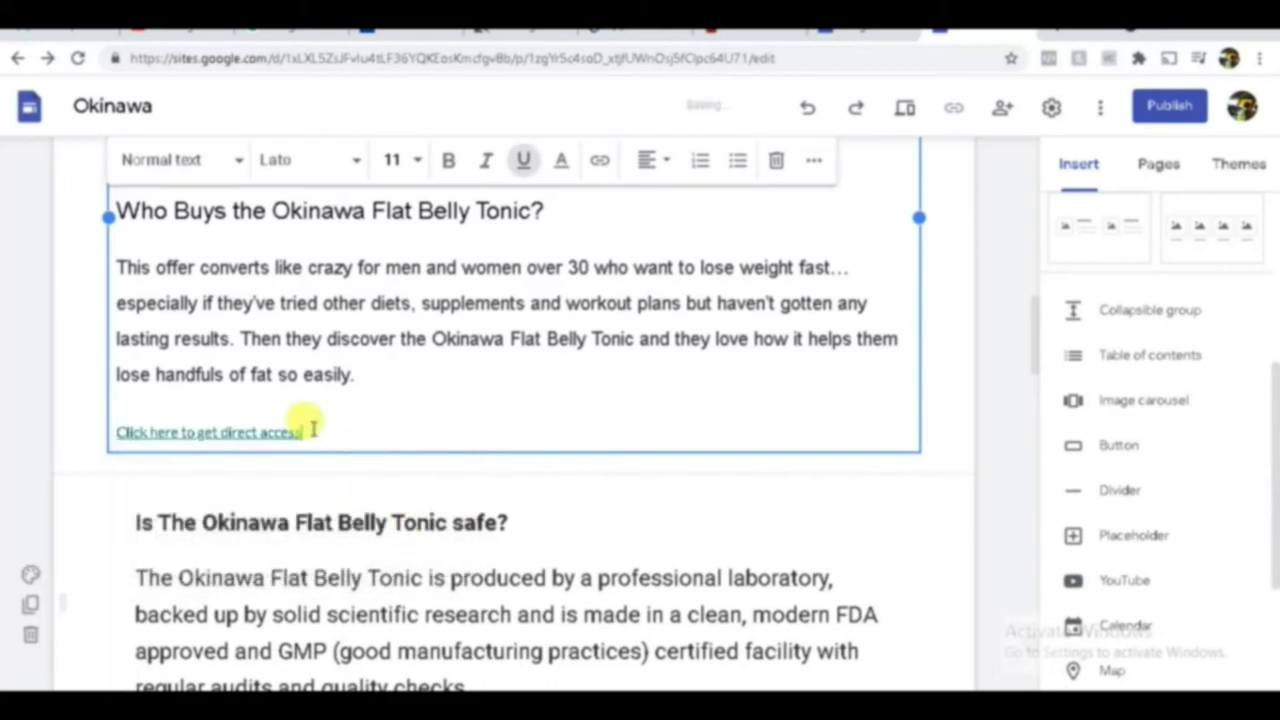
Step: Make the "Click here to get direct access" link bold and set its font size to 24
{"action": "left_click_drag", "start_coordinate": [374, 430], "coordinate": [100, 430]}
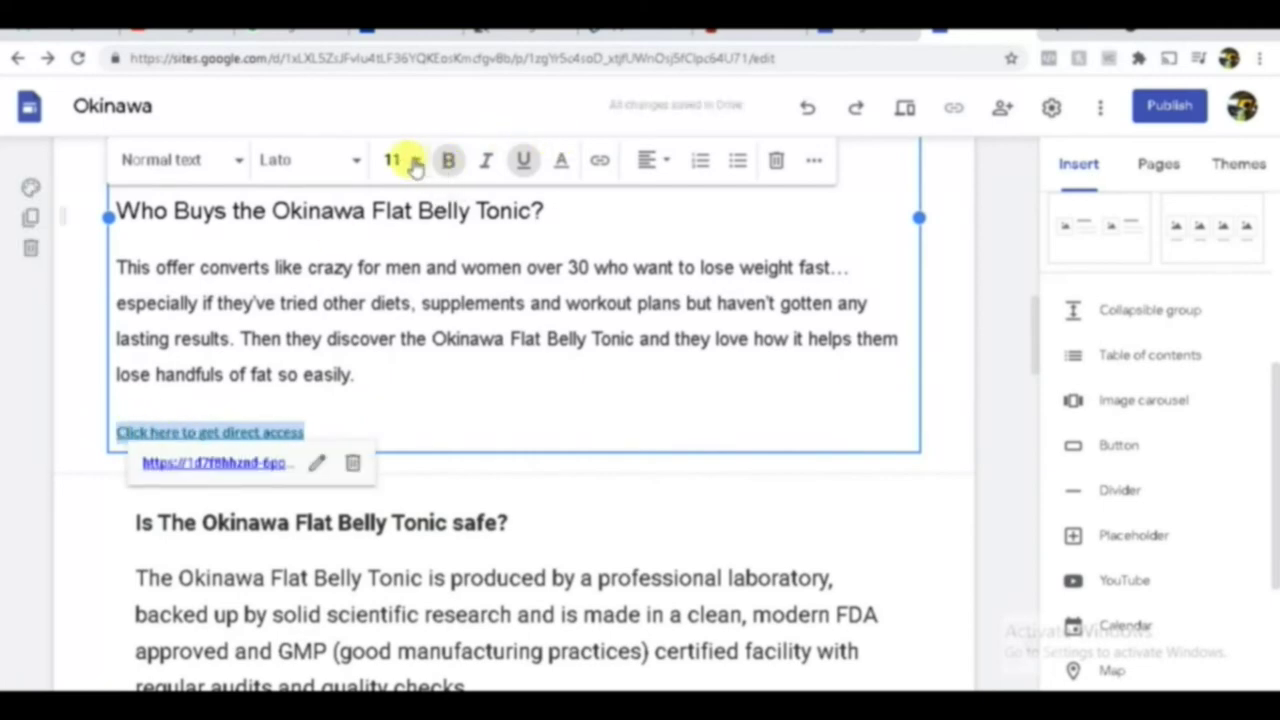
{"action": "left_click", "coordinate": [414, 161]}
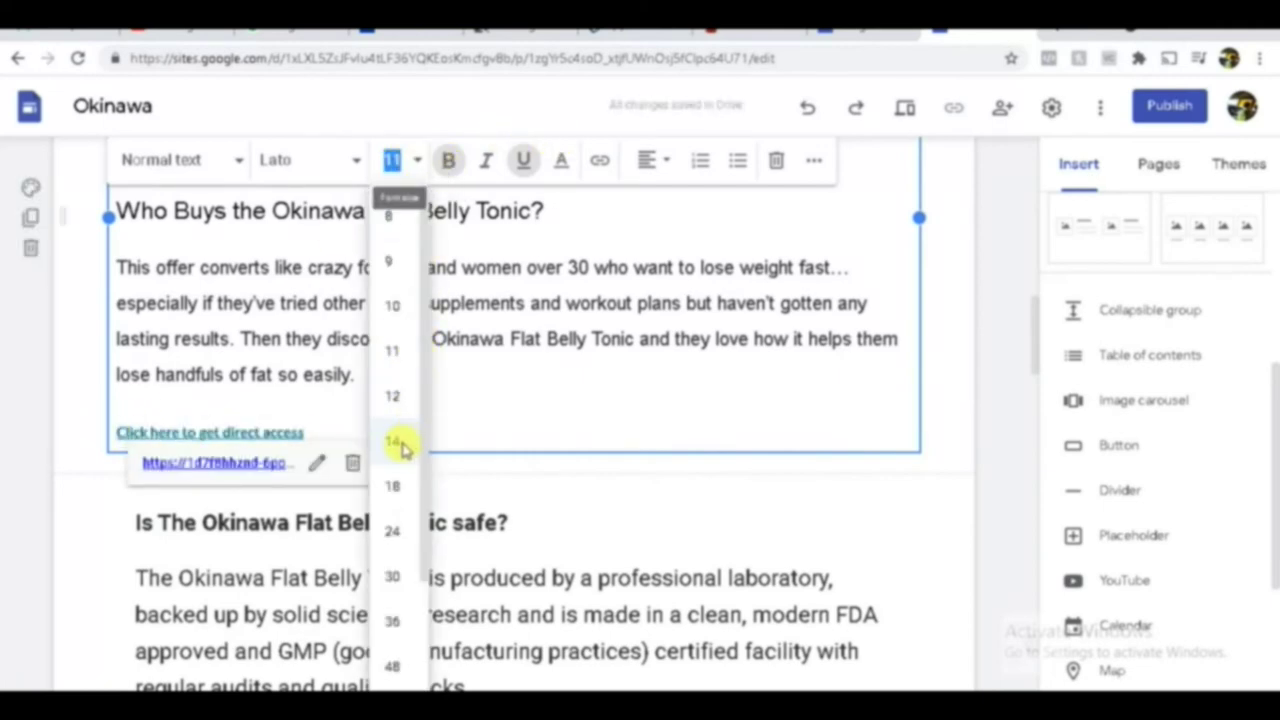
{"action": "left_click", "coordinate": [401, 442]}
{"action": "left_click", "coordinate": [400, 160]}
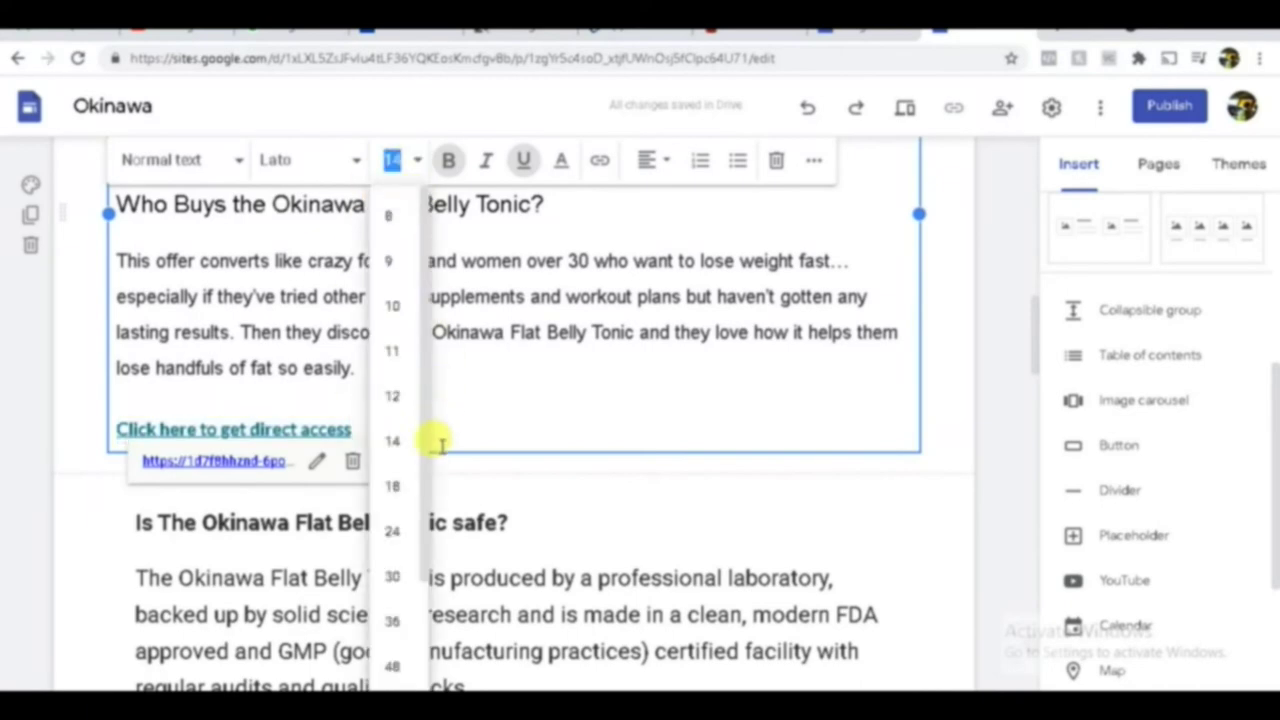
{"action": "left_click", "coordinate": [395, 534]}
{"action": "left_click", "coordinate": [646, 368]}
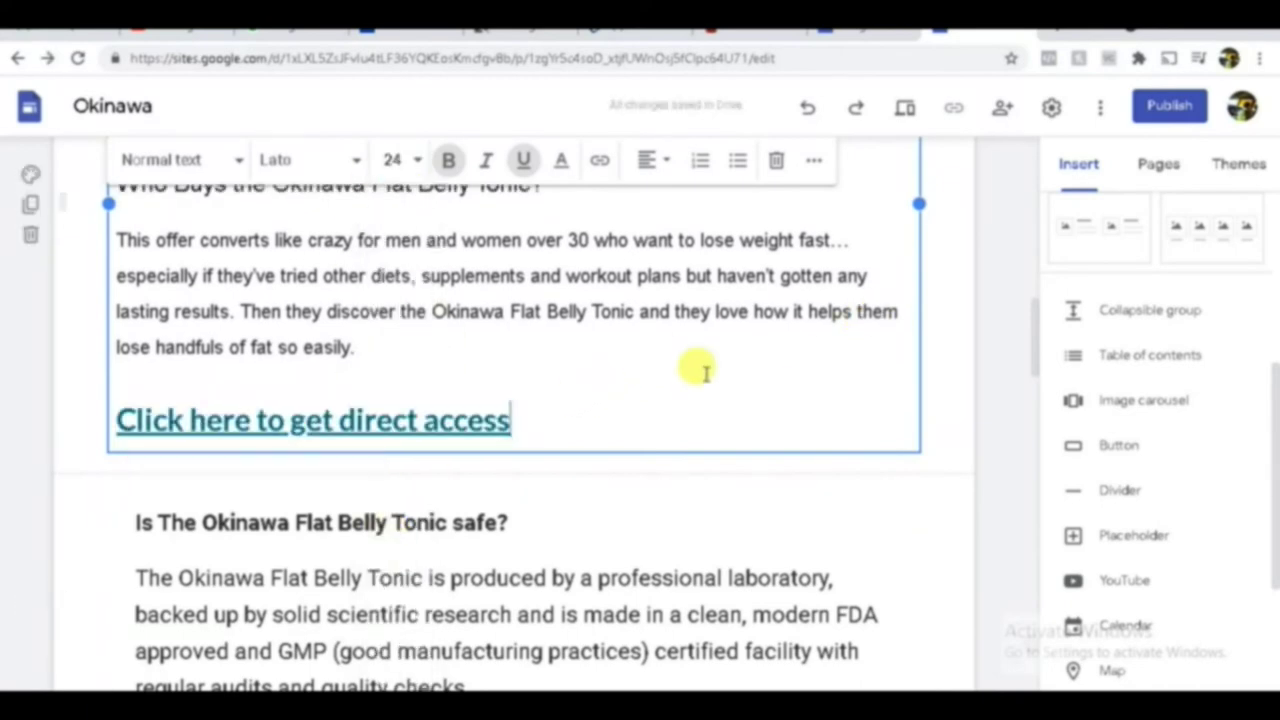
Step: Review the whole landing page from header to last testimonial, checking the text, images, buttons and direct access link
{"action": "scroll", "coordinate": [451, 409], "scroll_direction": "down", "scroll_amount": 10}
{"action": "scroll", "coordinate": [455, 423], "scroll_direction": "up", "scroll_amount": 3}
{"action": "scroll", "coordinate": [470, 480], "scroll_direction": "down", "scroll_amount": 4}
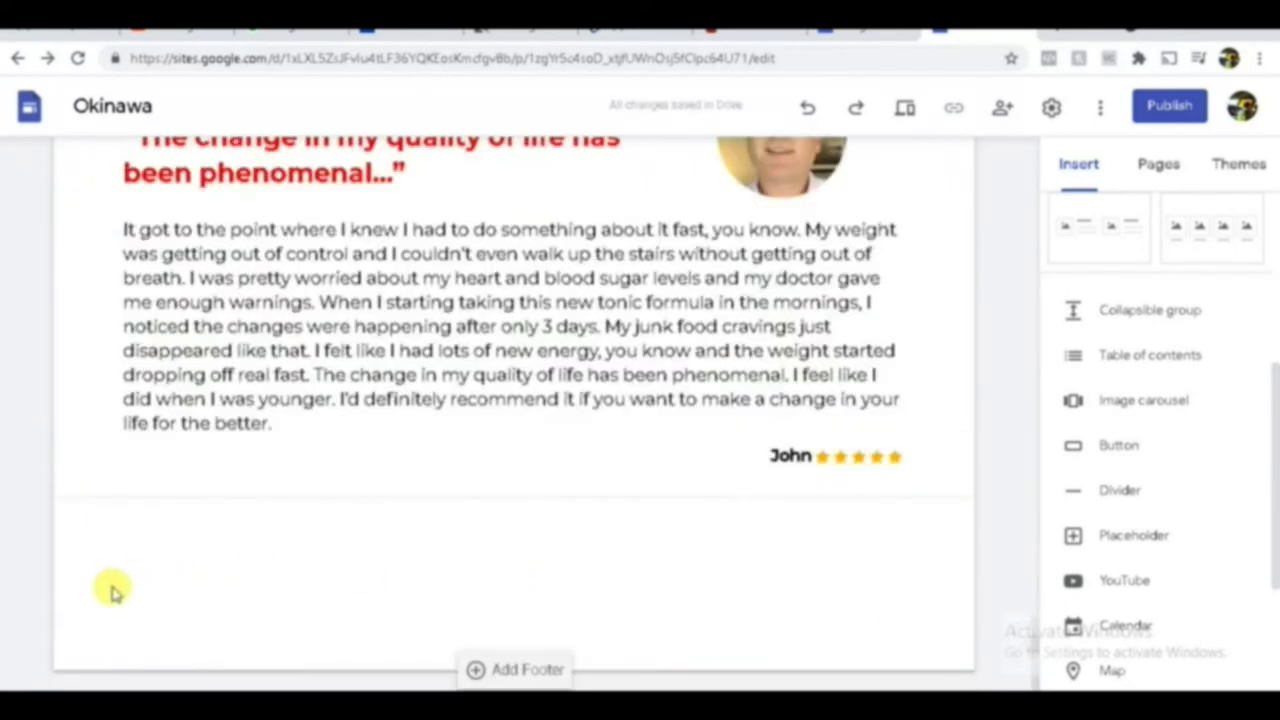
{"action": "scroll", "coordinate": [200, 580], "scroll_direction": "up", "scroll_amount": 8}
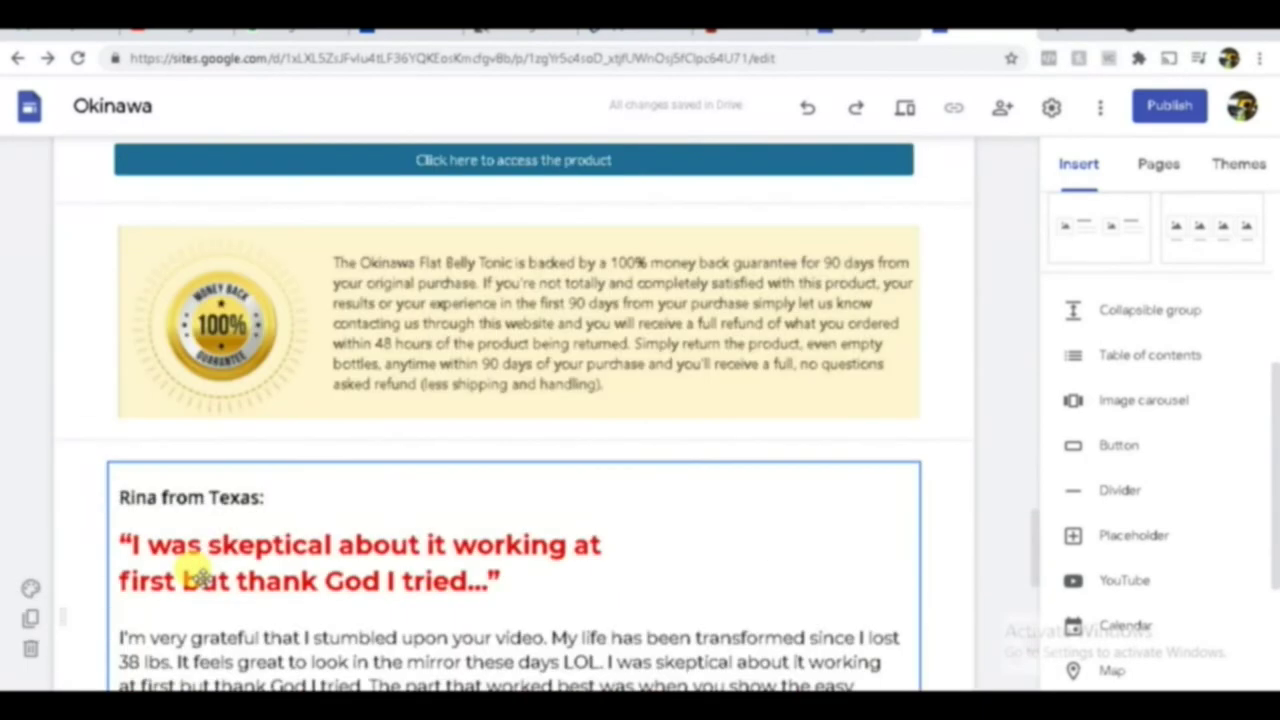
{"action": "scroll", "coordinate": [211, 571], "scroll_direction": "up", "scroll_amount": 2}
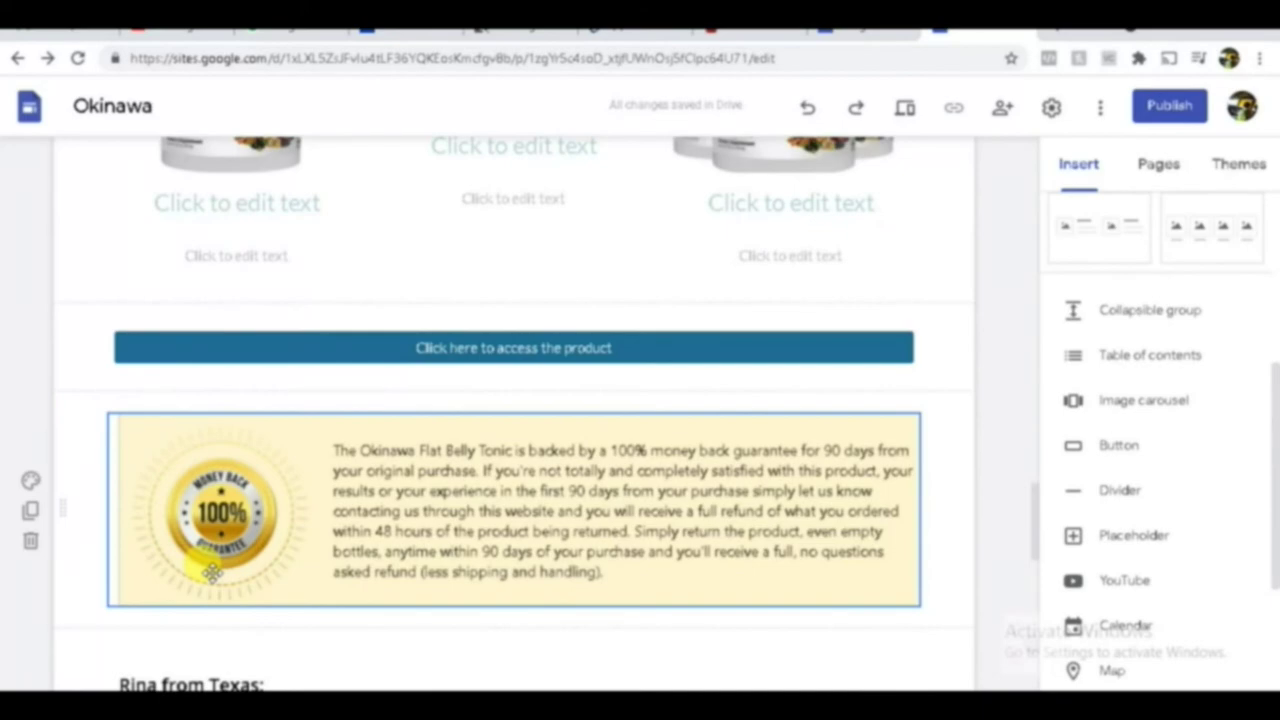
{"action": "scroll", "coordinate": [330, 575], "scroll_direction": "up", "scroll_amount": 15}
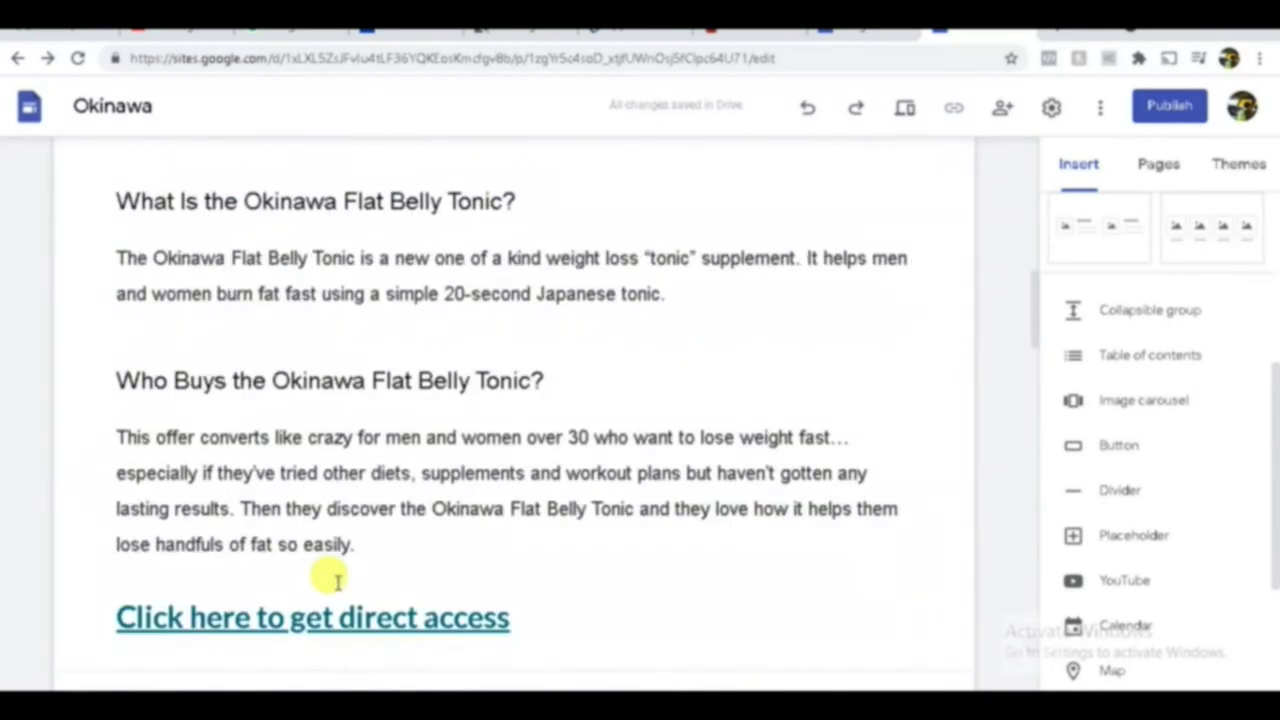
{"action": "scroll", "coordinate": [337, 582], "scroll_direction": "up", "scroll_amount": 10}
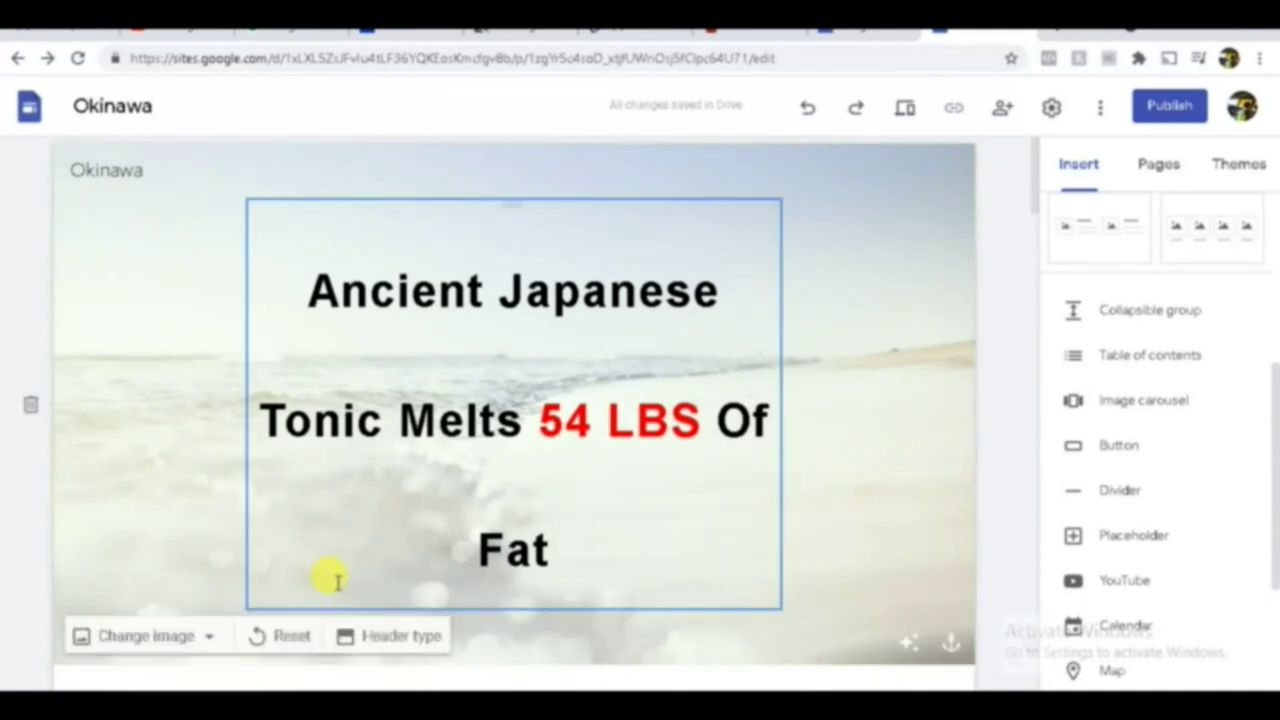
{"action": "scroll", "coordinate": [330, 580], "scroll_direction": "down", "scroll_amount": 20}
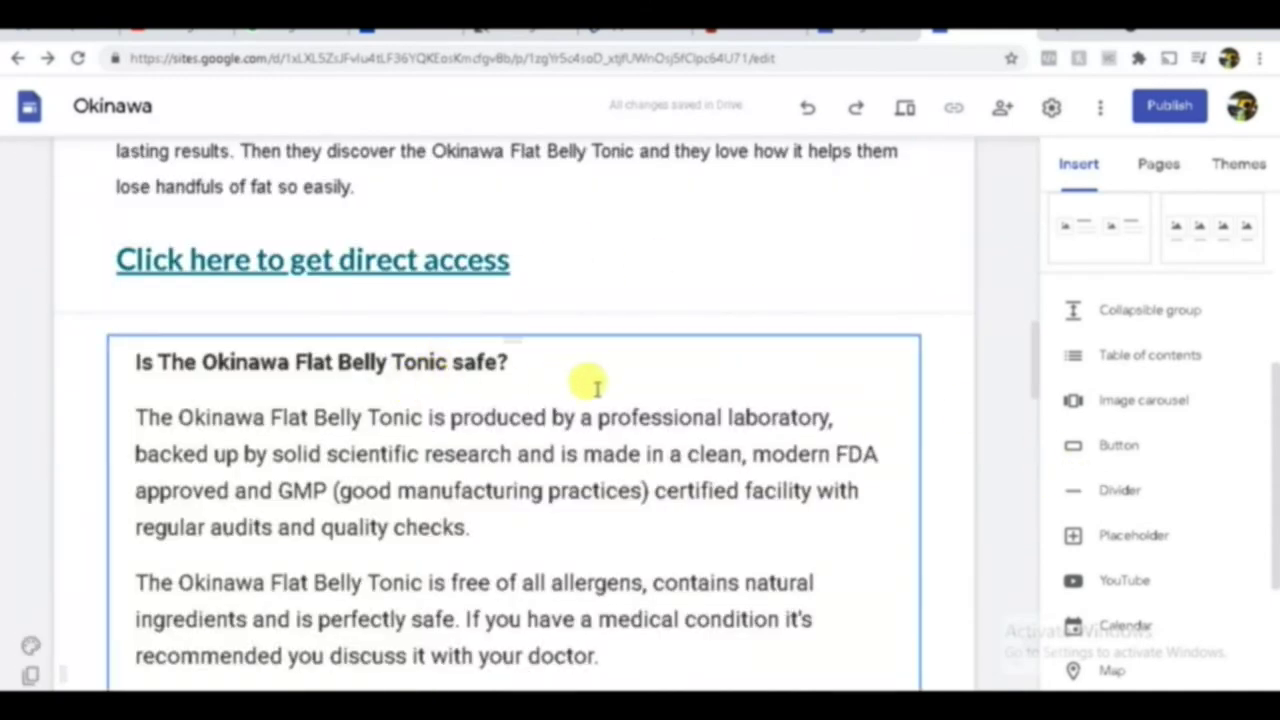